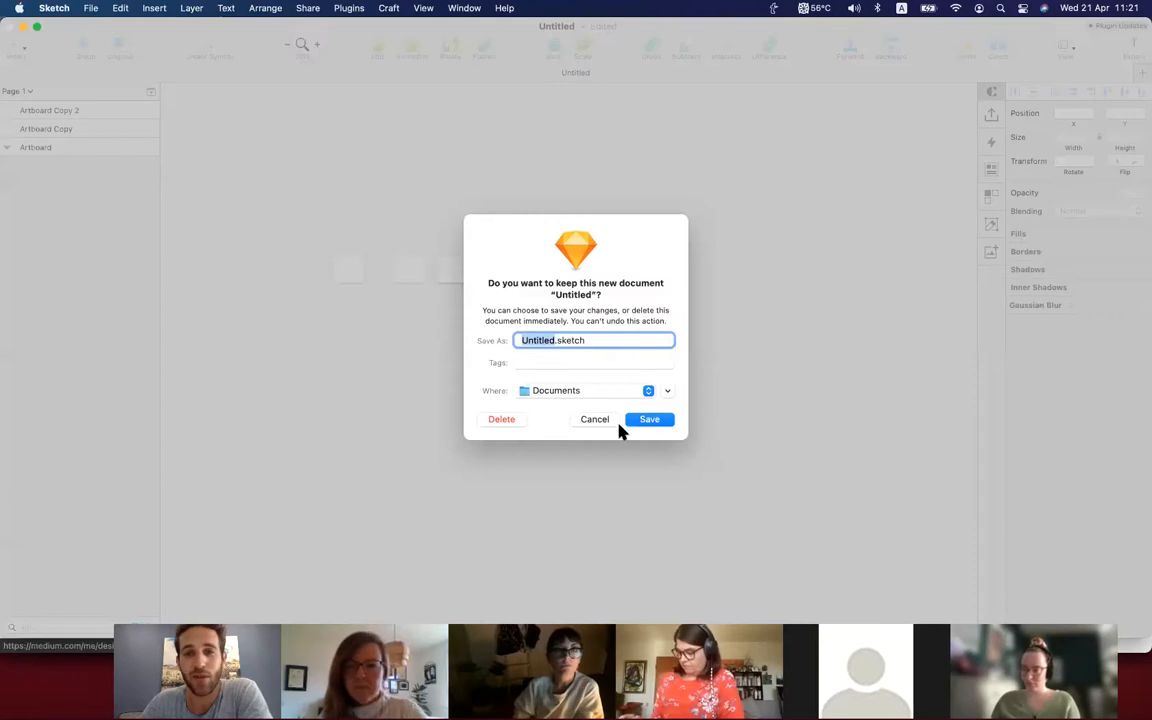
Discard the untitled Sketch document and switch to the "Figma session | 404 page" file in Figma.
{"action": "left_click", "coordinate": [502, 419]}
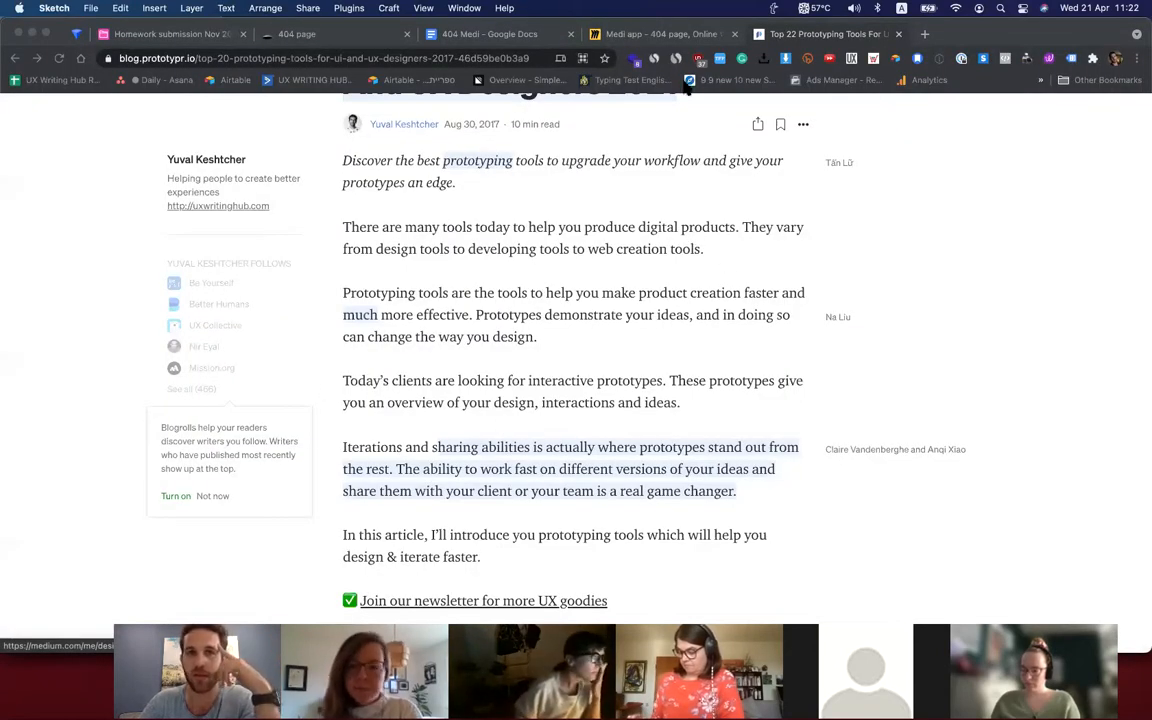
{"action": "key", "text": "super+l"}
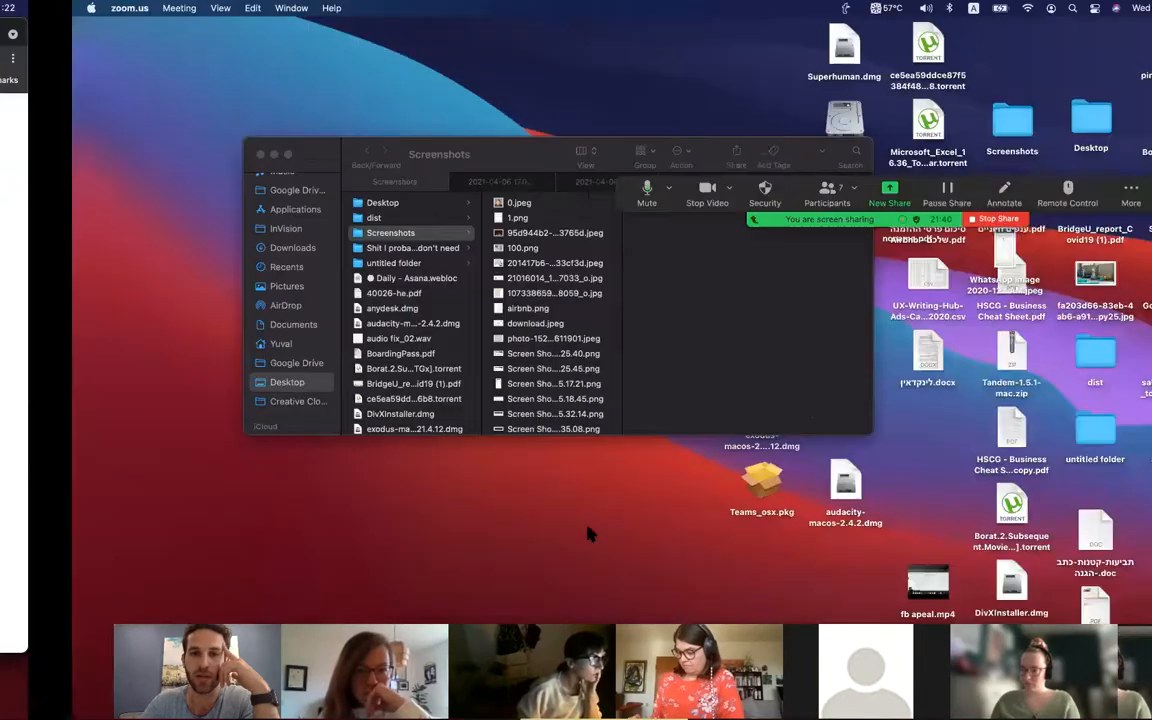
{"action": "key", "text": "ctrl+Up"}
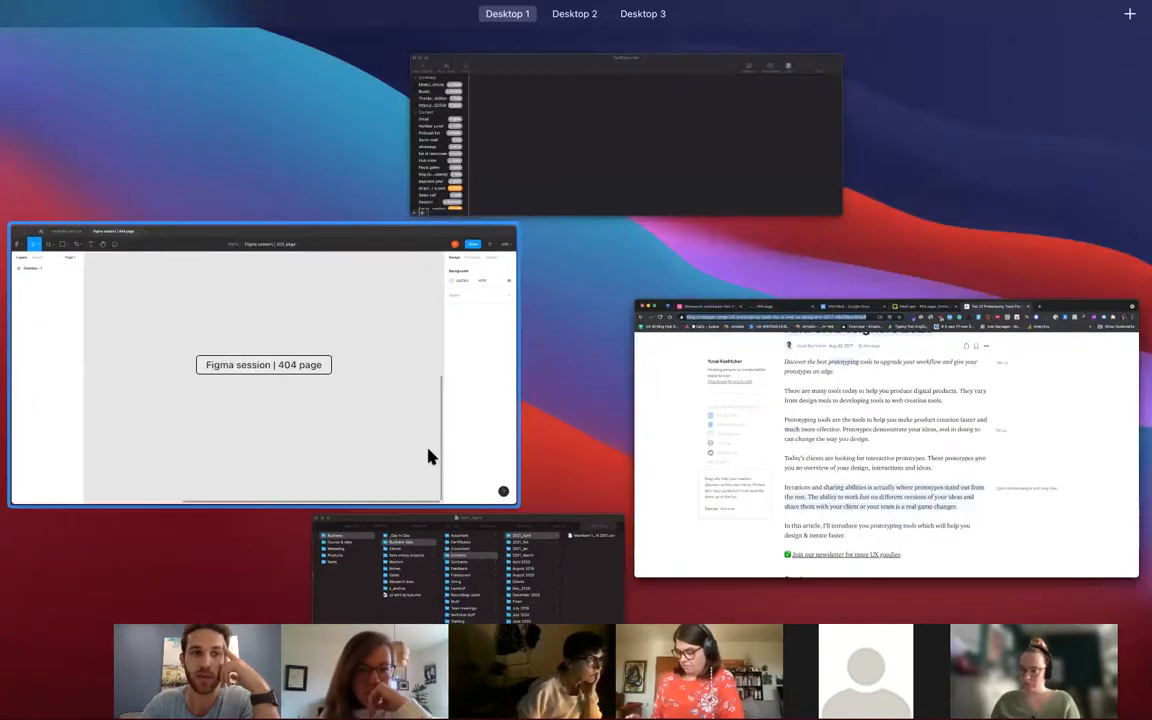
{"action": "left_click", "coordinate": [429, 455]}
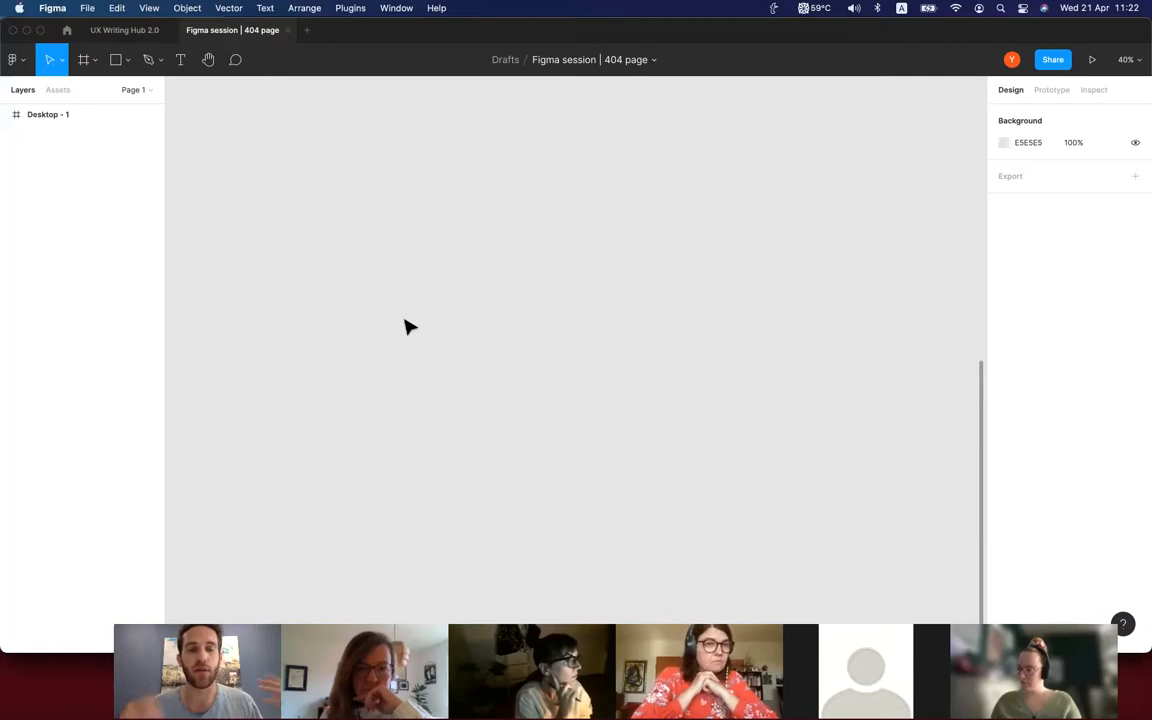
{"action": "key", "text": "ctrl+Left"}
{"action": "key", "text": "ctrl+Right"}
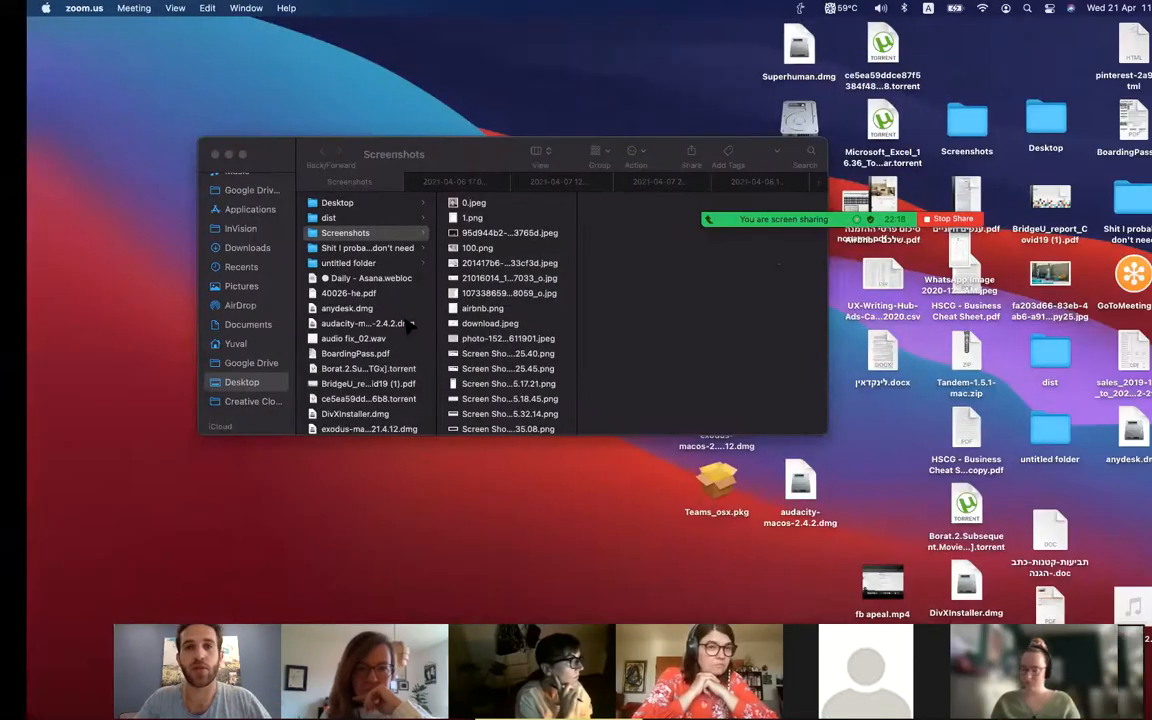
{"action": "key", "text": "ctrl+Left"}
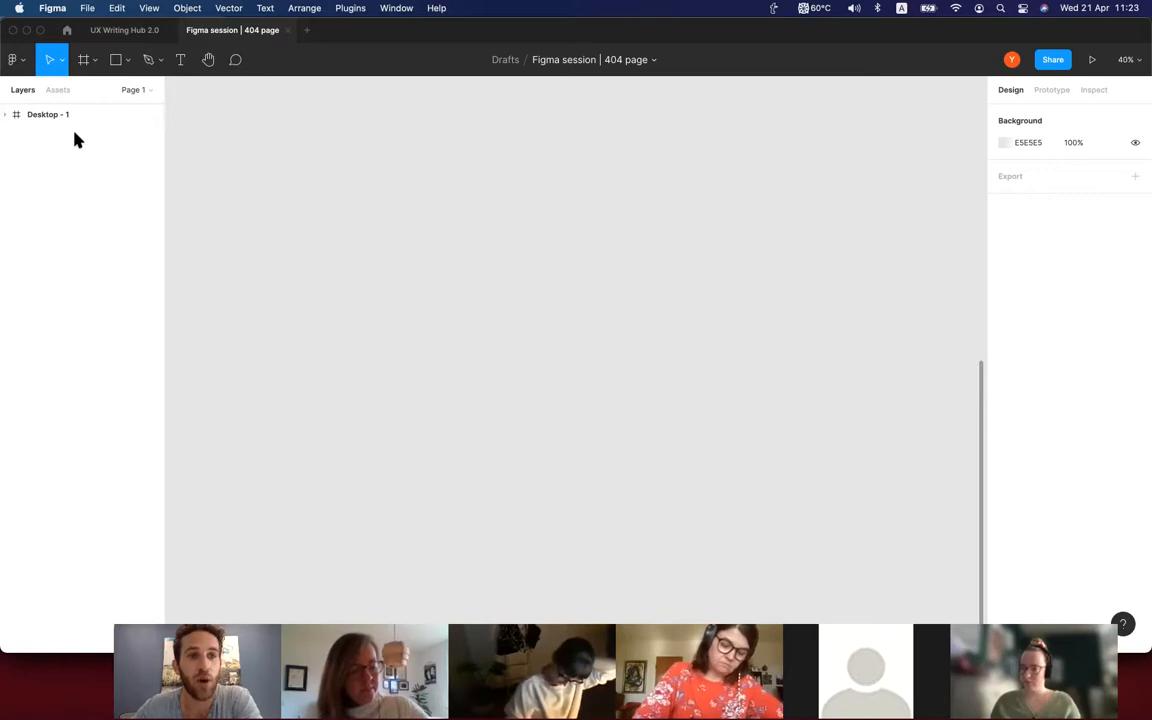
Look at the LP landing page design and page list in the UX Writing Hub 2.0 file.
{"action": "left_click", "coordinate": [134, 32]}
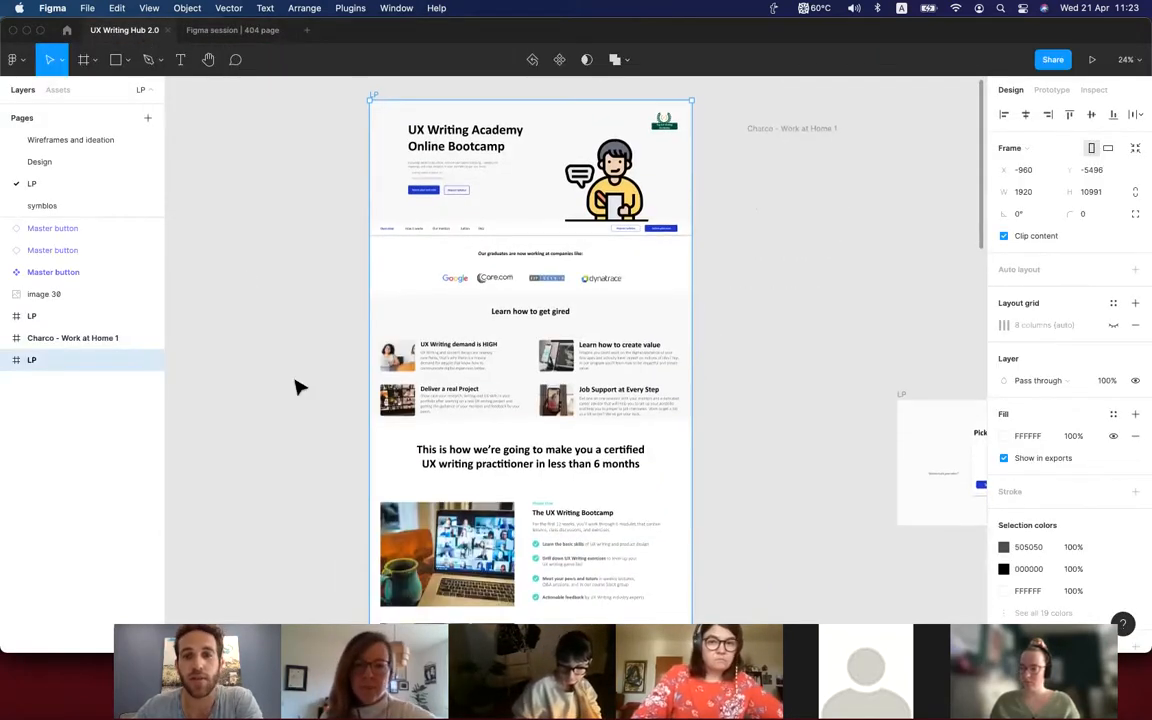
{"action": "scroll", "coordinate": [300, 385], "scroll_direction": "up", "scroll_amount": 1}
{"action": "scroll", "coordinate": [573, 432], "scroll_direction": "up", "scroll_amount": 5}
{"action": "scroll", "coordinate": [573, 432], "scroll_direction": "down", "scroll_amount": 3}
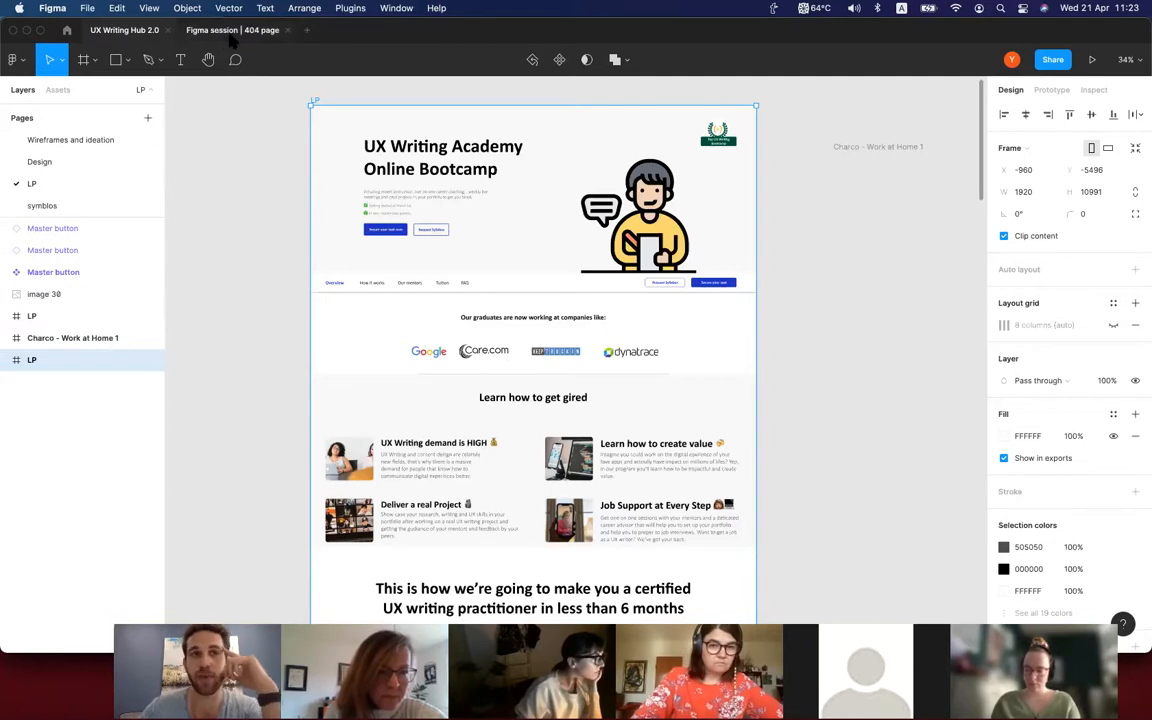
Rename Page 1 of the 404 page file with a participant's first name.
{"action": "left_click", "coordinate": [231, 33]}
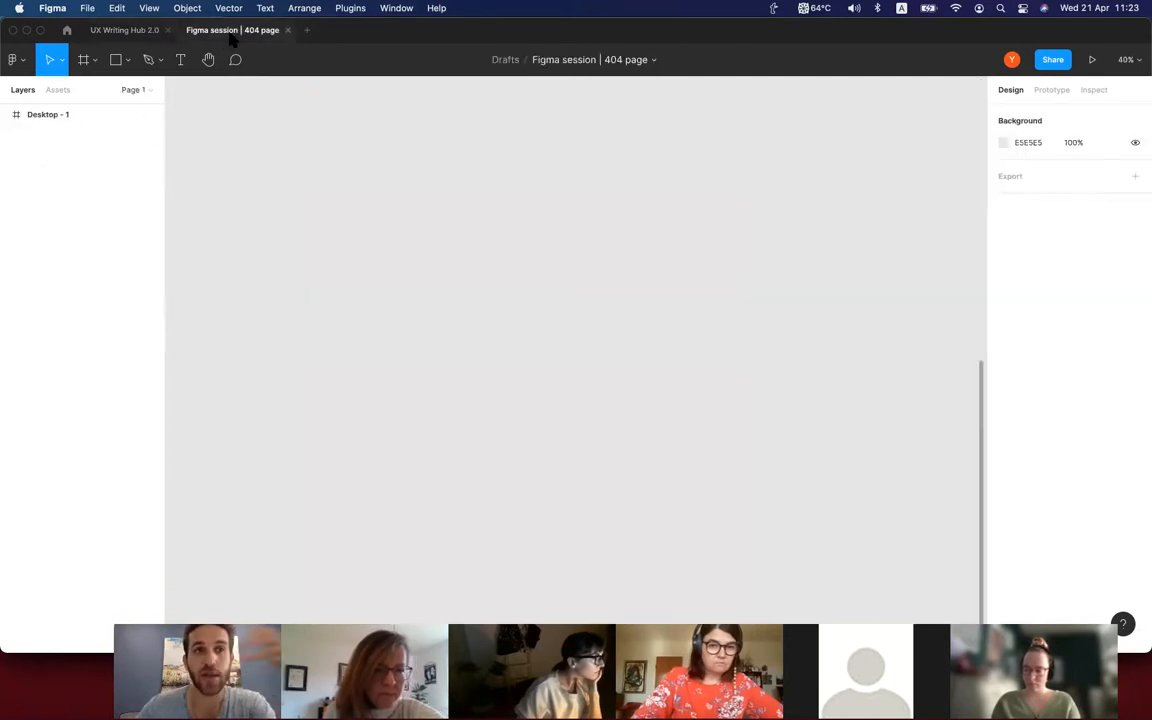
{"action": "left_click", "coordinate": [143, 94]}
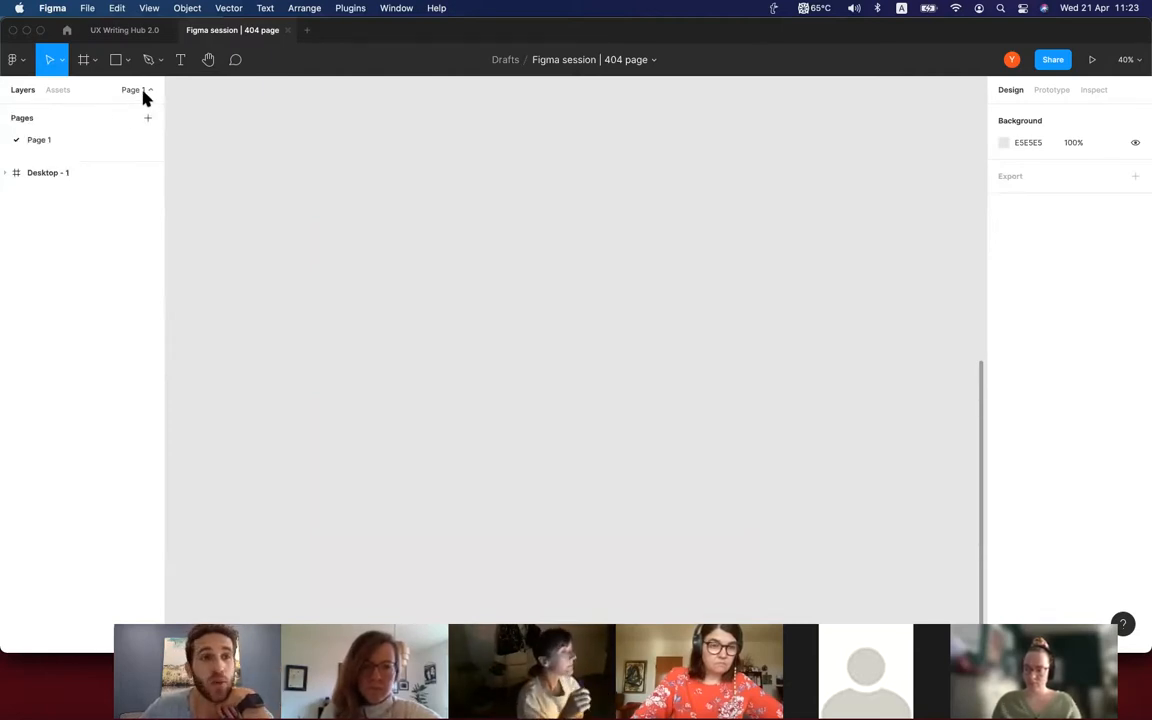
{"action": "right_click", "coordinate": [58, 142]}
{"action": "left_click", "coordinate": [70, 192]}
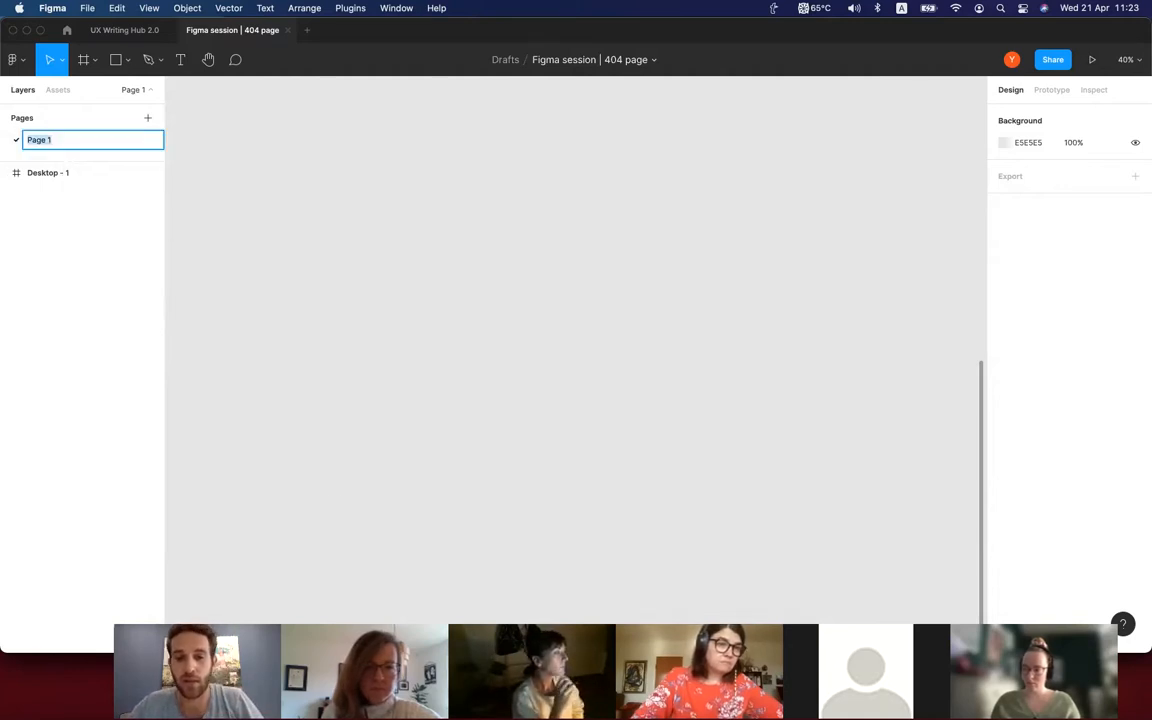
{"action": "type", "text": "Ally"}
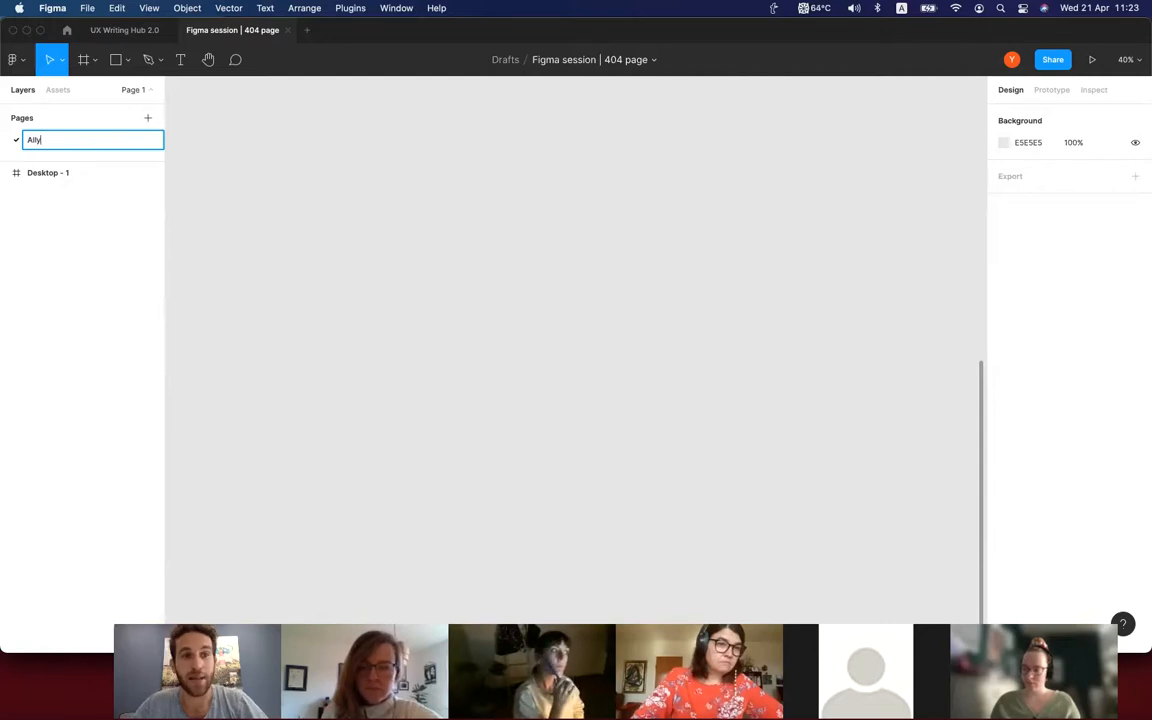
Add a second page named with another participant's first name and return to the first page.
{"action": "left_click", "coordinate": [148, 119]}
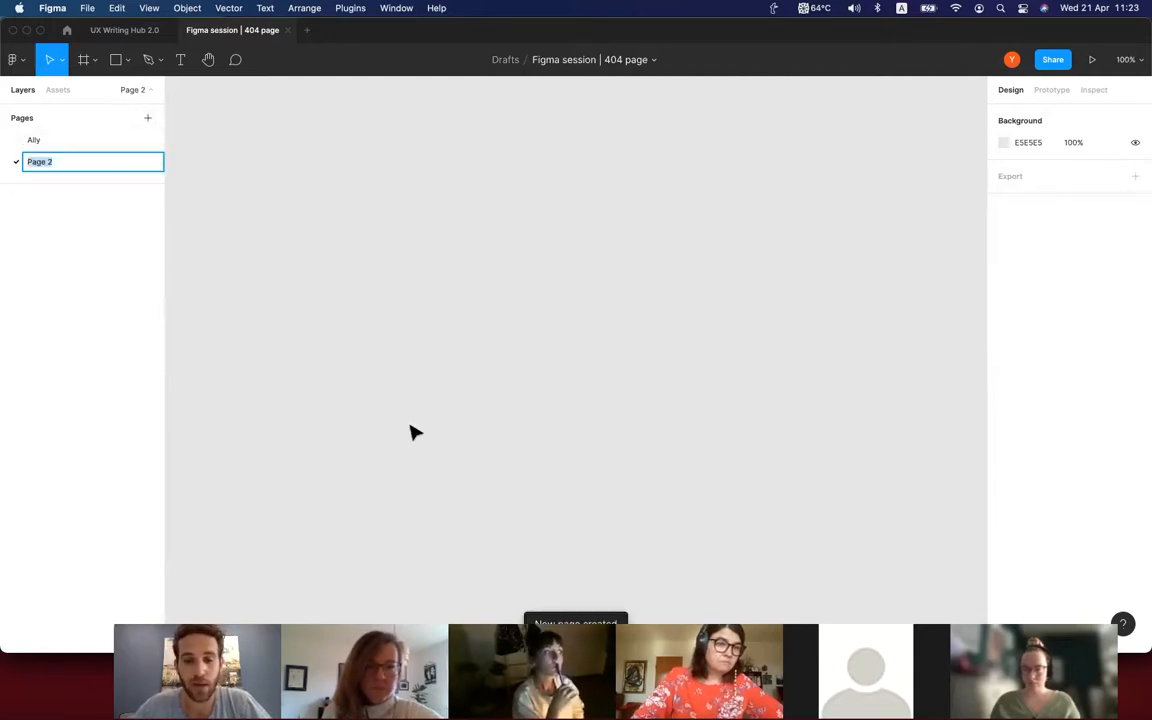
{"action": "type", "text": "Clevin"}
{"action": "key", "text": "Return"}
{"action": "left_click", "coordinate": [41, 141]}
{"action": "left_click", "coordinate": [41, 158]}
{"action": "left_click", "coordinate": [42, 146]}
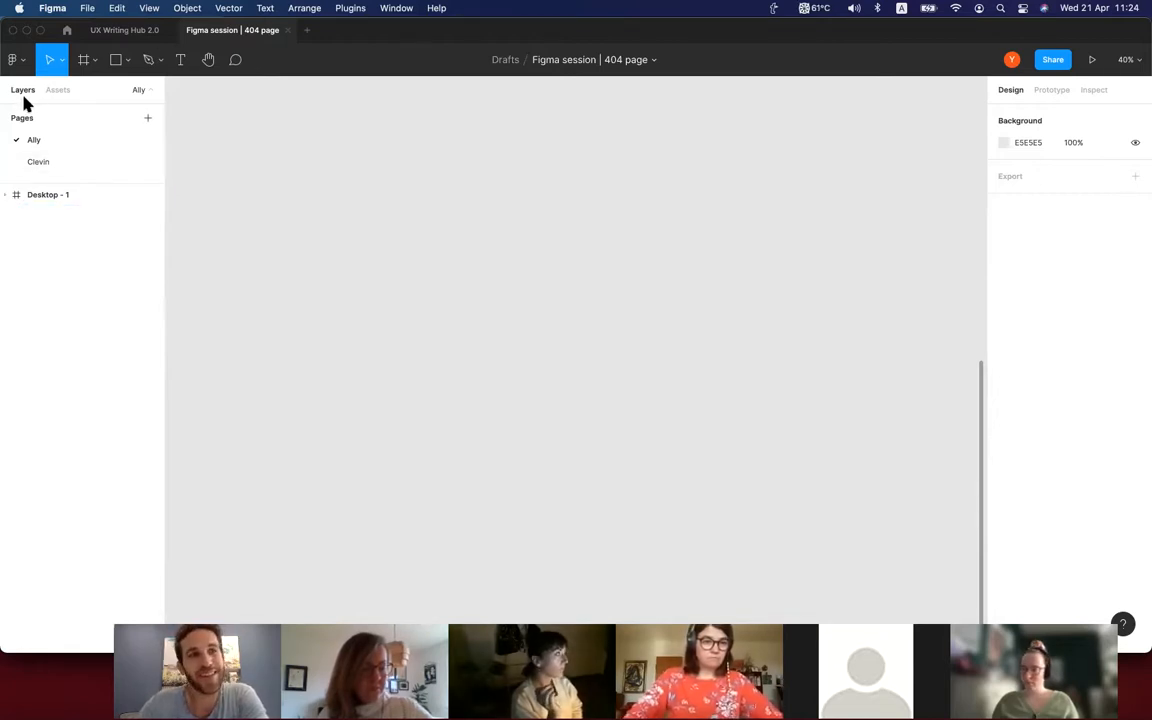
View the file's local components and compare the layers of its two pages.
{"action": "left_click", "coordinate": [55, 92]}
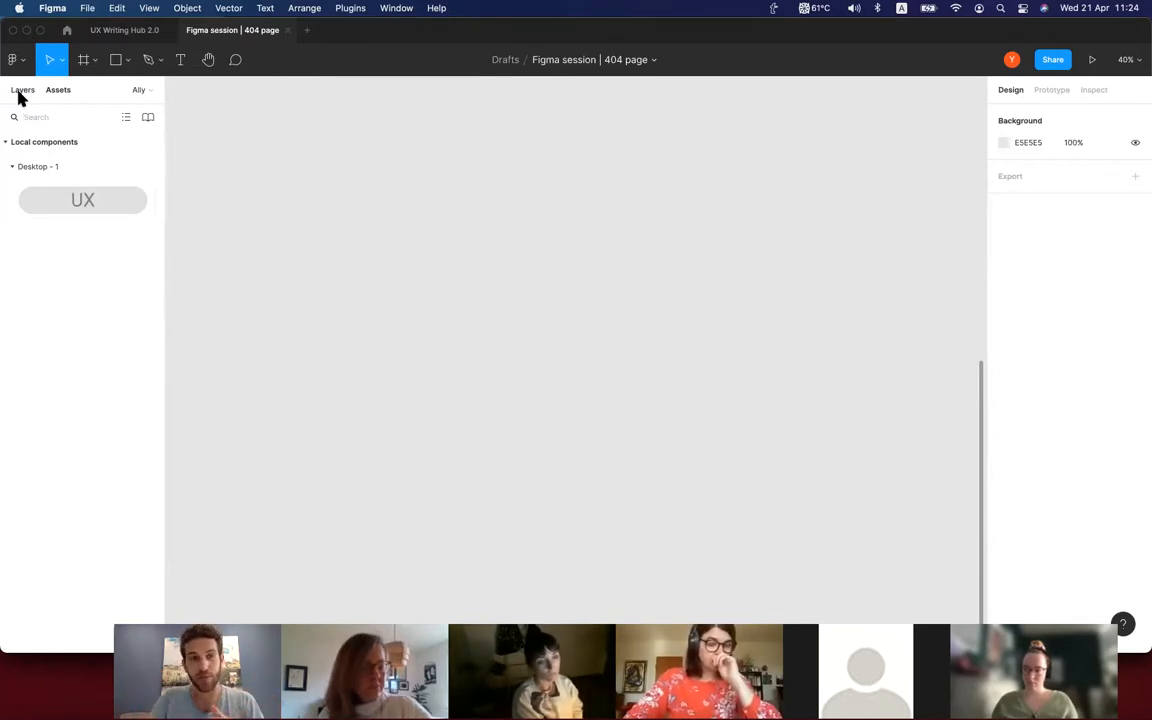
{"action": "left_click", "coordinate": [25, 91]}
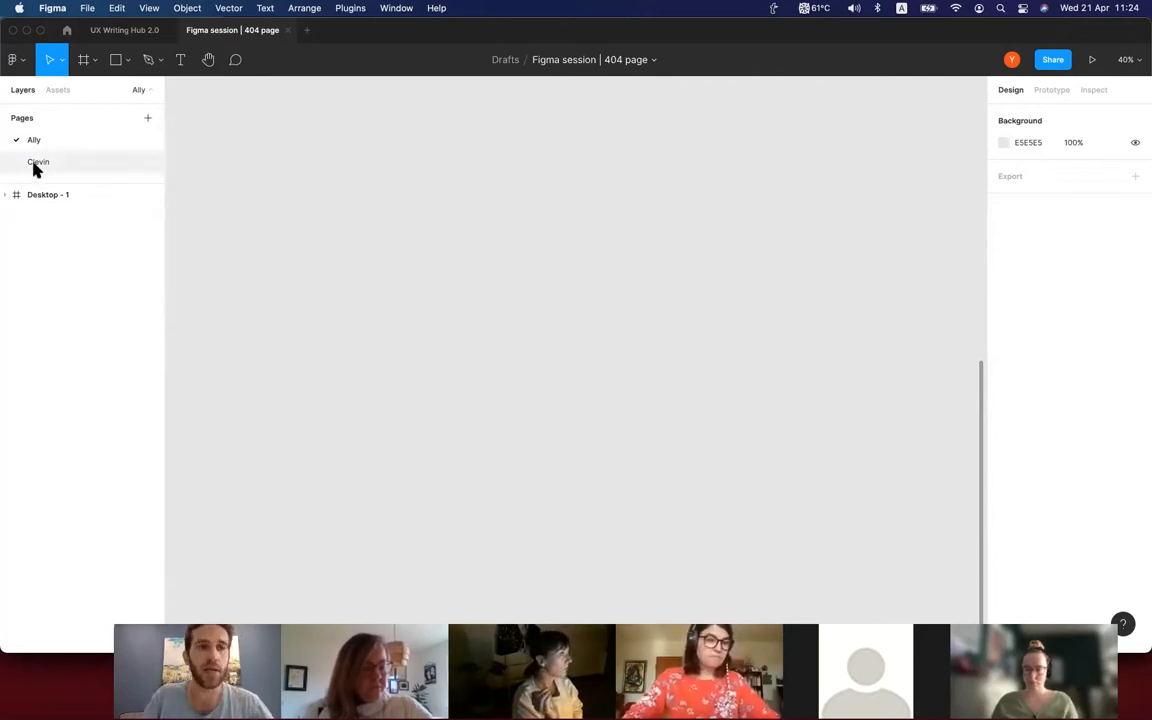
{"action": "left_click", "coordinate": [34, 163]}
{"action": "left_click", "coordinate": [37, 143]}
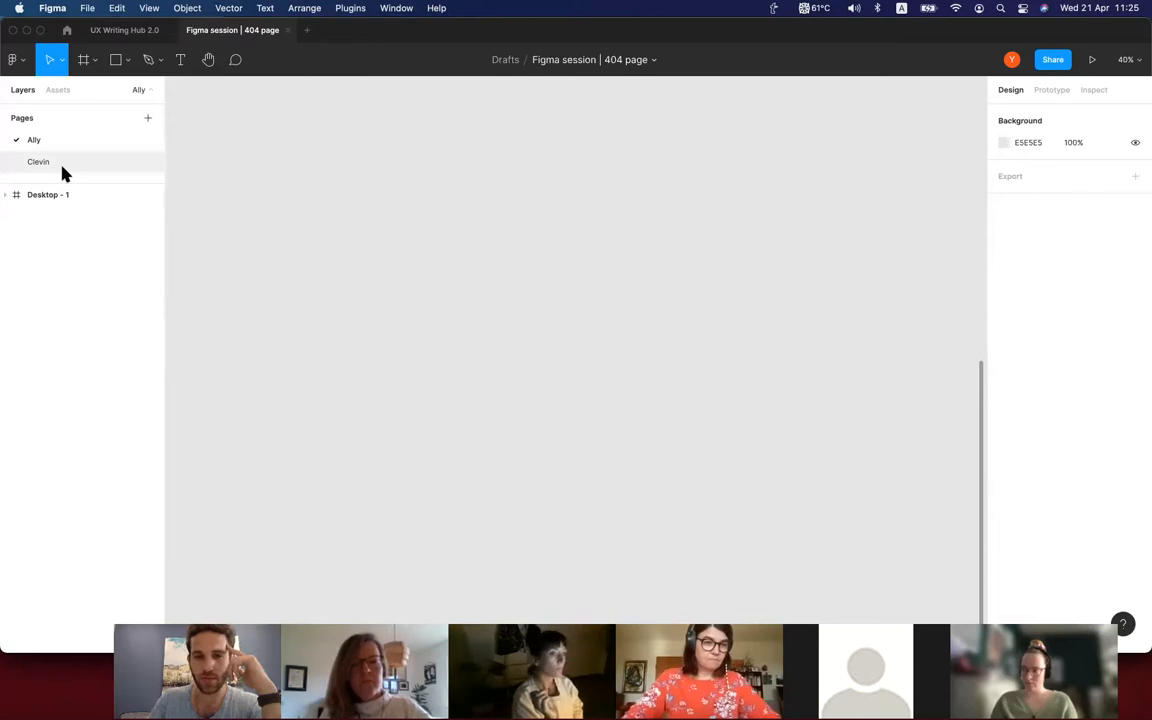
Expand the LP frame in the UX Writing Hub 2.0 file and examine which design elements its nested groups represent.
{"action": "left_click", "coordinate": [110, 36]}
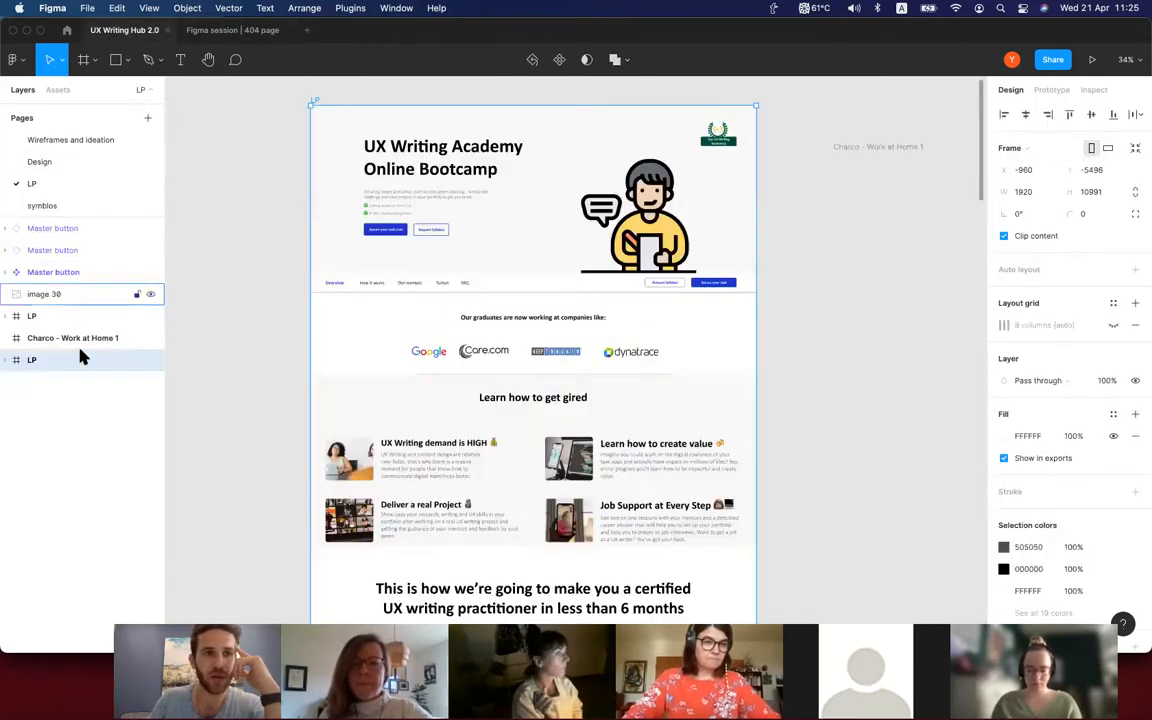
{"action": "left_click", "coordinate": [7, 360]}
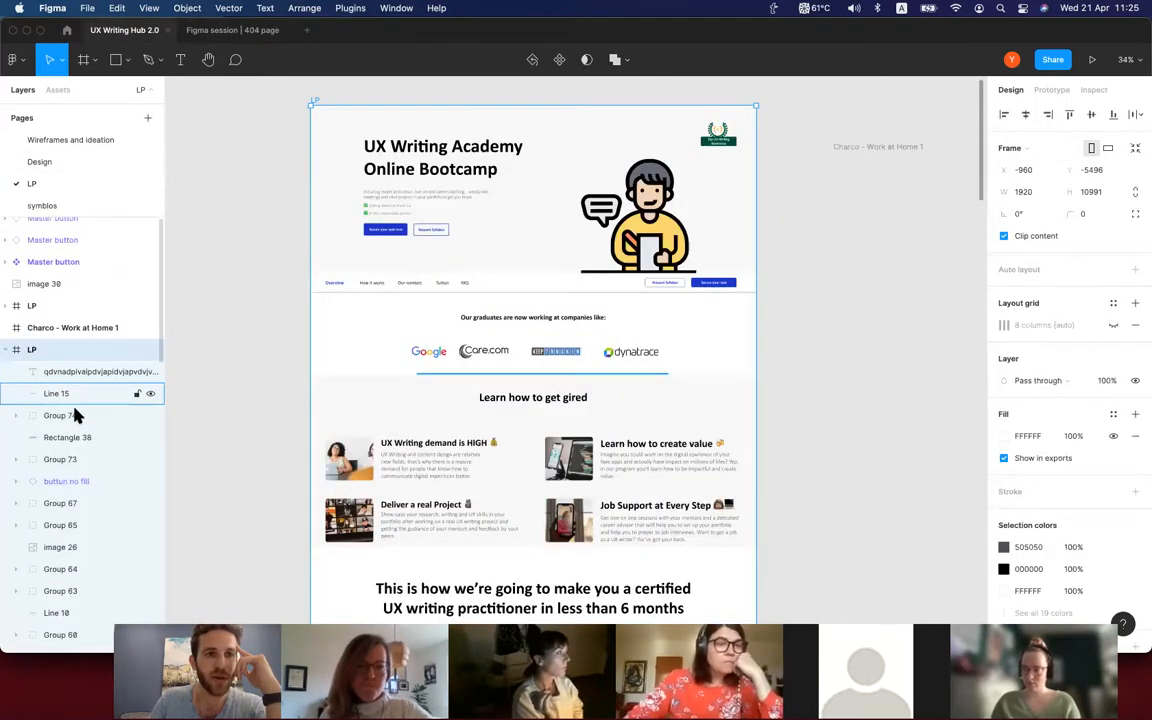
{"action": "scroll", "coordinate": [65, 362], "scroll_direction": "down", "scroll_amount": 2}
{"action": "left_click", "coordinate": [84, 350]}
{"action": "left_click", "coordinate": [80, 370]}
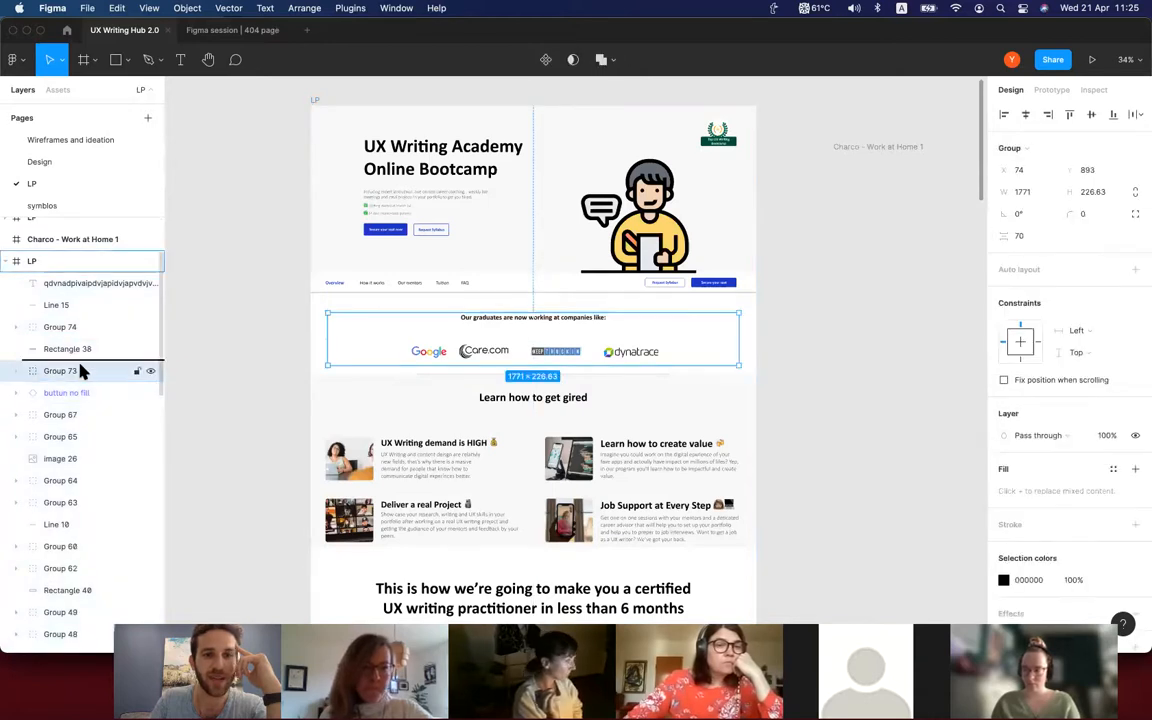
{"action": "left_click", "coordinate": [69, 417]}
{"action": "scroll", "coordinate": [69, 420], "scroll_direction": "down", "scroll_amount": 1}
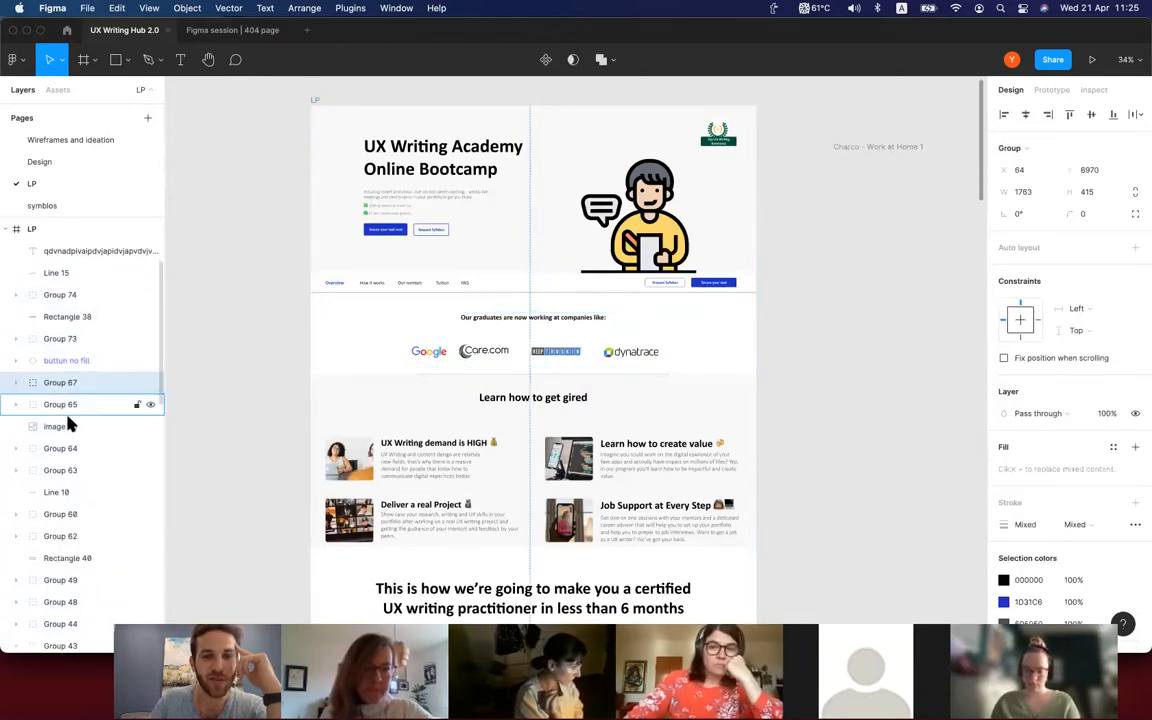
{"action": "left_click", "coordinate": [66, 447]}
{"action": "left_click", "coordinate": [66, 469]}
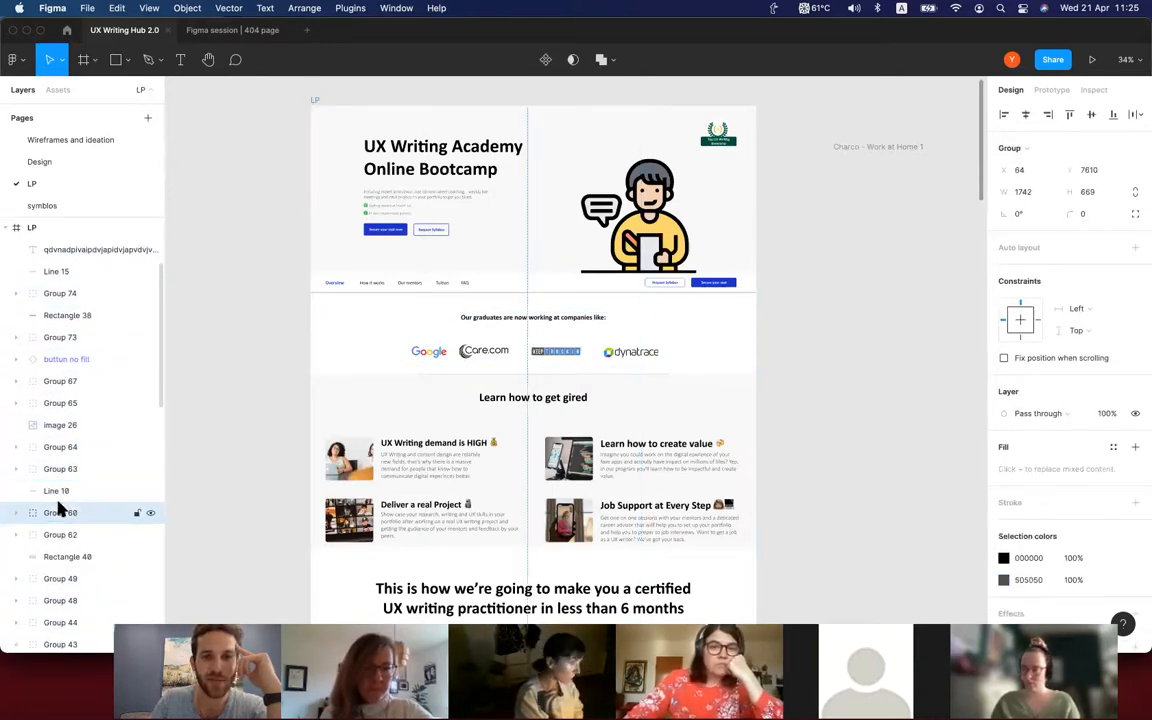
Match layers to page content by selecting the two benefit rows' groups and the laptop photo beside the UX Writing Bootcamp text.
{"action": "scroll", "coordinate": [60, 510], "scroll_direction": "down", "scroll_amount": 2}
{"action": "left_click", "coordinate": [62, 494]}
{"action": "left_click", "coordinate": [90, 538]}
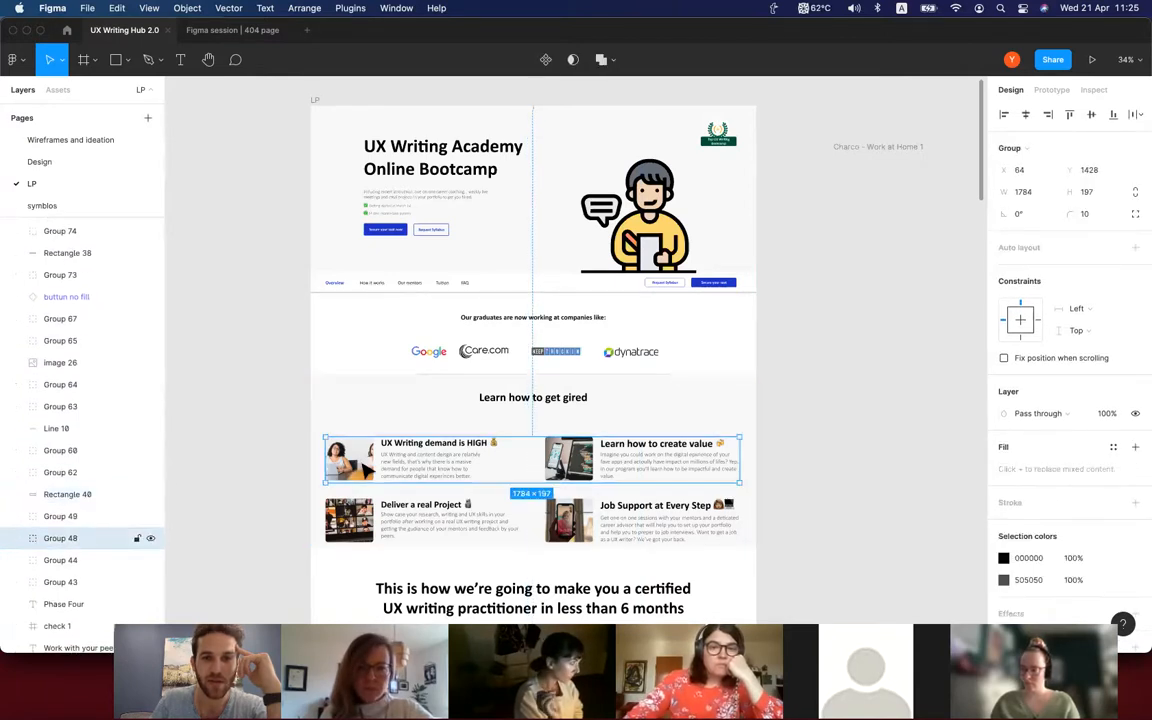
{"action": "scroll", "coordinate": [320, 520], "scroll_direction": "down", "scroll_amount": 2}
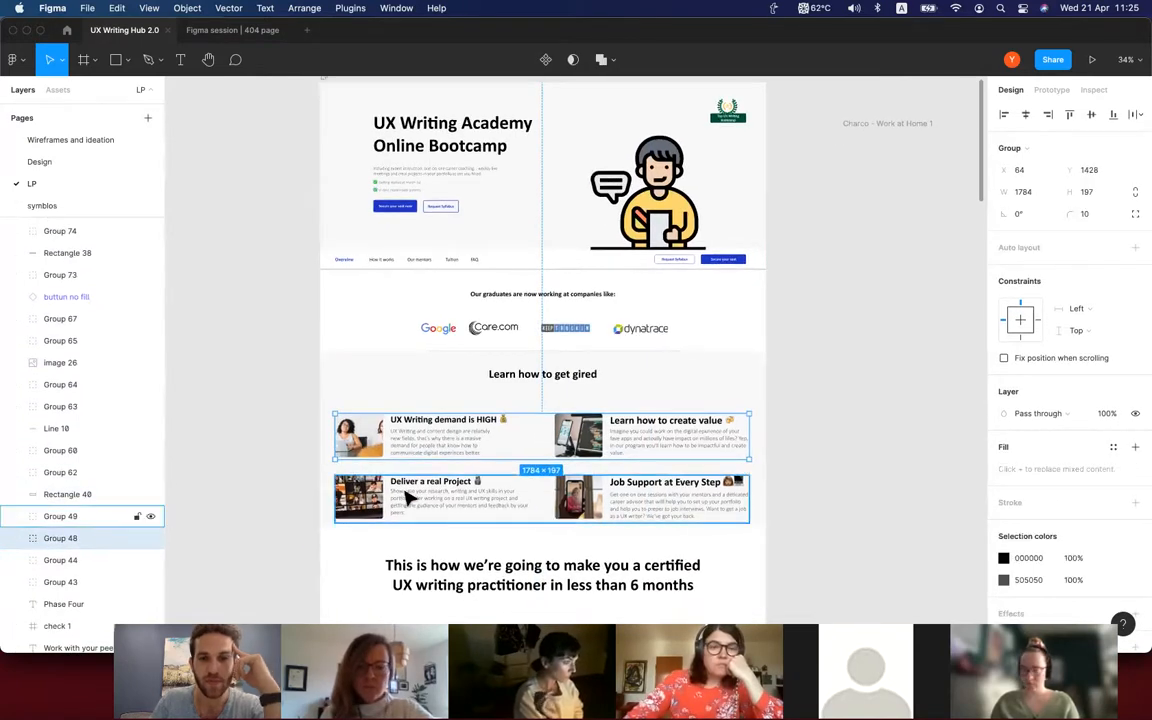
{"action": "left_click", "coordinate": [60, 516]}
{"action": "scroll", "coordinate": [408, 498], "scroll_direction": "down", "scroll_amount": 1}
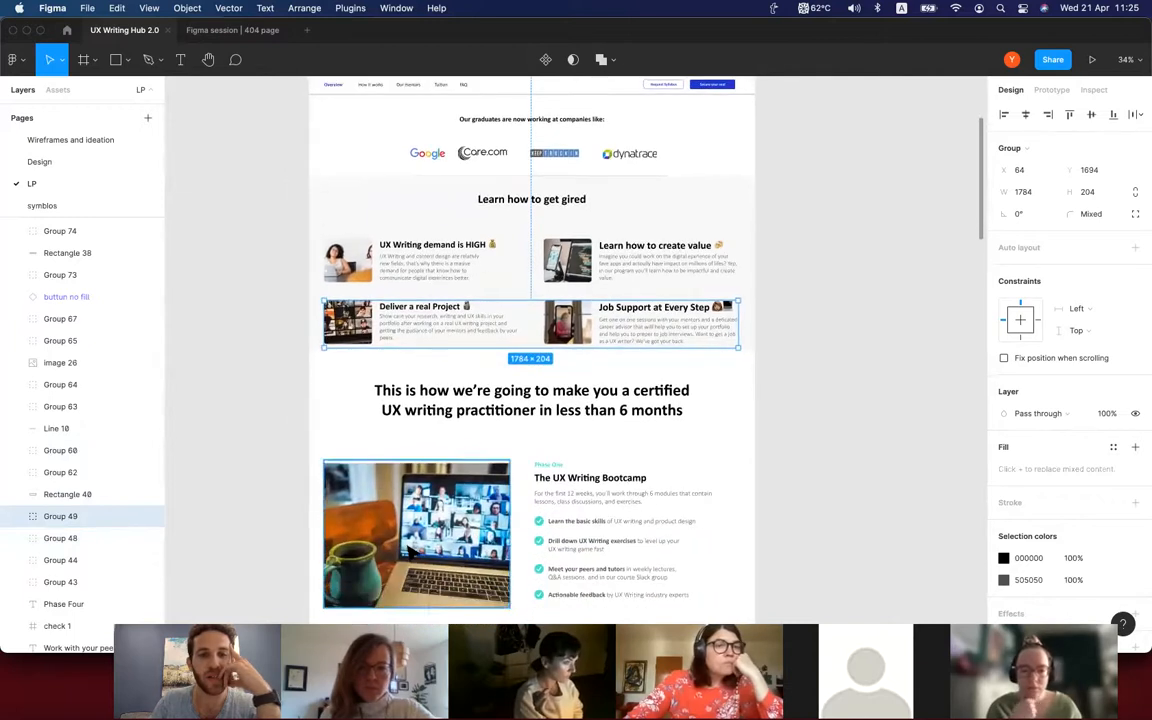
{"action": "left_click", "coordinate": [410, 498]}
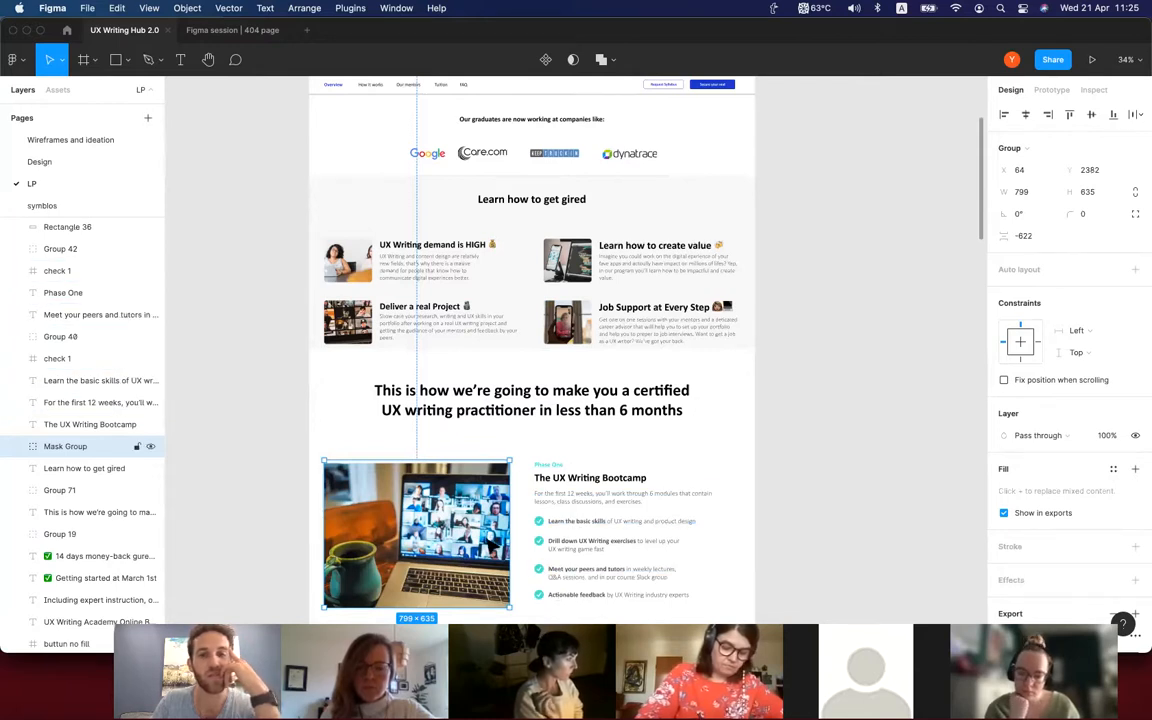
{"action": "scroll", "coordinate": [530, 350], "scroll_direction": "down", "scroll_amount": 1}
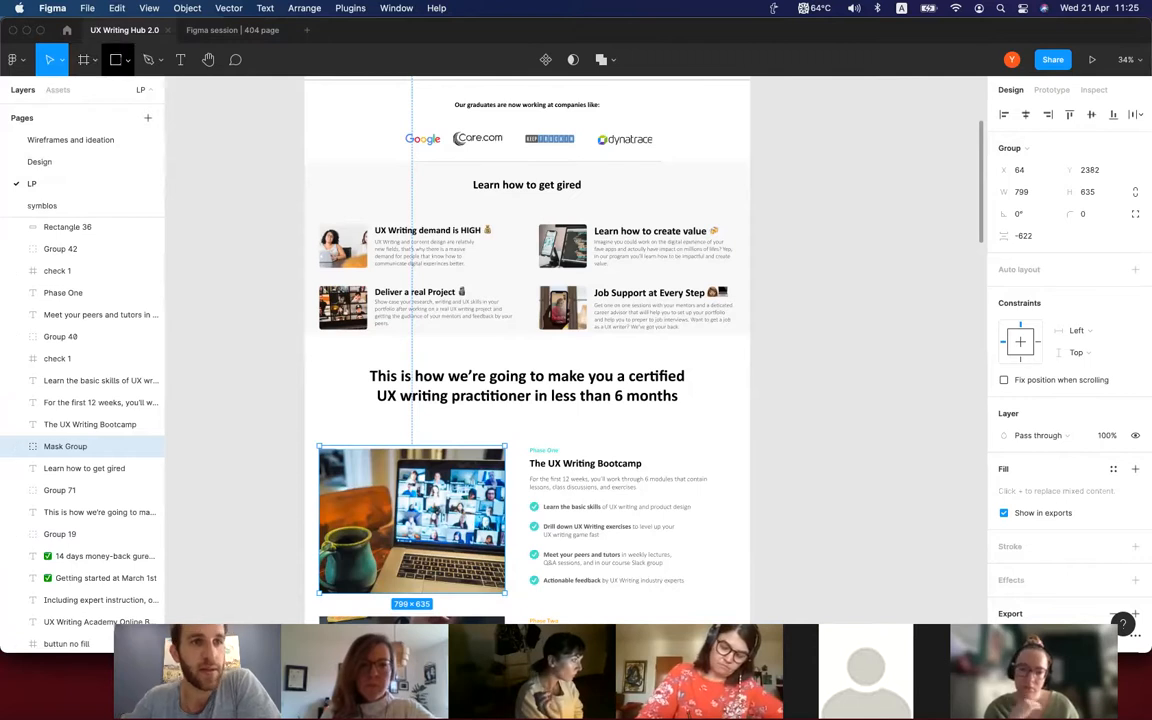
Try top and left alignment on the "This is how we're going to make you a certified UX writing practitioner" heading and restore its middle and center alignment.
{"action": "left_click", "coordinate": [185, 33]}
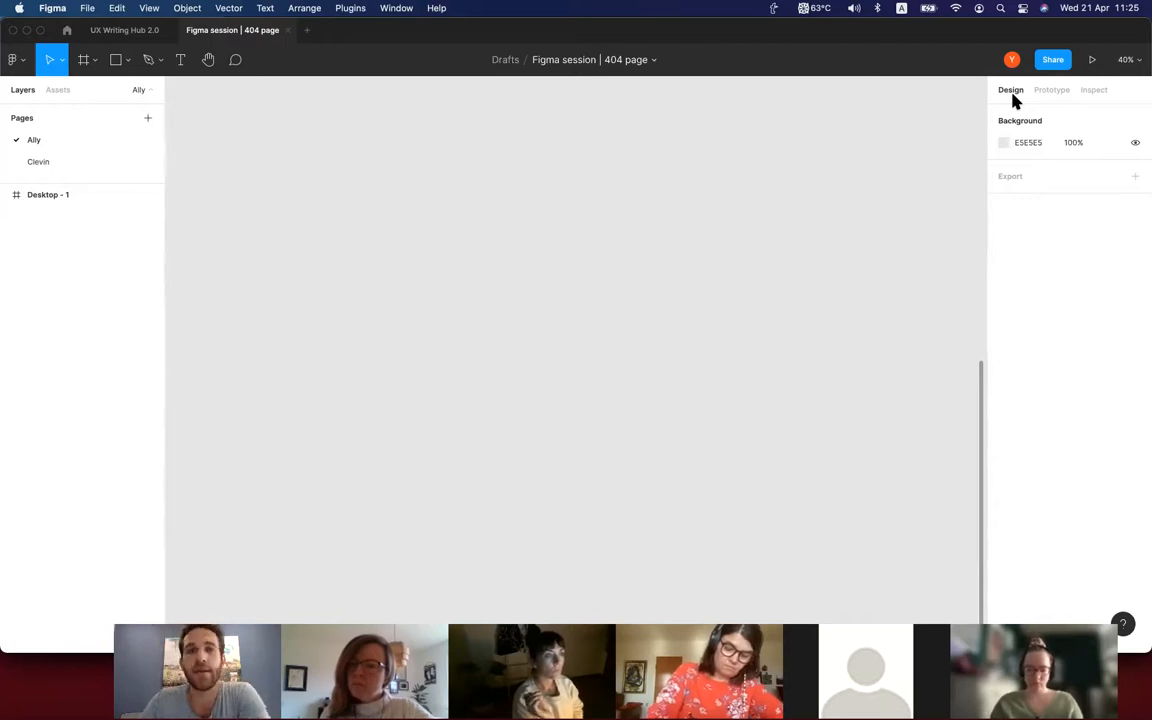
{"action": "left_click", "coordinate": [124, 30]}
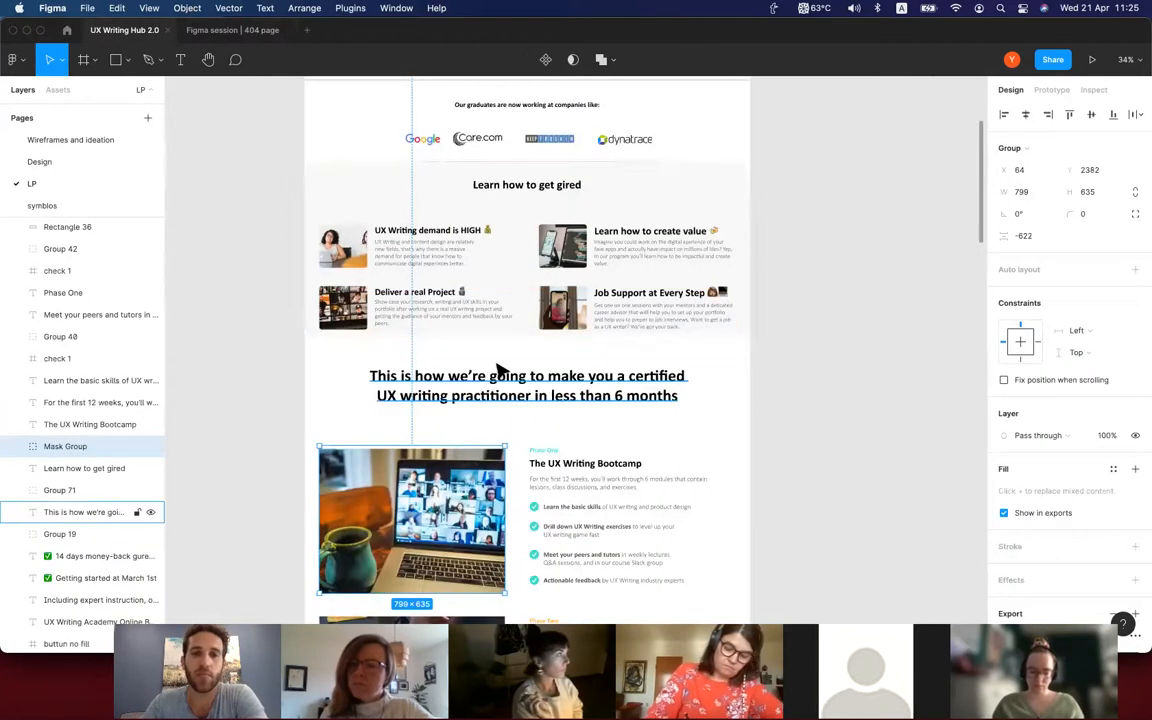
{"action": "scroll", "coordinate": [489, 373], "scroll_direction": "up", "scroll_amount": 3}
{"action": "scroll", "coordinate": [486, 390], "scroll_direction": "down", "scroll_amount": 3}
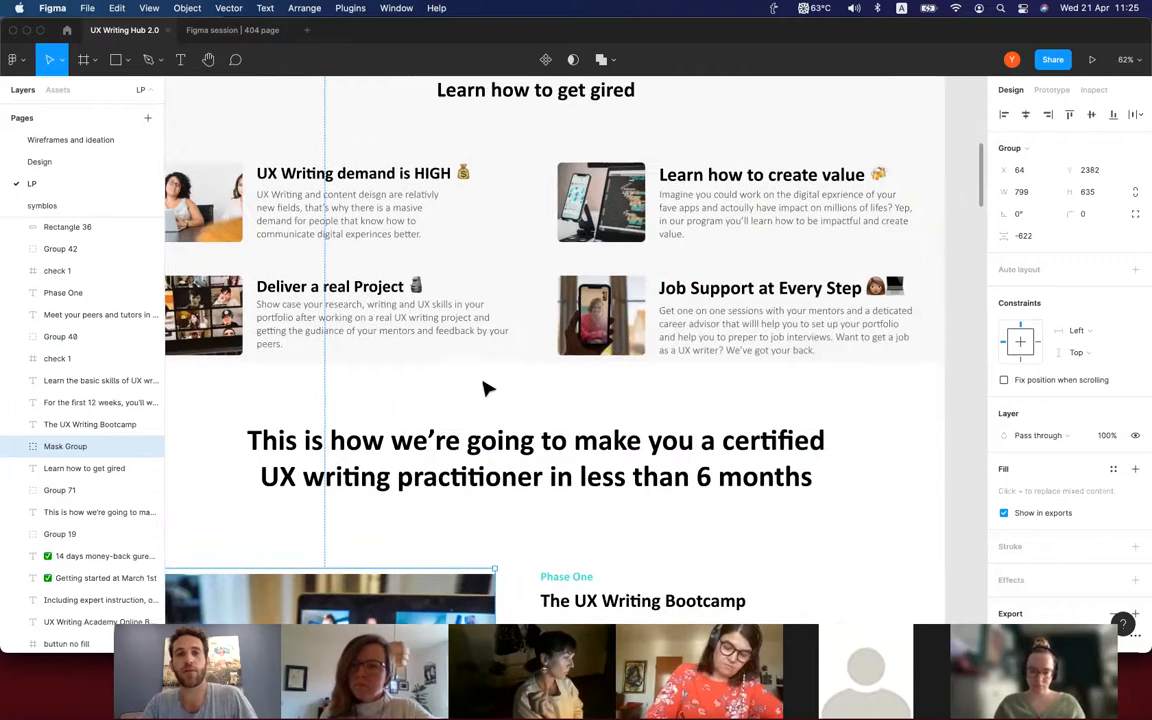
{"action": "scroll", "coordinate": [484, 390], "scroll_direction": "down", "scroll_amount": 1}
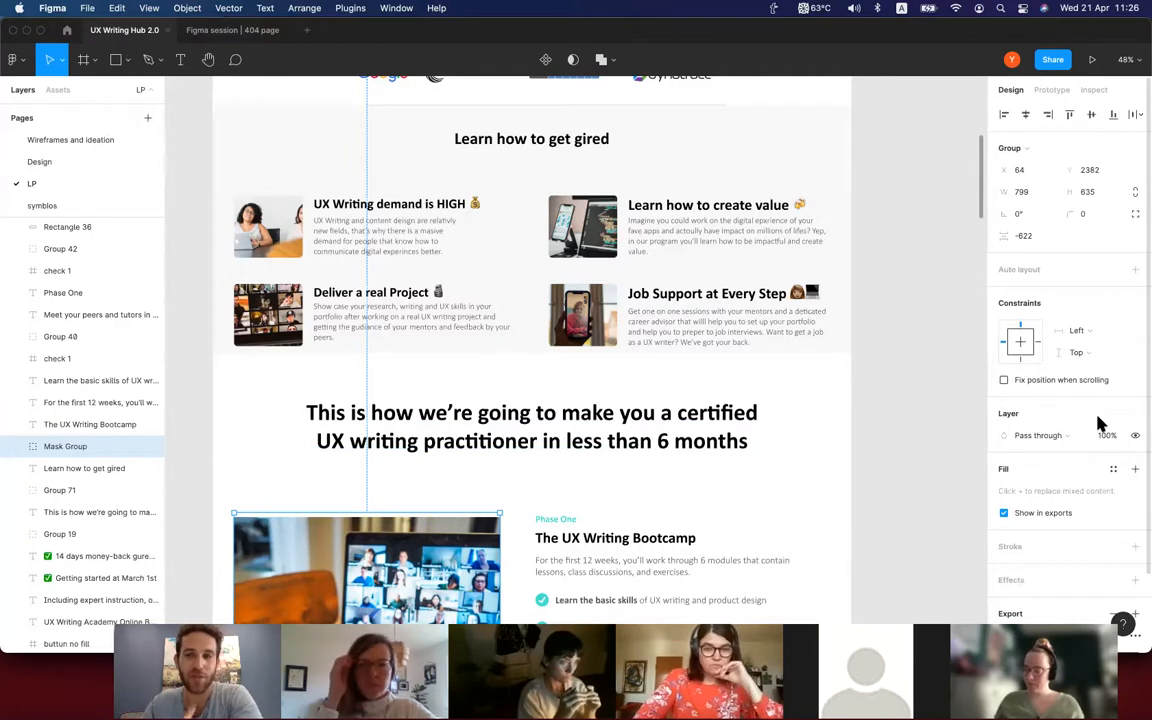
{"action": "left_click", "coordinate": [716, 427]}
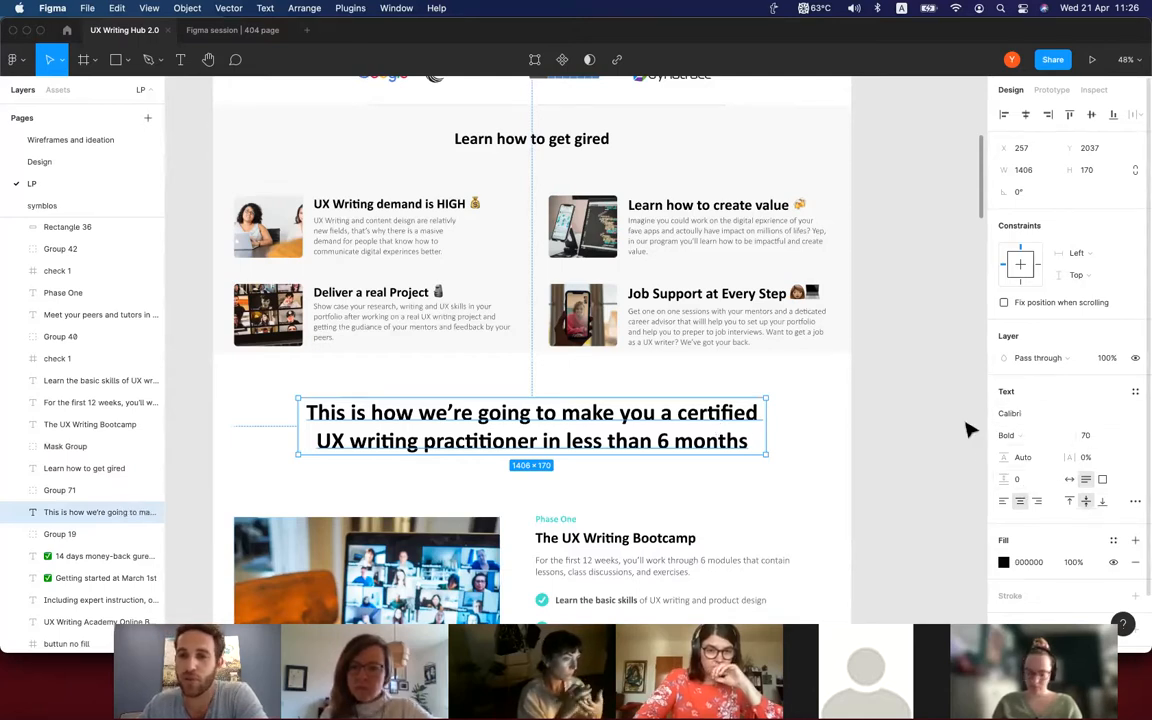
{"action": "left_click", "coordinate": [1070, 502]}
{"action": "left_click", "coordinate": [1086, 501]}
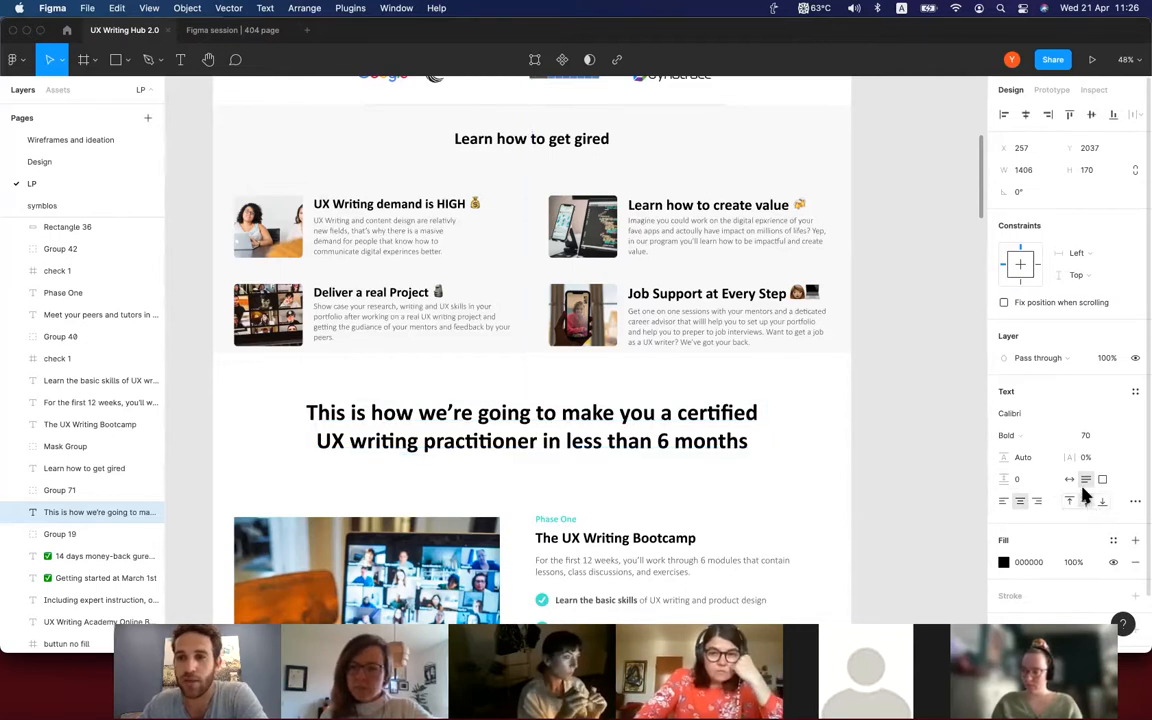
{"action": "left_click", "coordinate": [1004, 501]}
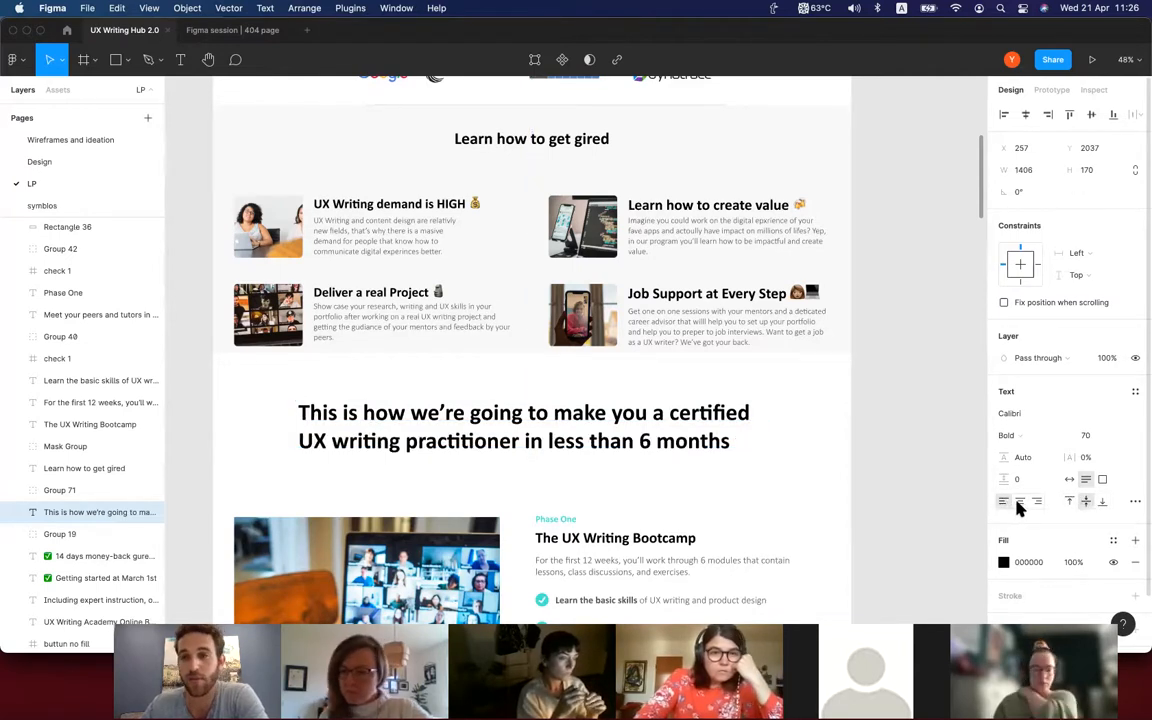
{"action": "left_click", "coordinate": [1020, 502]}
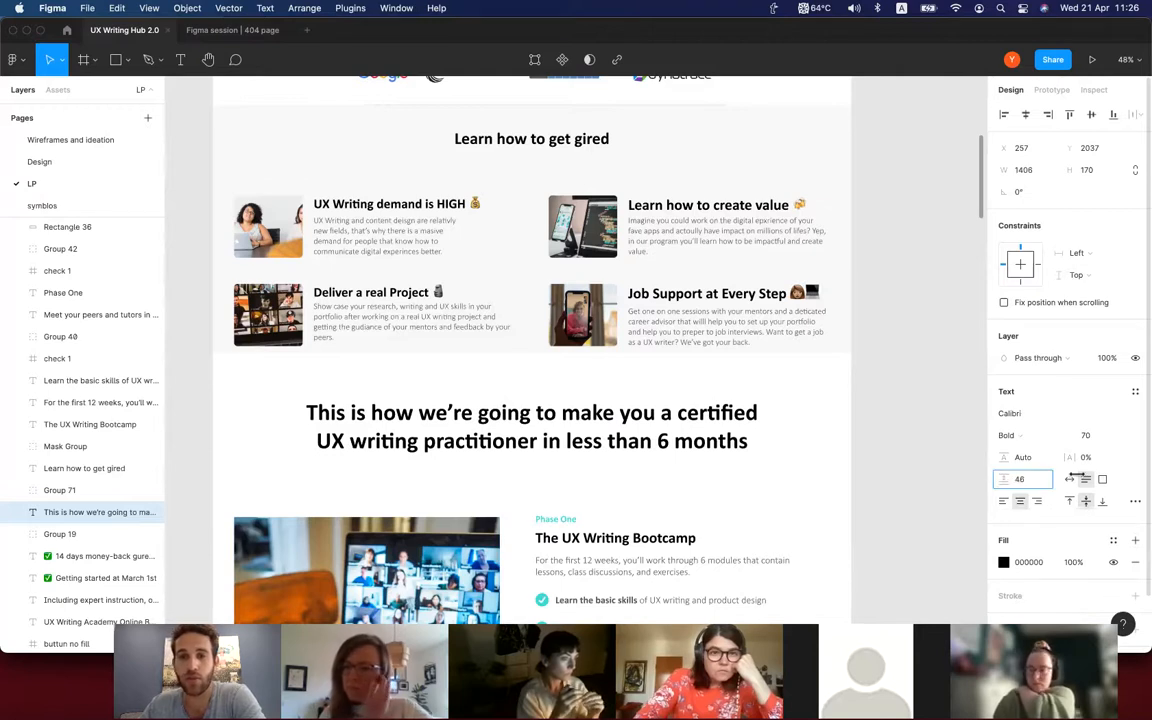
Try a 0% line height and the Calistoga font on the "This is how we're going to make you a certified" heading.
{"action": "left_click_drag", "start_coordinate": [1007, 483], "coordinate": [1005, 454]}
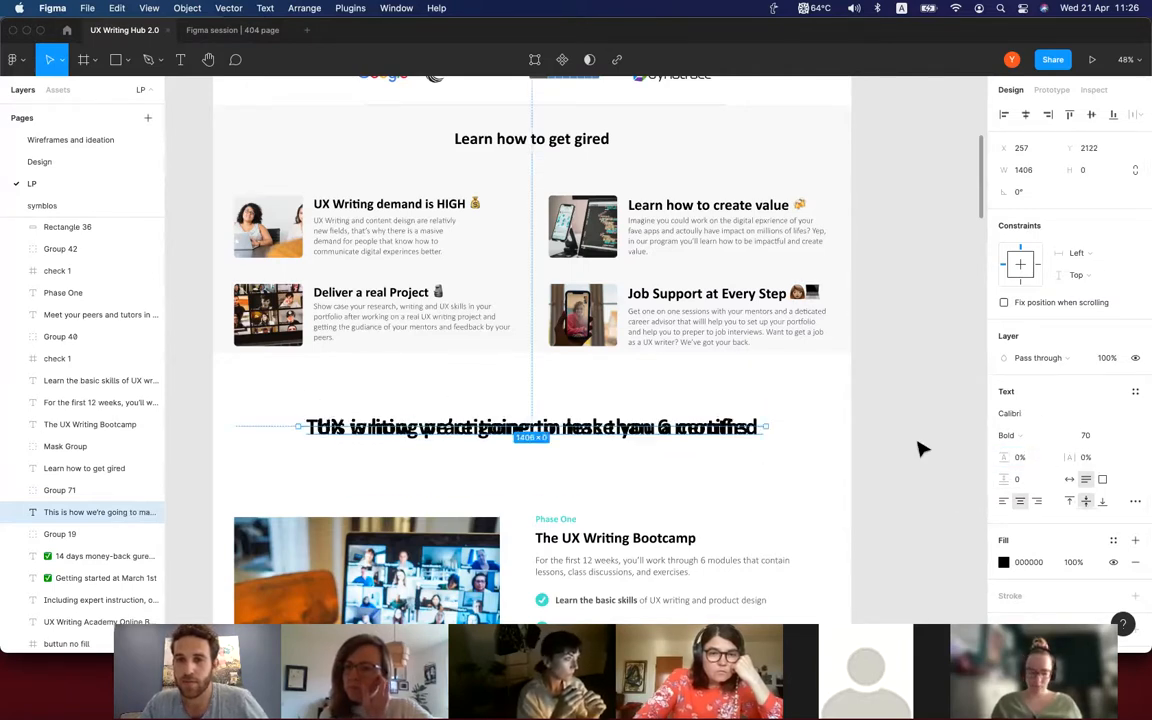
{"action": "key", "text": "super+z"}
{"action": "left_click", "coordinate": [1020, 413]}
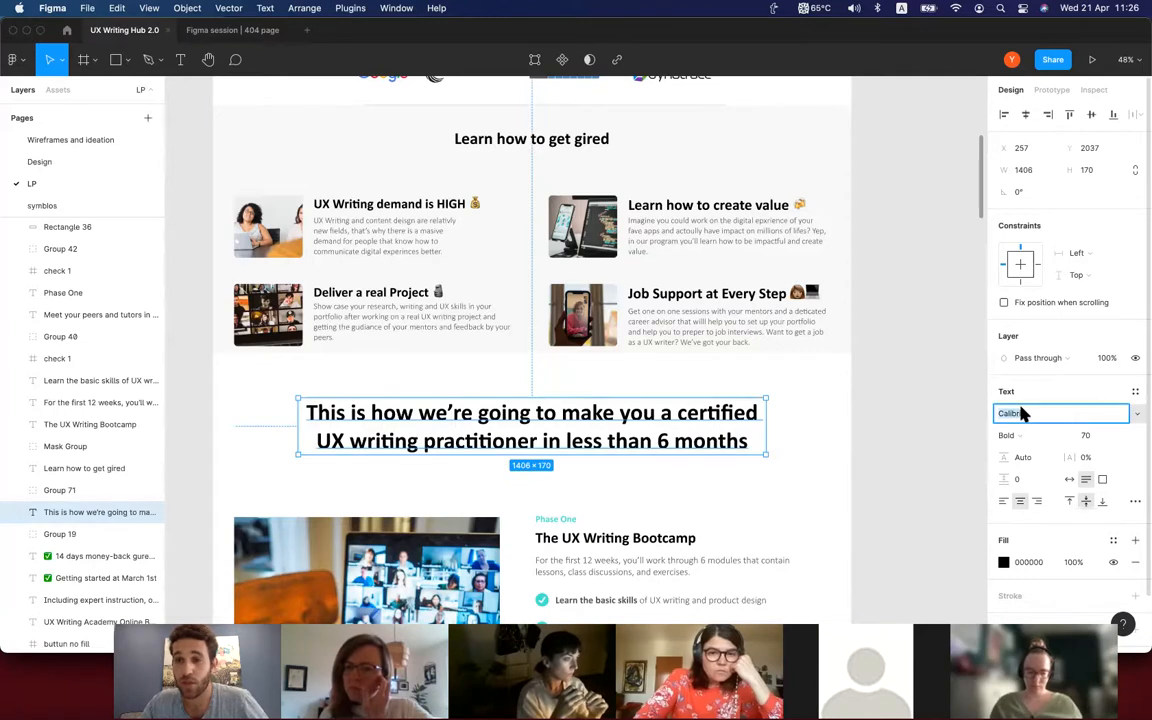
{"action": "left_click", "coordinate": [1137, 413]}
{"action": "key", "text": "Escape"}
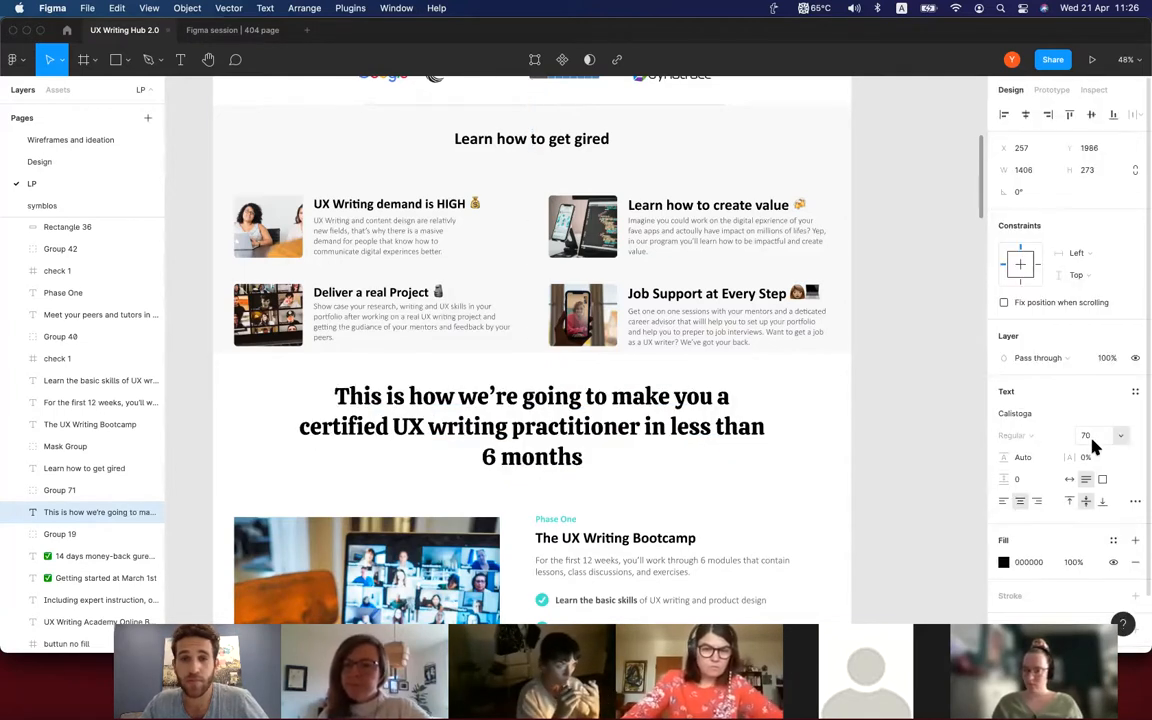
Try a layer opacity of 40% on the same heading and undo it.
{"action": "scroll", "coordinate": [1078, 432], "scroll_direction": "down", "scroll_amount": 1}
{"action": "left_click", "coordinate": [1108, 337]}
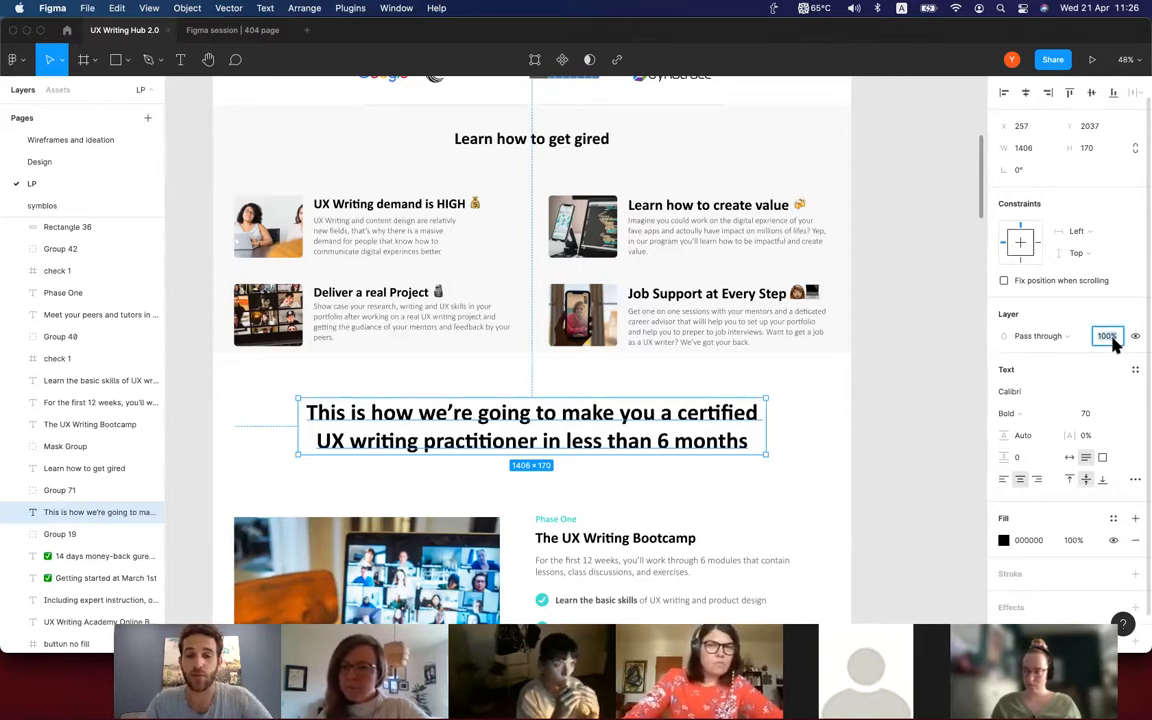
{"action": "type", "text": "40"}
{"action": "key", "text": "Return"}
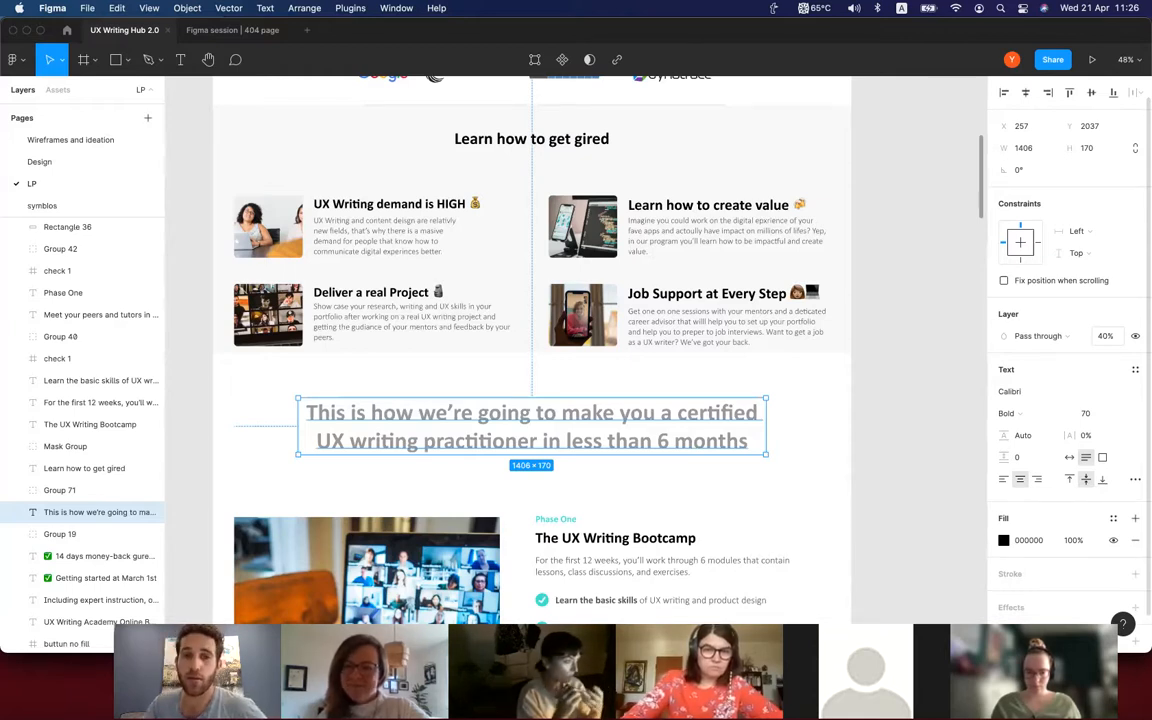
{"action": "key", "text": "ctrl+z"}
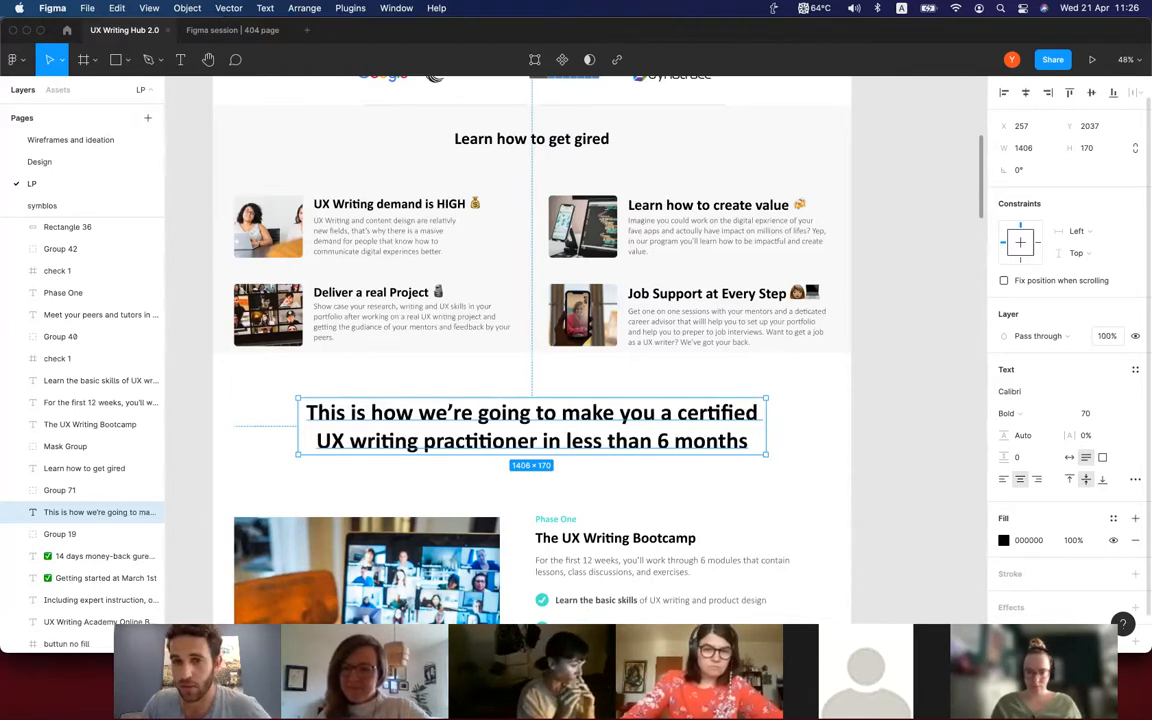
Add an outside stroke to the heading, coloured red FF0000 with a thickness of 20.
{"action": "scroll", "coordinate": [995, 480], "scroll_direction": "down", "scroll_amount": 1}
{"action": "scroll", "coordinate": [995, 480], "scroll_direction": "down", "scroll_amount": 2}
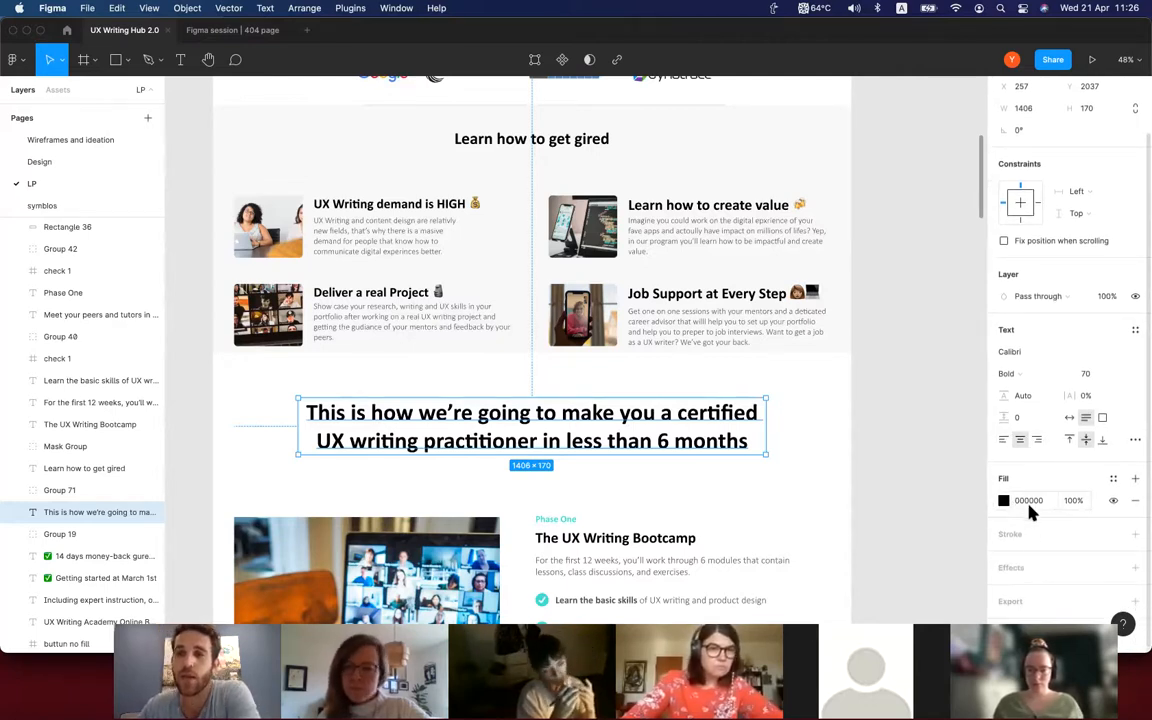
{"action": "left_click", "coordinate": [1035, 541]}
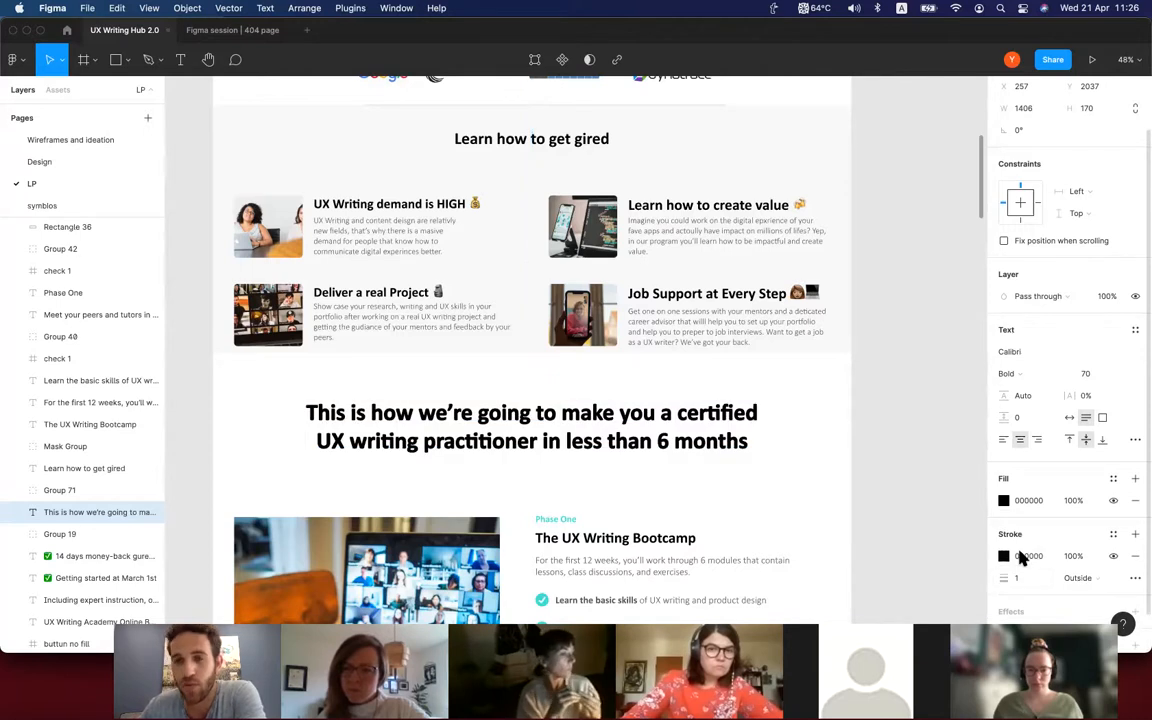
{"action": "left_click", "coordinate": [1004, 556]}
{"action": "type", "text": "255"}
{"action": "key", "text": "Return"}
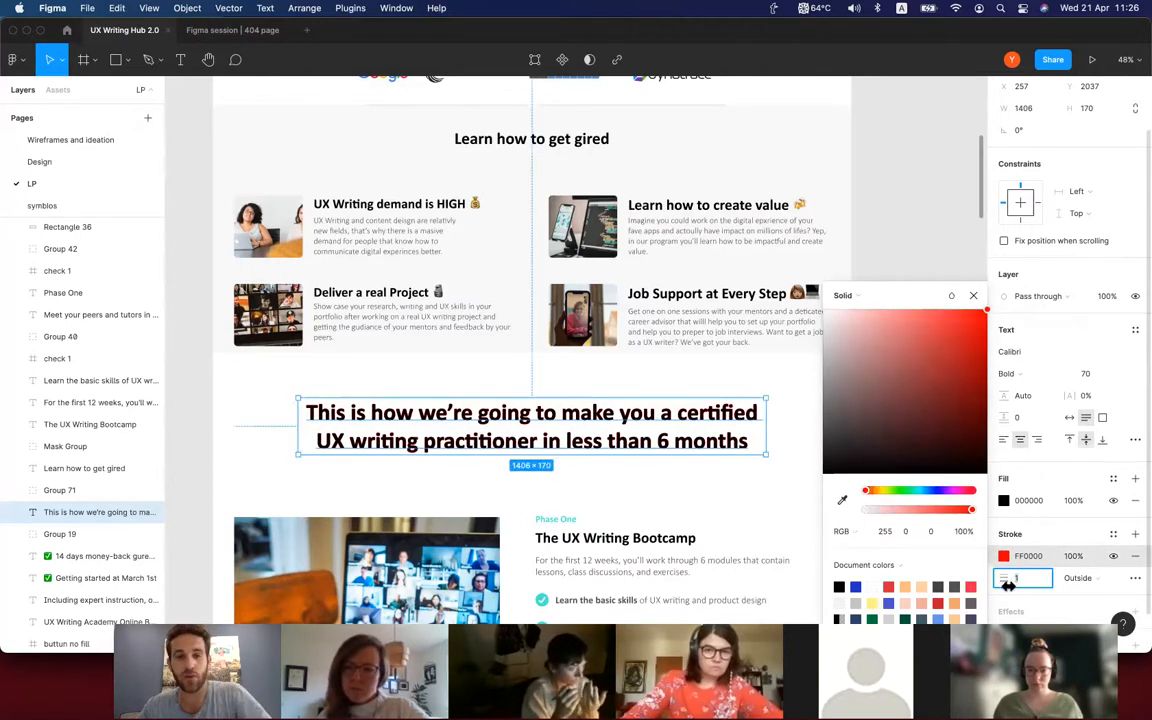
{"action": "type", "text": "20"}
{"action": "key", "text": "Return"}
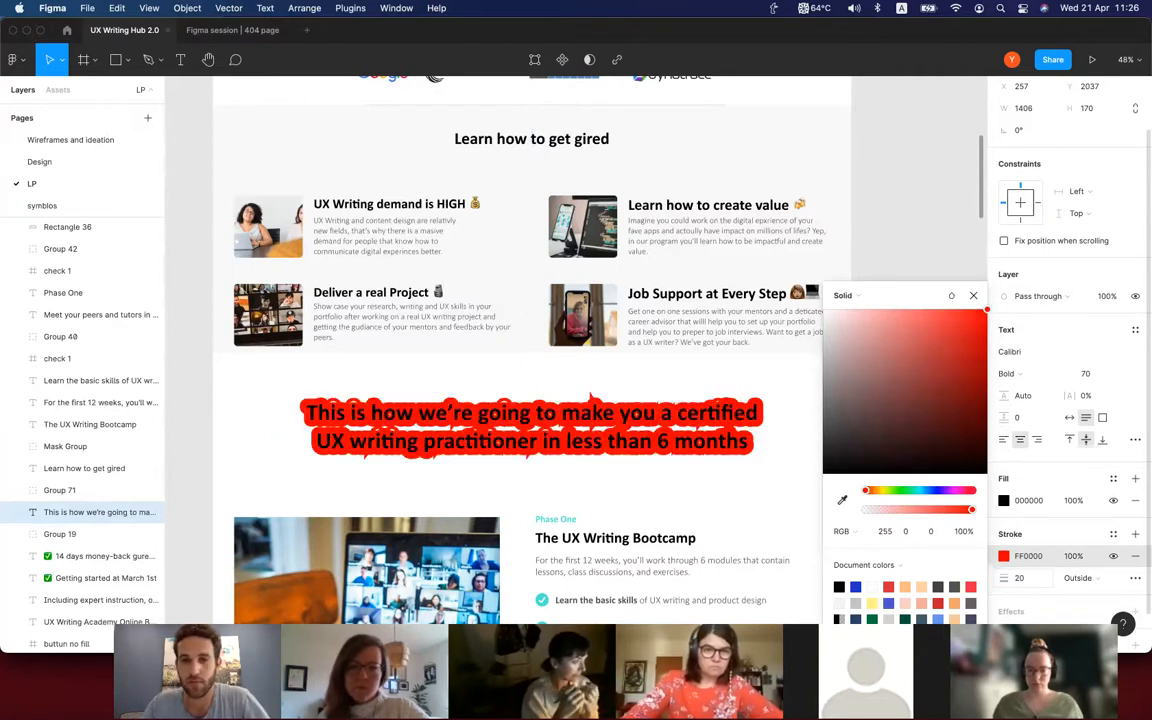
Set the heading's stroke thickness to 0.
{"action": "left_click", "coordinate": [1020, 579]}
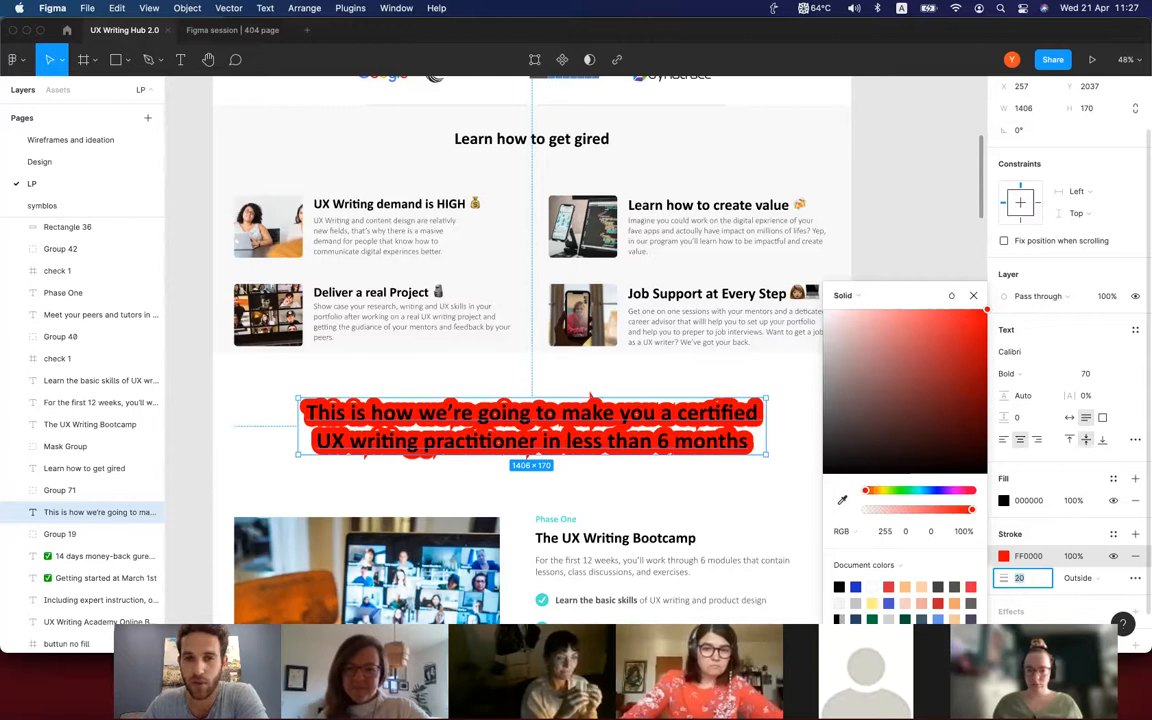
{"action": "type", "text": "0"}
{"action": "key", "text": "Return"}
{"action": "scroll", "coordinate": [1030, 540], "scroll_direction": "down", "scroll_amount": 1}
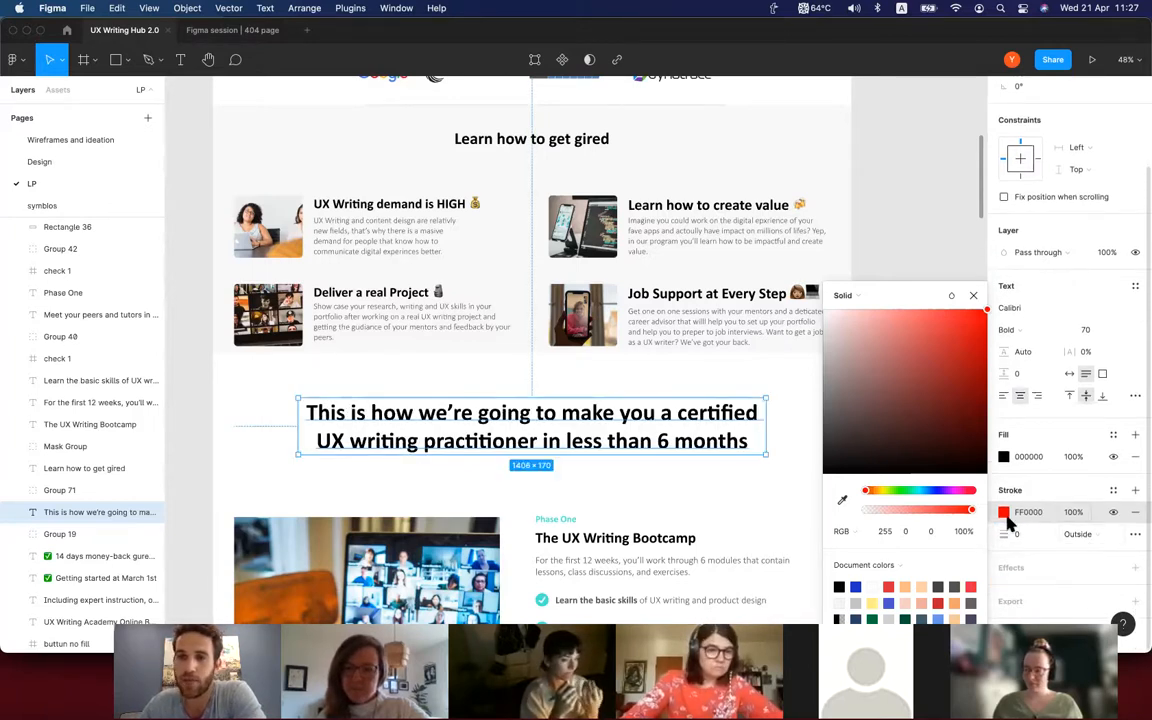
{"action": "scroll", "coordinate": [1063, 401], "scroll_direction": "up", "scroll_amount": 2}
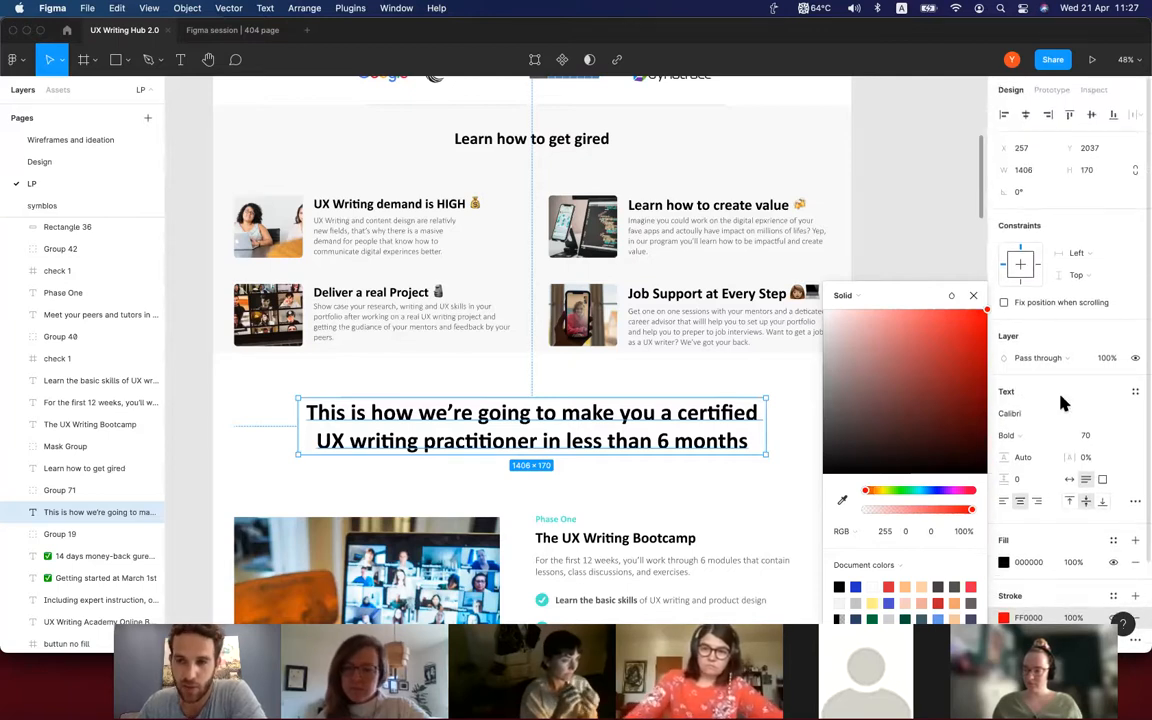
Try a drop shadow effect on the heading, inspect it up close and undo it.
{"action": "scroll", "coordinate": [1063, 401], "scroll_direction": "down", "scroll_amount": 2}
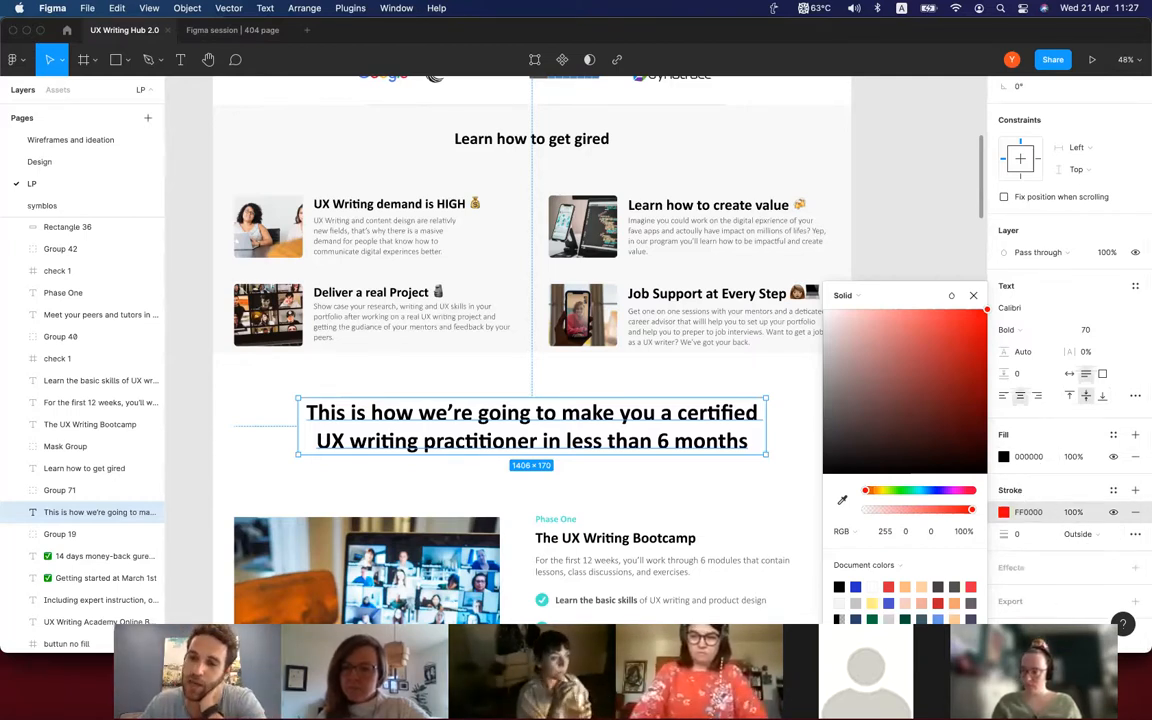
{"action": "left_click", "coordinate": [1040, 568]}
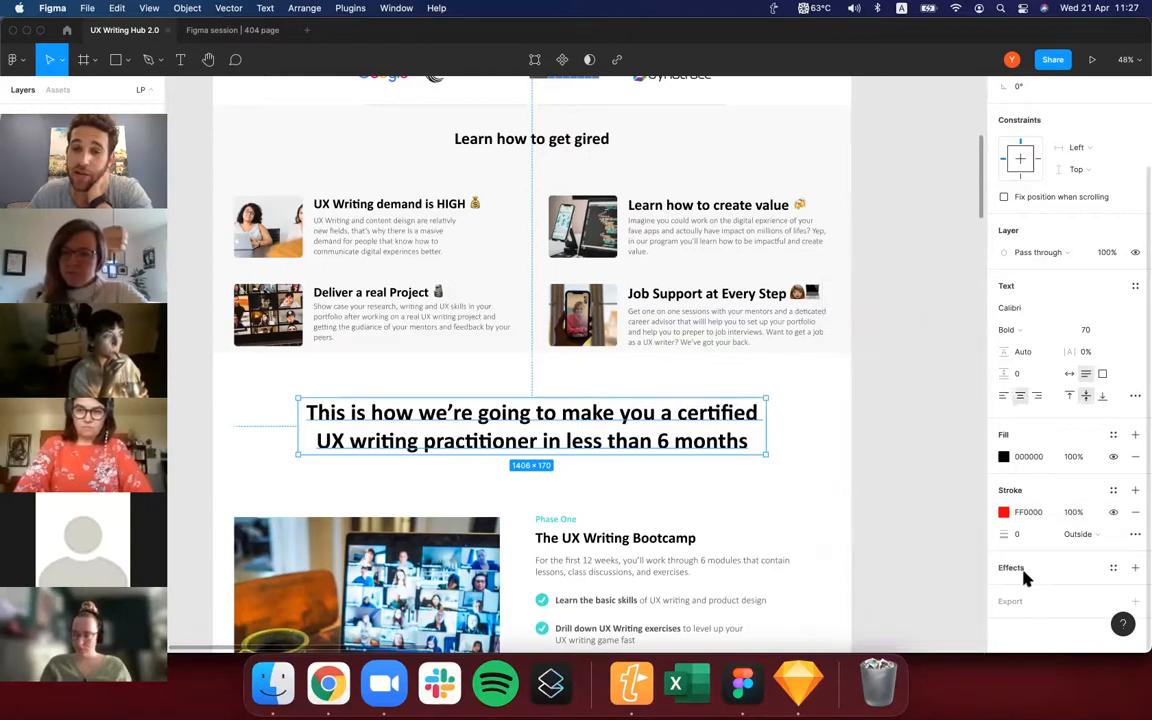
{"action": "left_click", "coordinate": [1030, 570]}
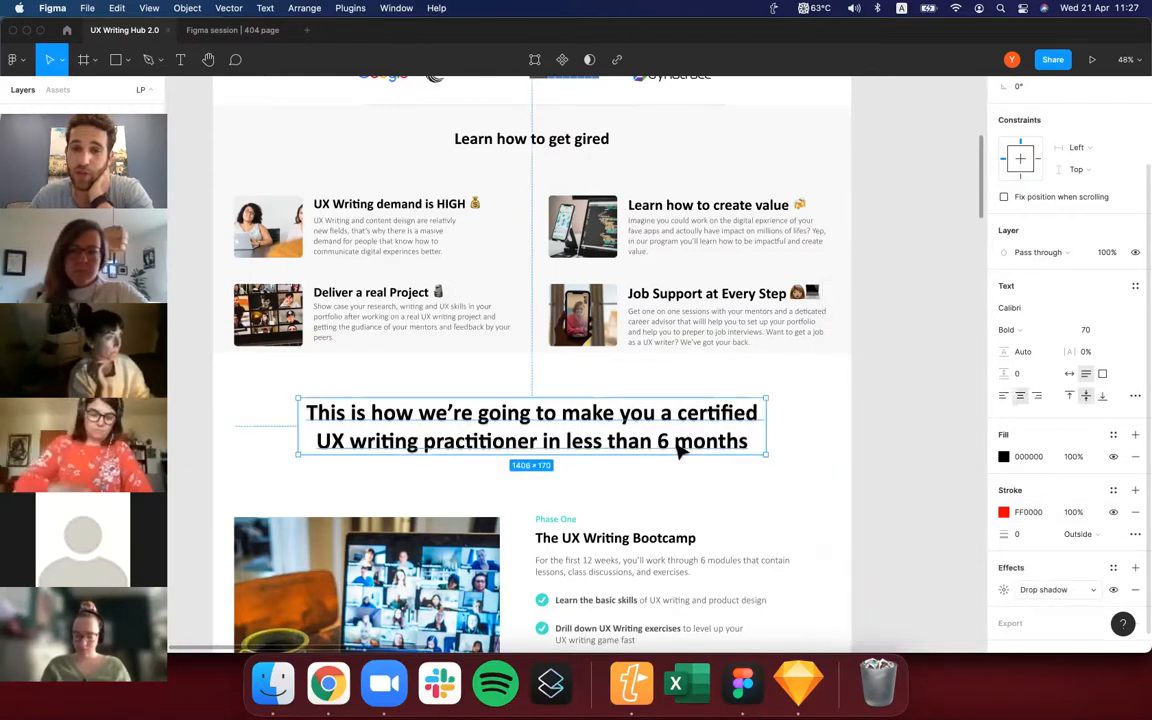
{"action": "scroll", "coordinate": [705, 483], "scroll_direction": "down", "scroll_amount": 4}
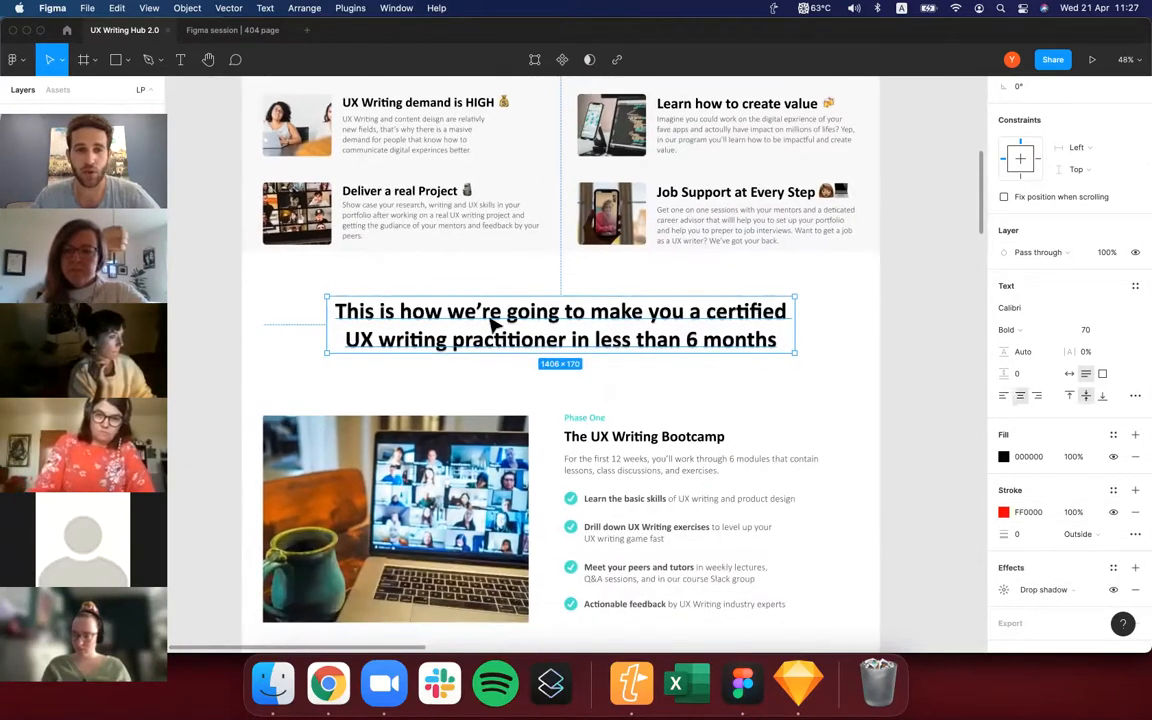
{"action": "scroll", "coordinate": [483, 334], "scroll_direction": "up", "scroll_amount": 5}
{"action": "scroll", "coordinate": [462, 388], "scroll_direction": "left", "scroll_amount": 2}
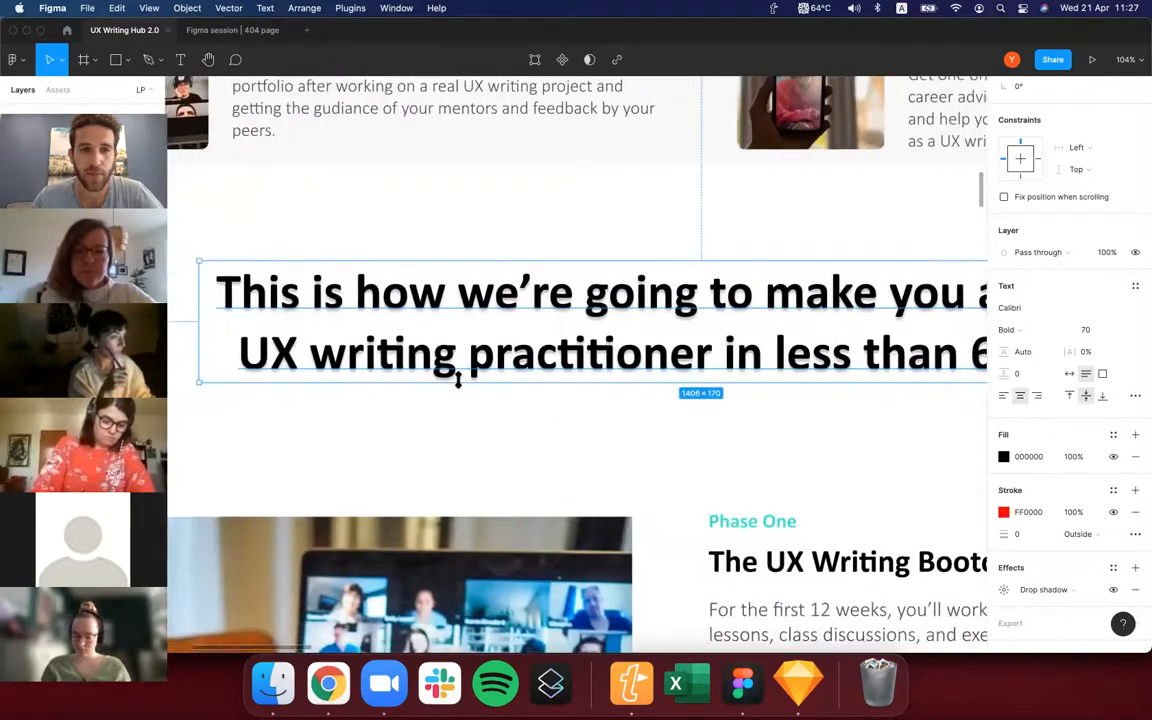
{"action": "scroll", "coordinate": [286, 348], "scroll_direction": "down", "scroll_amount": 4}
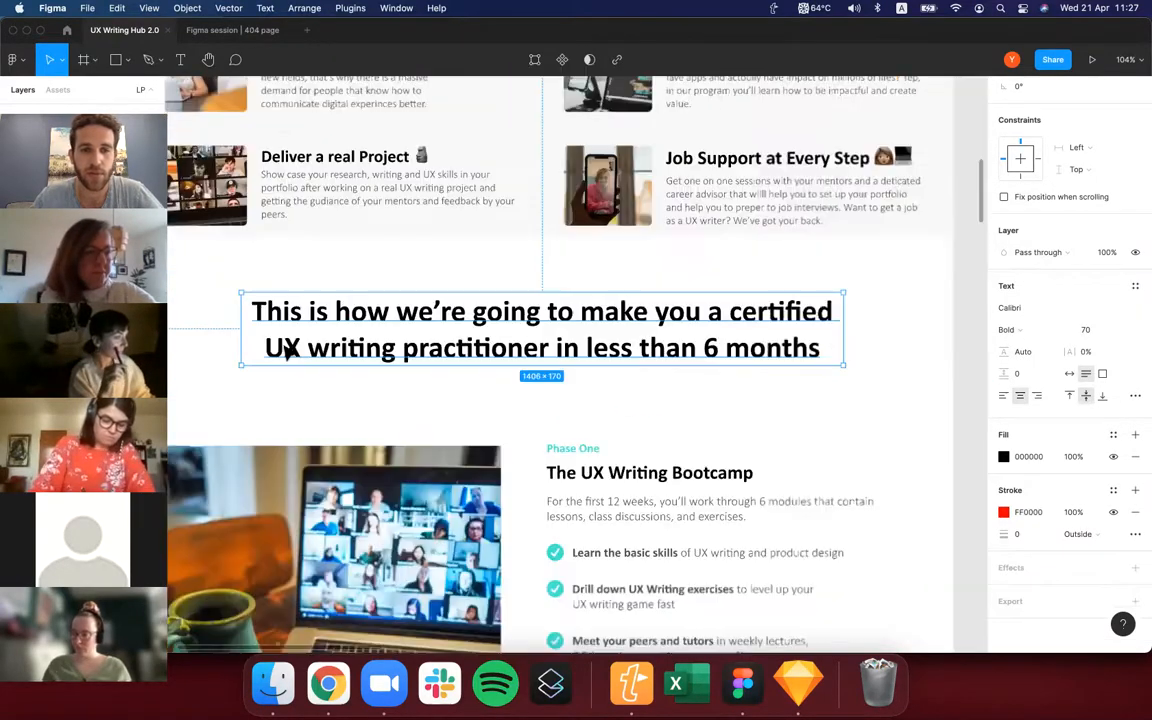
Try a drop shadow on the image inside the laptop photo's group and undo it.
{"action": "scroll", "coordinate": [310, 420], "scroll_direction": "down", "scroll_amount": 3}
{"action": "scroll", "coordinate": [333, 464], "scroll_direction": "up", "scroll_amount": 5}
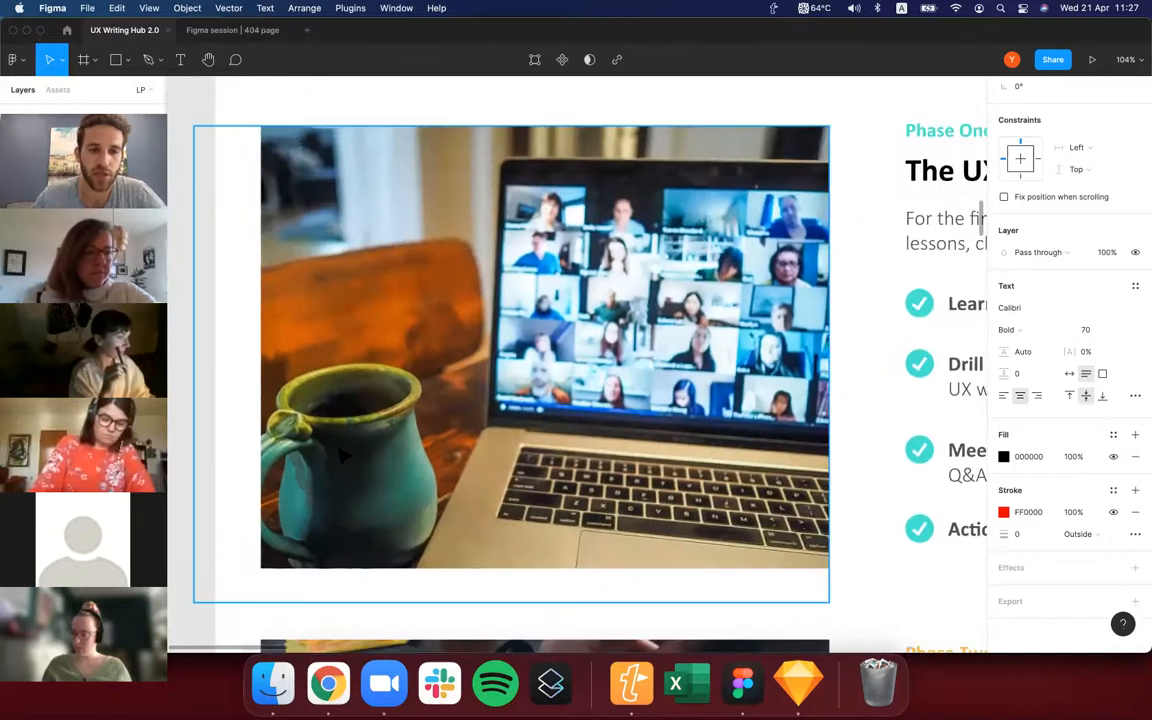
{"action": "left_click", "coordinate": [333, 464]}
{"action": "scroll", "coordinate": [338, 460], "scroll_direction": "down", "scroll_amount": 5}
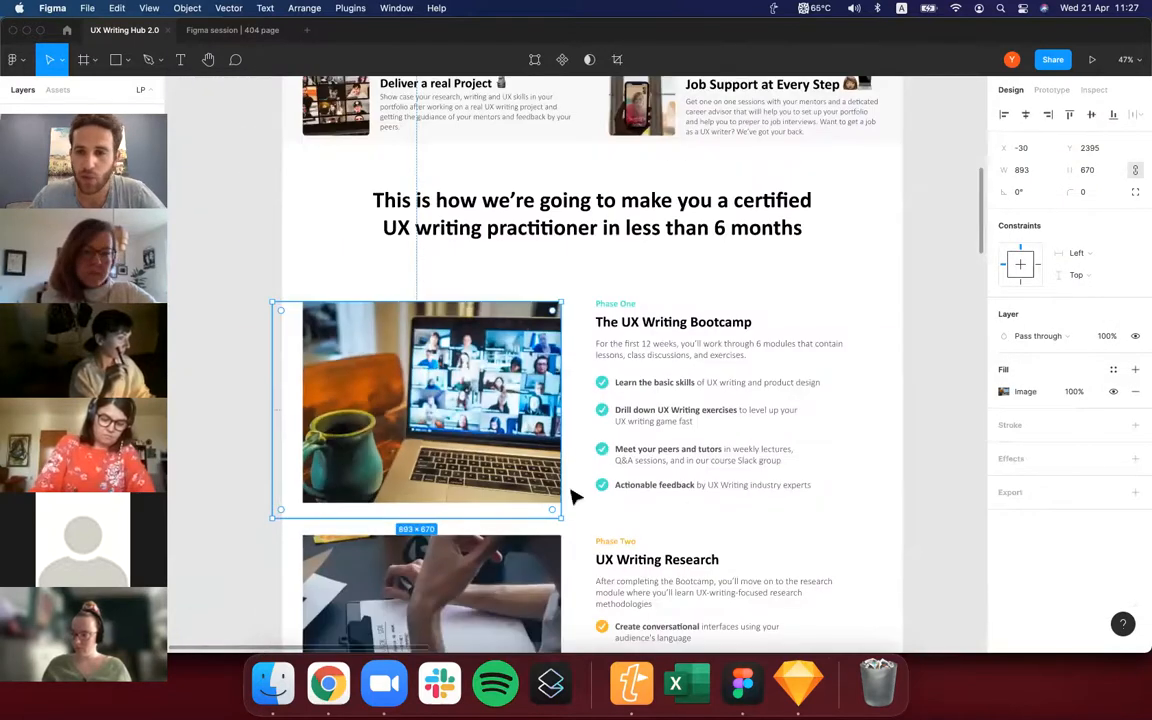
{"action": "left_click", "coordinate": [1020, 458]}
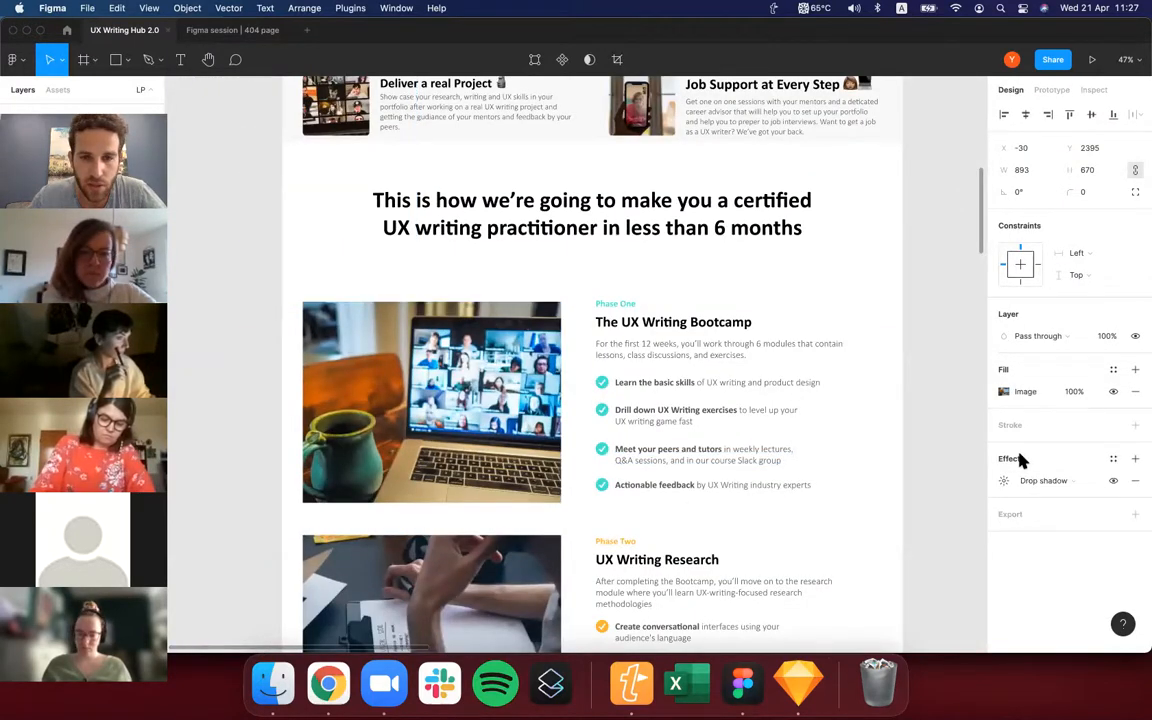
{"action": "scroll", "coordinate": [348, 470], "scroll_direction": "up", "scroll_amount": 5}
{"action": "key", "text": "super+z"}
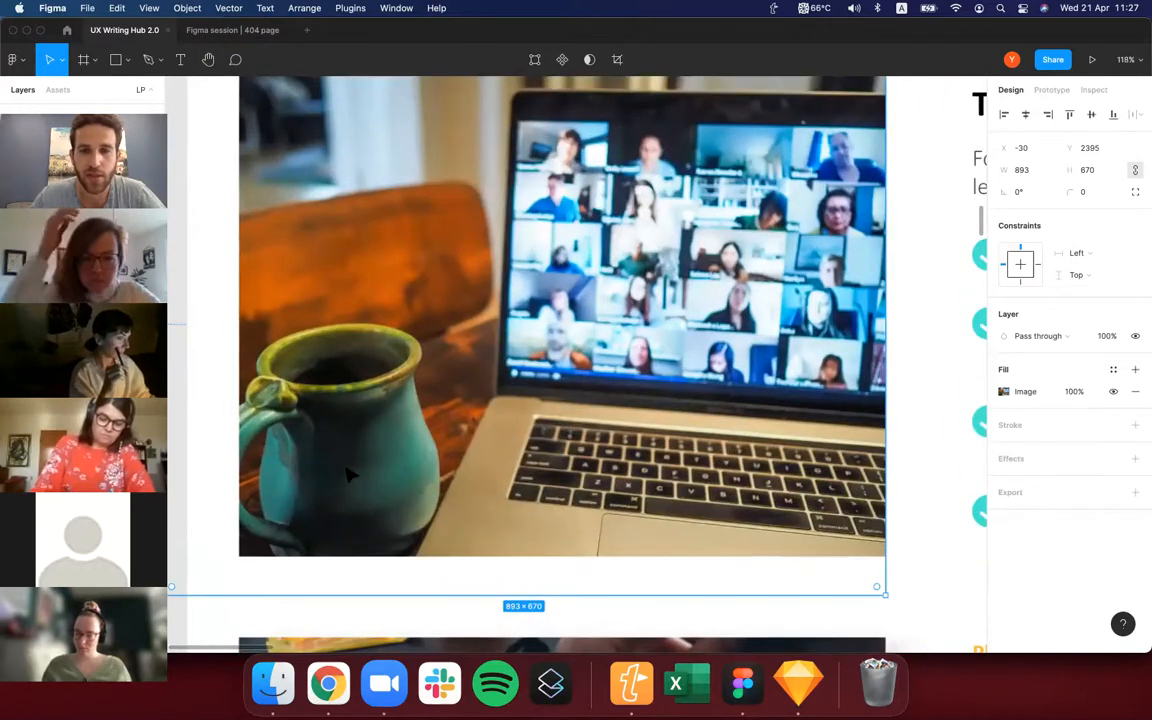
Select the whole laptop photo group beside the UX Writing Bootcamp text and add a drop shadow to it.
{"action": "scroll", "coordinate": [348, 474], "scroll_direction": "down", "scroll_amount": 3}
{"action": "scroll", "coordinate": [348, 474], "scroll_direction": "left", "scroll_amount": 2}
{"action": "scroll", "coordinate": [348, 474], "scroll_direction": "down", "scroll_amount": 4}
{"action": "left_click", "coordinate": [249, 473]}
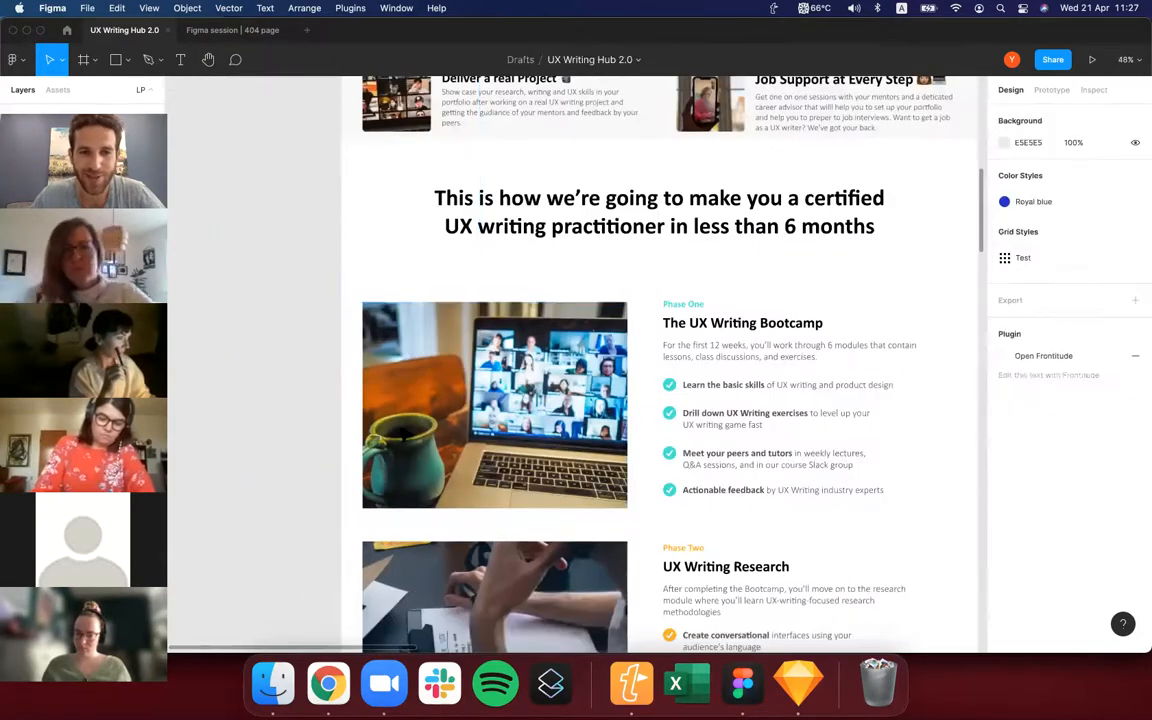
{"action": "left_click", "coordinate": [430, 450]}
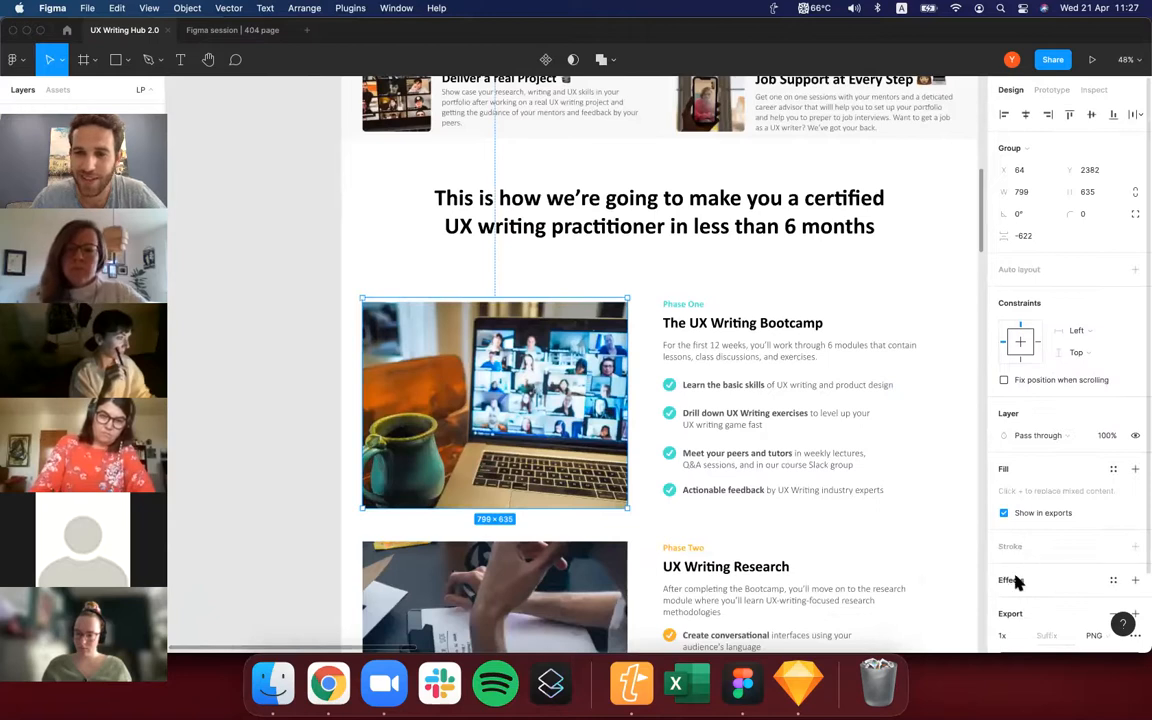
{"action": "scroll", "coordinate": [795, 512], "scroll_direction": "up", "scroll_amount": 2}
{"action": "left_click", "coordinate": [1011, 580]}
{"action": "scroll", "coordinate": [340, 453], "scroll_direction": "up", "scroll_amount": 1}
{"action": "scroll", "coordinate": [340, 453], "scroll_direction": "up", "scroll_amount": 3}
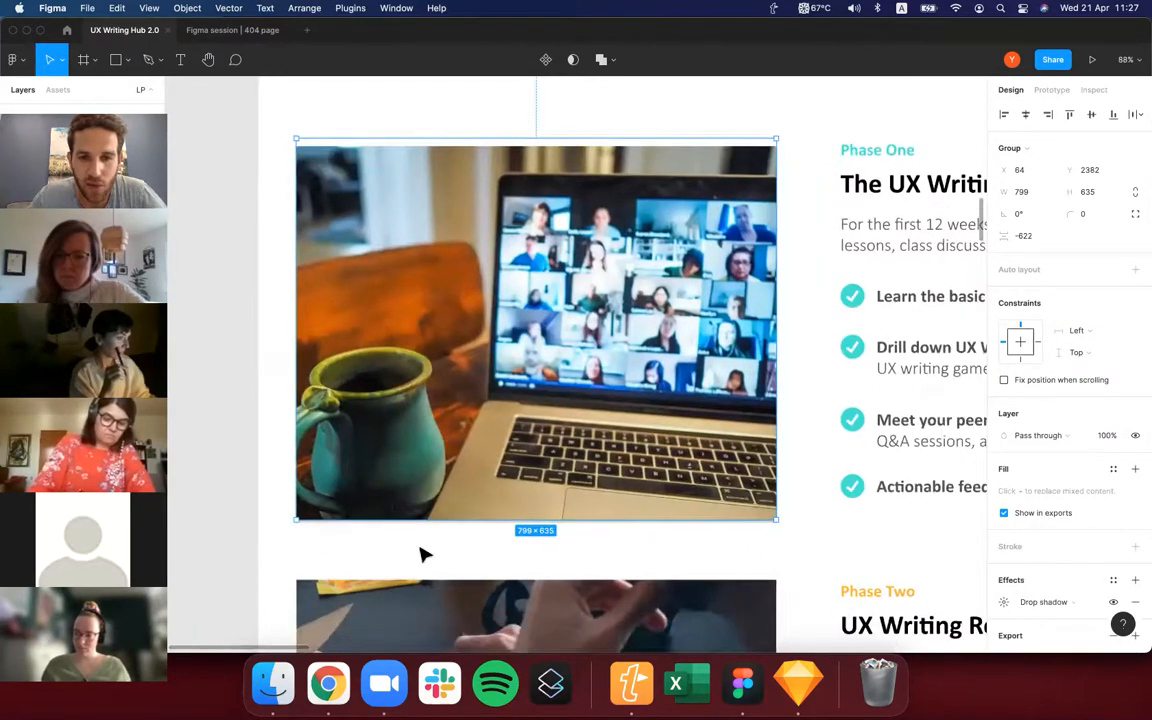
Set the opacity of the laptop photo group's drop shadow to 100%, check it deselected and restore the selection.
{"action": "left_click", "coordinate": [1090, 603]}
{"action": "left_click", "coordinate": [1096, 604]}
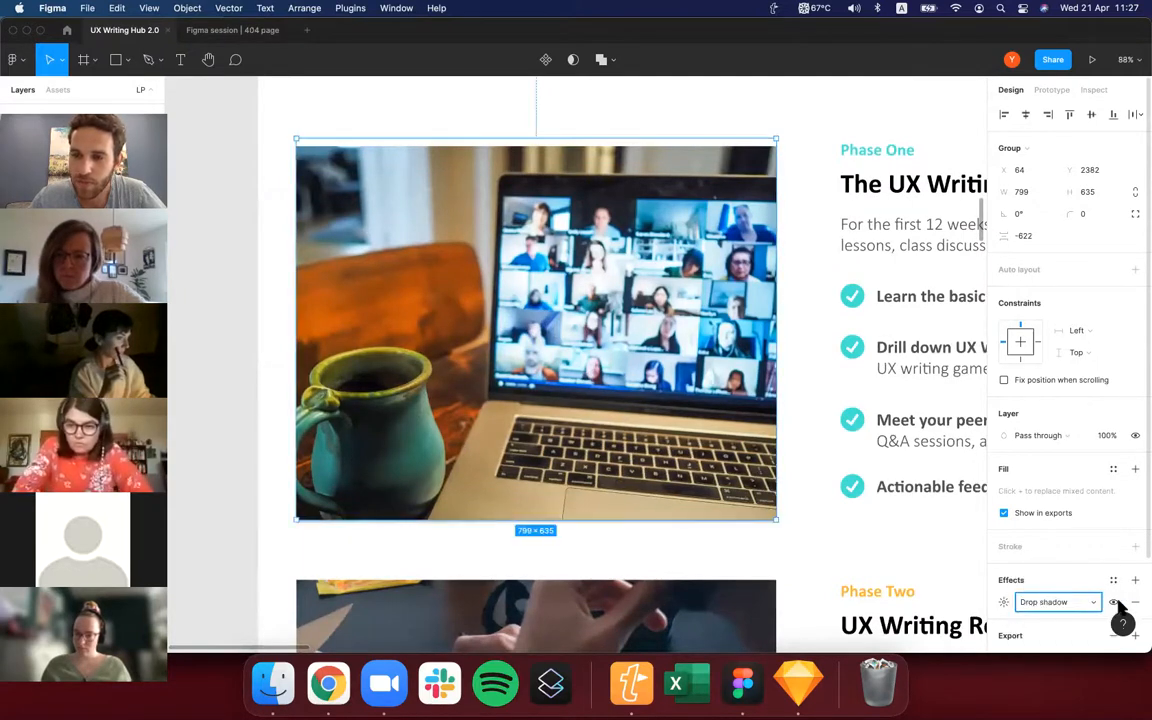
{"action": "scroll", "coordinate": [1090, 570], "scroll_direction": "down", "scroll_amount": 2}
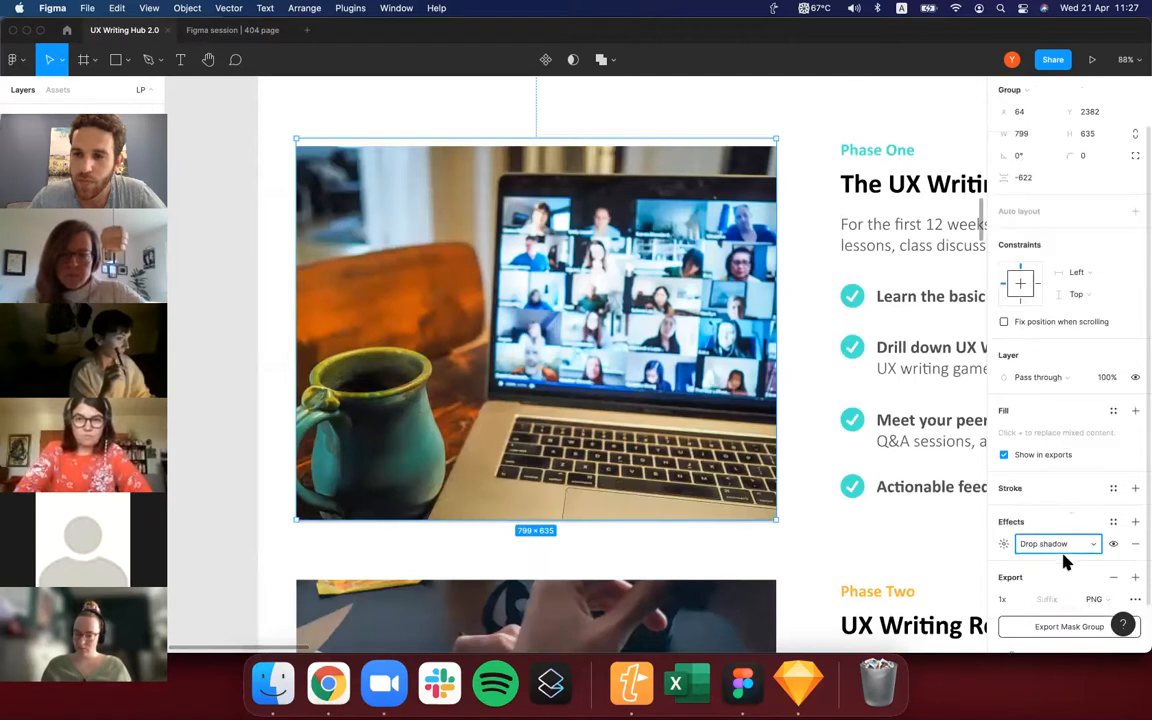
{"action": "left_click", "coordinate": [1004, 510]}
{"action": "left_click", "coordinate": [904, 587]}
{"action": "left_click", "coordinate": [1113, 509]}
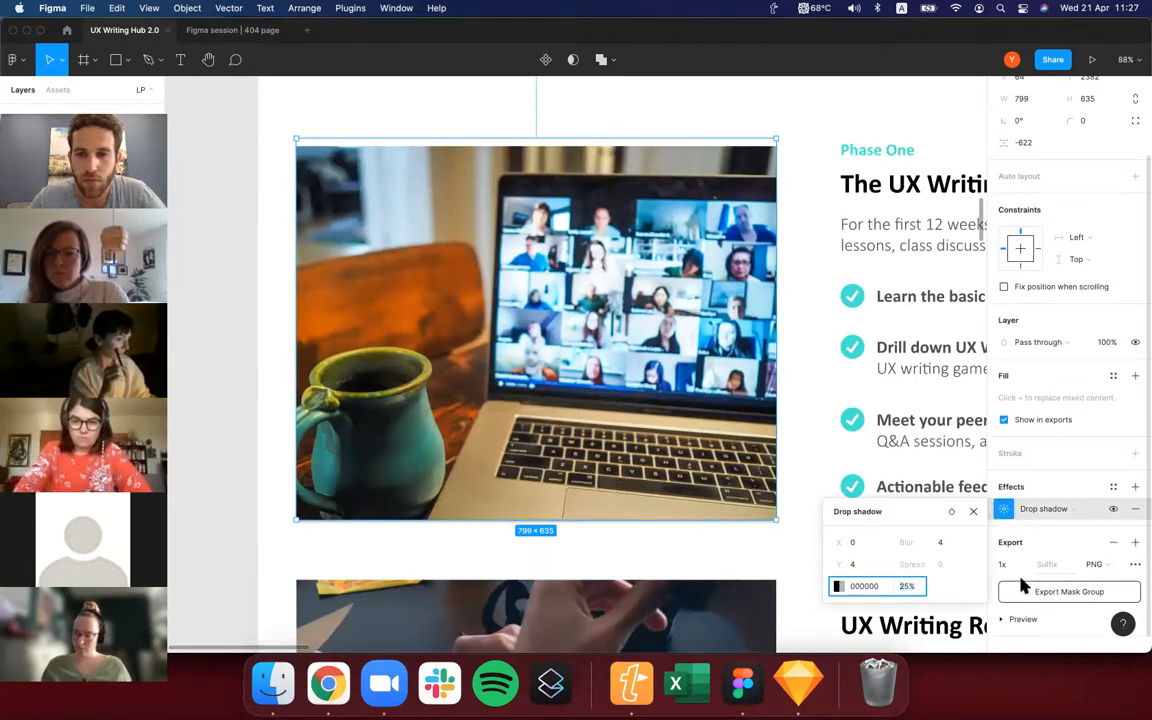
{"action": "left_click", "coordinate": [908, 584]}
{"action": "type", "text": "100"}
{"action": "left_click", "coordinate": [708, 549]}
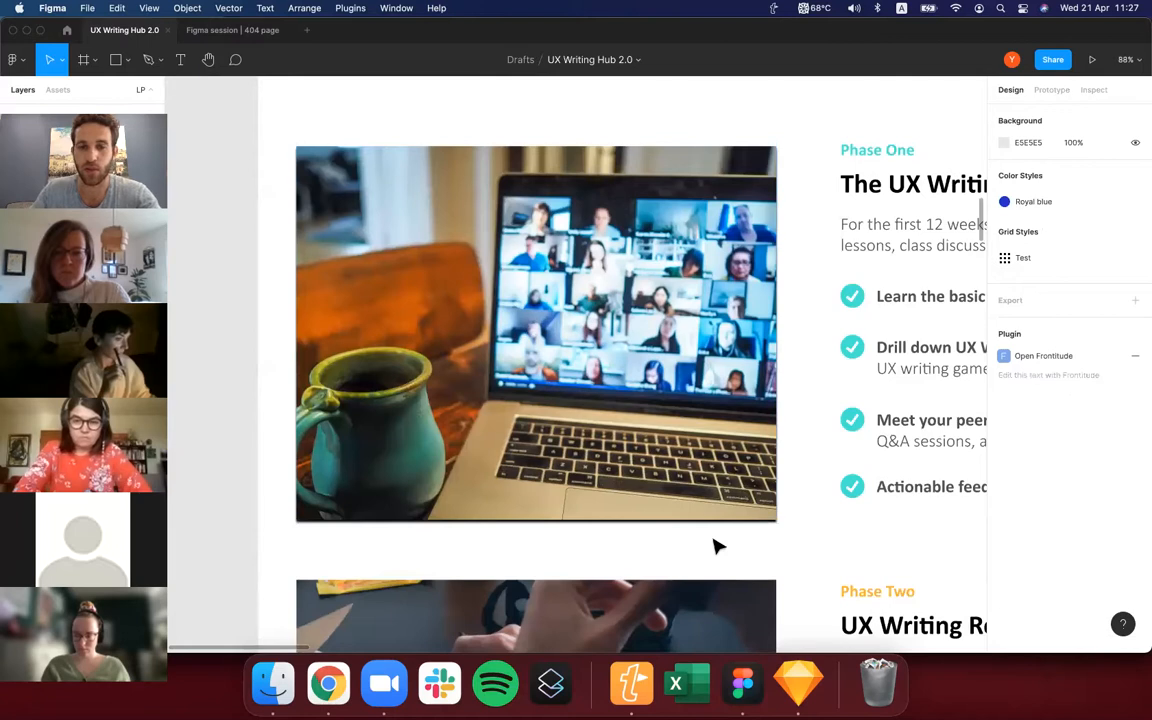
{"action": "key", "text": "super+z"}
Try rotating the laptop photo group to 49° and undo the rotation.
{"action": "scroll", "coordinate": [714, 540], "scroll_direction": "down", "scroll_amount": 4}
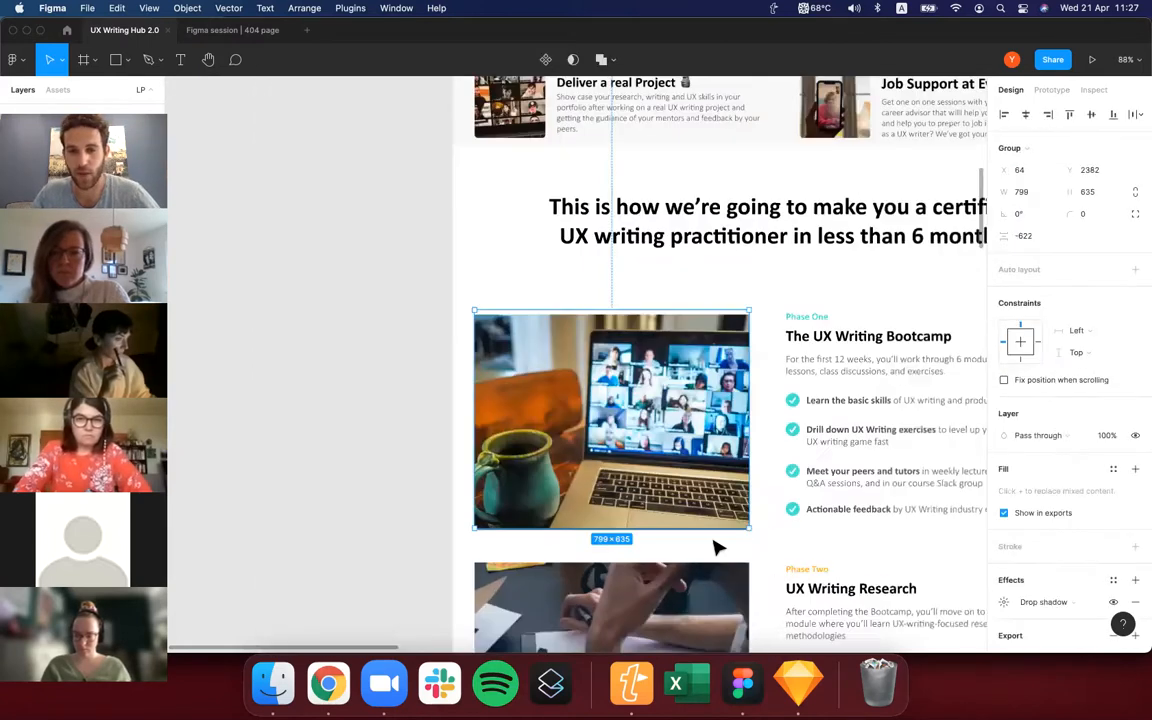
{"action": "scroll", "coordinate": [714, 546], "scroll_direction": "down", "scroll_amount": 5}
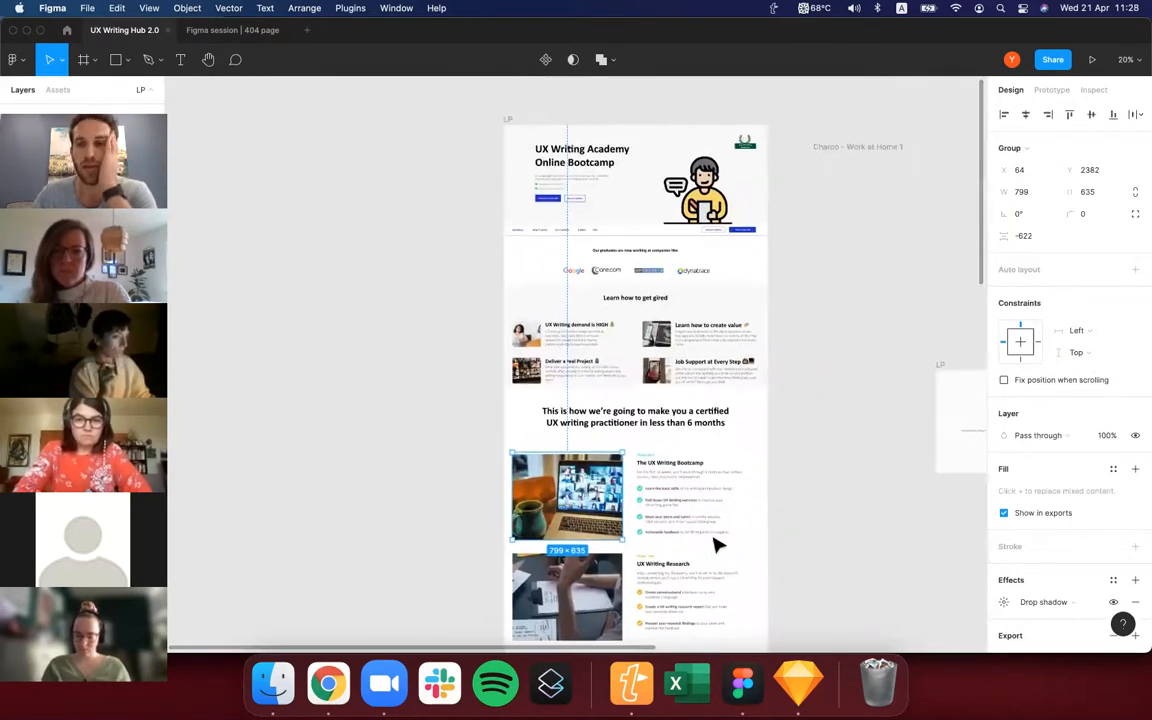
{"action": "scroll", "coordinate": [714, 545], "scroll_direction": "up", "scroll_amount": 2}
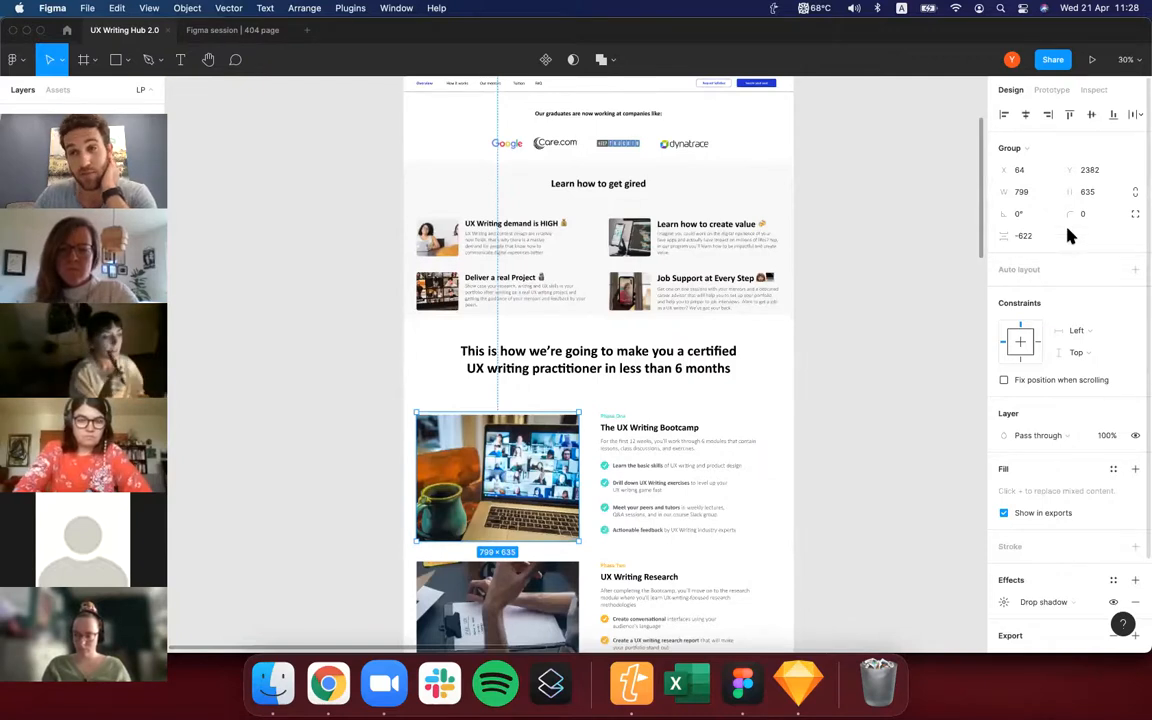
{"action": "left_click", "coordinate": [1022, 213]}
{"action": "type", "text": "-52"}
{"action": "key", "text": "Return"}
{"action": "left_click_drag", "start_coordinate": [1078, 213], "coordinate": [1029, 227]}
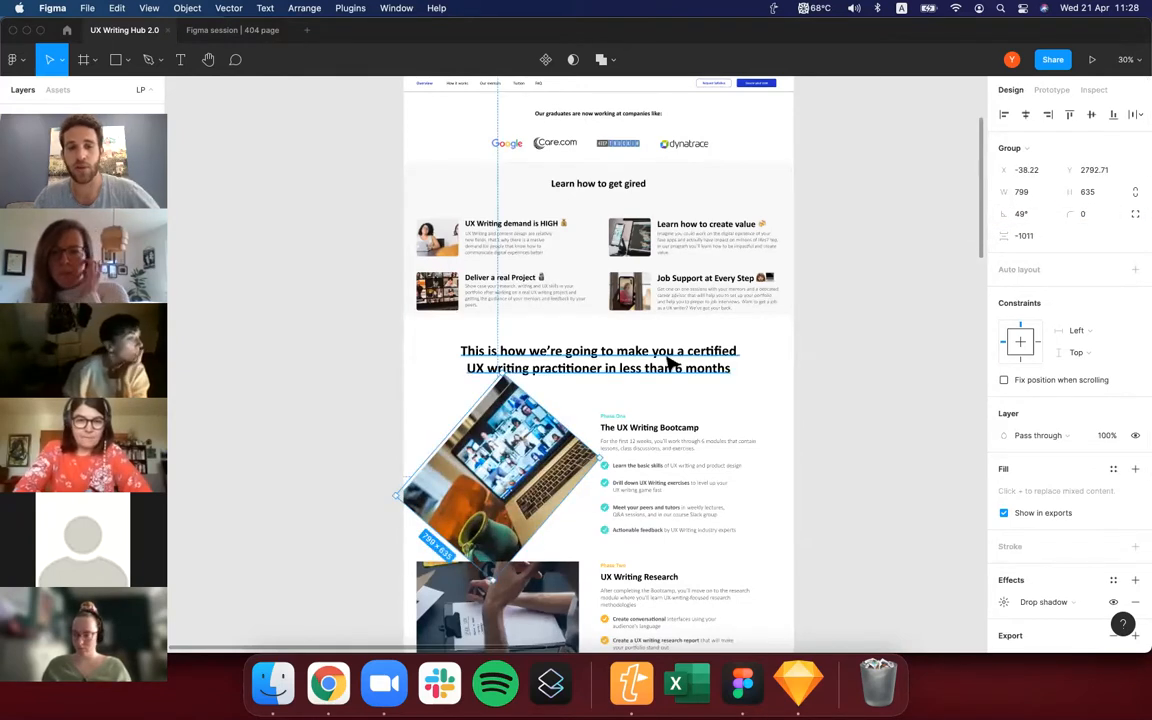
{"action": "left_click", "coordinate": [587, 402]}
{"action": "key", "text": "super+z"}
{"action": "key", "text": "super+z"}
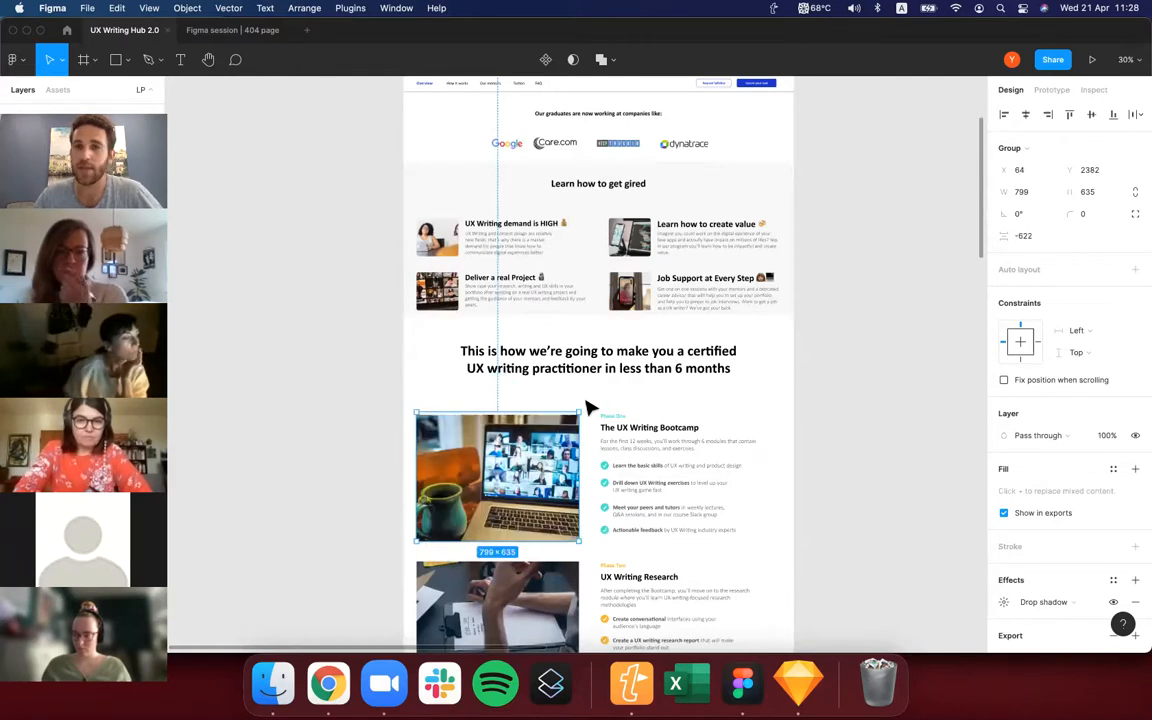
Select the whole LP landing page frame instead of the laptop image and show the file formats available for its export.
{"action": "left_click", "coordinate": [749, 337]}
{"action": "left_click", "coordinate": [534, 473], "text": "super"}
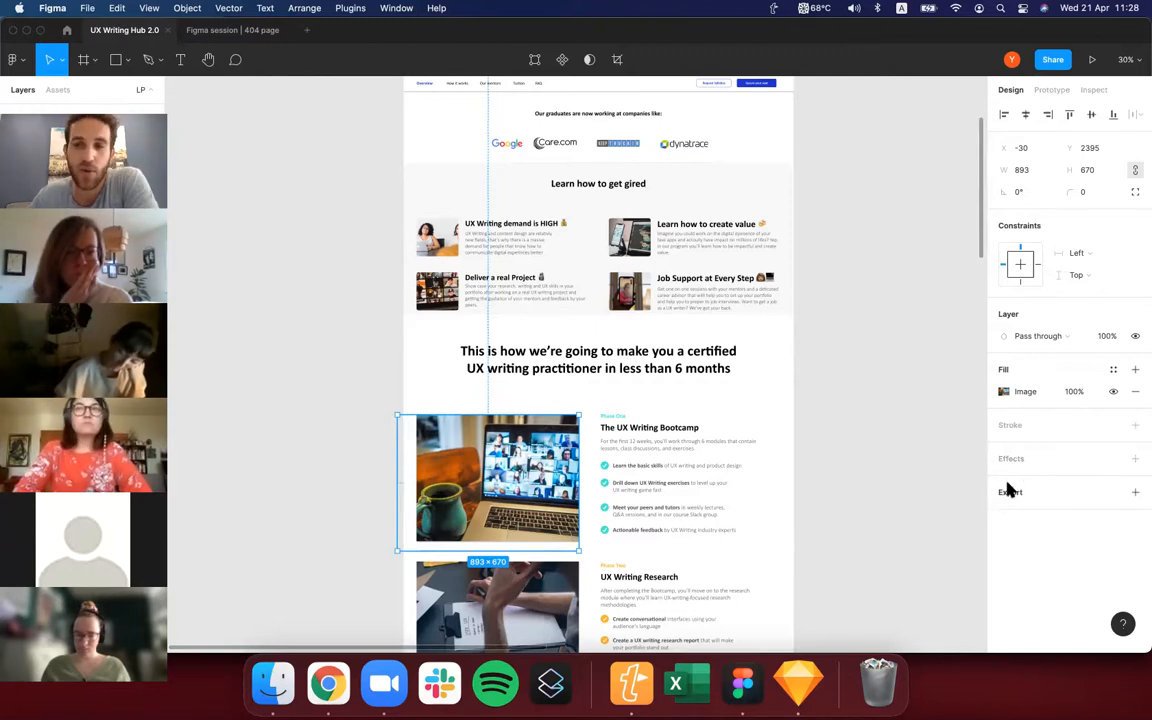
{"action": "scroll", "coordinate": [892, 452], "scroll_direction": "down", "scroll_amount": 3}
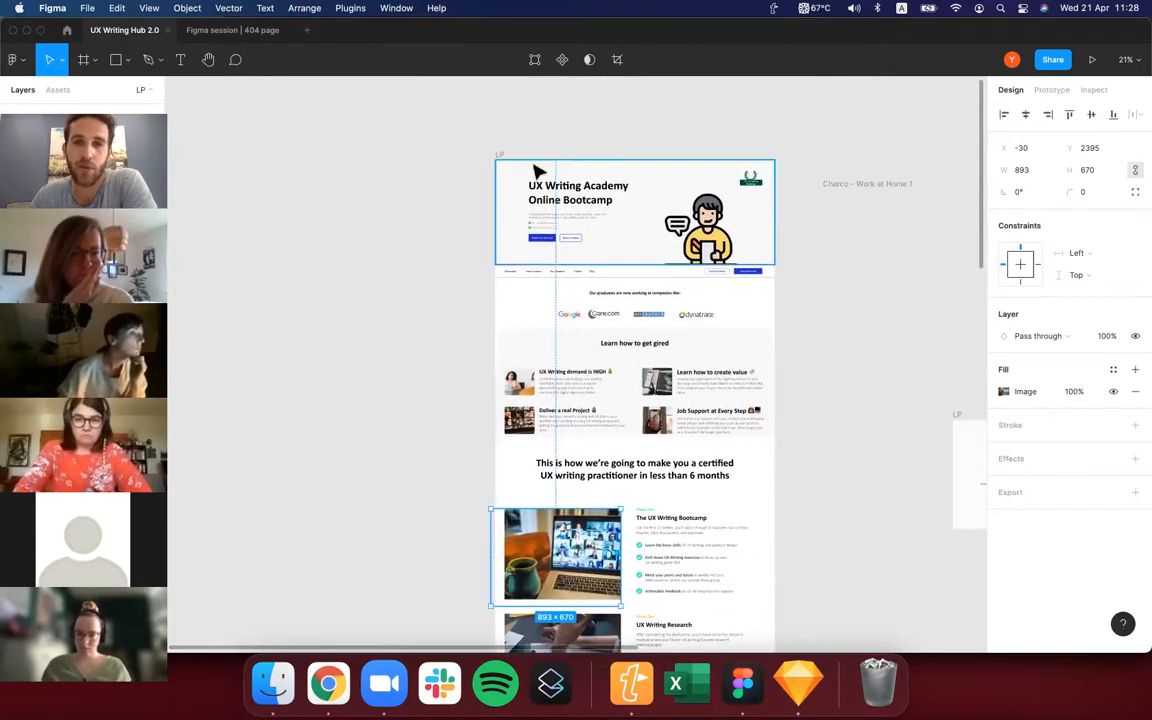
{"action": "left_click", "coordinate": [501, 157]}
{"action": "scroll", "coordinate": [1025, 590], "scroll_direction": "down", "scroll_amount": 3}
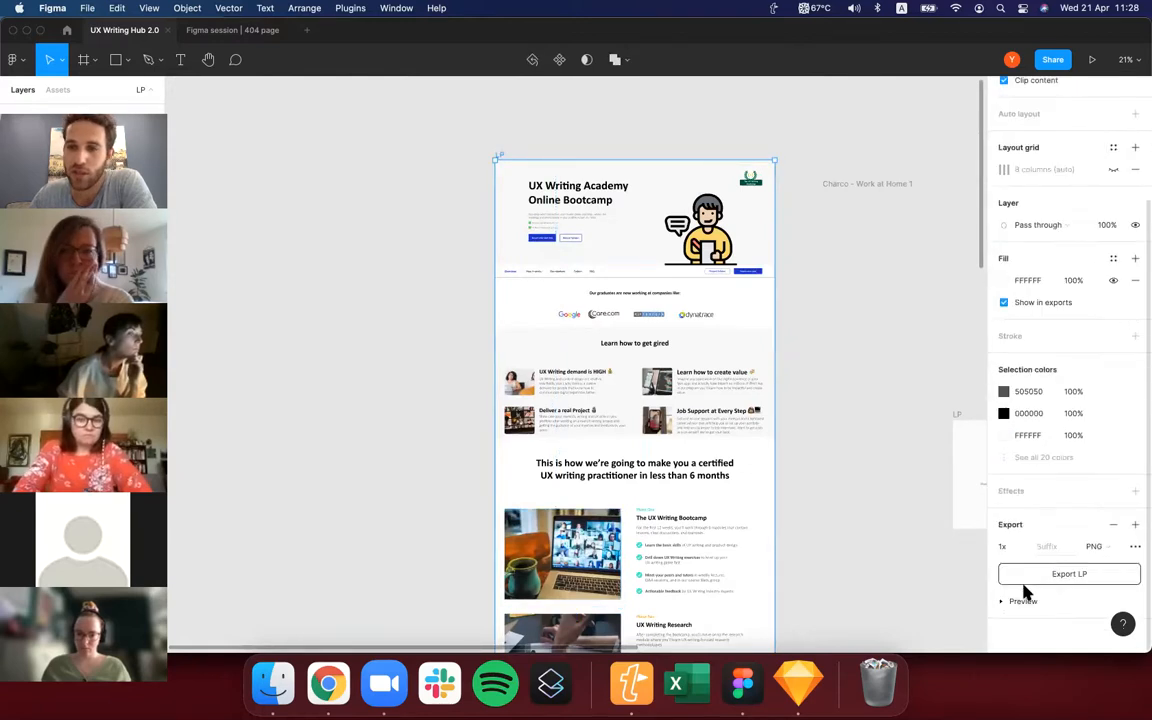
{"action": "left_click", "coordinate": [1097, 546]}
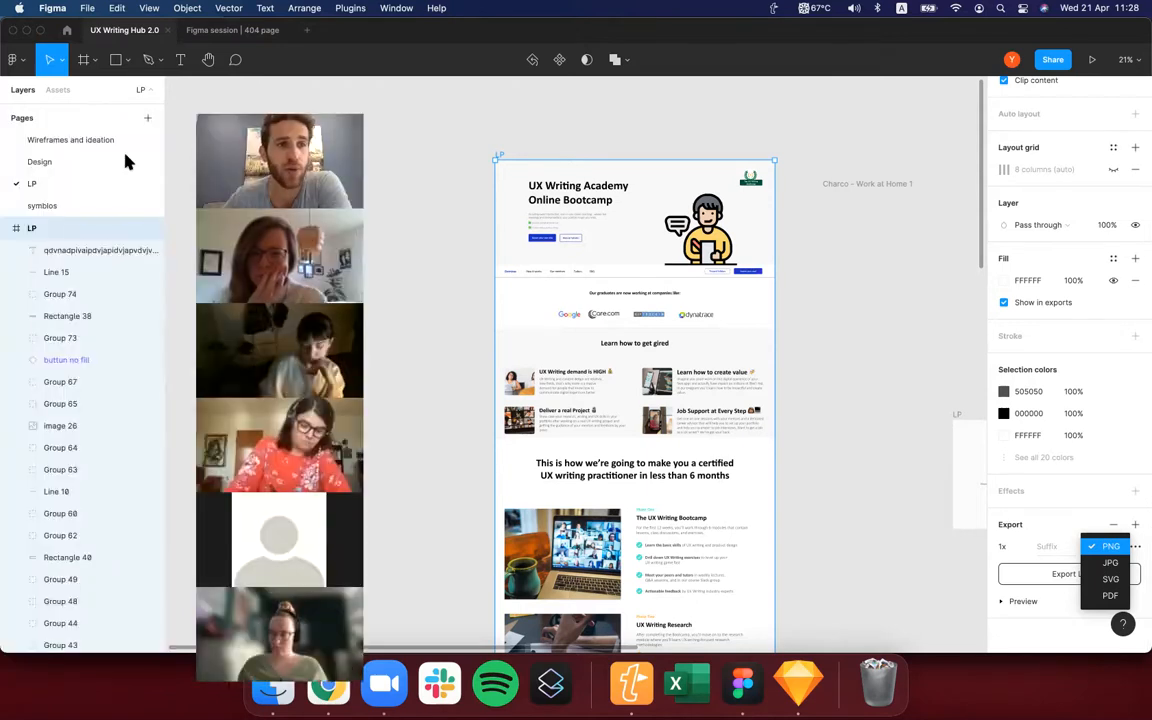
Open the Graphics page and examine the podcast interview graphics up close.
{"action": "scroll", "coordinate": [60, 200], "scroll_direction": "down", "scroll_amount": 3}
{"action": "left_click", "coordinate": [65, 207]}
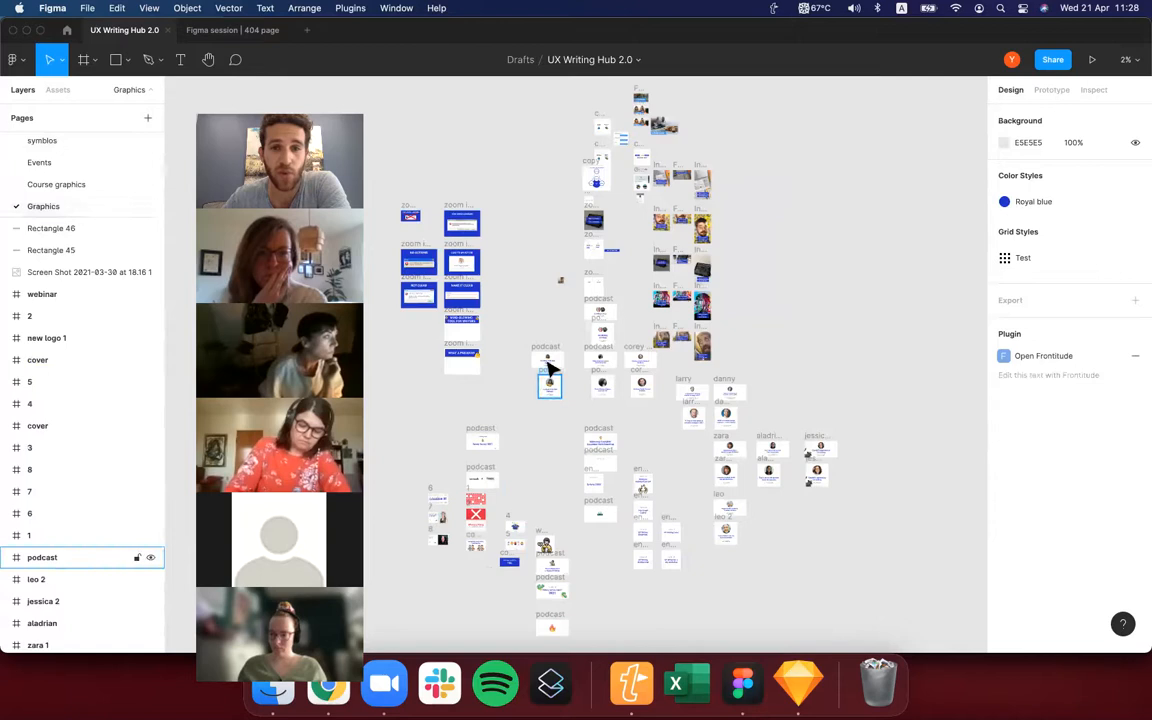
{"action": "scroll", "coordinate": [504, 471], "scroll_direction": "down", "scroll_amount": 2}
{"action": "scroll", "coordinate": [683, 420], "scroll_direction": "up", "scroll_amount": 10}
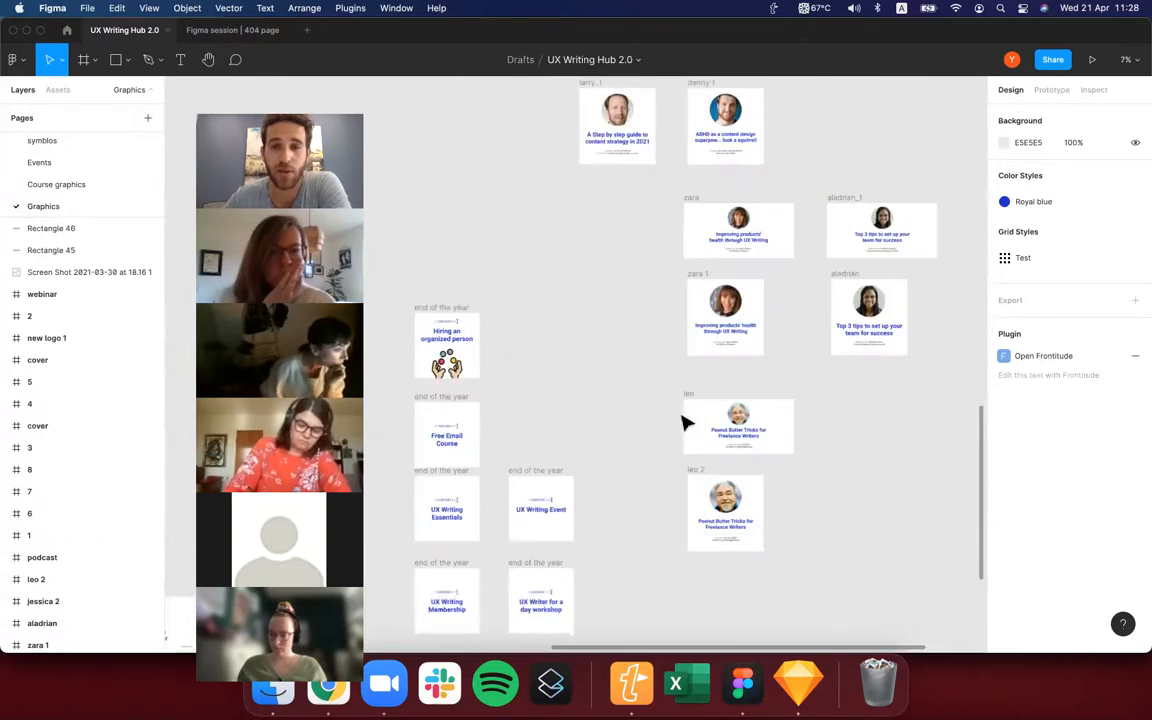
{"action": "scroll", "coordinate": [683, 423], "scroll_direction": "up", "scroll_amount": 4}
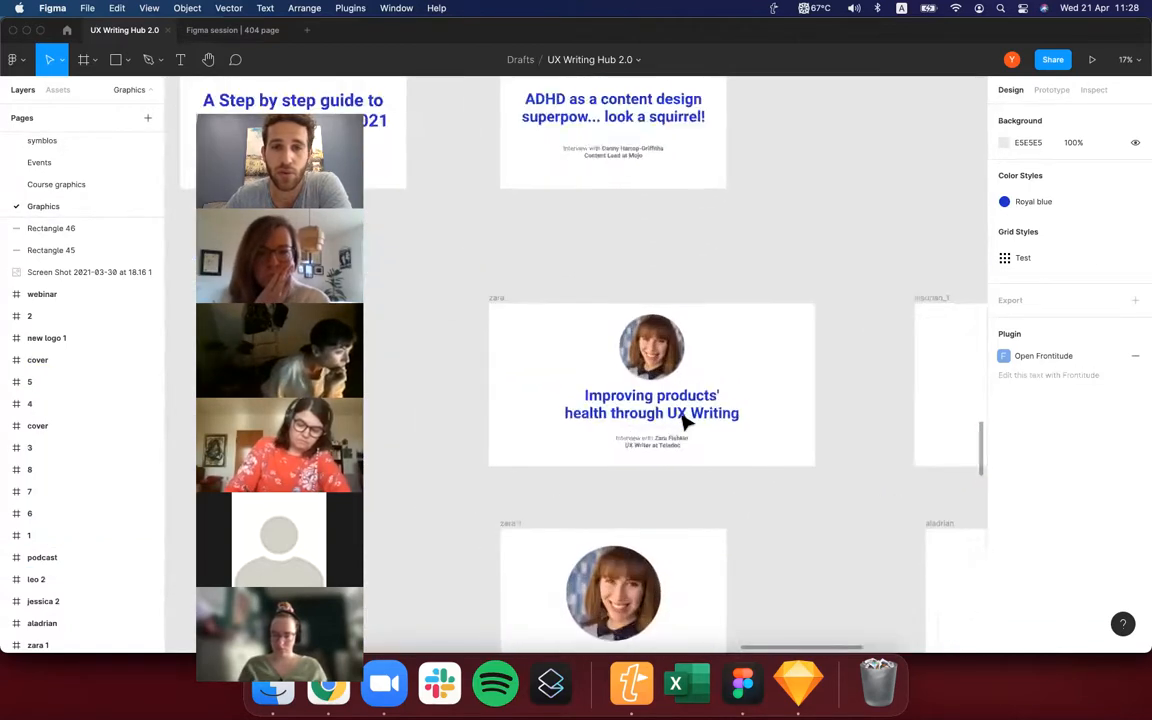
{"action": "scroll", "coordinate": [683, 423], "scroll_direction": "up", "scroll_amount": 2}
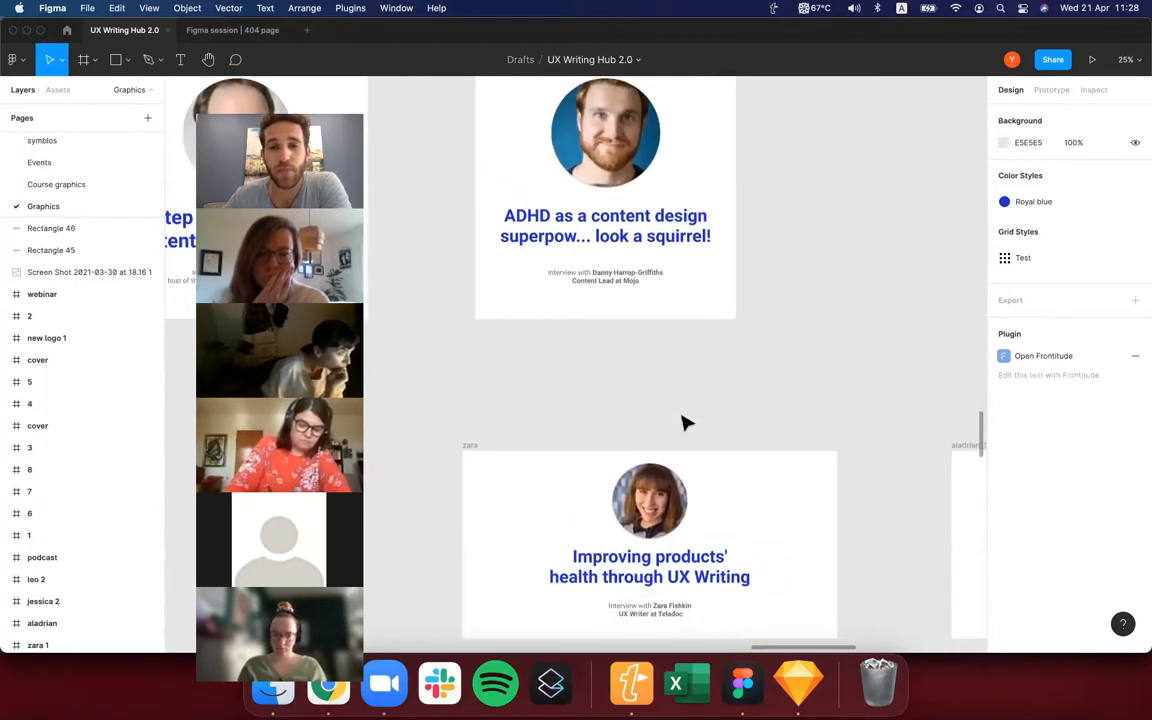
{"action": "scroll", "coordinate": [683, 423], "scroll_direction": "down", "scroll_amount": 5}
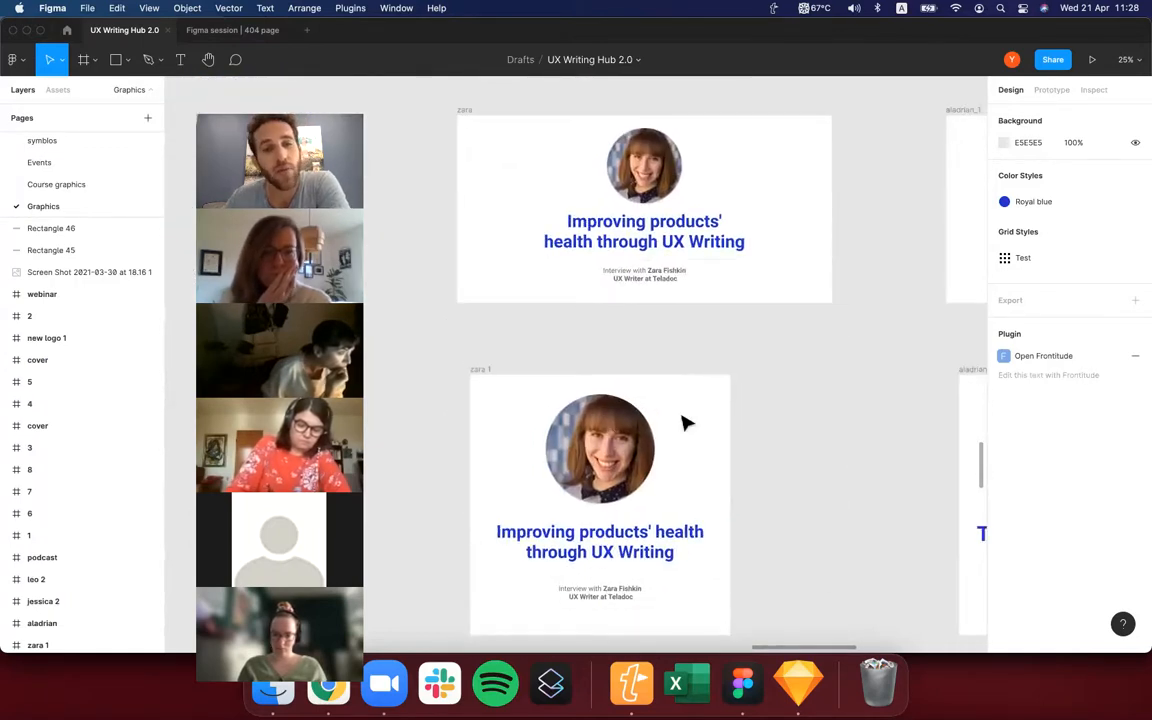
{"action": "scroll", "coordinate": [425, 198], "scroll_direction": "down", "scroll_amount": 3}
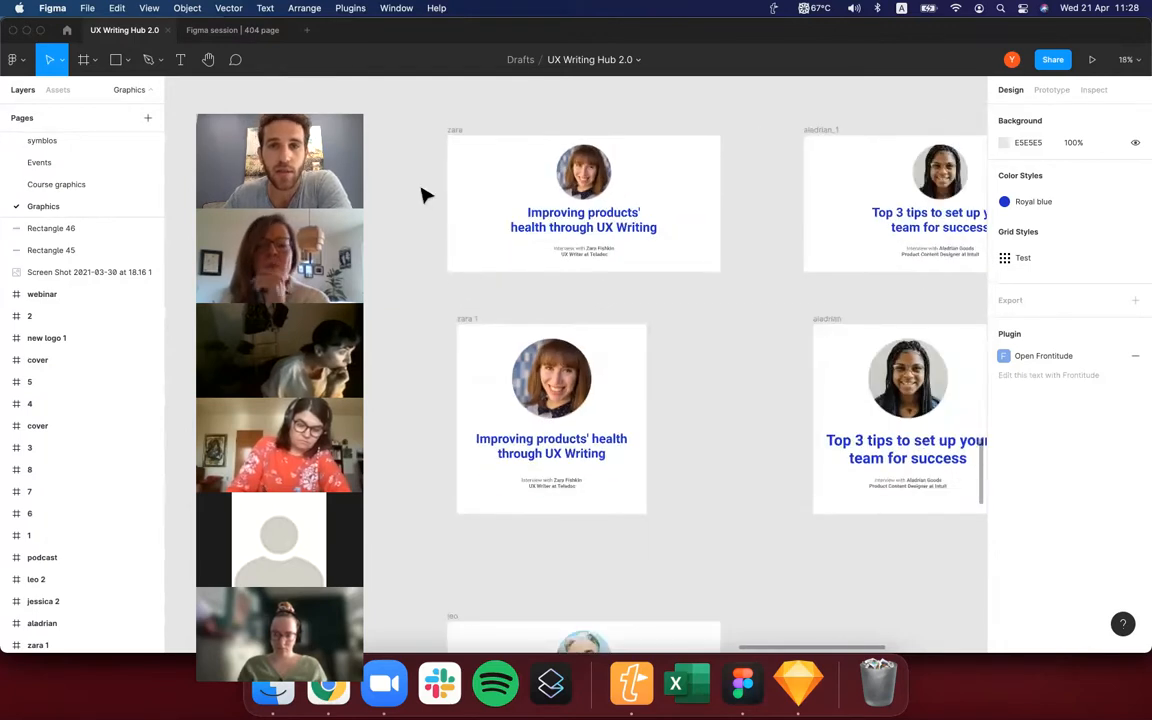
Try exporting the two "Improving products' health through UX Writing" frames together as PNG at 1x, cancel the save and deselect them.
{"action": "left_click_drag", "start_coordinate": [413, 124], "coordinate": [784, 545]}
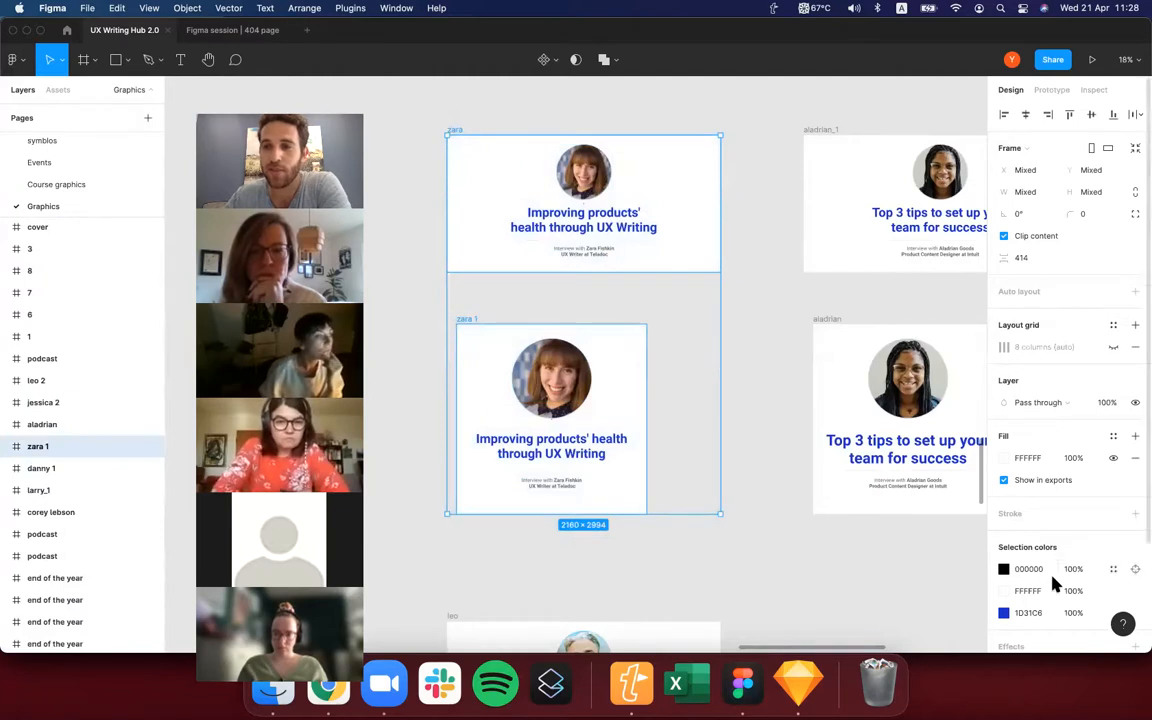
{"action": "scroll", "coordinate": [1050, 586], "scroll_direction": "down", "scroll_amount": 3}
{"action": "left_click", "coordinate": [1040, 597]}
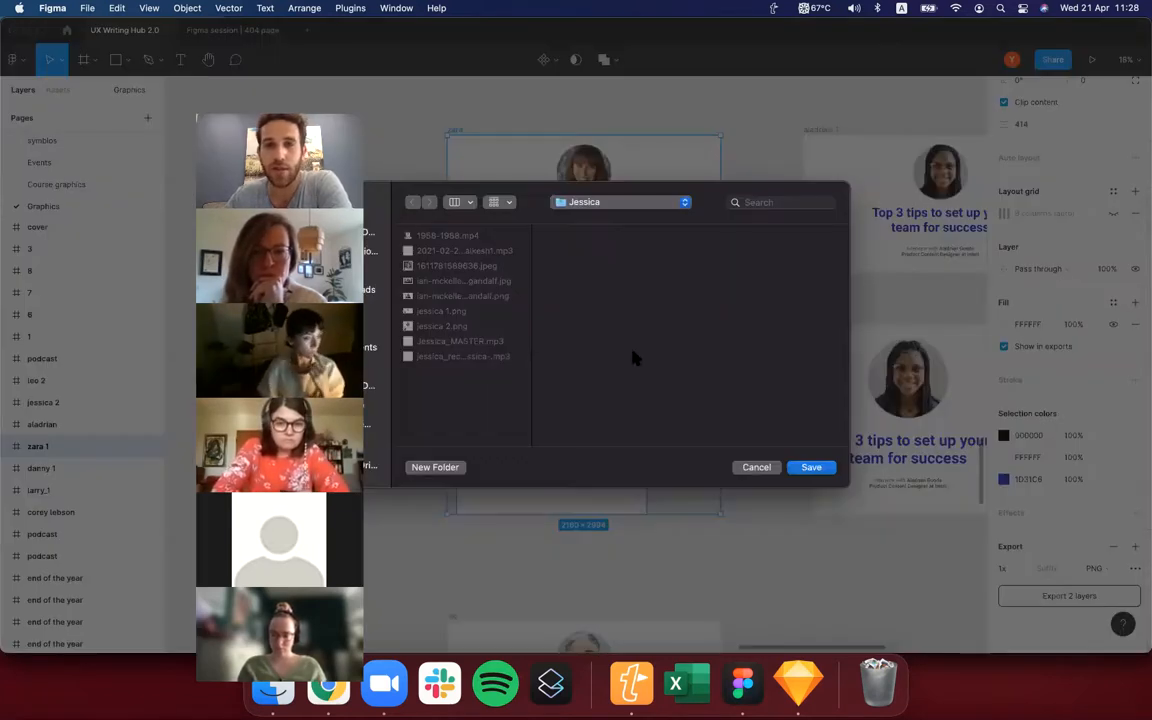
{"action": "left_click", "coordinate": [750, 470]}
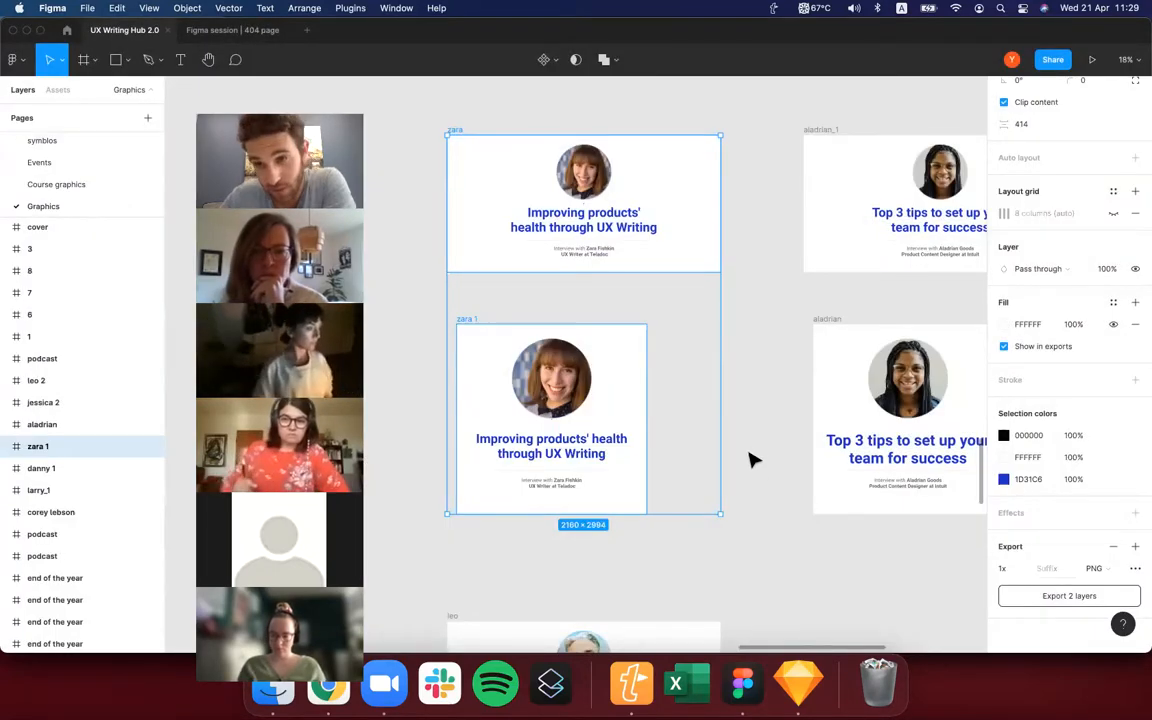
{"action": "left_click", "coordinate": [751, 458]}
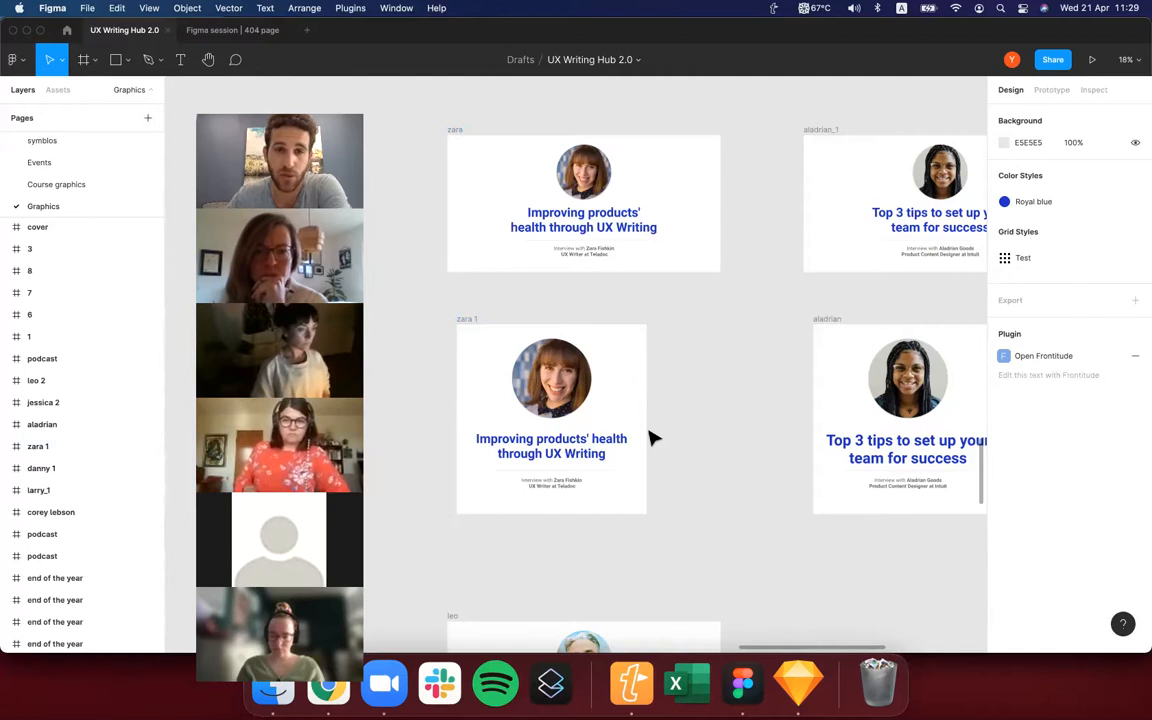
Look over the interview graphics once more and open the Course graphics page.
{"action": "scroll", "coordinate": [651, 437], "scroll_direction": "down", "scroll_amount": 1}
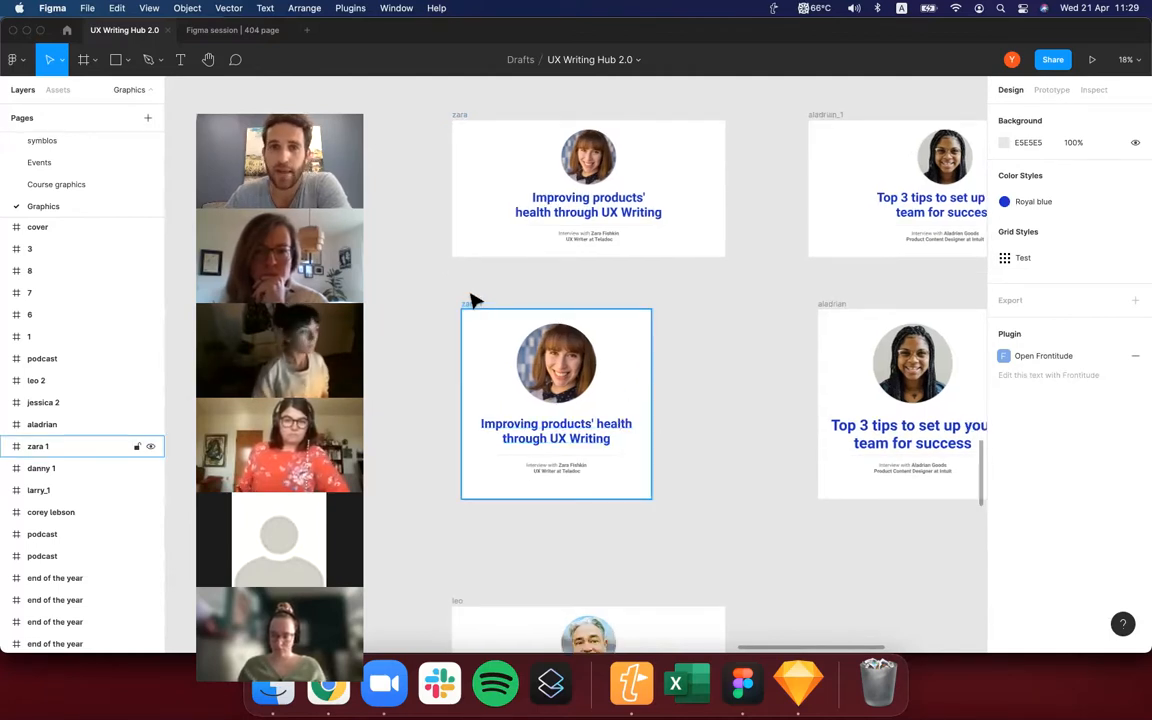
{"action": "scroll", "coordinate": [474, 300], "scroll_direction": "up", "scroll_amount": 1}
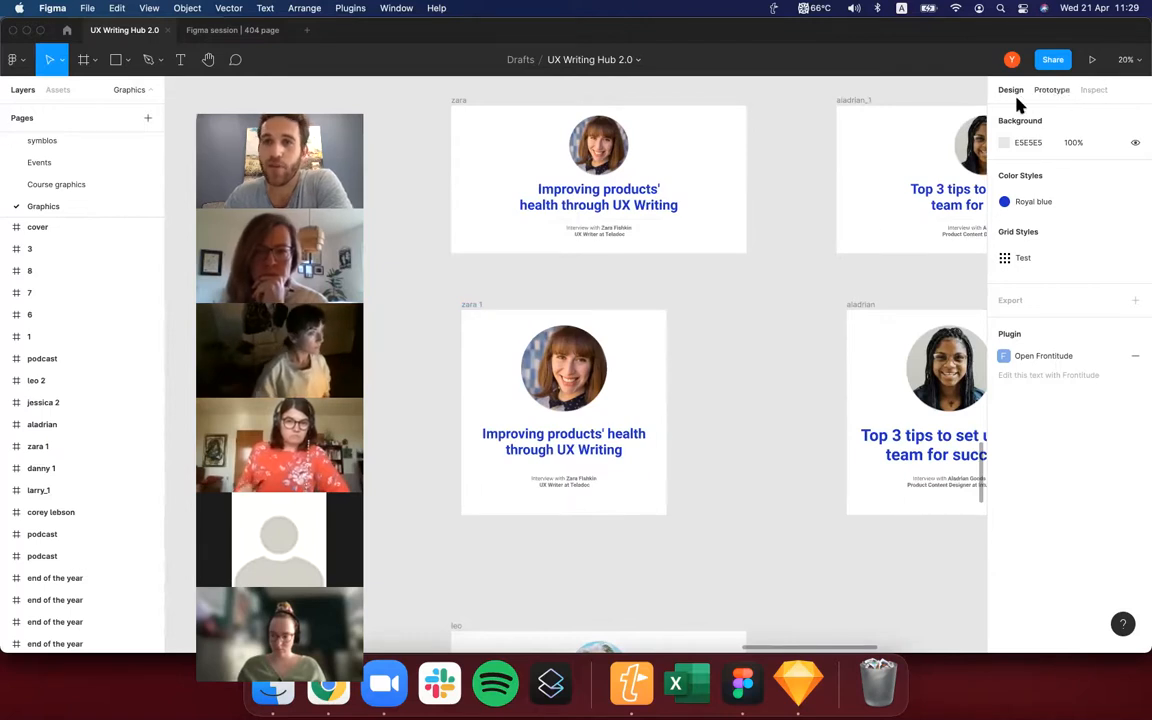
{"action": "left_click", "coordinate": [45, 186]}
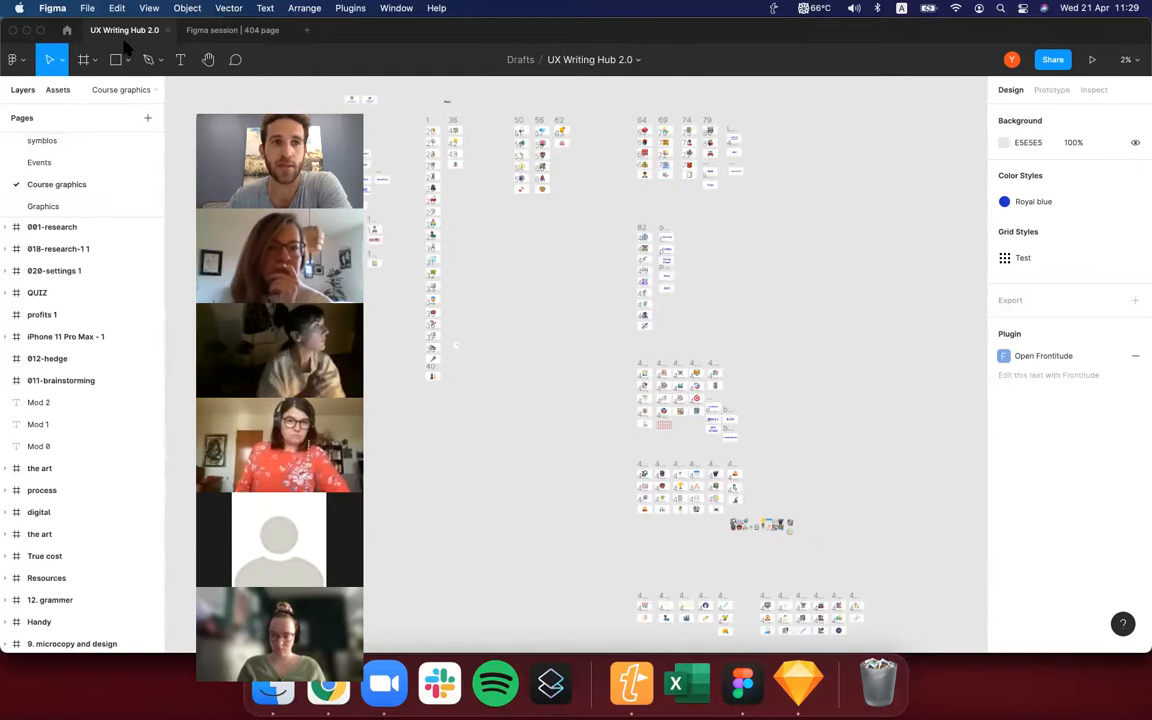
Switch to the "Figma session | 404 page" file and check which frame and slice tools are available.
{"action": "left_click", "coordinate": [215, 33]}
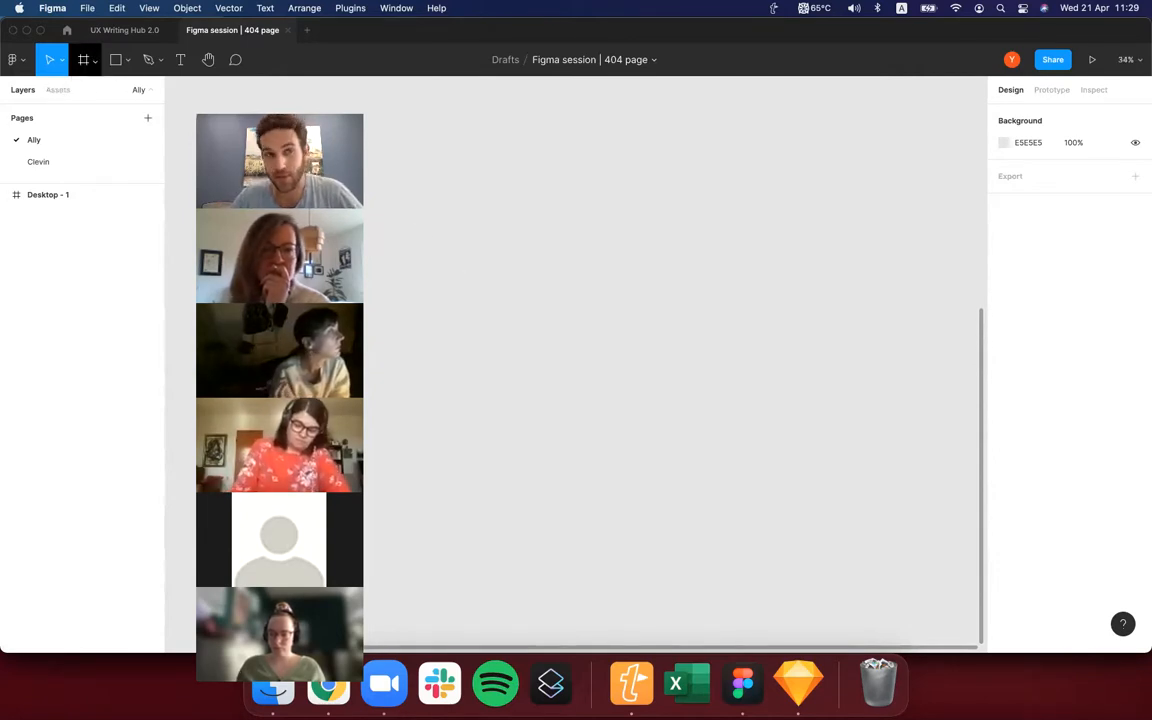
{"action": "left_click", "coordinate": [94, 60]}
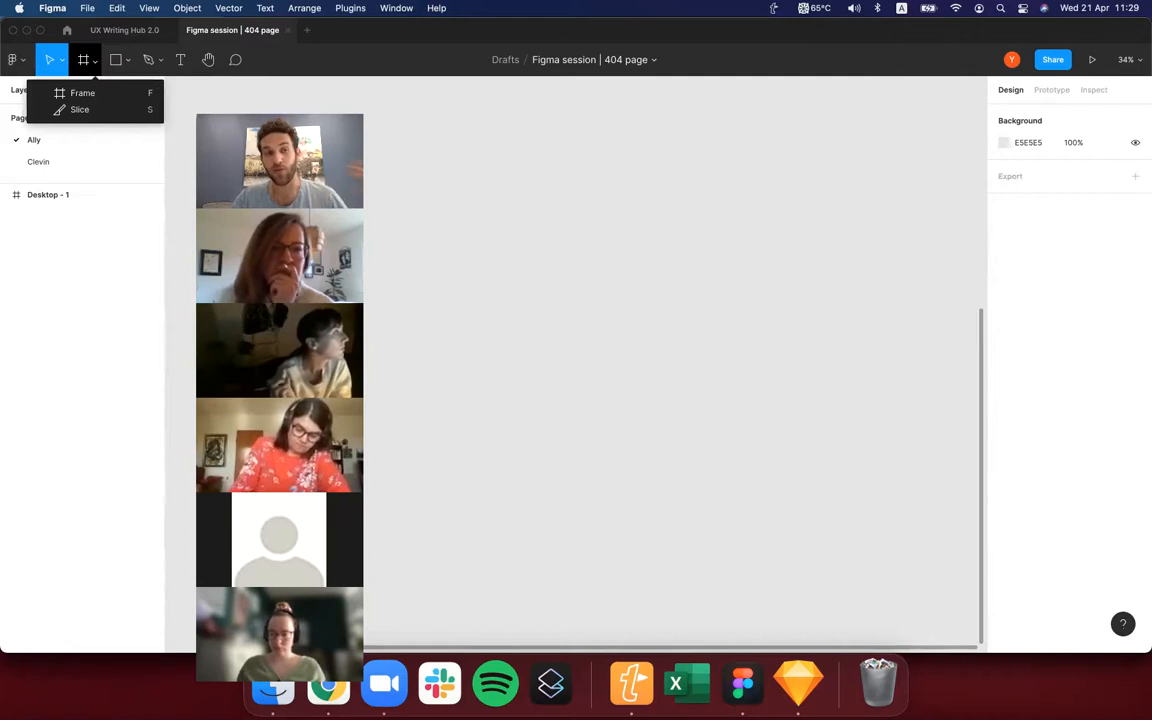
{"action": "left_click", "coordinate": [94, 60]}
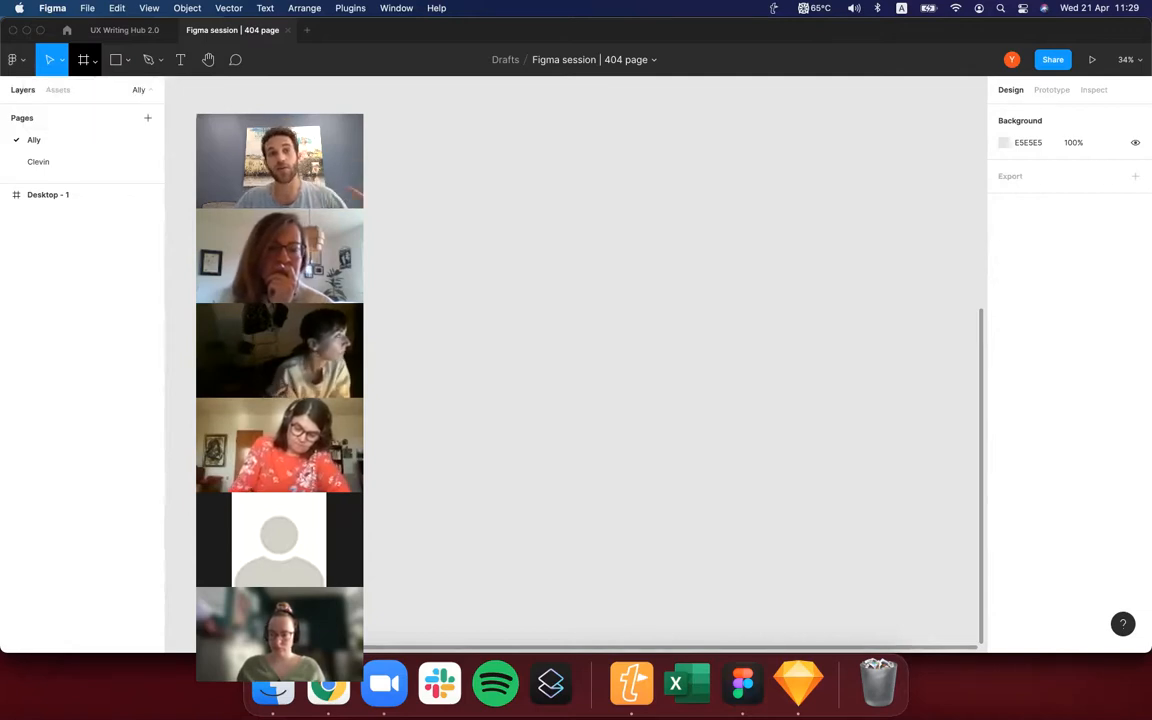
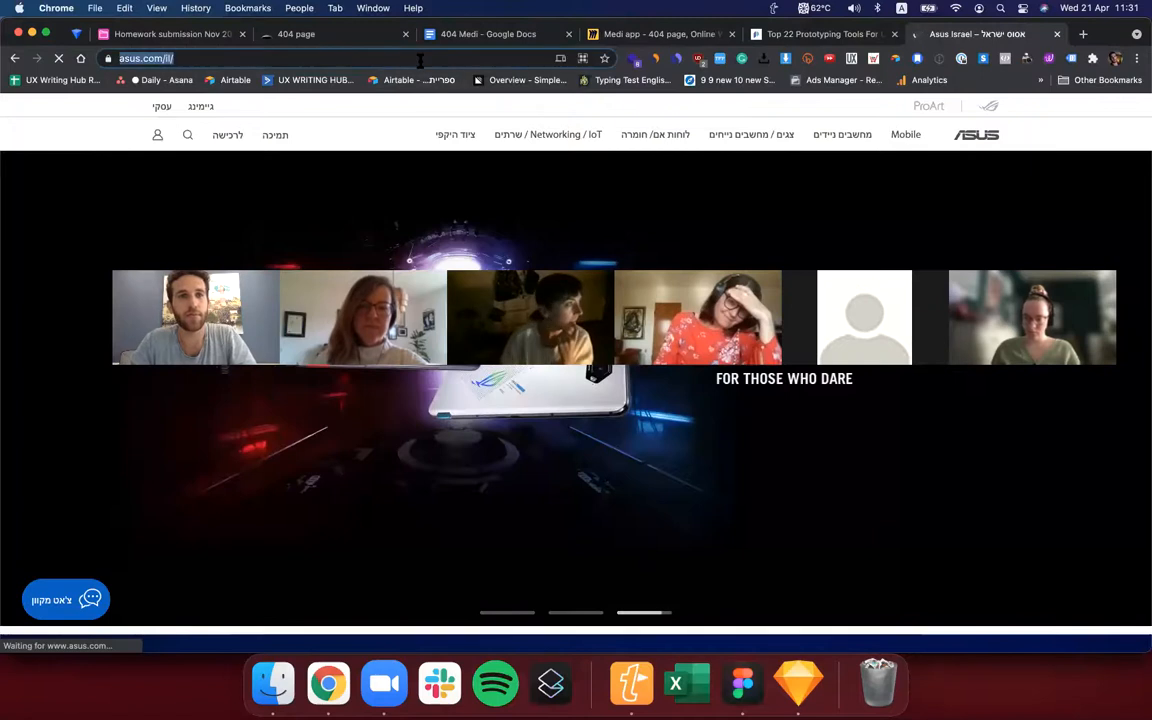
Search the web for "asos" and open the ASOS online store from the results.
{"action": "type", "text": "asos"}
{"action": "key", "text": "Return"}
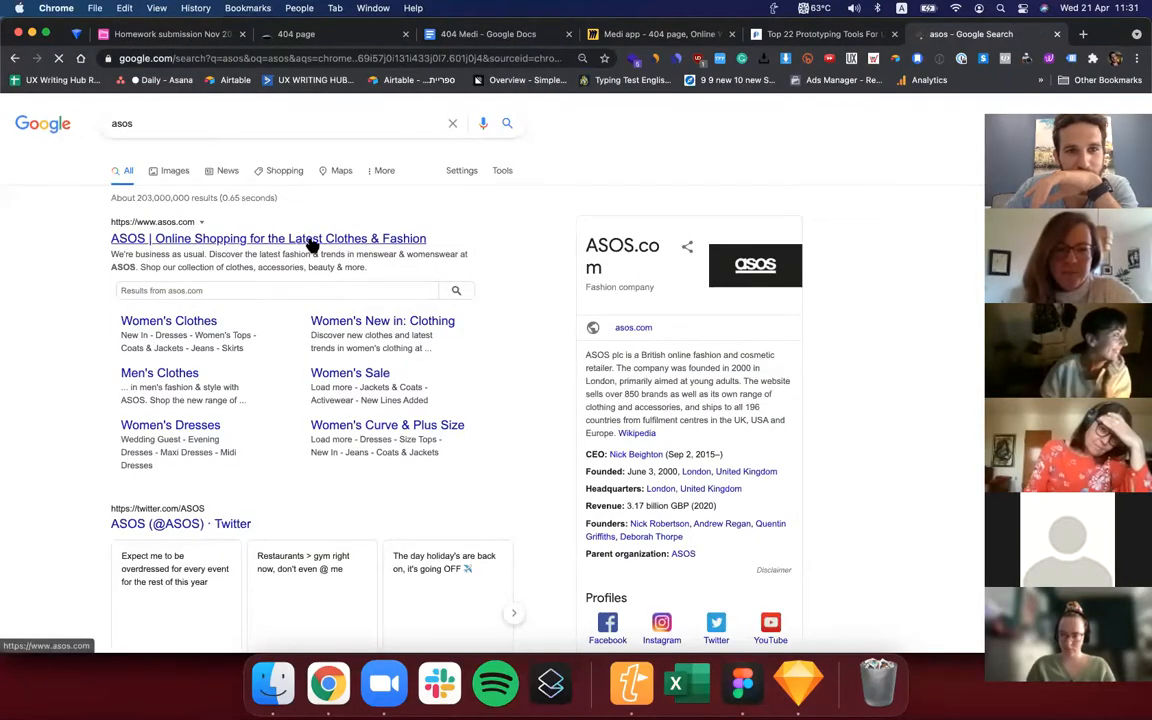
{"action": "left_click", "coordinate": [310, 243]}
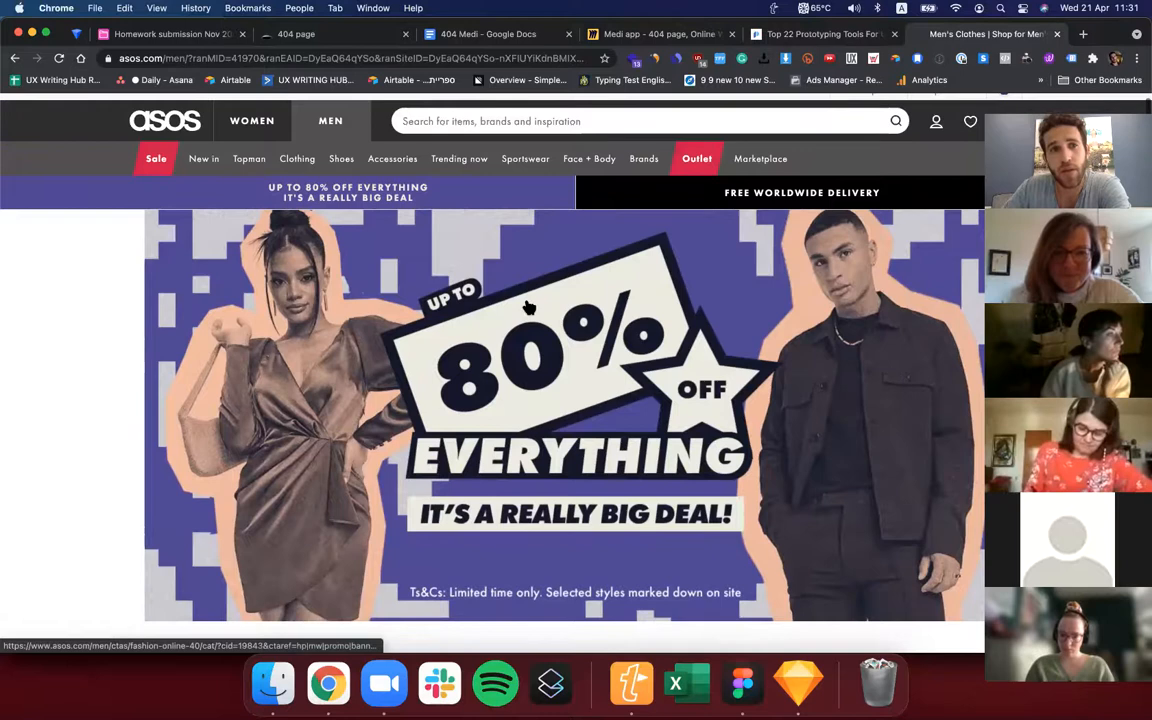
Examine the ASOS men's home page, including its New in and Sale menus, product category captions and featured brands.
{"action": "mouse_move", "coordinate": [206, 166]}
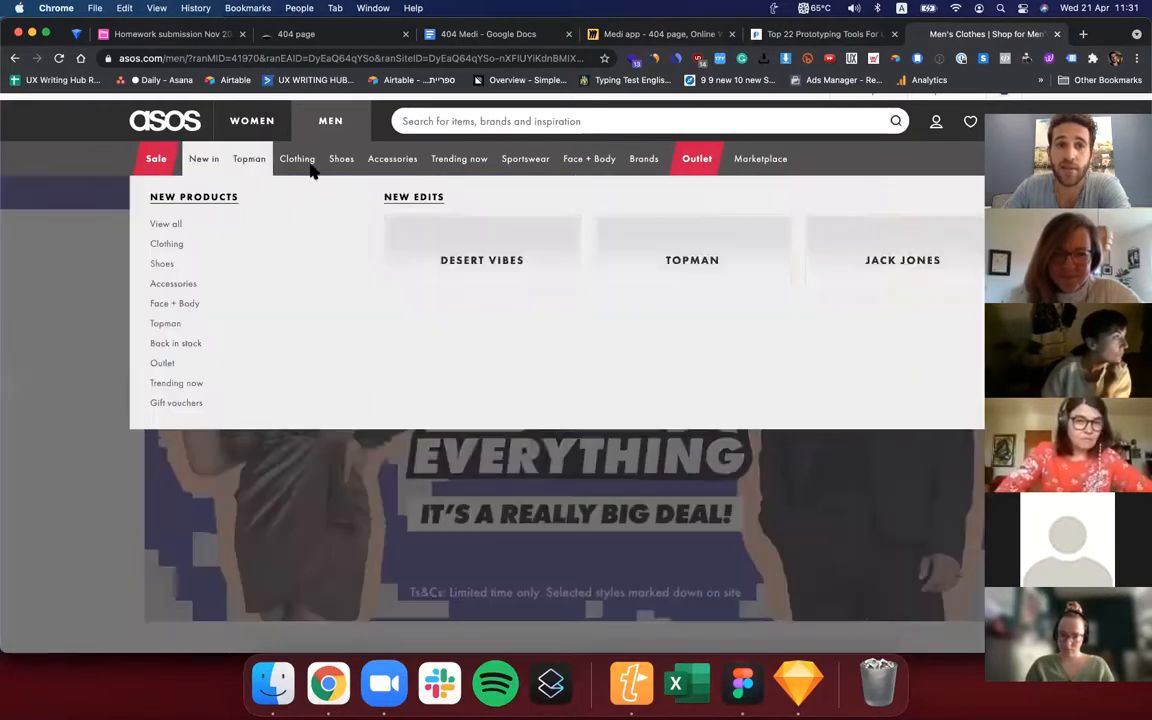
{"action": "scroll", "coordinate": [128, 218], "scroll_direction": "up", "scroll_amount": 2}
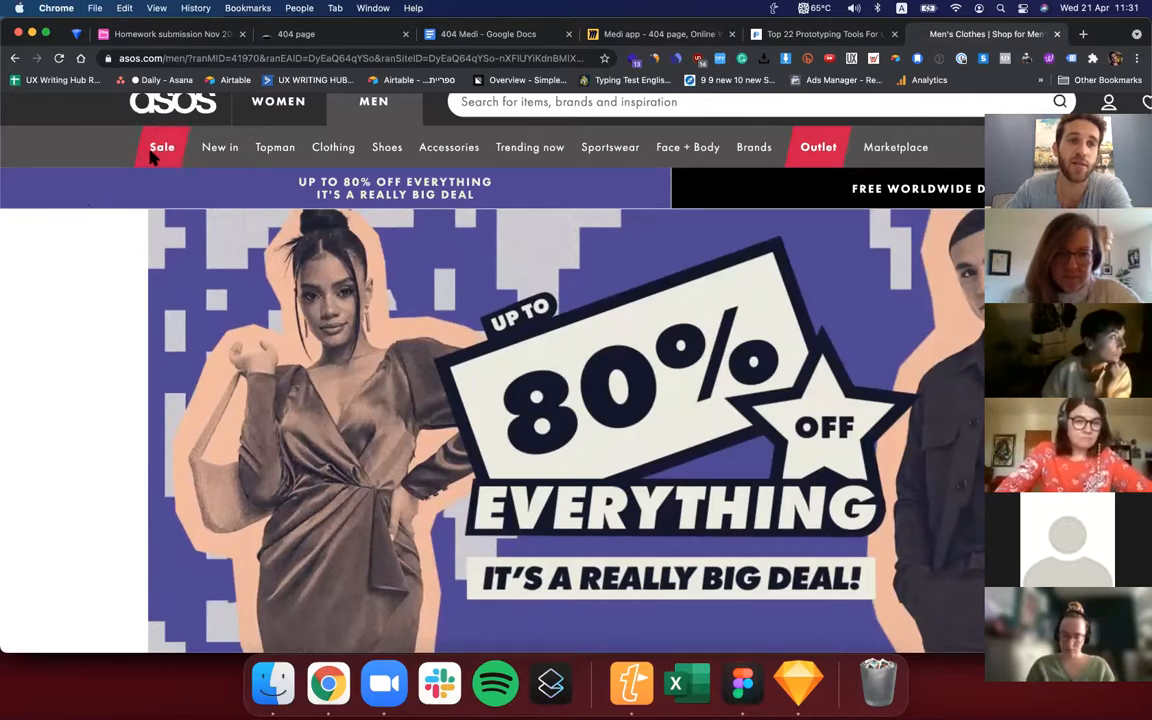
{"action": "mouse_move", "coordinate": [155, 148]}
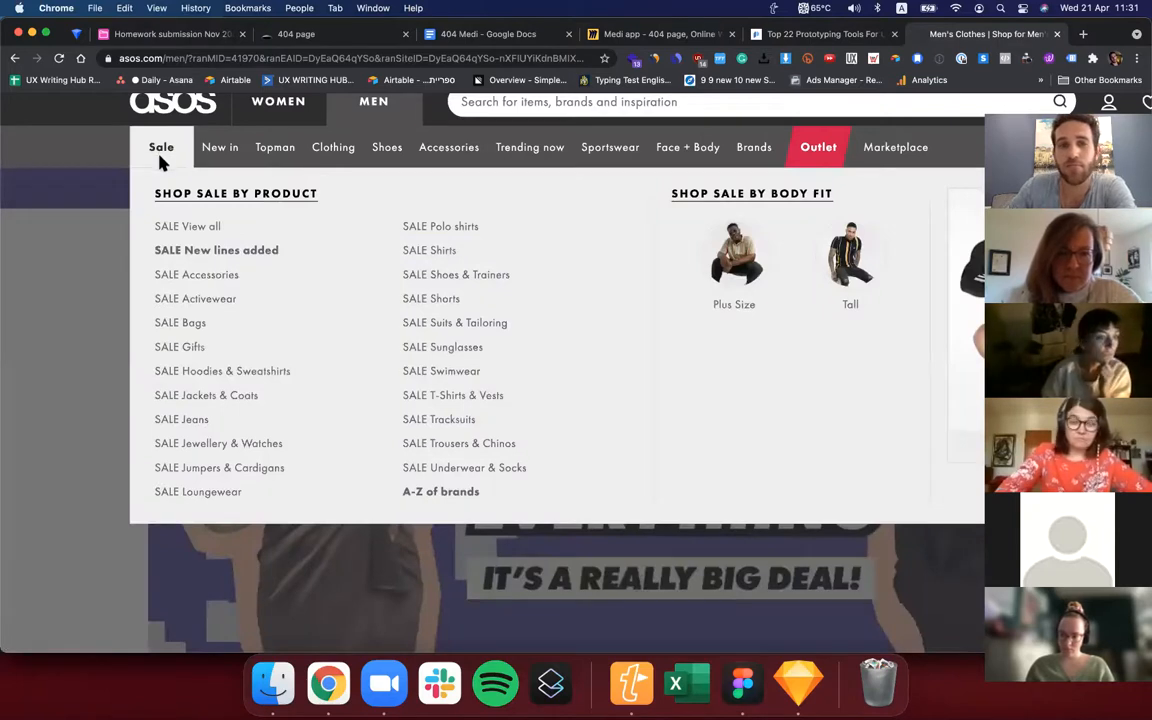
{"action": "scroll", "coordinate": [458, 416], "scroll_direction": "right", "scroll_amount": 5}
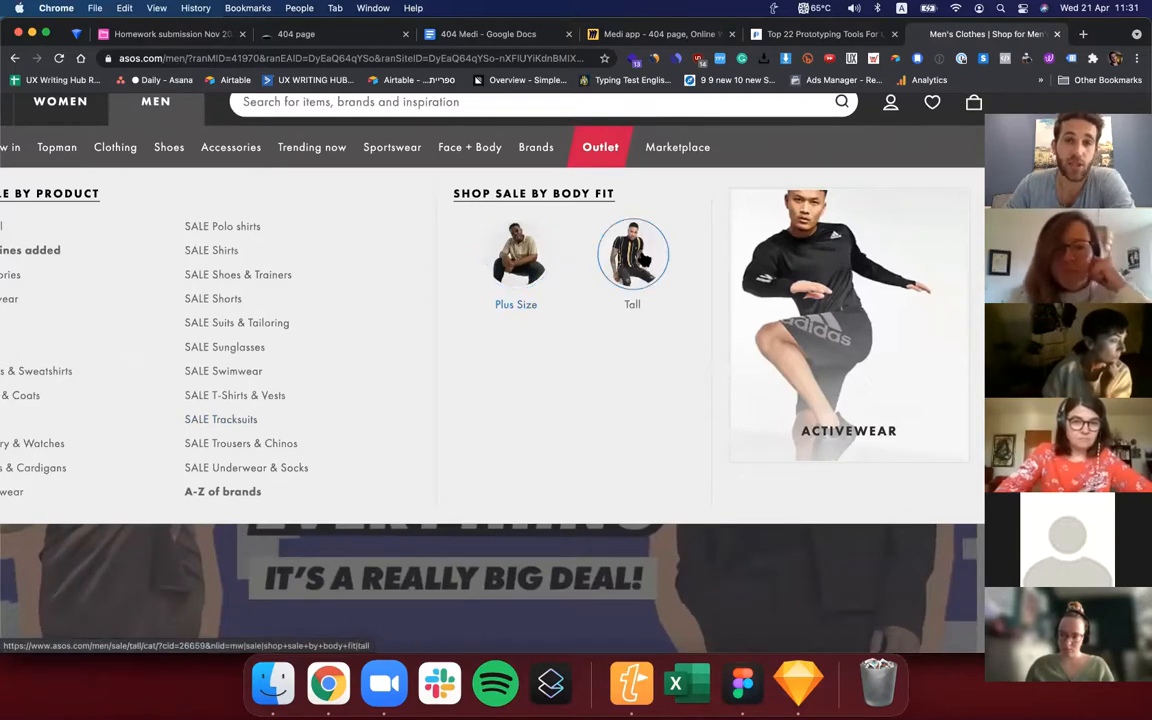
{"action": "scroll", "coordinate": [584, 302], "scroll_direction": "down", "scroll_amount": 5}
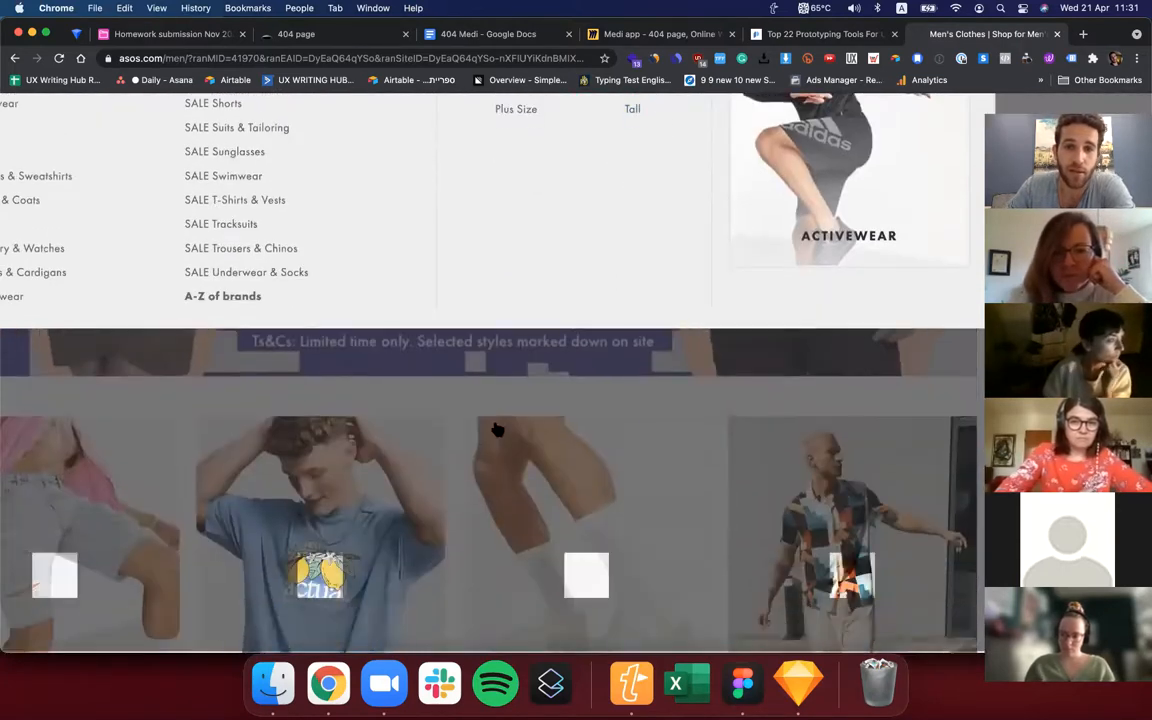
{"action": "scroll", "coordinate": [520, 405], "scroll_direction": "down", "scroll_amount": 3}
{"action": "scroll", "coordinate": [520, 405], "scroll_direction": "down", "scroll_amount": 3}
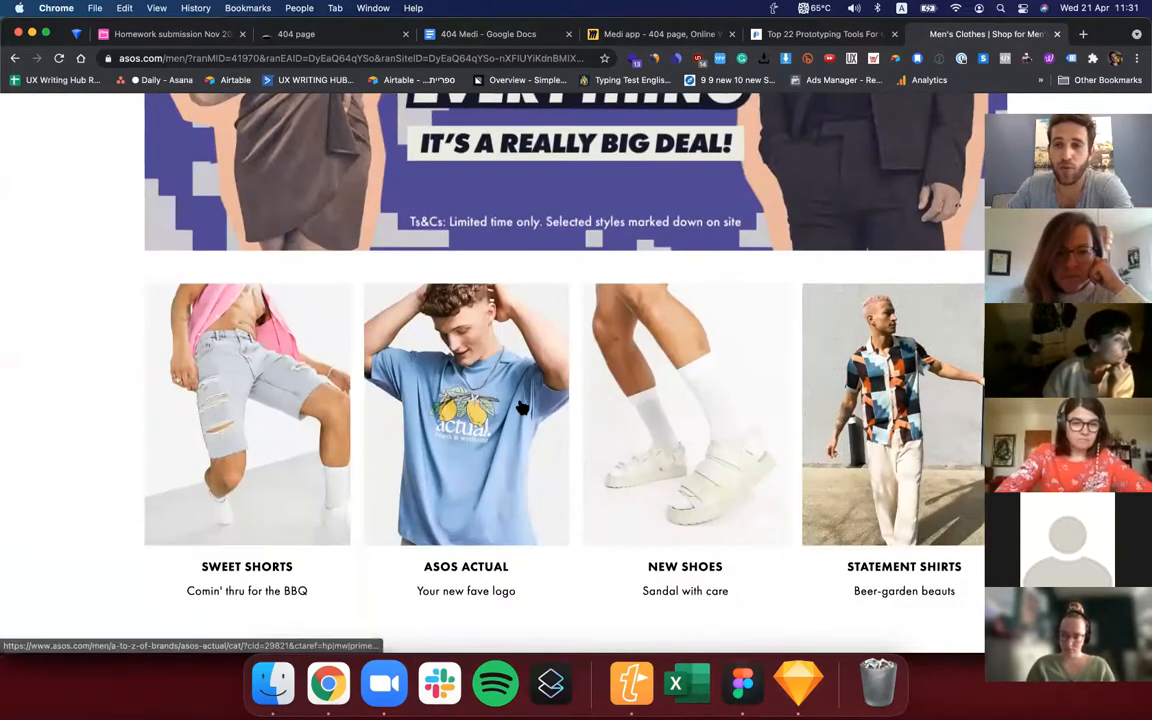
{"action": "scroll", "coordinate": [537, 495], "scroll_direction": "down", "scroll_amount": 3}
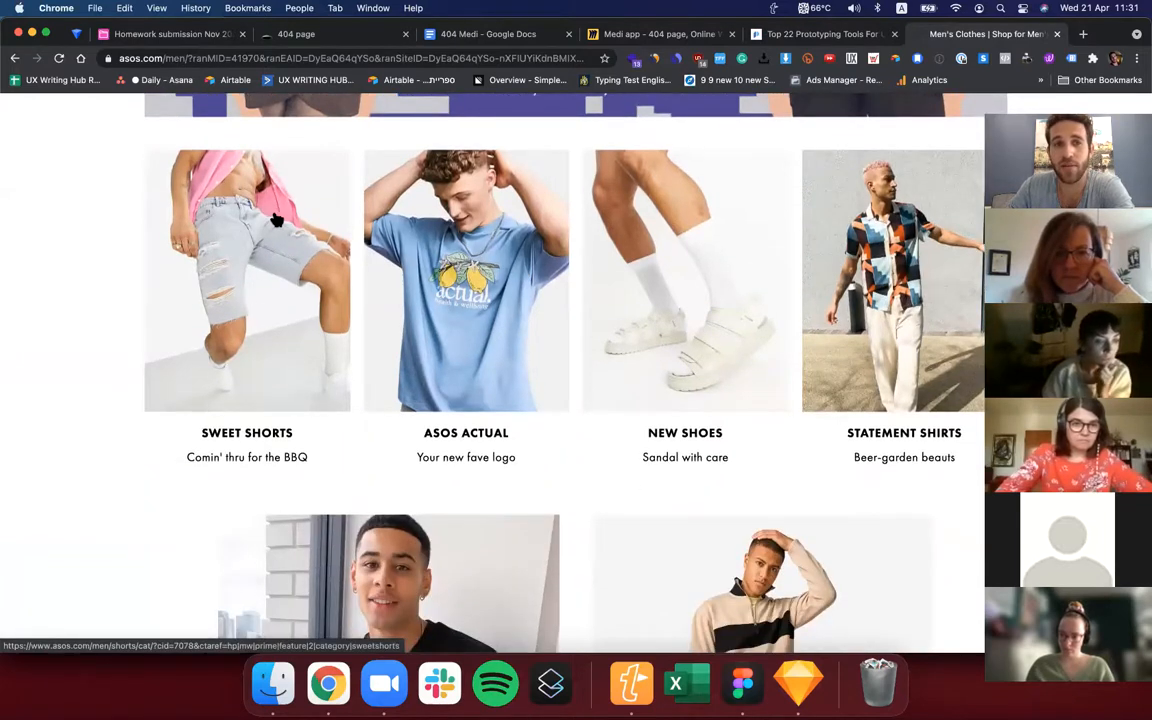
{"action": "scroll", "coordinate": [280, 325], "scroll_direction": "down", "scroll_amount": 2}
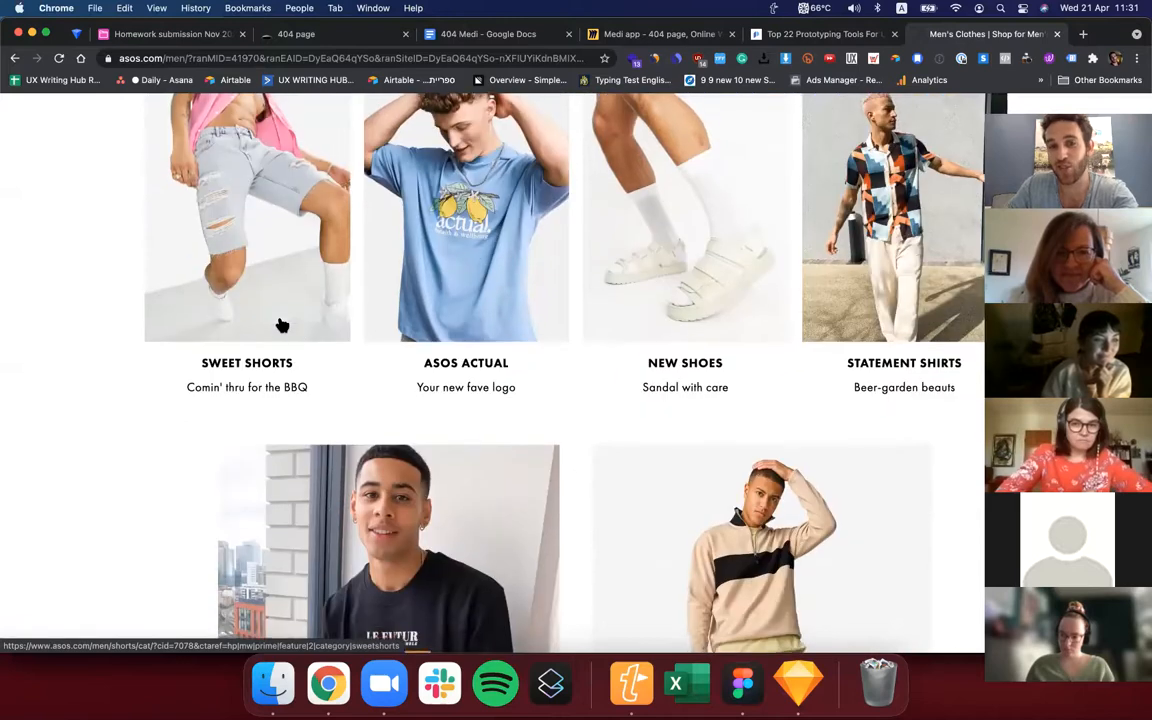
{"action": "scroll", "coordinate": [283, 378], "scroll_direction": "down", "scroll_amount": 3}
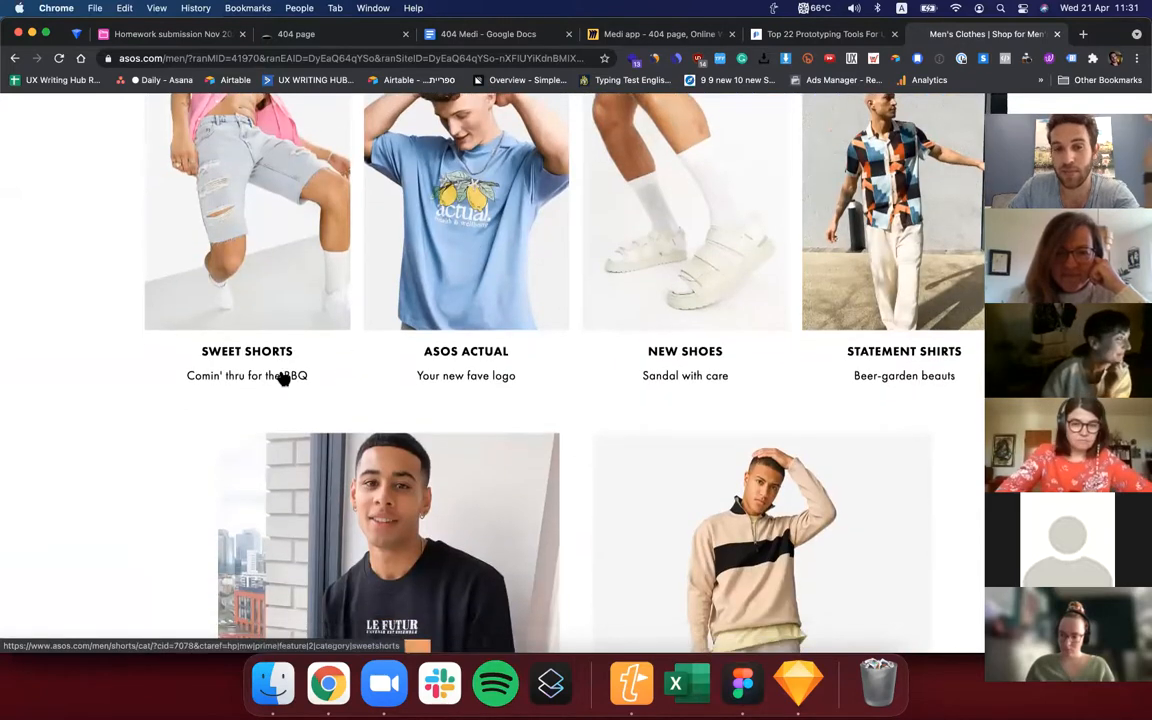
{"action": "scroll", "coordinate": [283, 378], "scroll_direction": "down", "scroll_amount": 5}
{"action": "scroll", "coordinate": [283, 378], "scroll_direction": "down", "scroll_amount": 6}
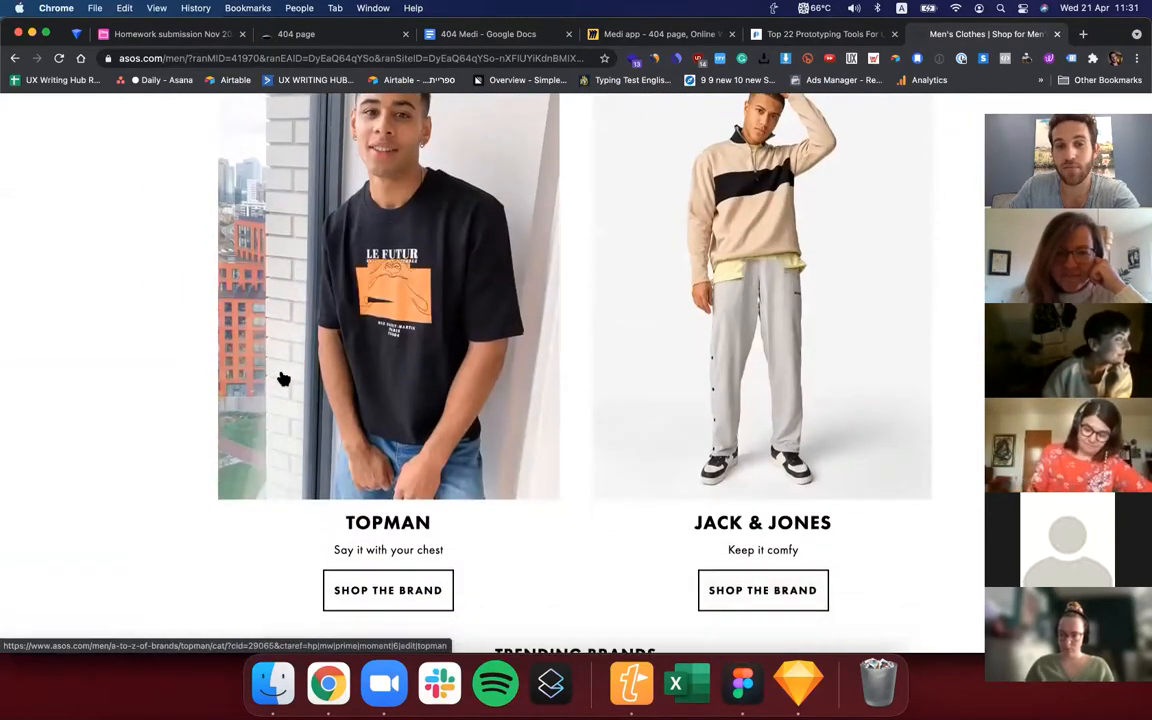
{"action": "scroll", "coordinate": [280, 378], "scroll_direction": "up", "scroll_amount": 3}
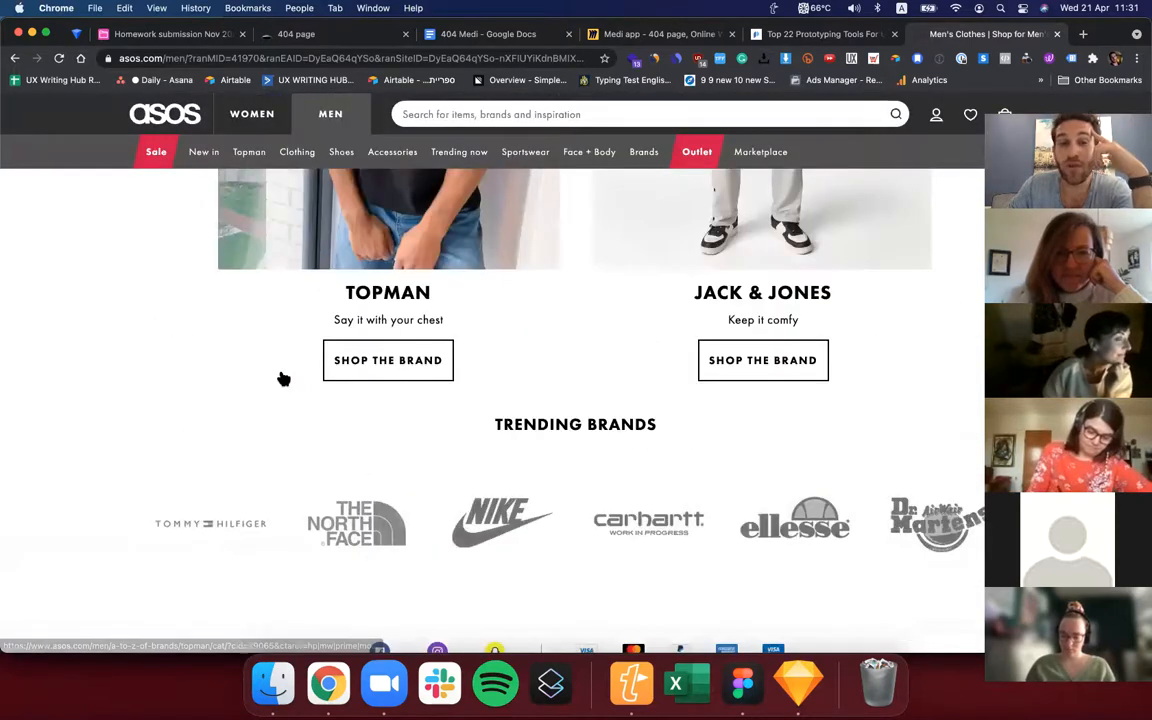
{"action": "scroll", "coordinate": [283, 378], "scroll_direction": "up", "scroll_amount": 1}
{"action": "scroll", "coordinate": [283, 378], "scroll_direction": "up", "scroll_amount": 10}
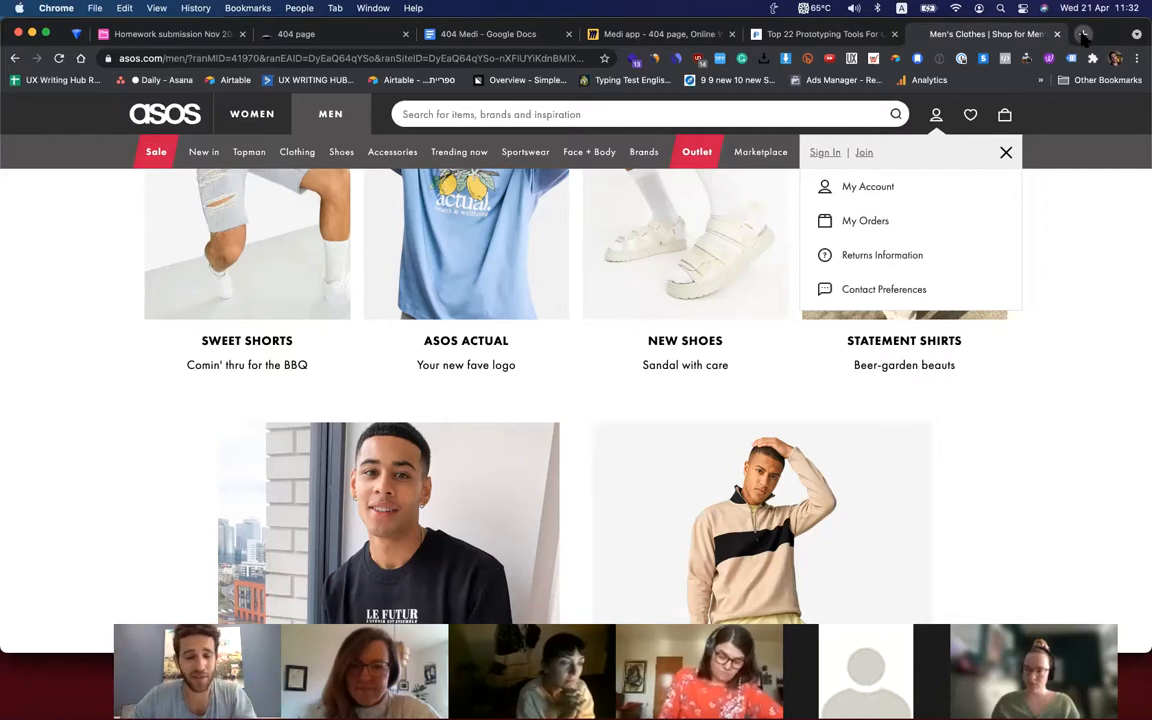
Open the Flaticon site in a new browser tab and look through its trending icon packs.
{"action": "left_click", "coordinate": [1083, 34]}
{"action": "type", "text": "fla"}
{"action": "key", "text": "Return"}
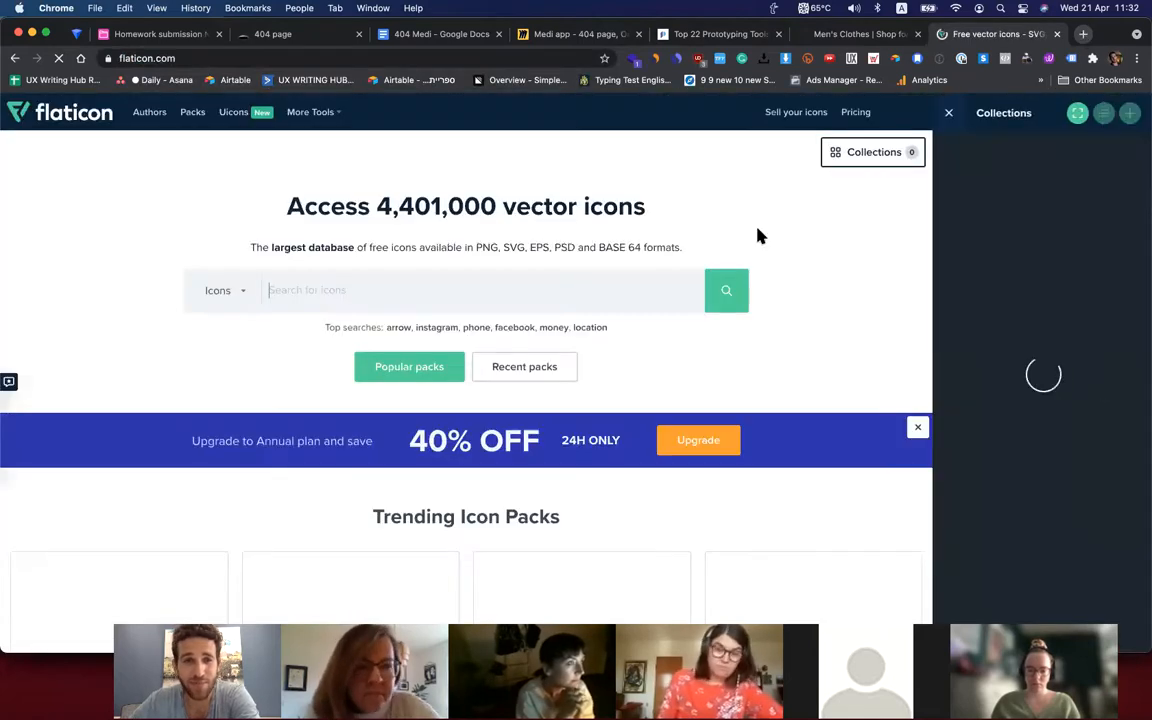
{"action": "scroll", "coordinate": [571, 367], "scroll_direction": "down", "scroll_amount": 2}
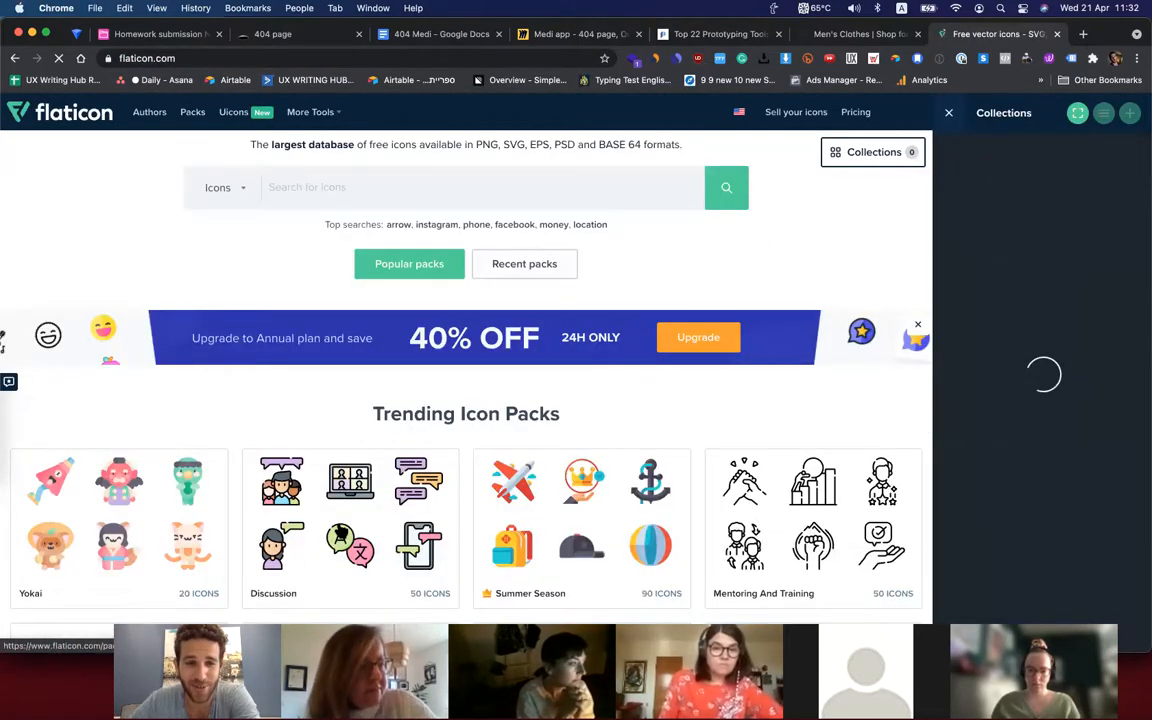
{"action": "scroll", "coordinate": [566, 494], "scroll_direction": "down", "scroll_amount": 2}
{"action": "scroll", "coordinate": [566, 494], "scroll_direction": "down", "scroll_amount": 2}
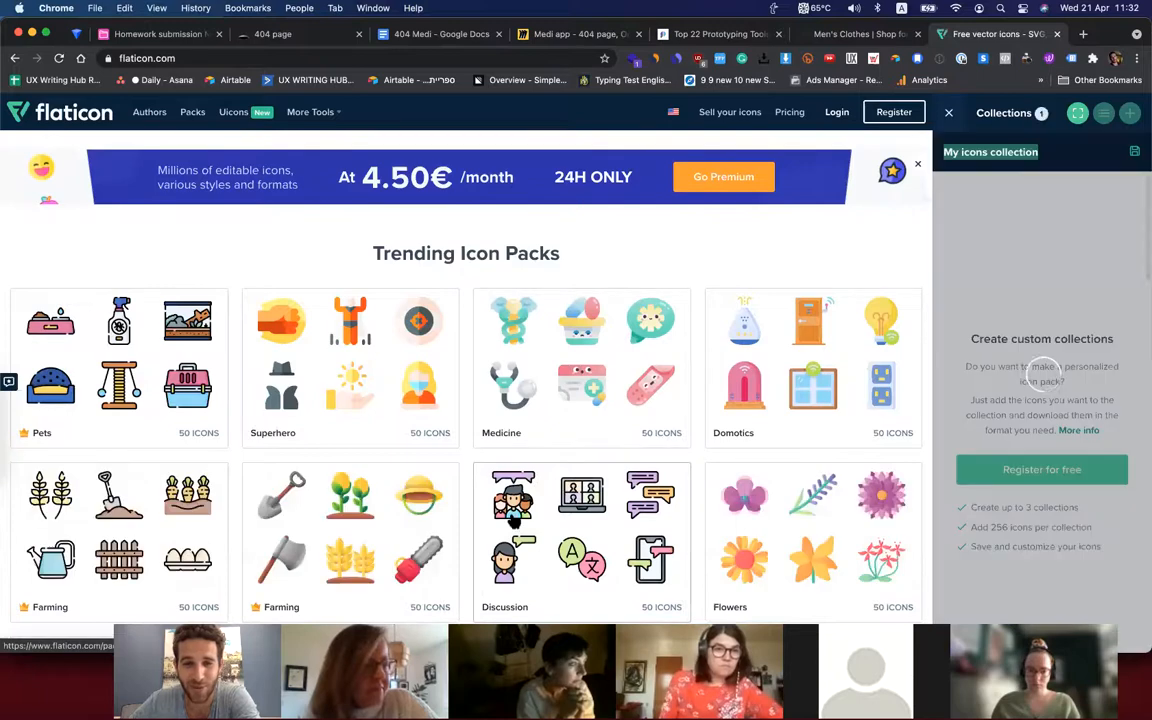
{"action": "scroll", "coordinate": [546, 455], "scroll_direction": "down", "scroll_amount": 1}
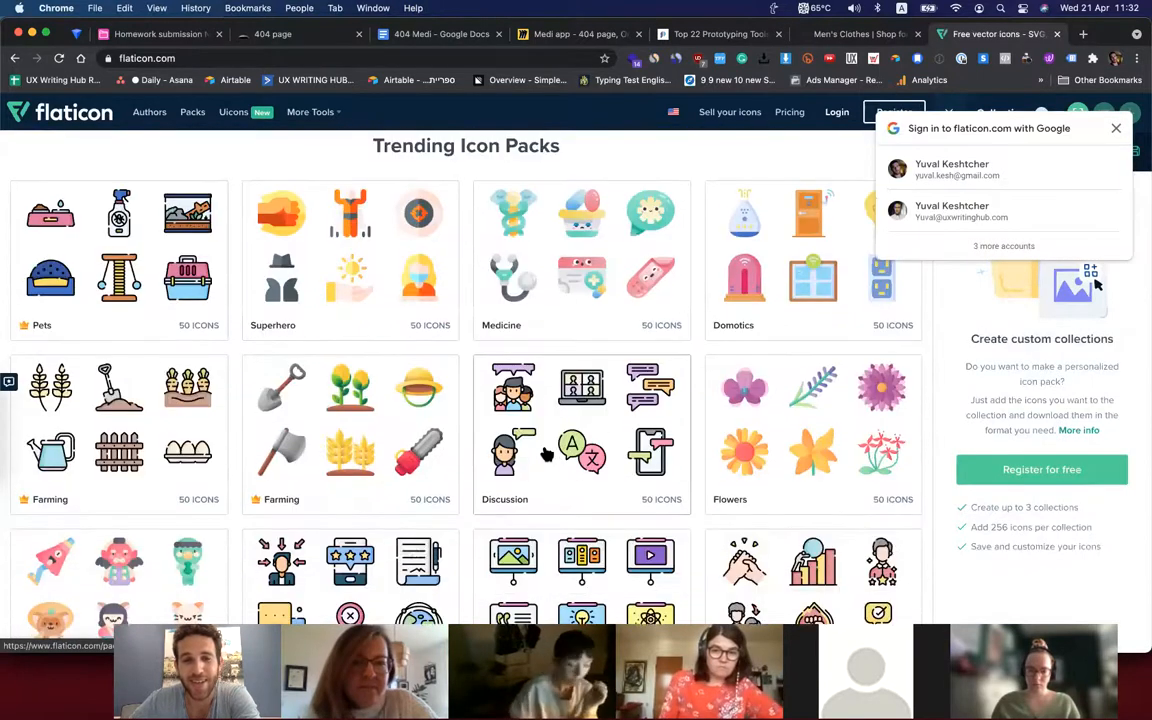
{"action": "scroll", "coordinate": [300, 450], "scroll_direction": "down", "scroll_amount": 2}
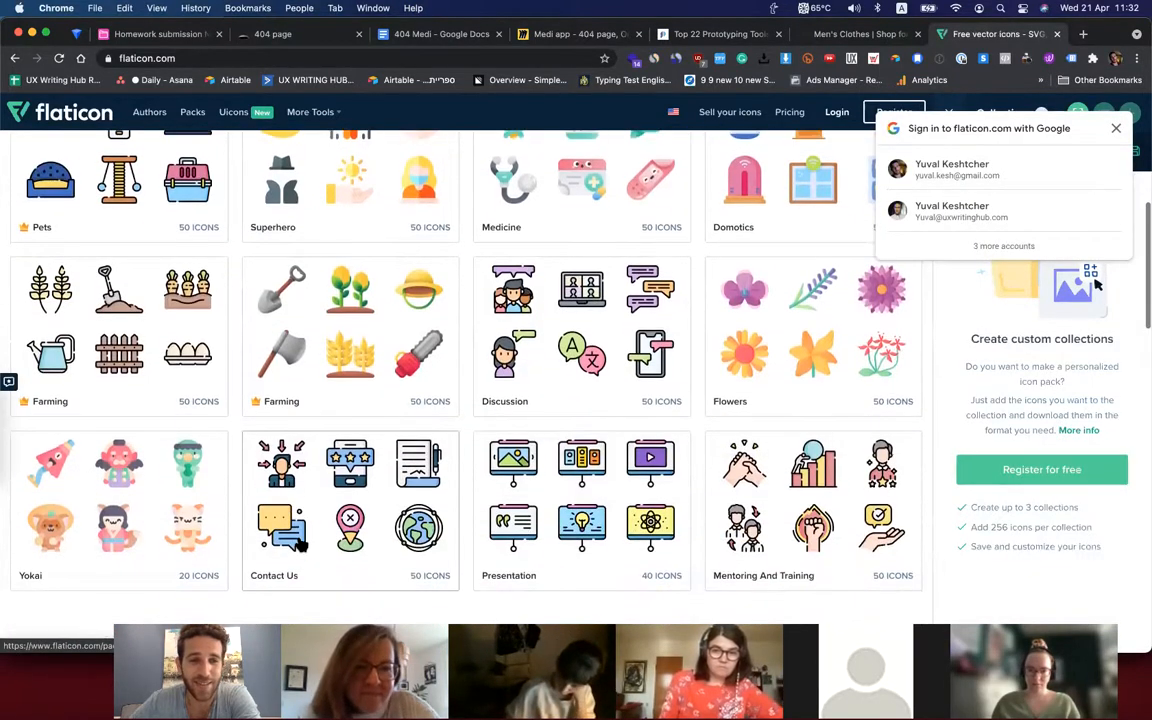
Search Flaticon for "user" icons and look over the results.
{"action": "scroll", "coordinate": [296, 540], "scroll_direction": "up", "scroll_amount": 5}
{"action": "left_click", "coordinate": [340, 307]}
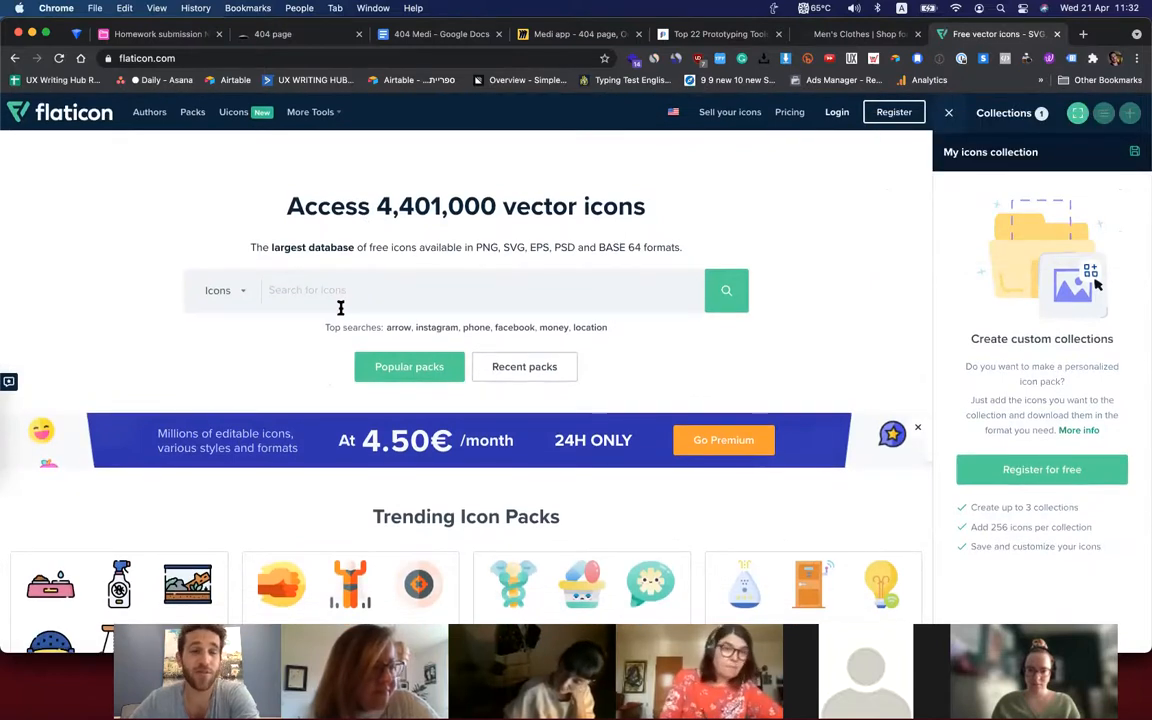
{"action": "type", "text": "err"}
{"action": "key", "text": "BackSpace"}
{"action": "key", "text": "BackSpace"}
{"action": "key", "text": "BackSpace"}
{"action": "type", "text": "user"}
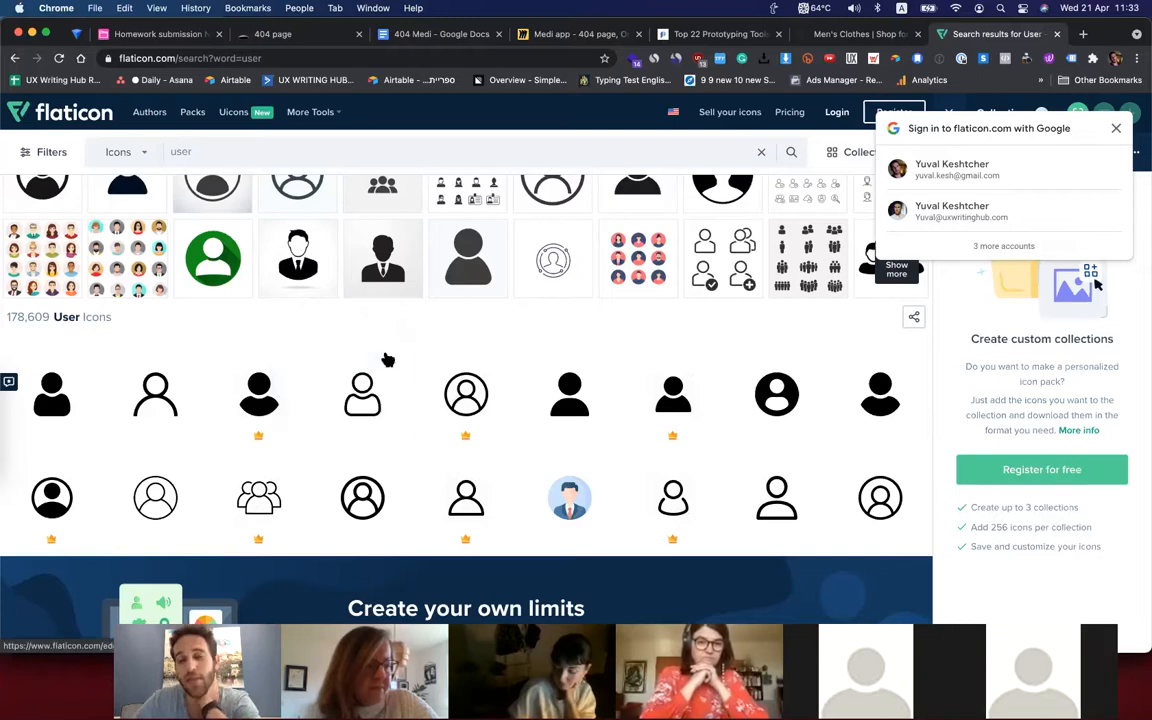
{"action": "scroll", "coordinate": [395, 484], "scroll_direction": "down", "scroll_amount": 2}
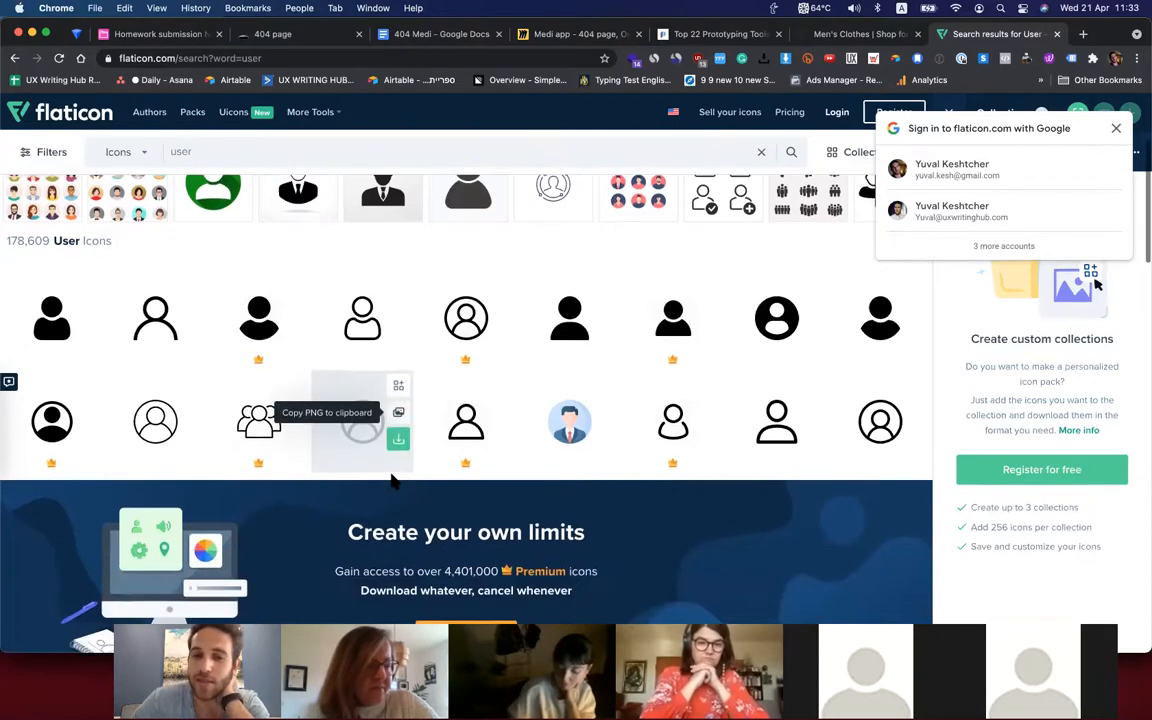
Revisit the ASOS page and switch to the "Figma session | 404 page" file in Figma.
{"action": "left_click", "coordinate": [866, 35]}
{"action": "scroll", "coordinate": [288, 408], "scroll_direction": "down", "scroll_amount": 4}
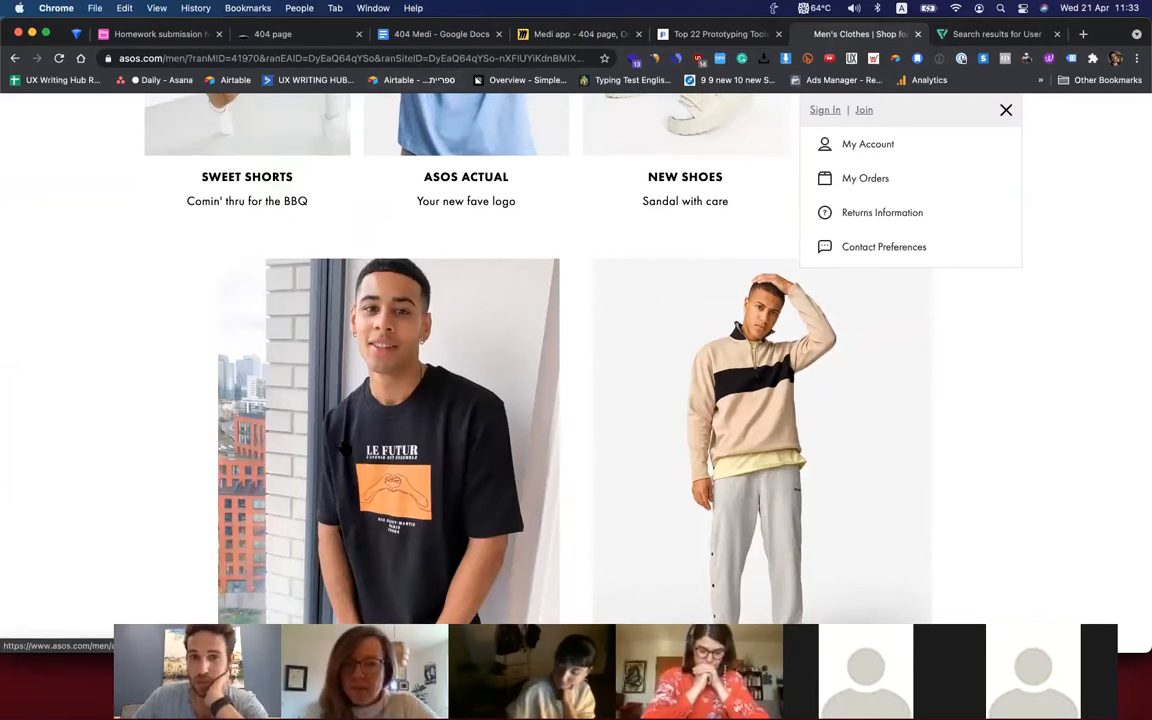
{"action": "key", "text": "ctrl+Right"}
{"action": "key", "text": "ctrl+Left"}
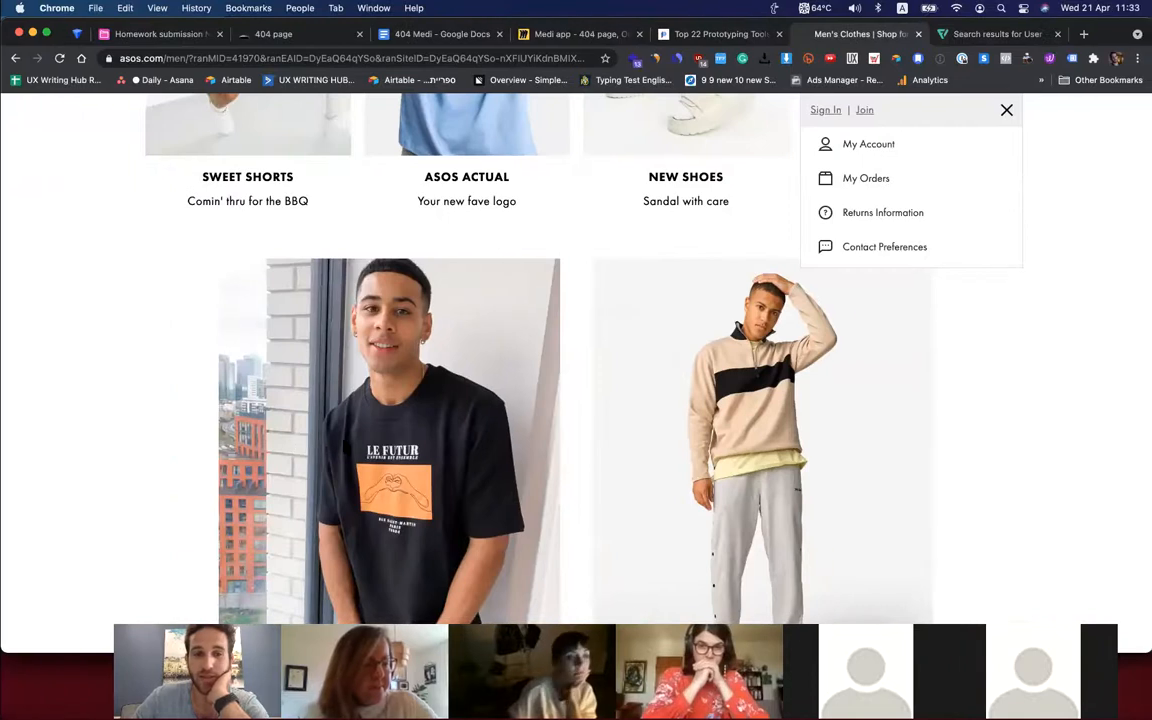
{"action": "key", "text": "ctrl+Up"}
{"action": "left_click", "coordinate": [717, 434]}
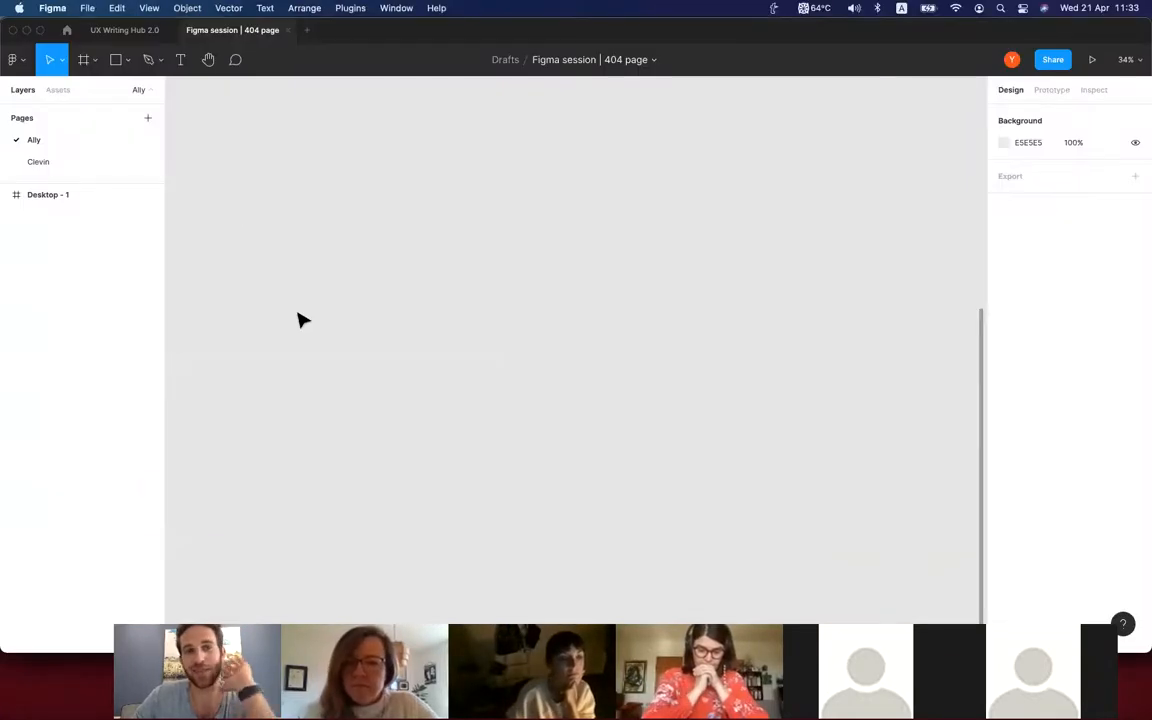
Check which shape, frame and slice tools are available and view the page's prototype settings.
{"action": "left_click", "coordinate": [128, 60]}
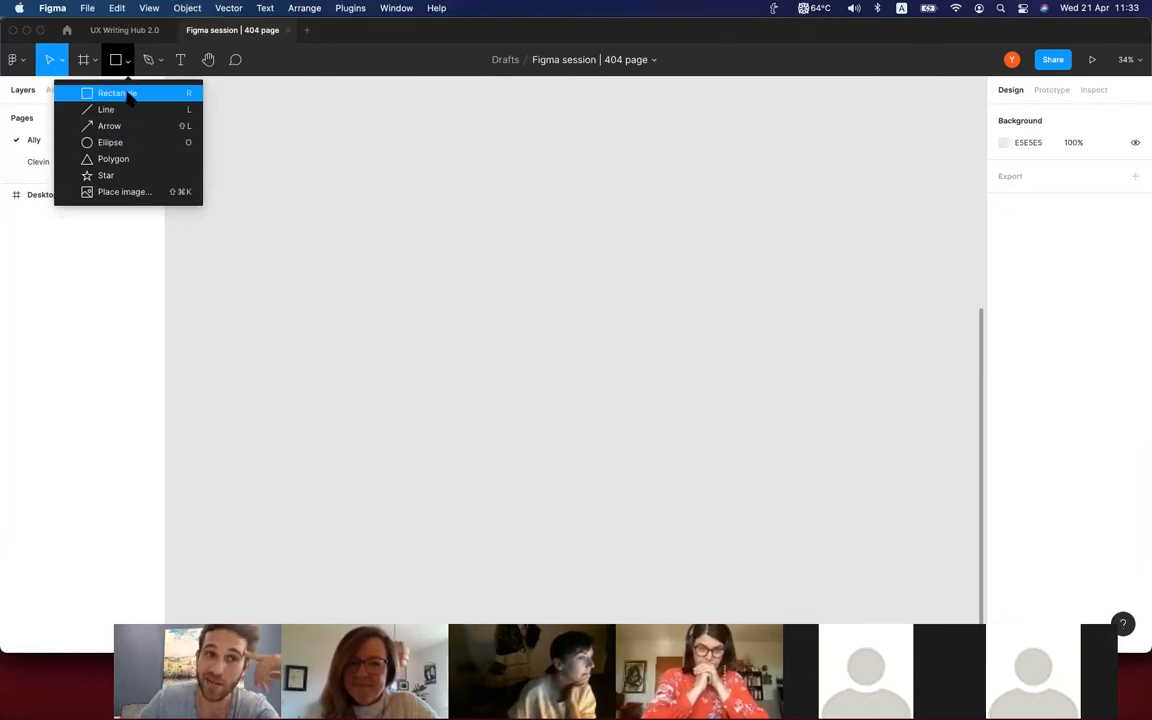
{"action": "left_click", "coordinate": [282, 108]}
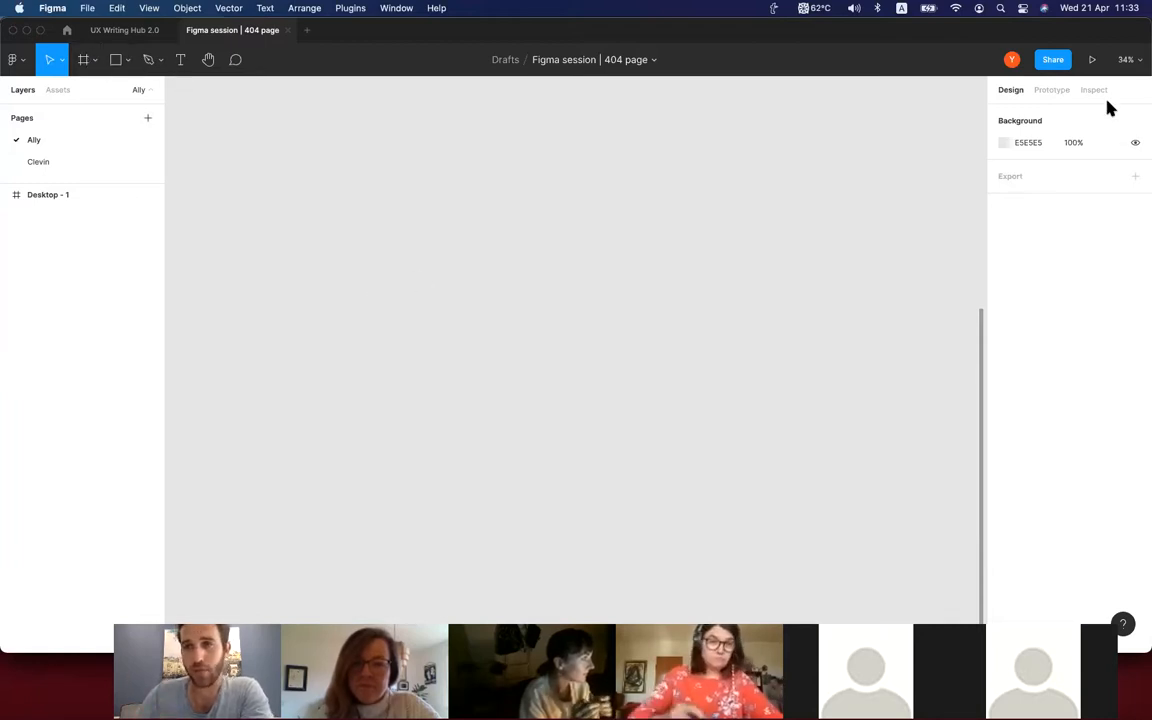
{"action": "left_click", "coordinate": [1058, 91]}
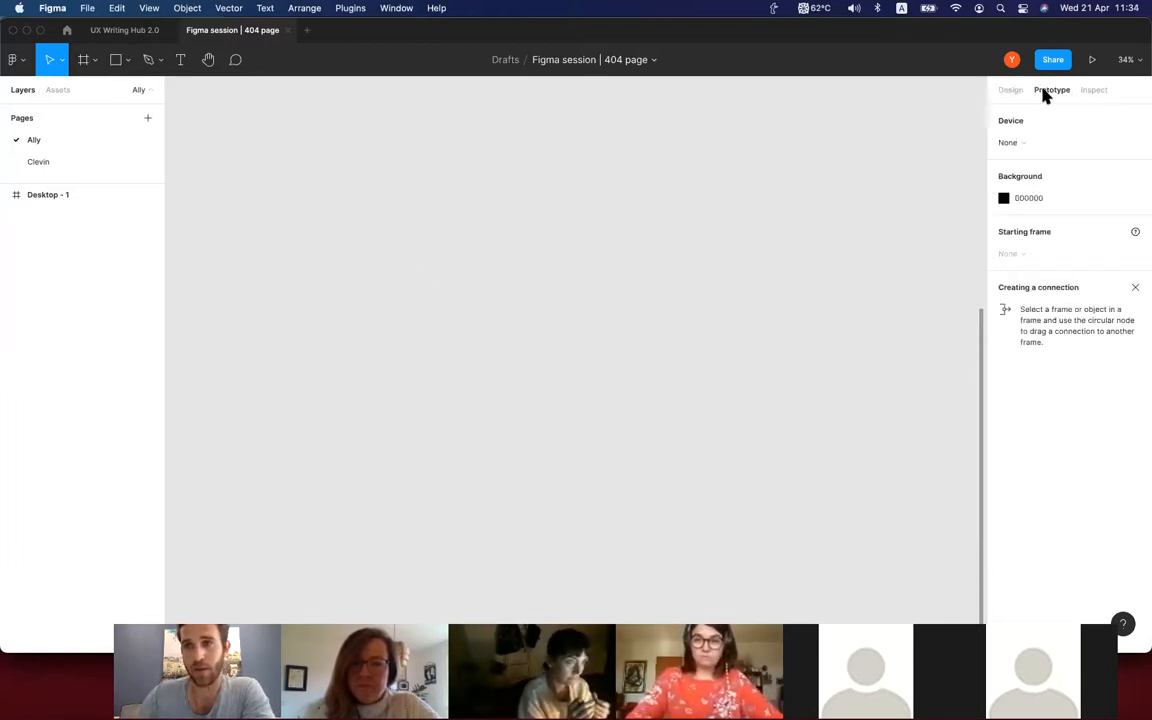
{"action": "left_click", "coordinate": [1011, 91]}
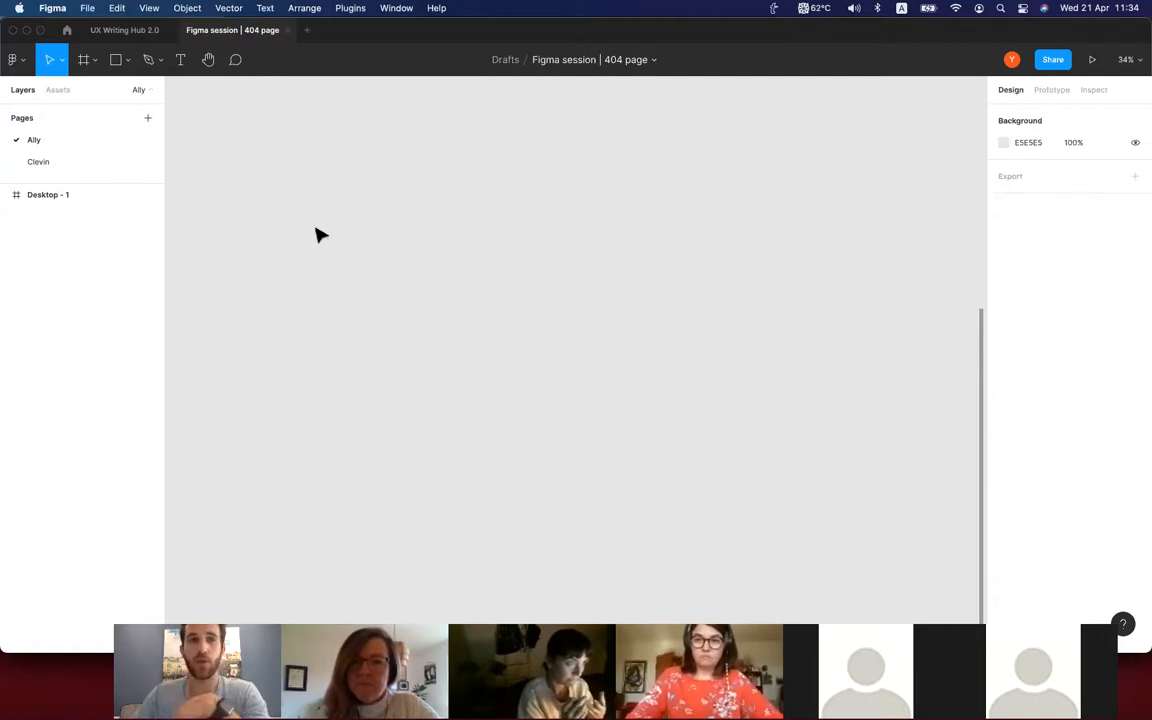
{"action": "left_click", "coordinate": [92, 62]}
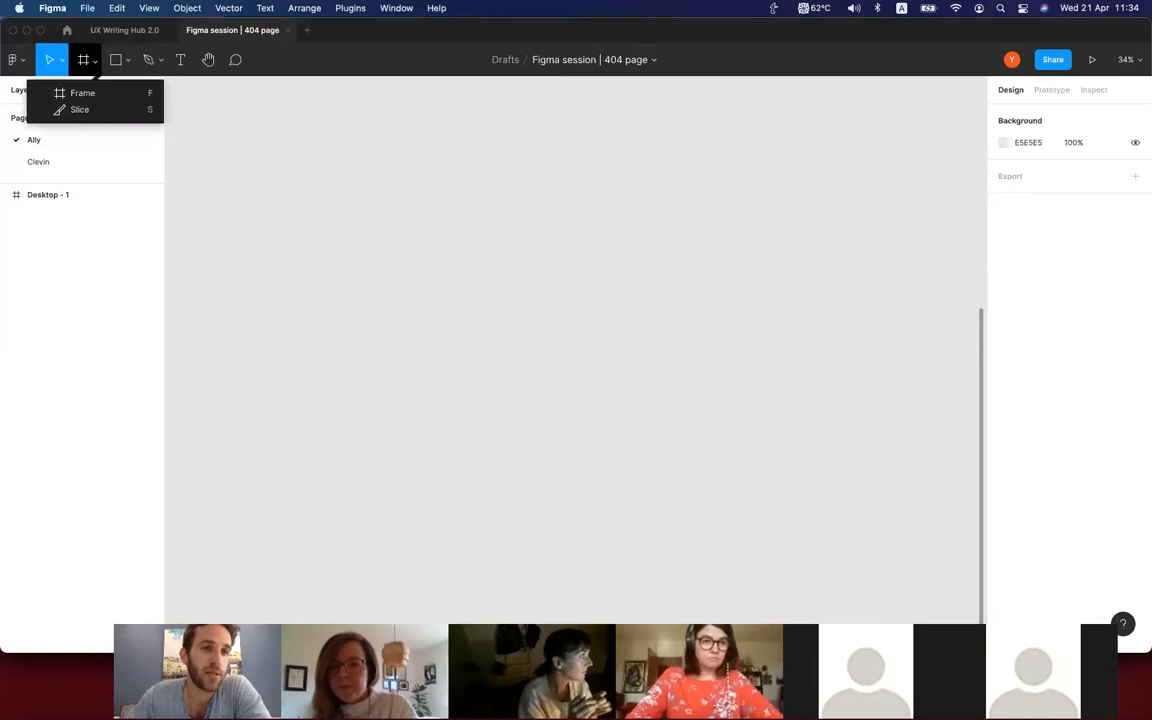
{"action": "left_click", "coordinate": [218, 123]}
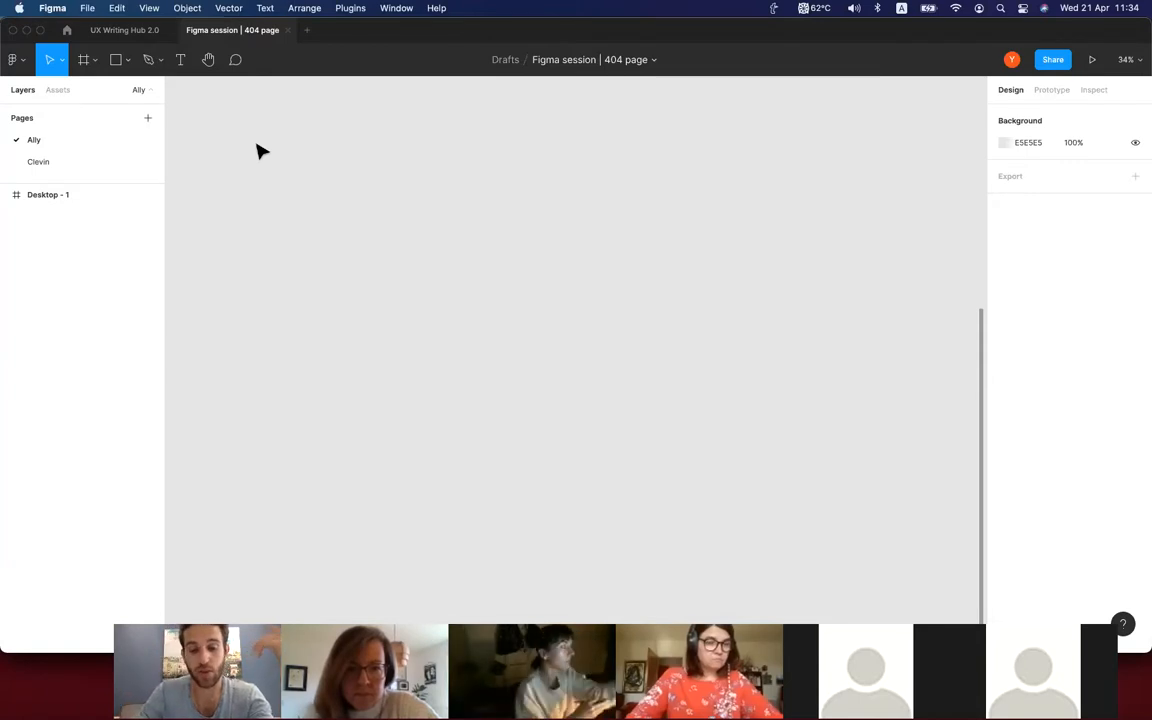
Activate the Frame tool and examine its Desktop, Watch and Social media size presets.
{"action": "key", "text": "f"}
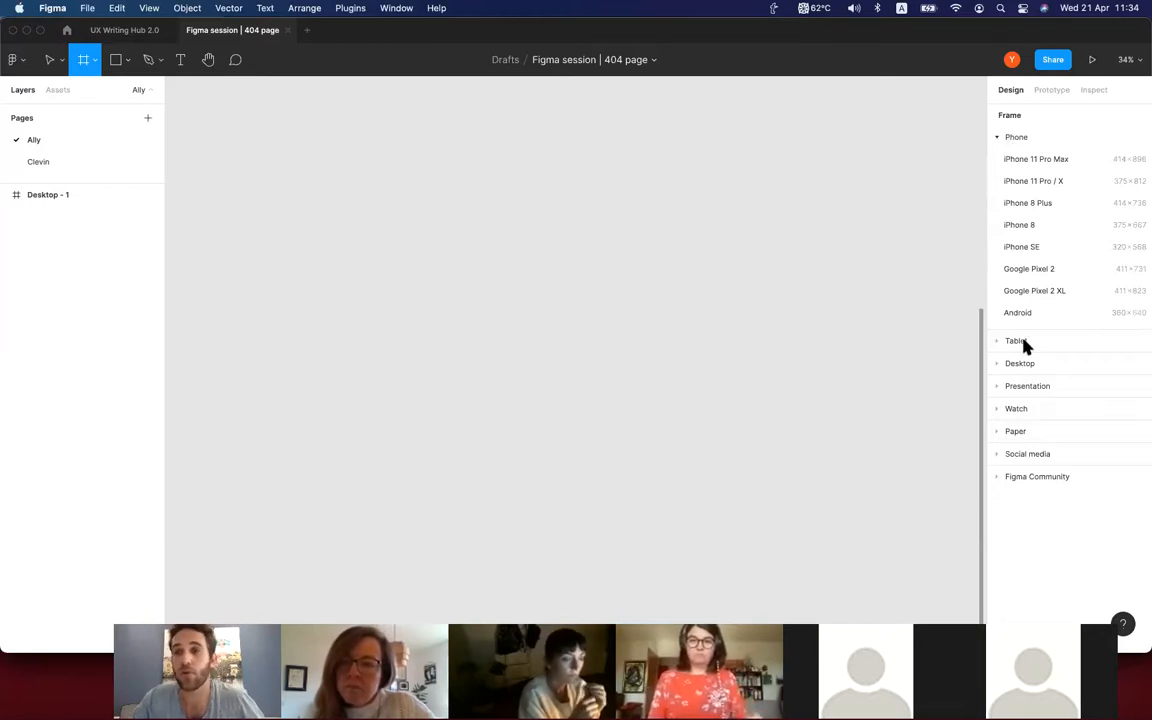
{"action": "left_click", "coordinate": [1015, 364]}
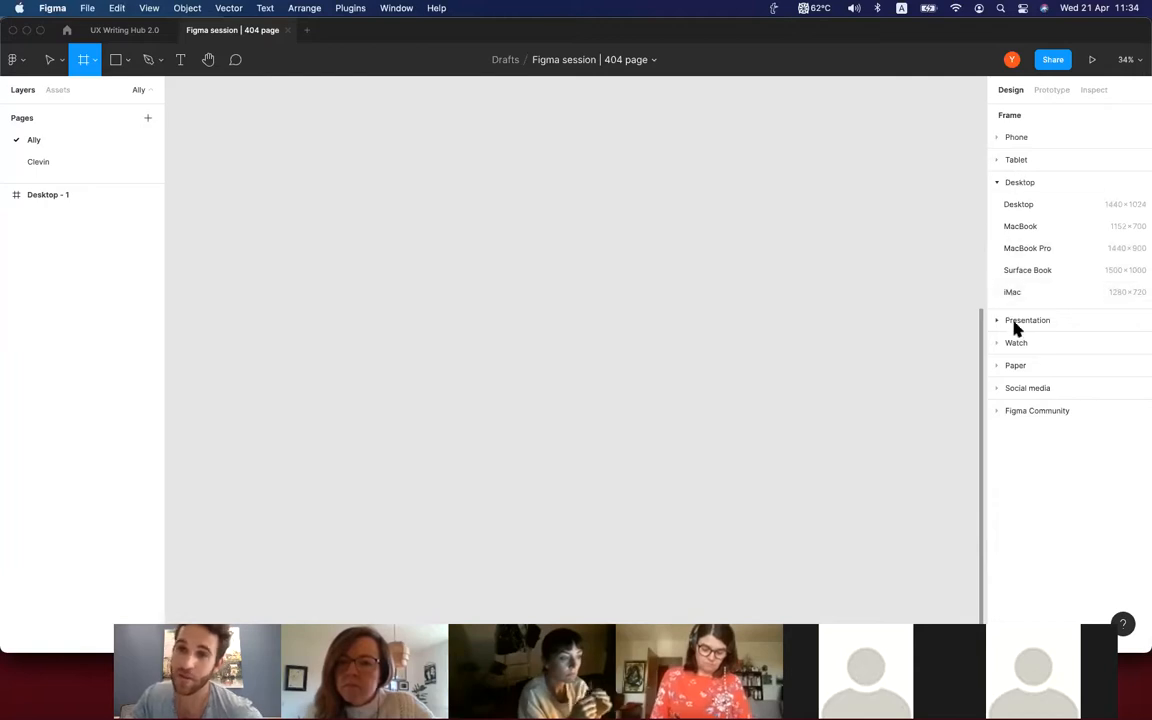
{"action": "left_click", "coordinate": [1014, 342]}
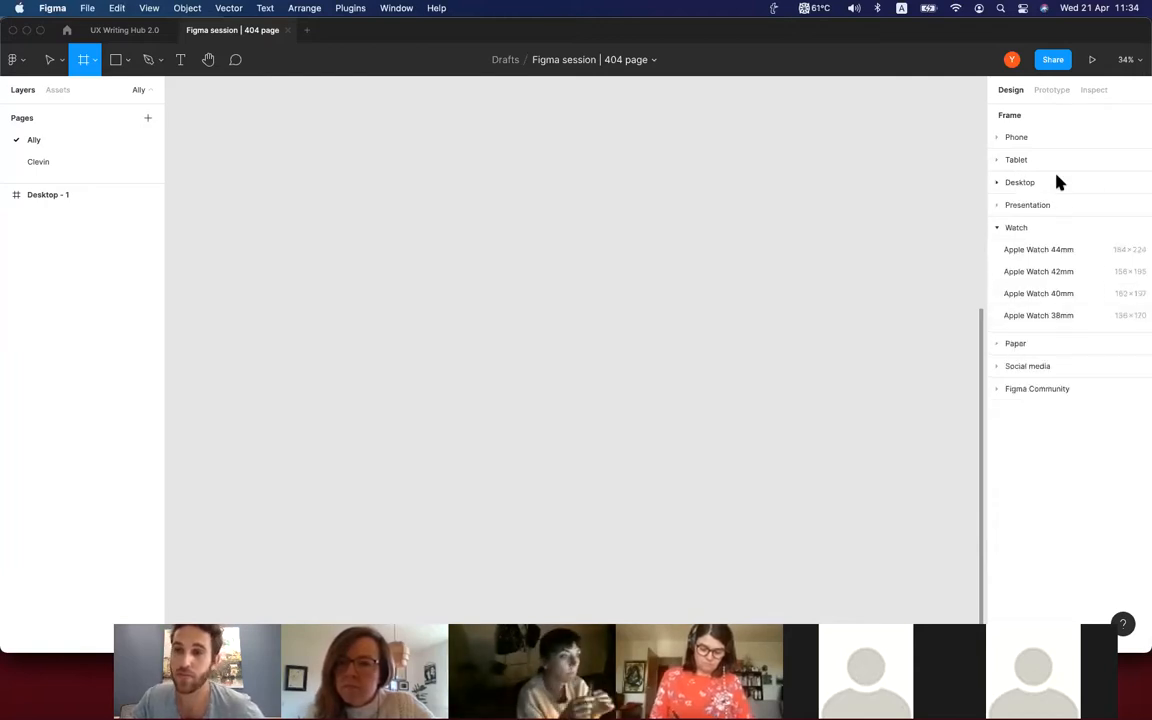
{"action": "left_click", "coordinate": [1029, 367]}
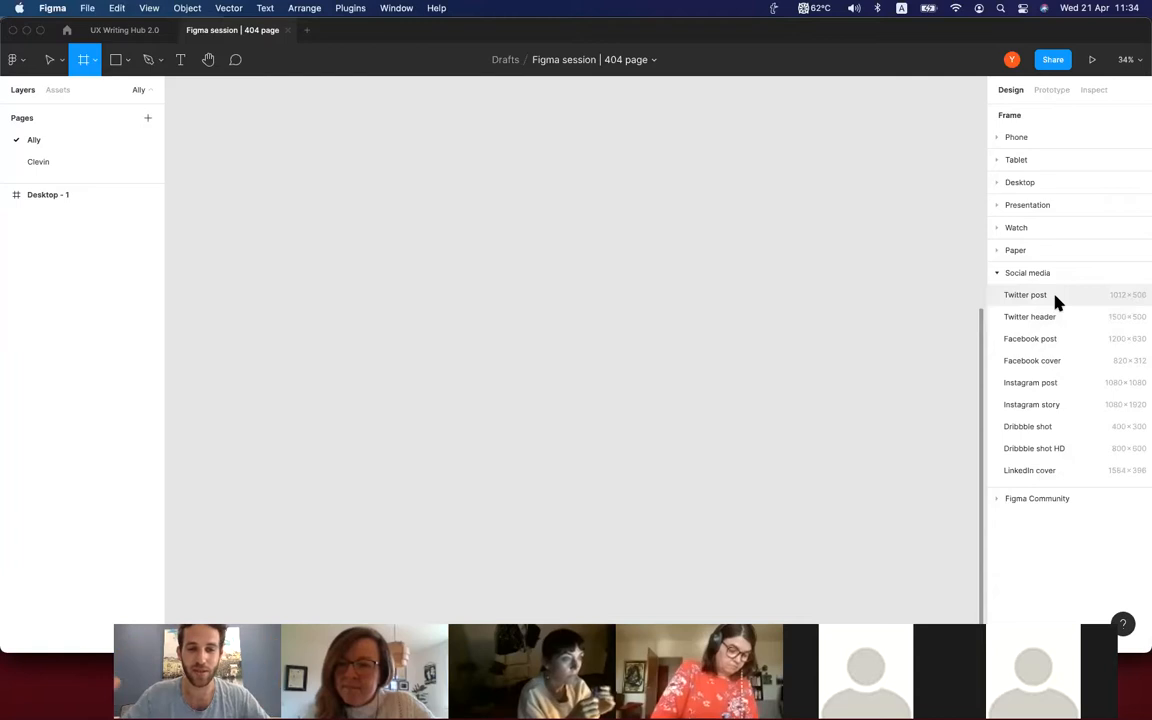
Add a 1440 × 1024 frame to the Ally page using the Desktop size preset.
{"action": "left_click", "coordinate": [1002, 183]}
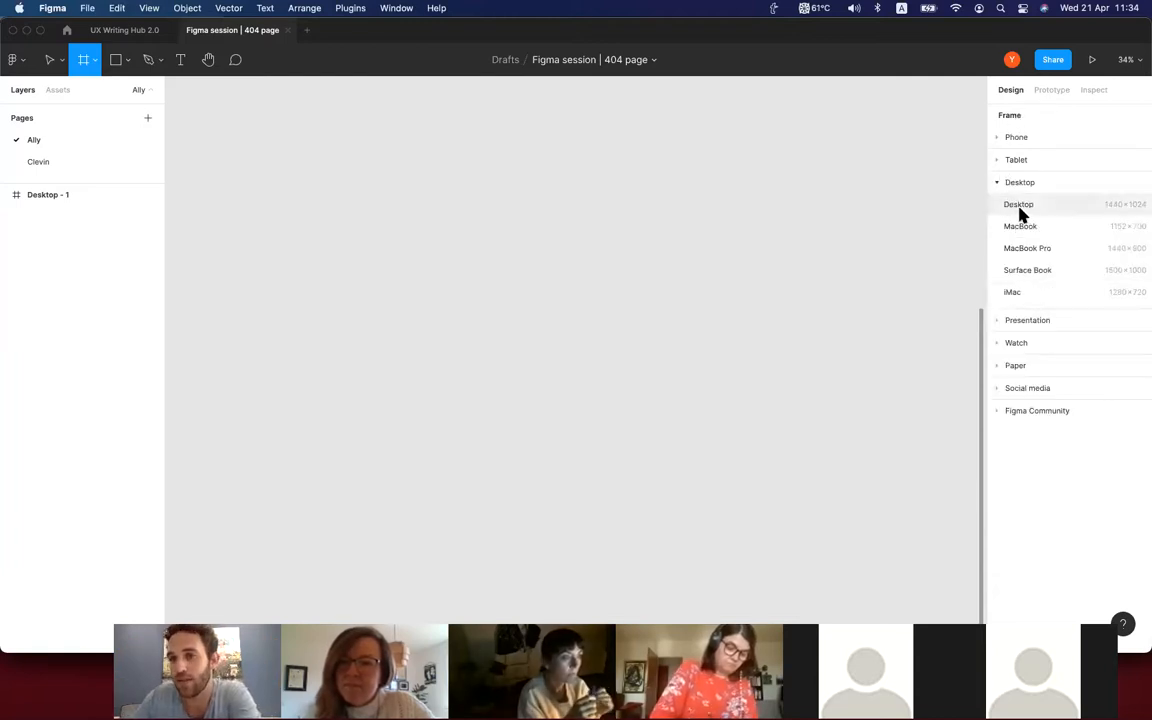
{"action": "left_click", "coordinate": [1038, 204]}
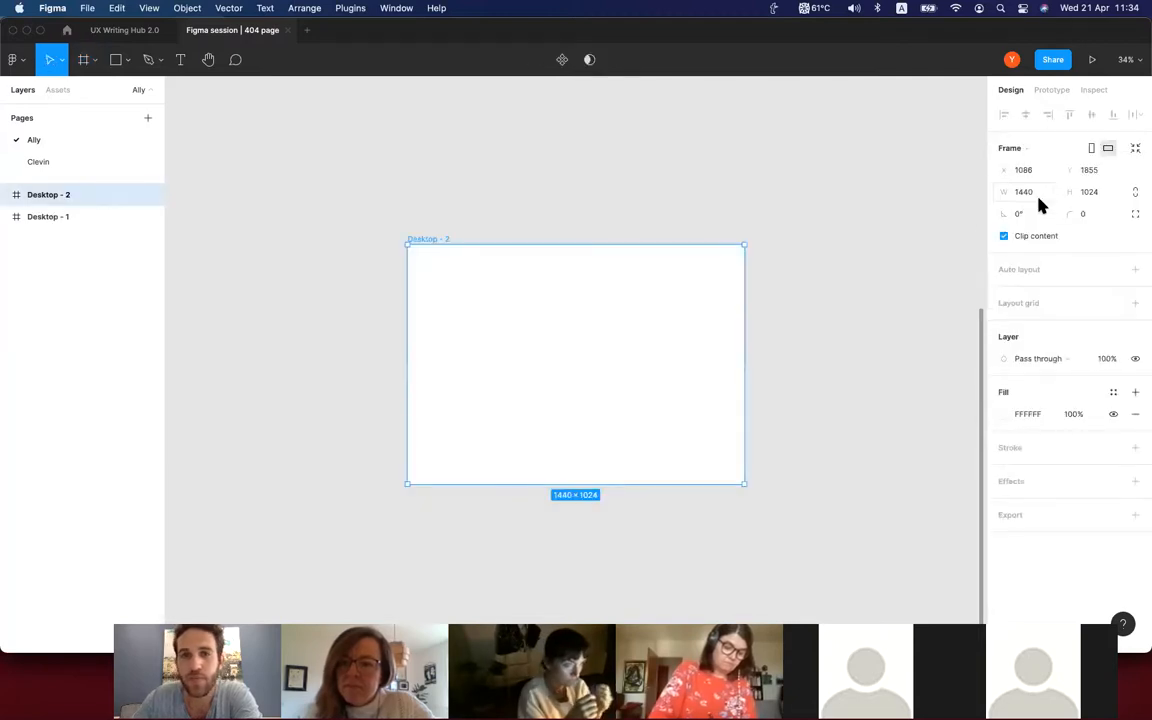
{"action": "left_click", "coordinate": [833, 316]}
Rename the new desktop frame as "Screen 1" and deselect it.
{"action": "left_click", "coordinate": [422, 232]}
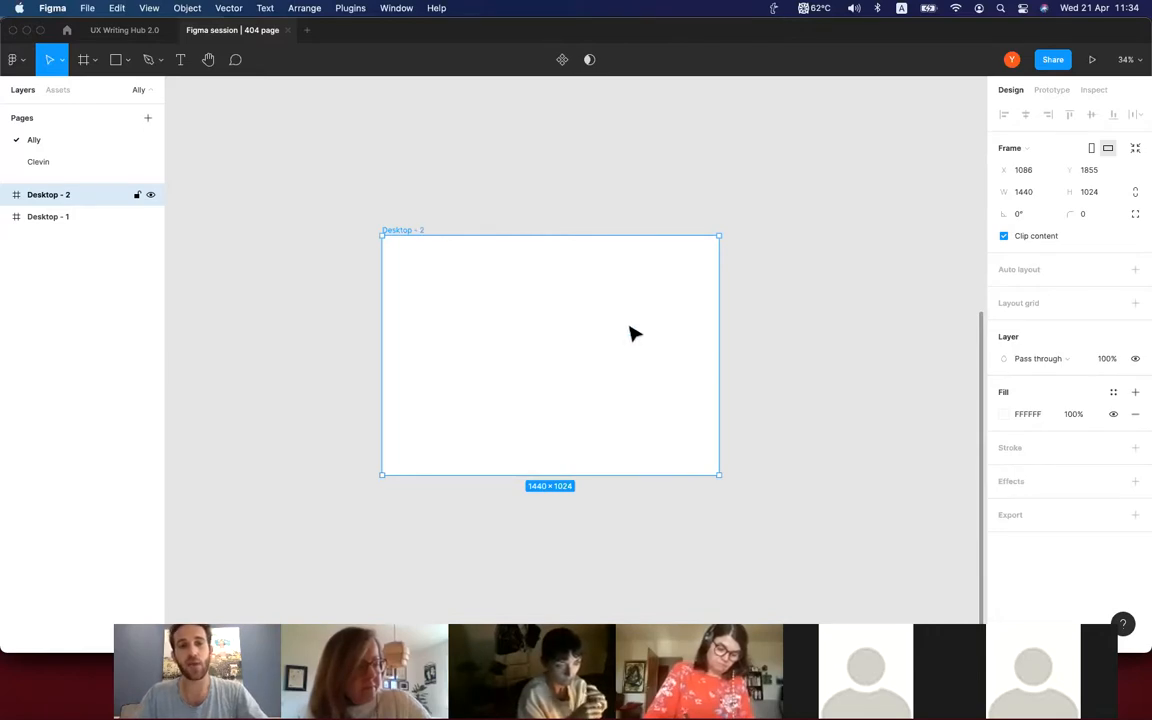
{"action": "key", "text": "super+r"}
{"action": "type", "text": "Scree"}
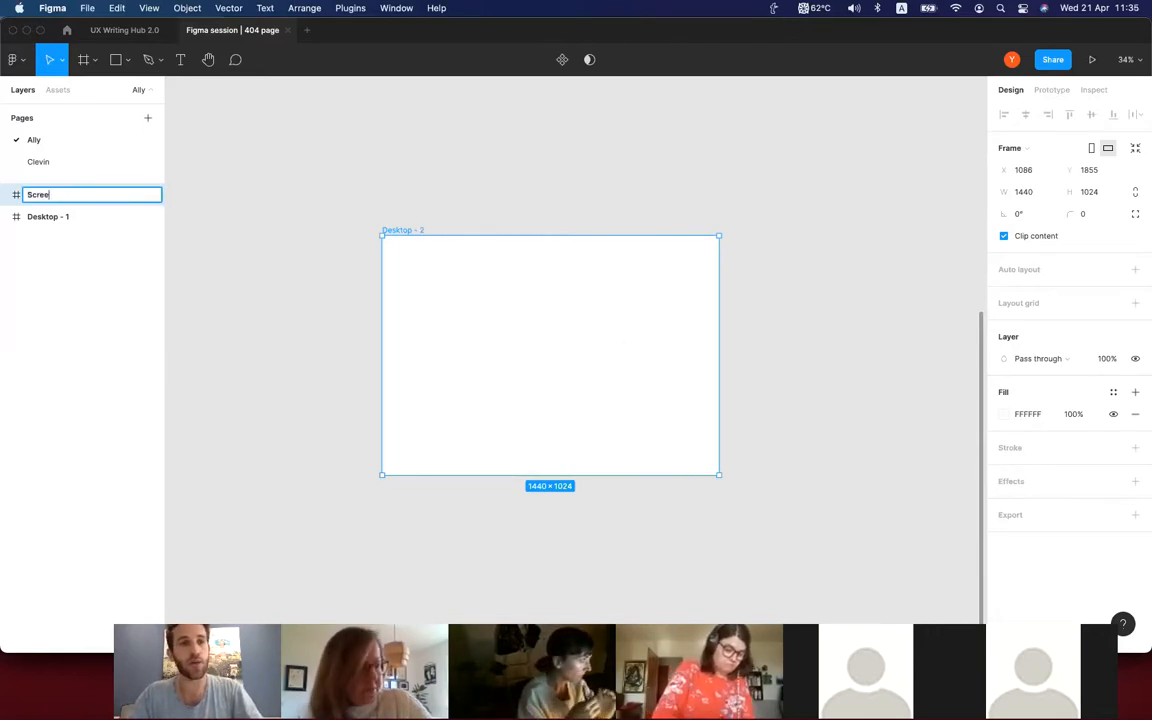
{"action": "type", "text": "n 1"}
{"action": "key", "text": "Return"}
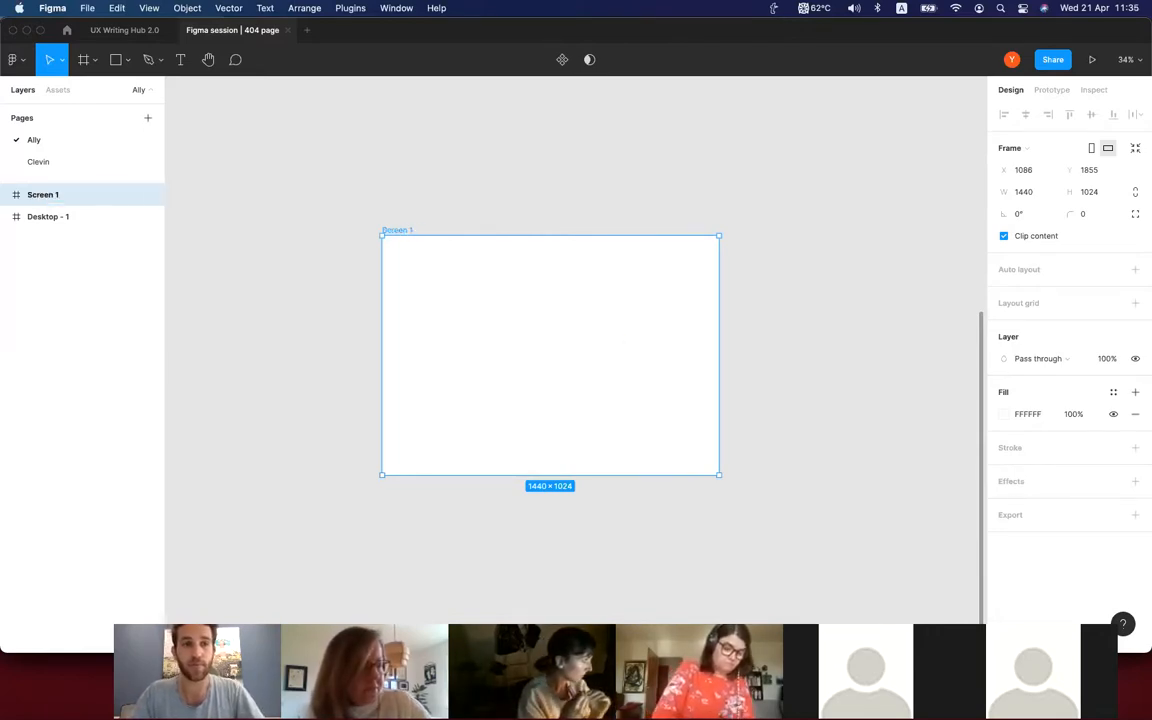
{"action": "left_click", "coordinate": [801, 377]}
Duplicate the Screen 1 frame in place and remove the copy.
{"action": "scroll", "coordinate": [801, 377], "scroll_direction": "down", "scroll_amount": 1}
{"action": "scroll", "coordinate": [801, 377], "scroll_direction": "right", "scroll_amount": 3}
{"action": "scroll", "coordinate": [801, 377], "scroll_direction": "down", "scroll_amount": 3}
{"action": "scroll", "coordinate": [806, 383], "scroll_direction": "right", "scroll_amount": 5}
{"action": "left_click", "coordinate": [282, 272]}
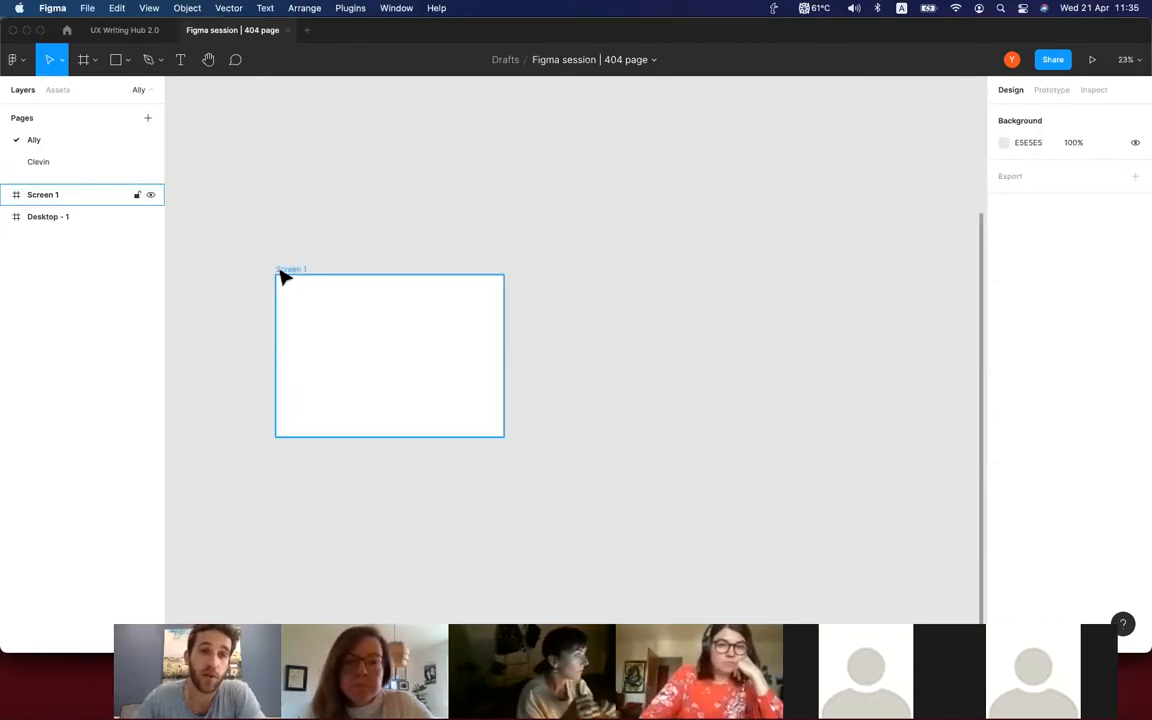
{"action": "left_click", "coordinate": [284, 274]}
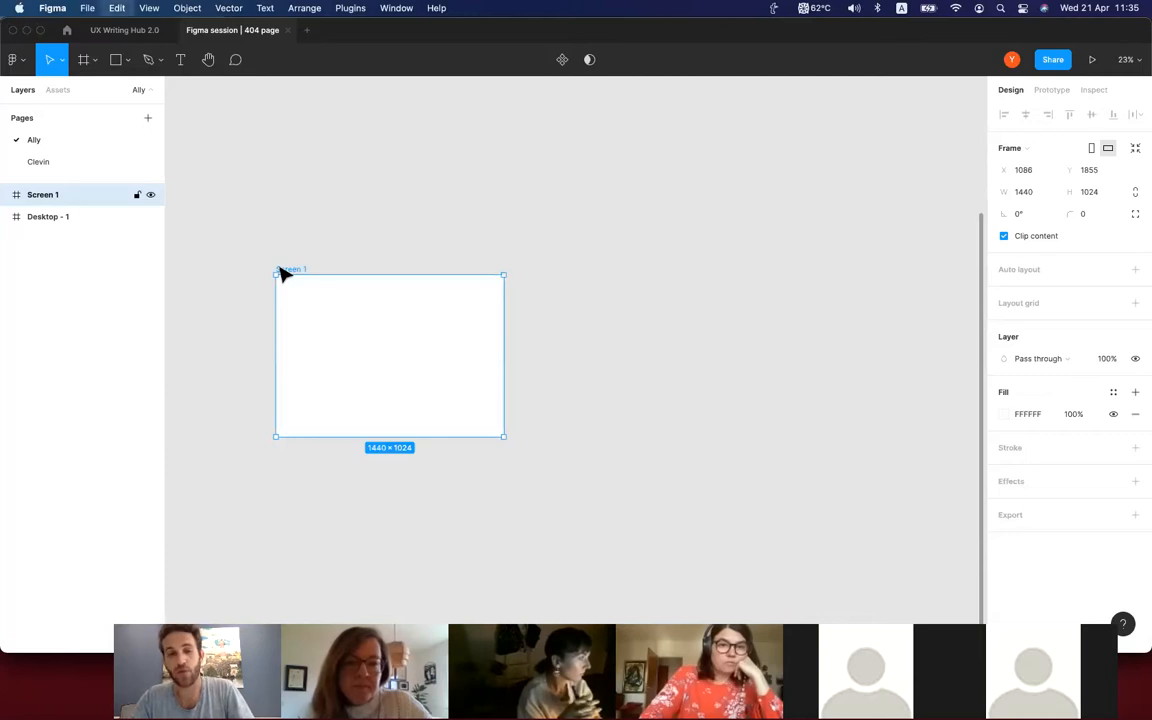
{"action": "key", "text": "super+d"}
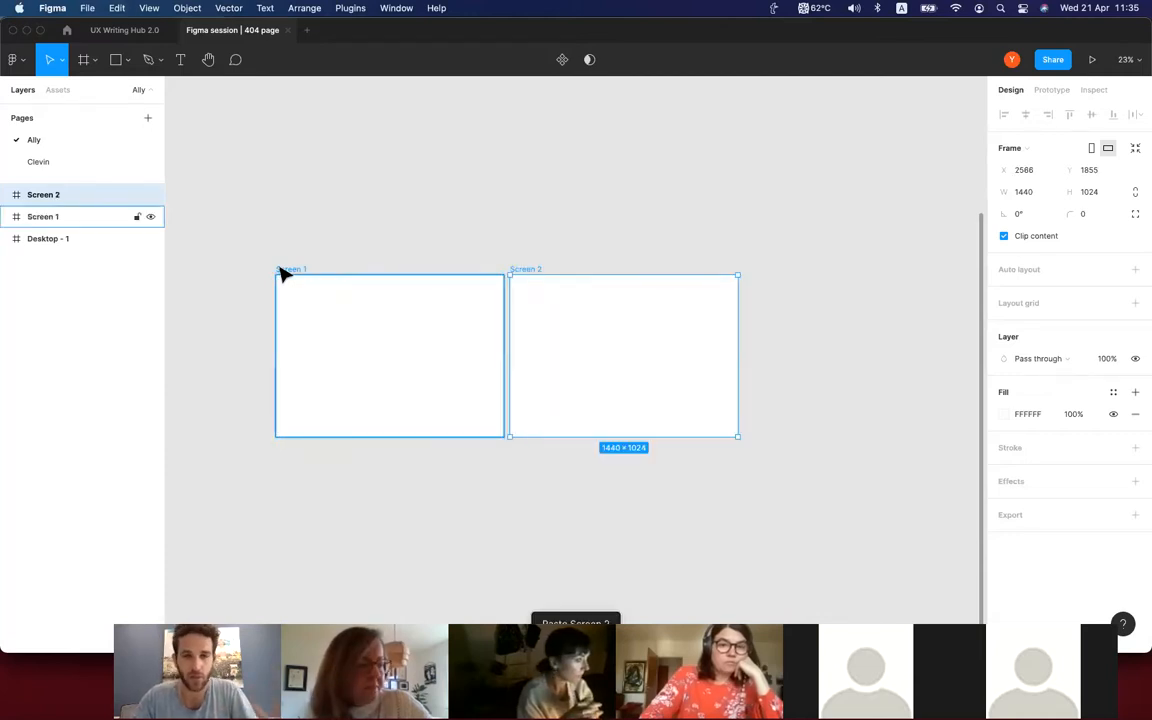
{"action": "key", "text": "Delete"}
{"action": "left_click", "coordinate": [279, 234]}
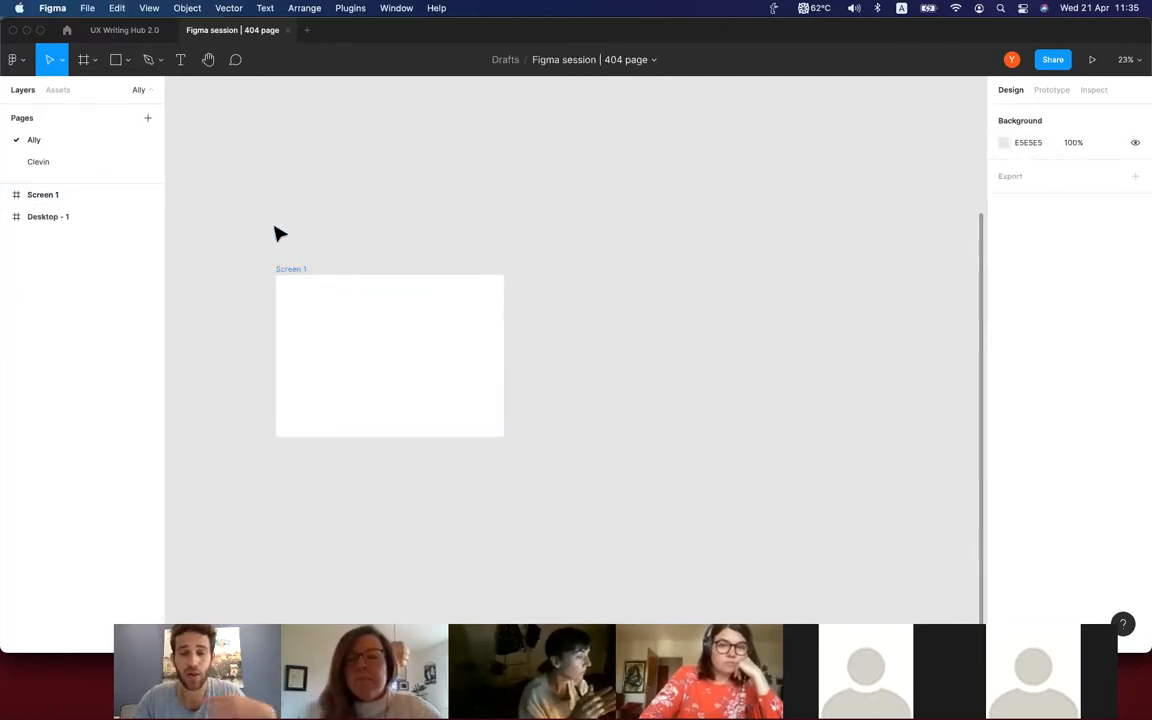
Copy the Screen 1 frame to its right at the same height, leaving a gap of about 138 px.
{"action": "scroll", "coordinate": [279, 234], "scroll_direction": "down", "scroll_amount": 1}
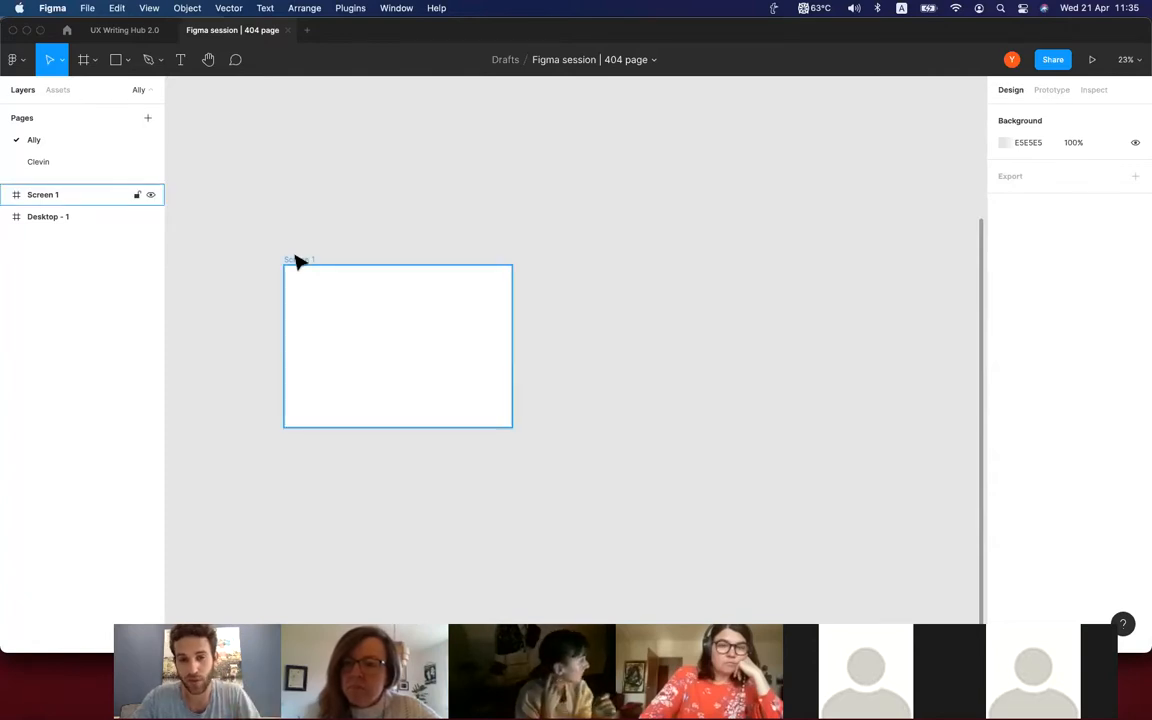
{"action": "left_click", "coordinate": [297, 262]}
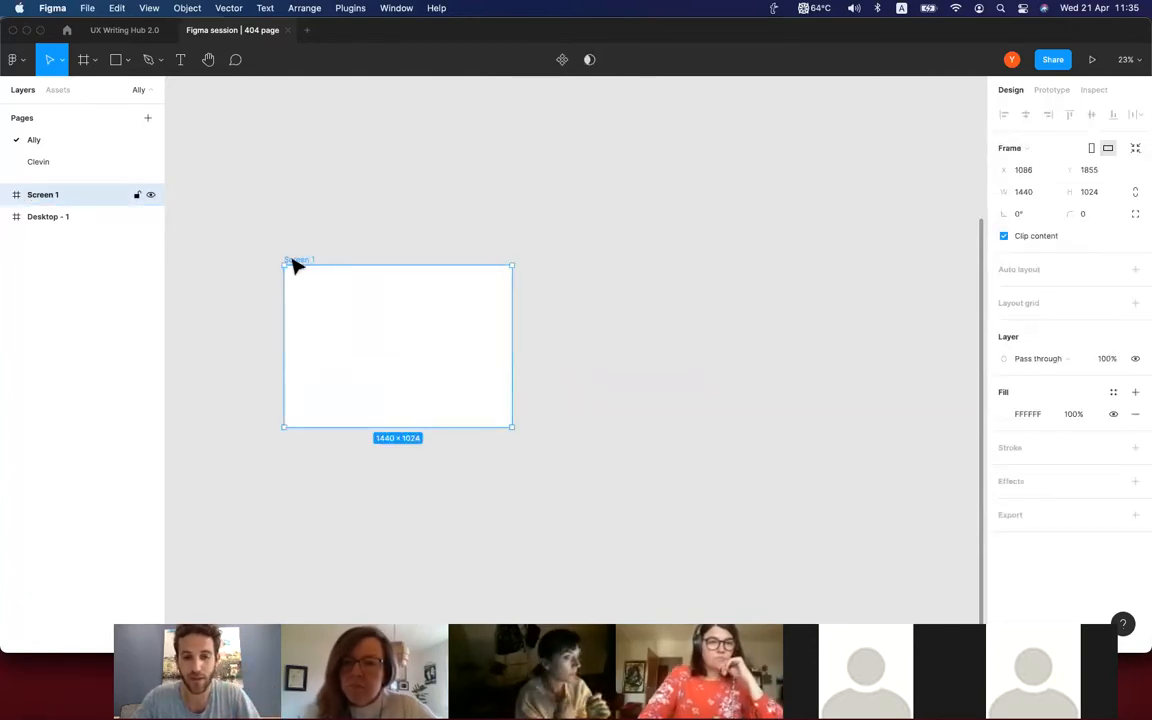
{"action": "left_click_drag", "start_coordinate": [296, 262], "coordinate": [544, 268]}
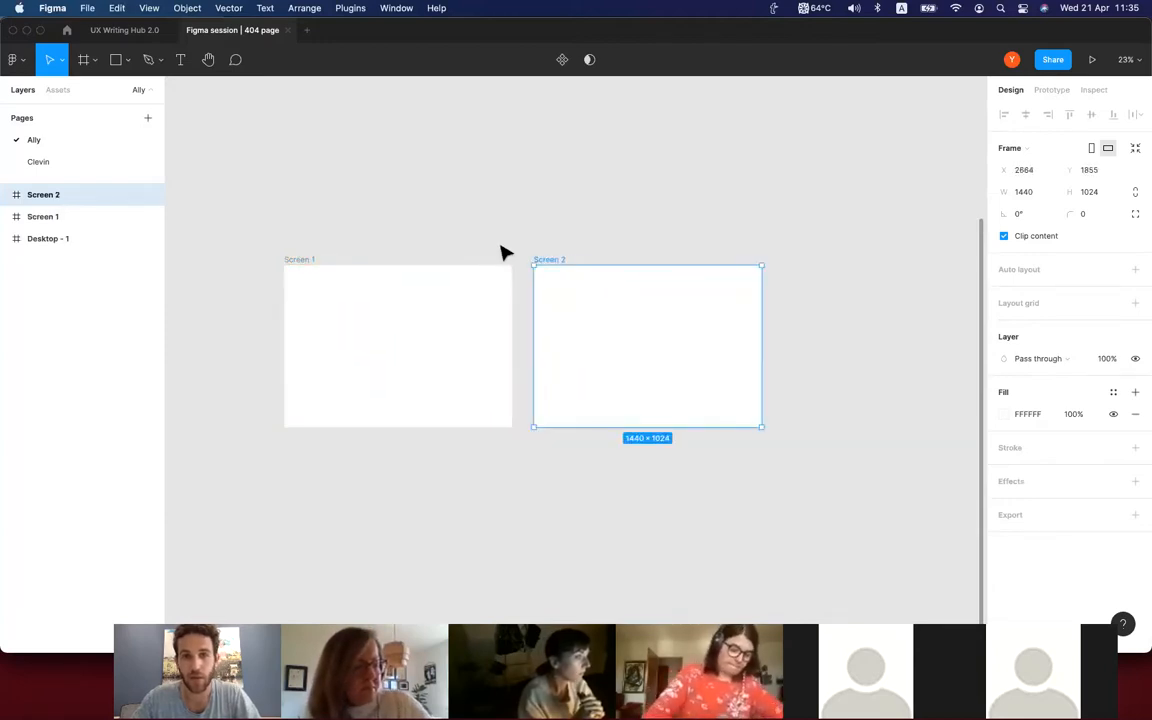
{"action": "left_click", "coordinate": [505, 253]}
{"action": "scroll", "coordinate": [505, 253], "scroll_direction": "right", "scroll_amount": 3}
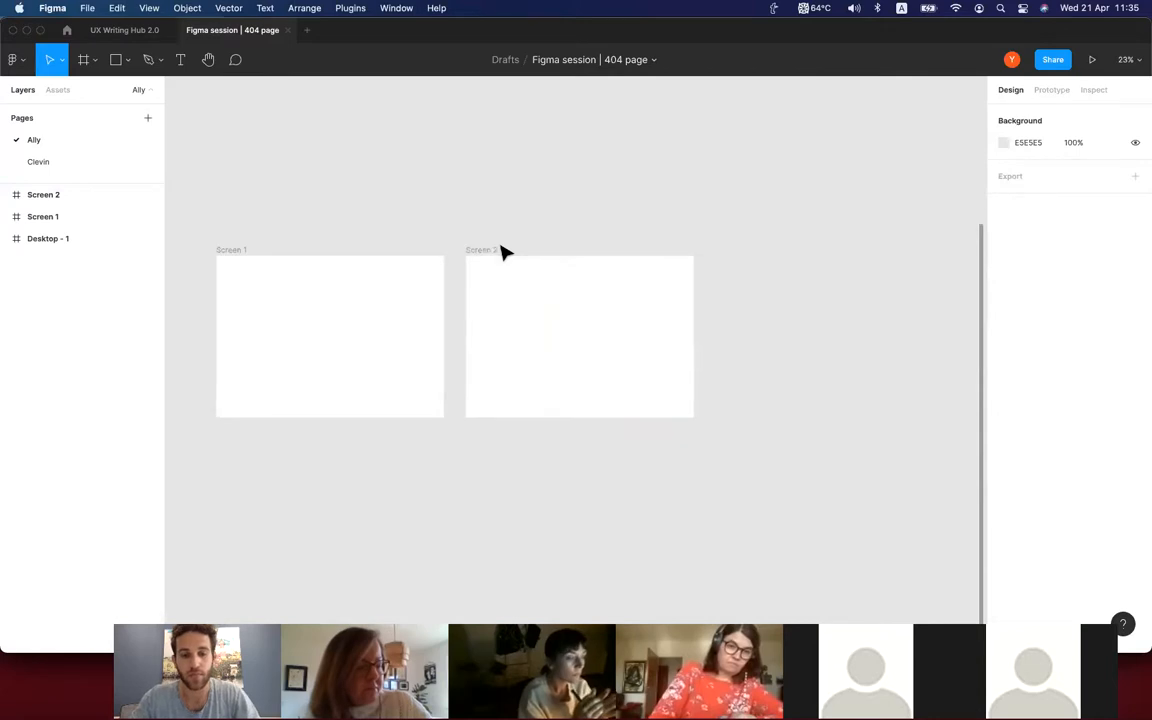
{"action": "scroll", "coordinate": [505, 253], "scroll_direction": "right", "scroll_amount": 3}
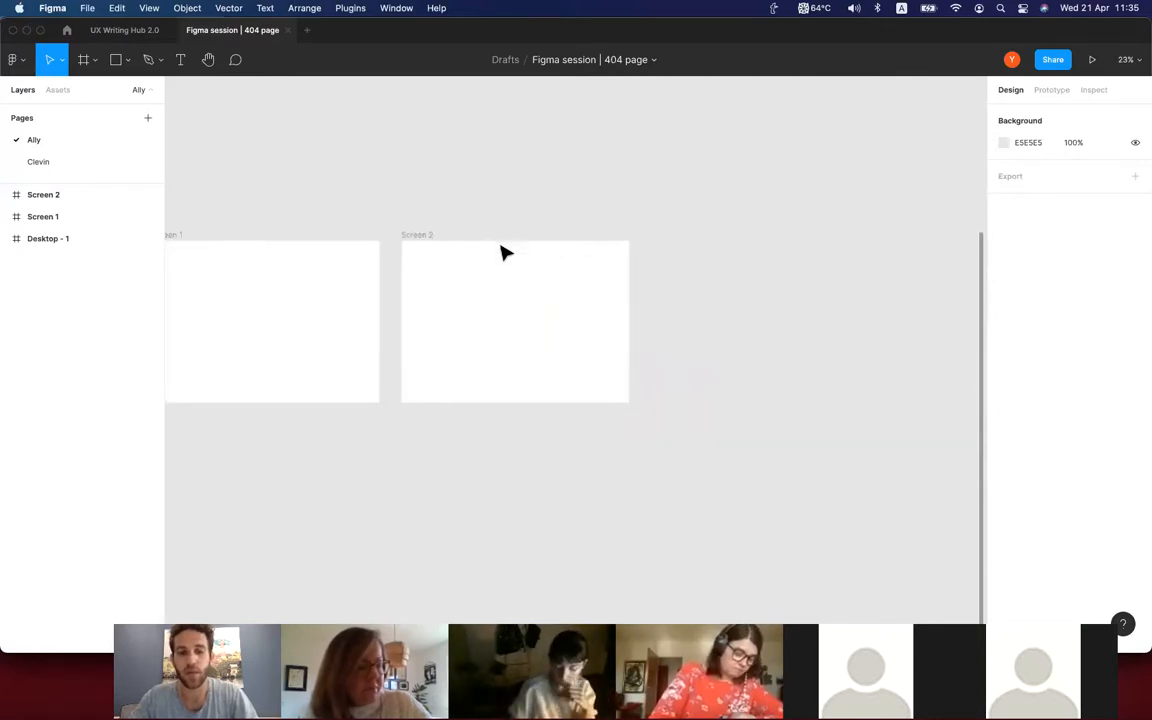
{"action": "scroll", "coordinate": [449, 221], "scroll_direction": "left", "scroll_amount": 3}
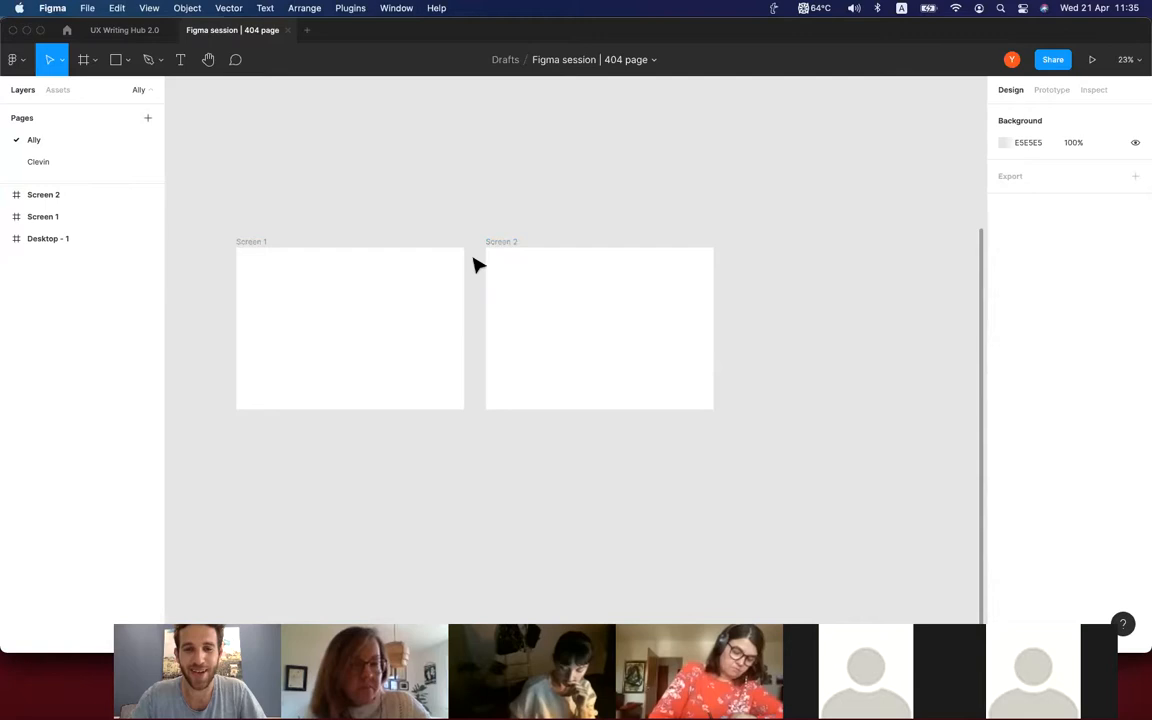
{"action": "scroll", "coordinate": [414, 162], "scroll_direction": "up", "scroll_amount": 2}
{"action": "scroll", "coordinate": [418, 163], "scroll_direction": "left", "scroll_amount": 2}
{"action": "scroll", "coordinate": [418, 163], "scroll_direction": "down", "scroll_amount": 1}
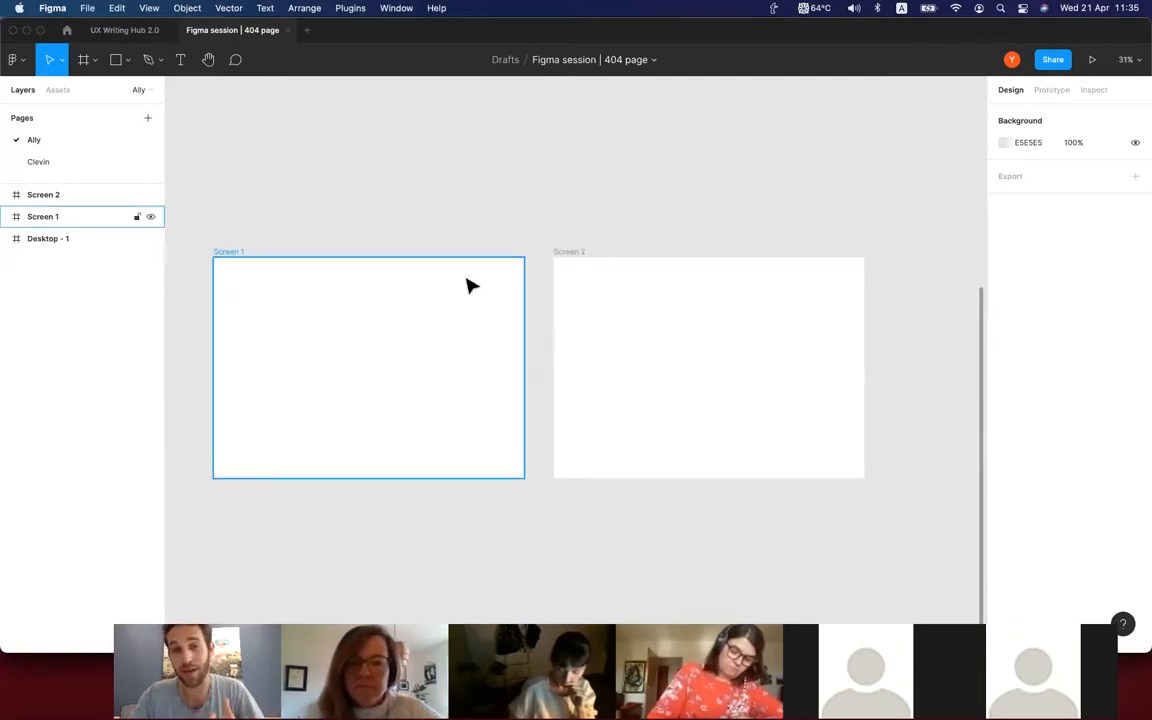
{"action": "scroll", "coordinate": [404, 387], "scroll_direction": "up", "scroll_amount": 3}
{"action": "scroll", "coordinate": [404, 387], "scroll_direction": "left", "scroll_amount": 2}
{"action": "scroll", "coordinate": [404, 387], "scroll_direction": "up", "scroll_amount": 2}
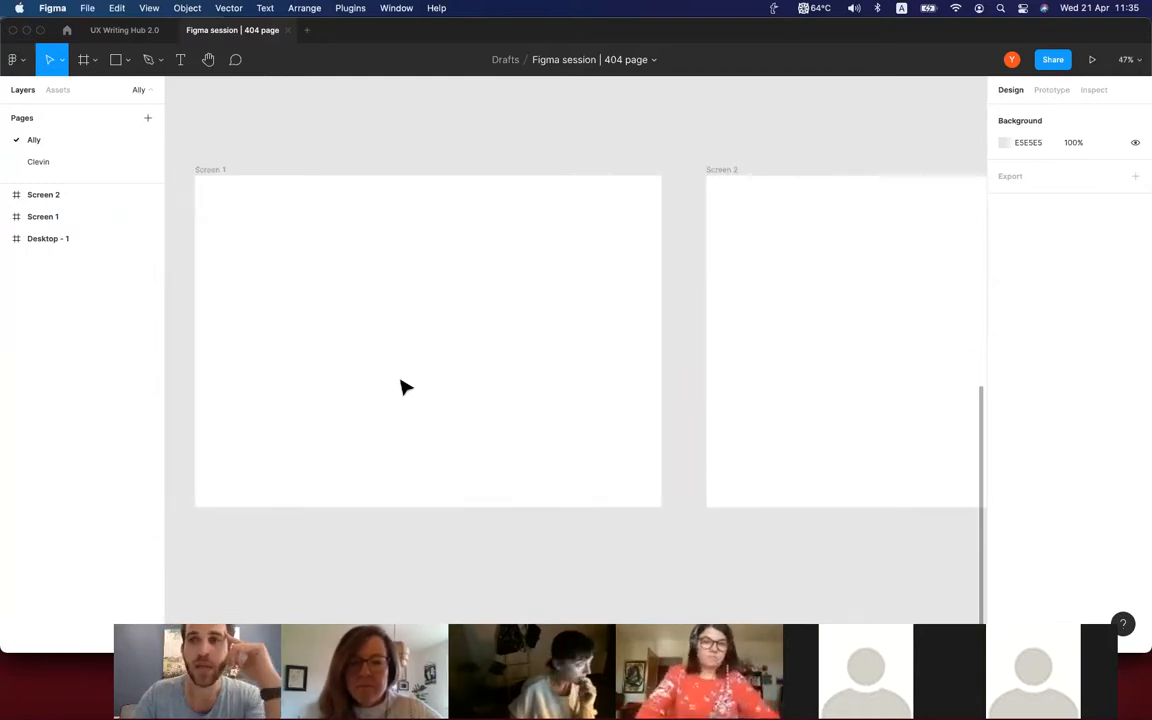
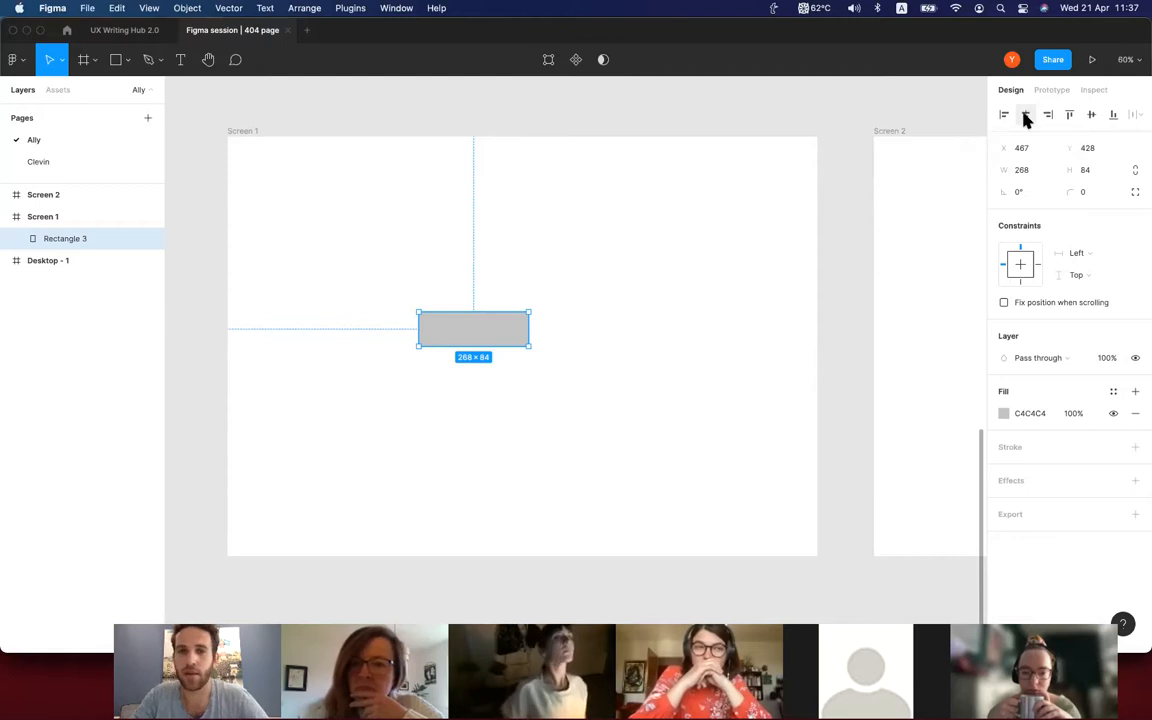
Center the grey rectangle horizontally and vertically within the Screen 1 frame and deselect it.
{"action": "key", "text": "alt+v"}
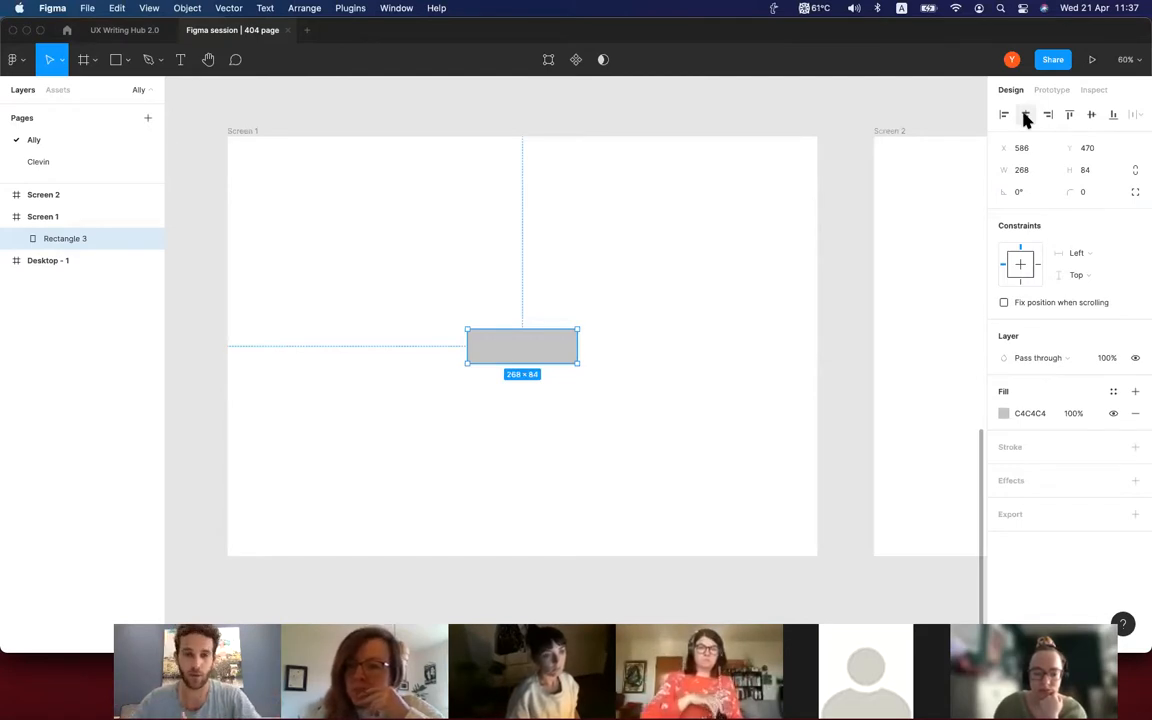
{"action": "left_click", "coordinate": [612, 329]}
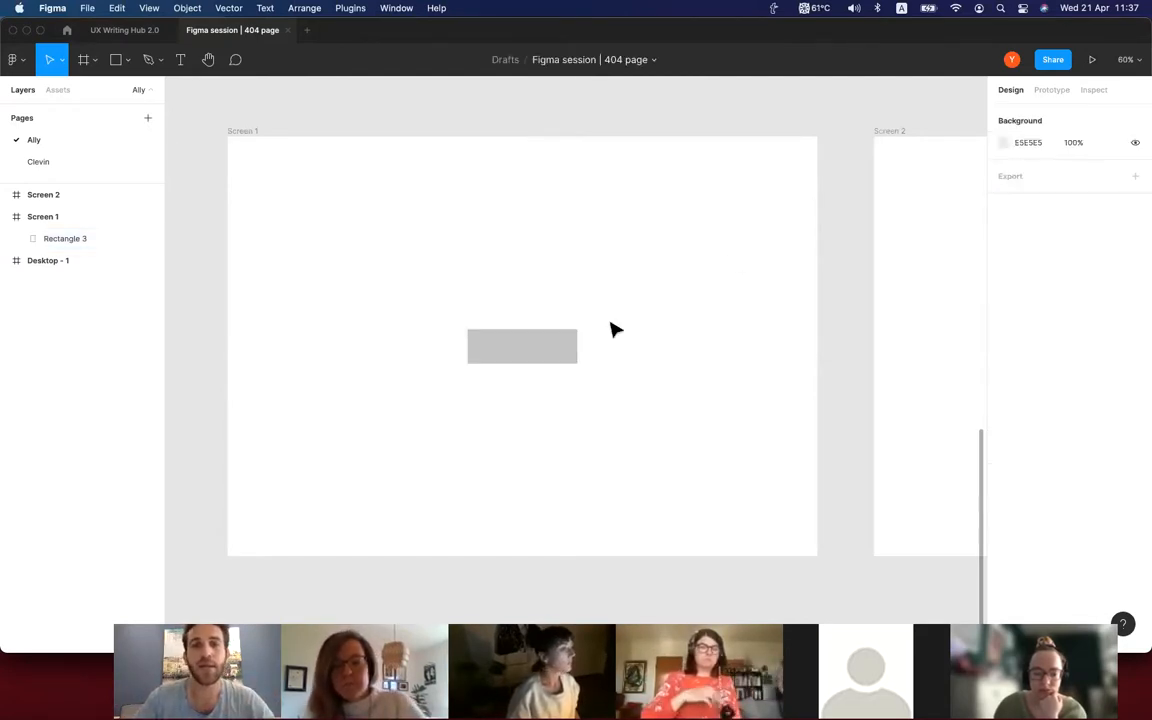
Add the text "Click Me!" on top of the grey rectangle in Screen 1.
{"action": "scroll", "coordinate": [612, 329], "scroll_direction": "up", "scroll_amount": 3}
{"action": "scroll", "coordinate": [614, 329], "scroll_direction": "left", "scroll_amount": 1}
{"action": "scroll", "coordinate": [614, 329], "scroll_direction": "down", "scroll_amount": 1}
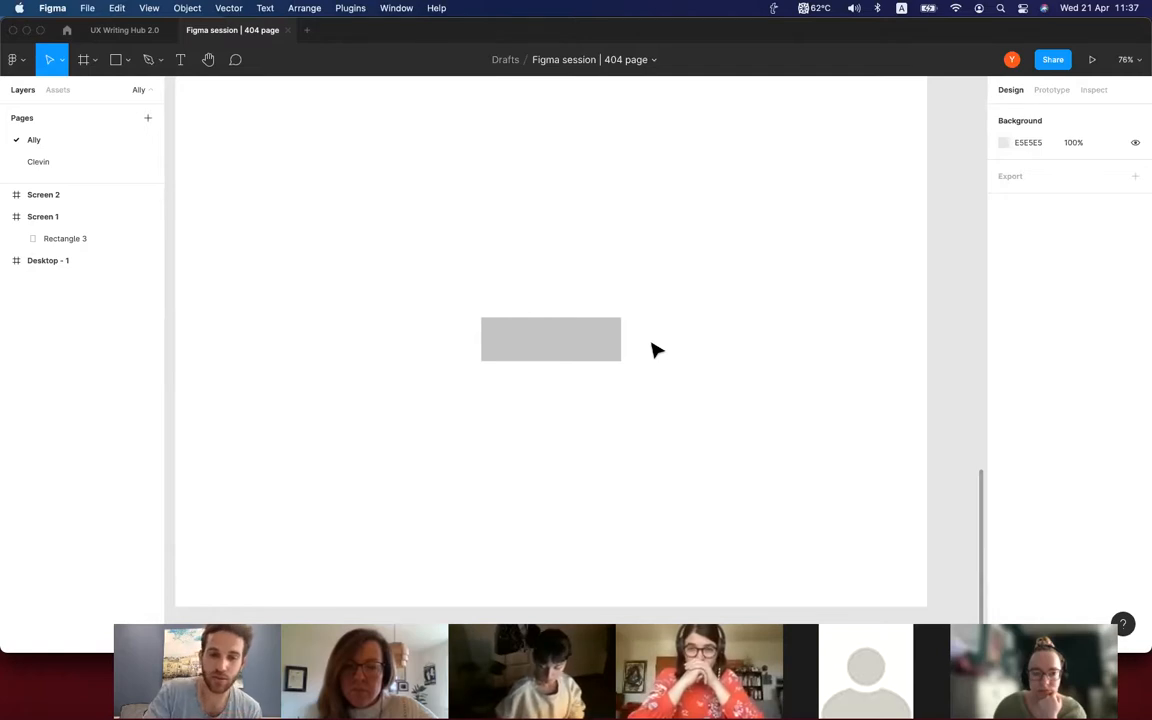
{"action": "key", "text": "t"}
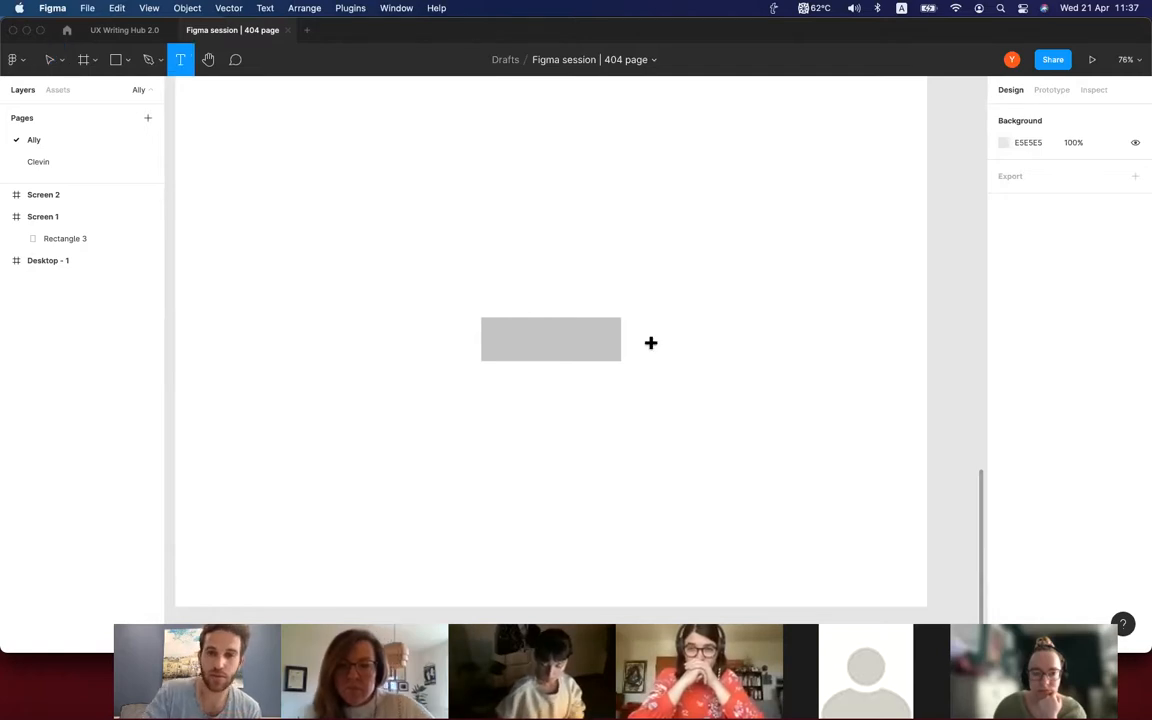
{"action": "left_click", "coordinate": [513, 334]}
{"action": "type", "text": "Click Me!@"}
{"action": "key", "text": "BackSpace"}
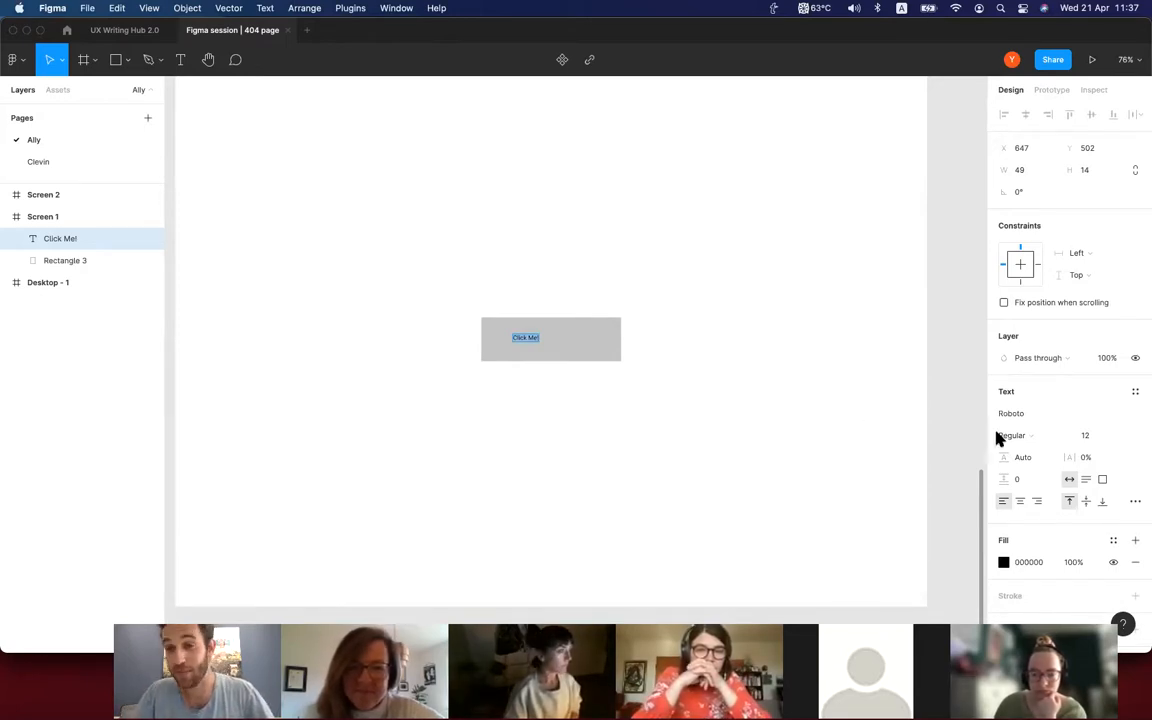
Set the font size of the "Click Me!" text to 30.
{"action": "left_click", "coordinate": [1090, 437]}
{"action": "type", "text": "30"}
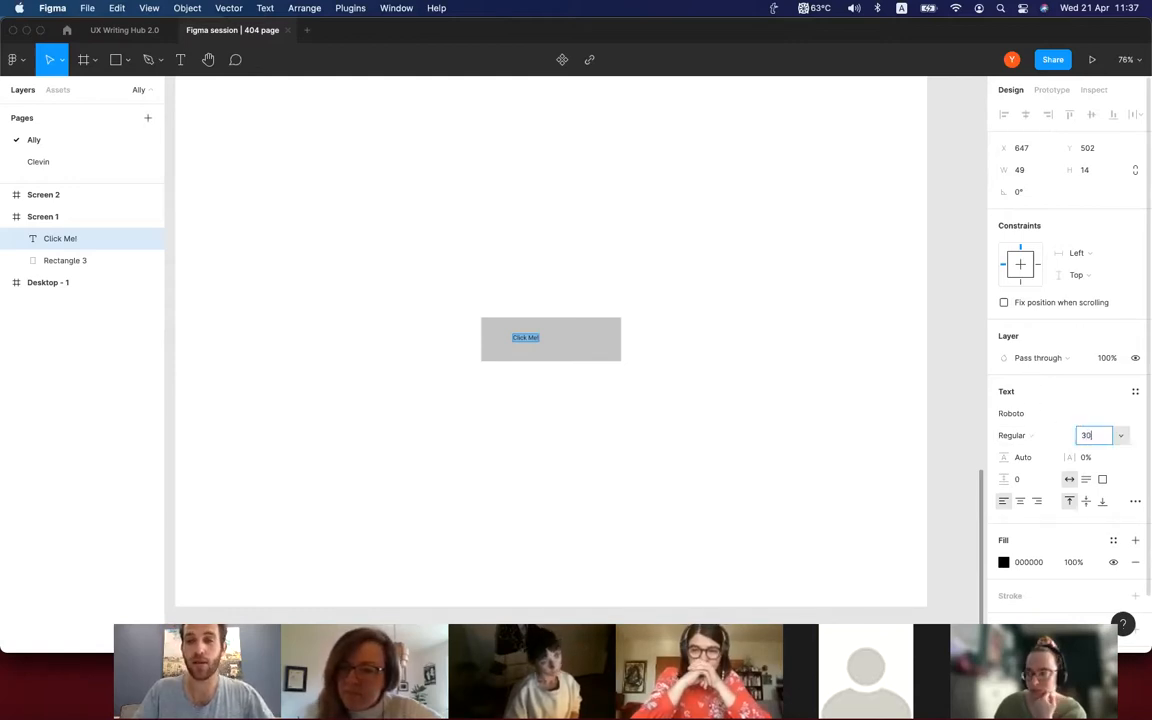
{"action": "key", "text": "Return"}
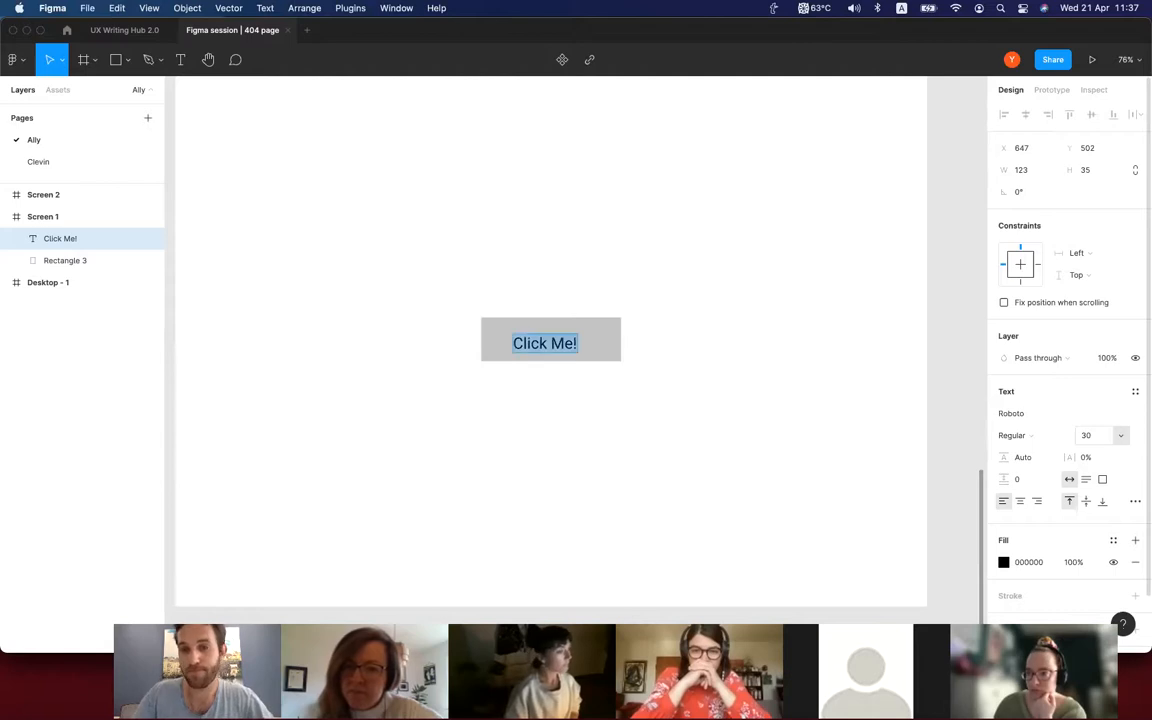
{"action": "left_click", "coordinate": [783, 398]}
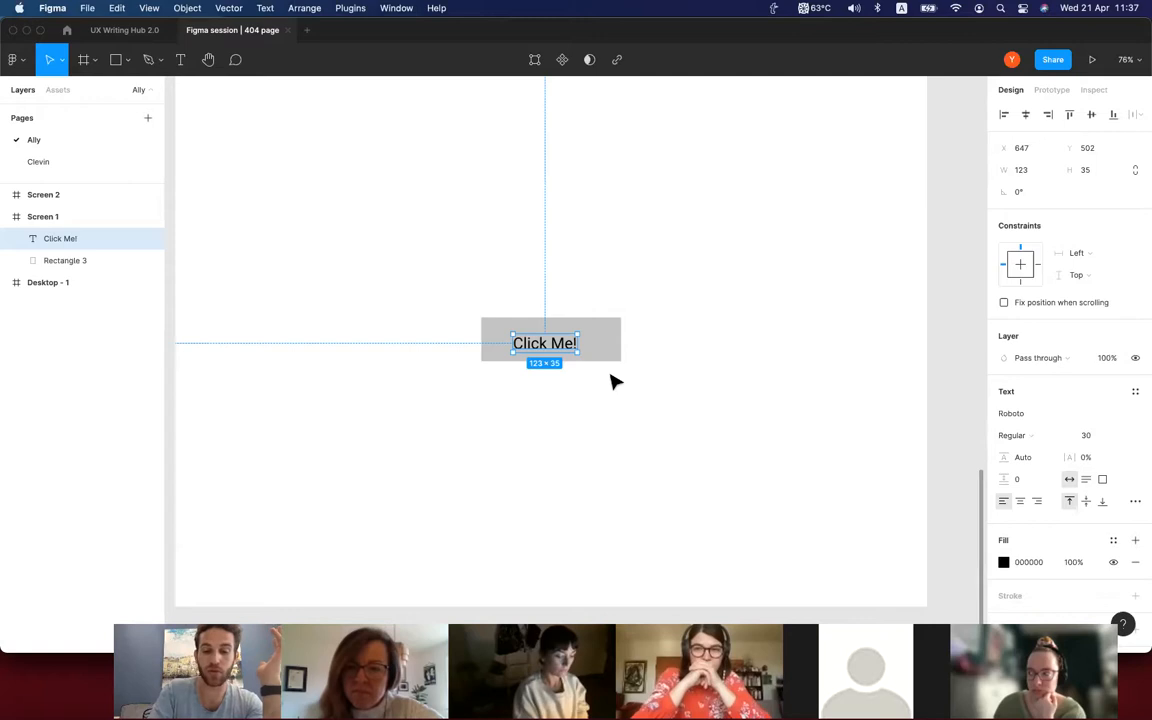
Make the "Click Me!" text bold, switch italic on and off again, and deselect it.
{"action": "key", "text": "super+b"}
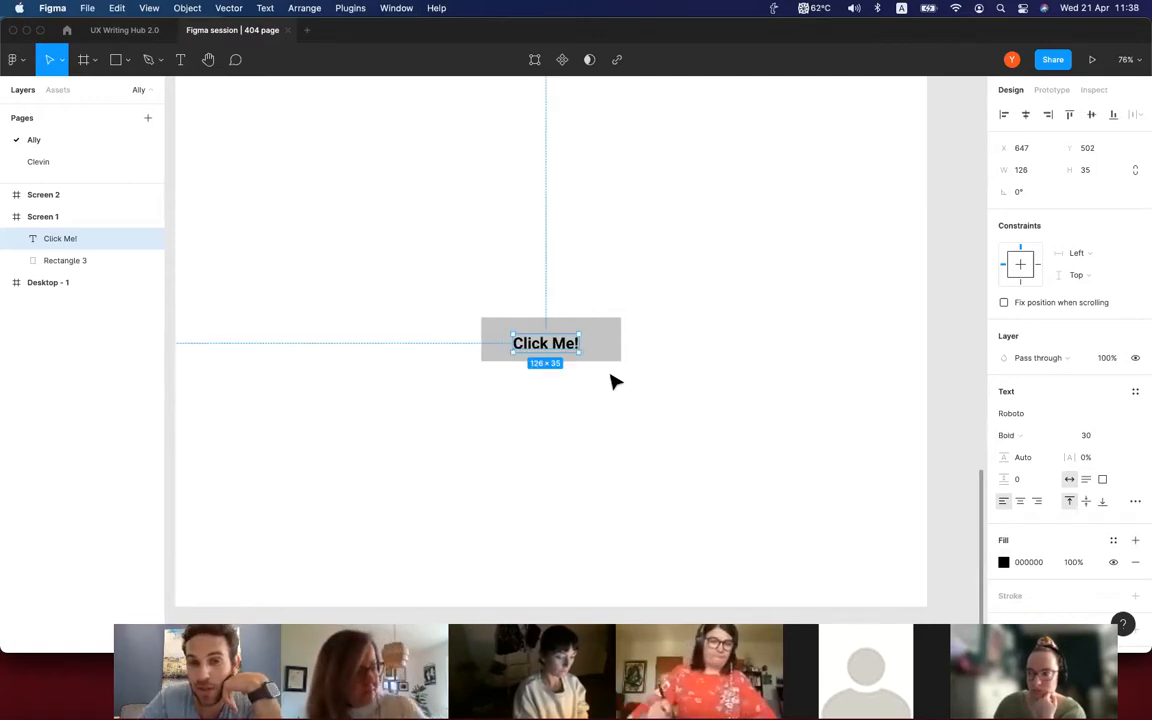
{"action": "key", "text": "super+i"}
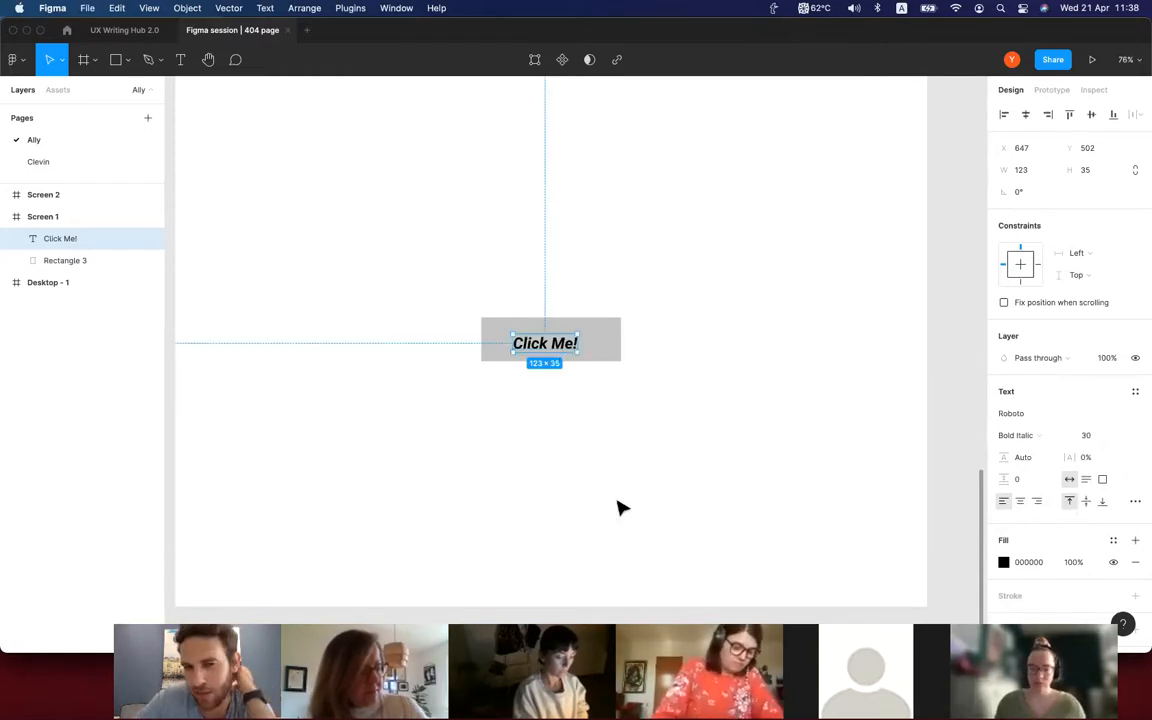
{"action": "key", "text": "super+i"}
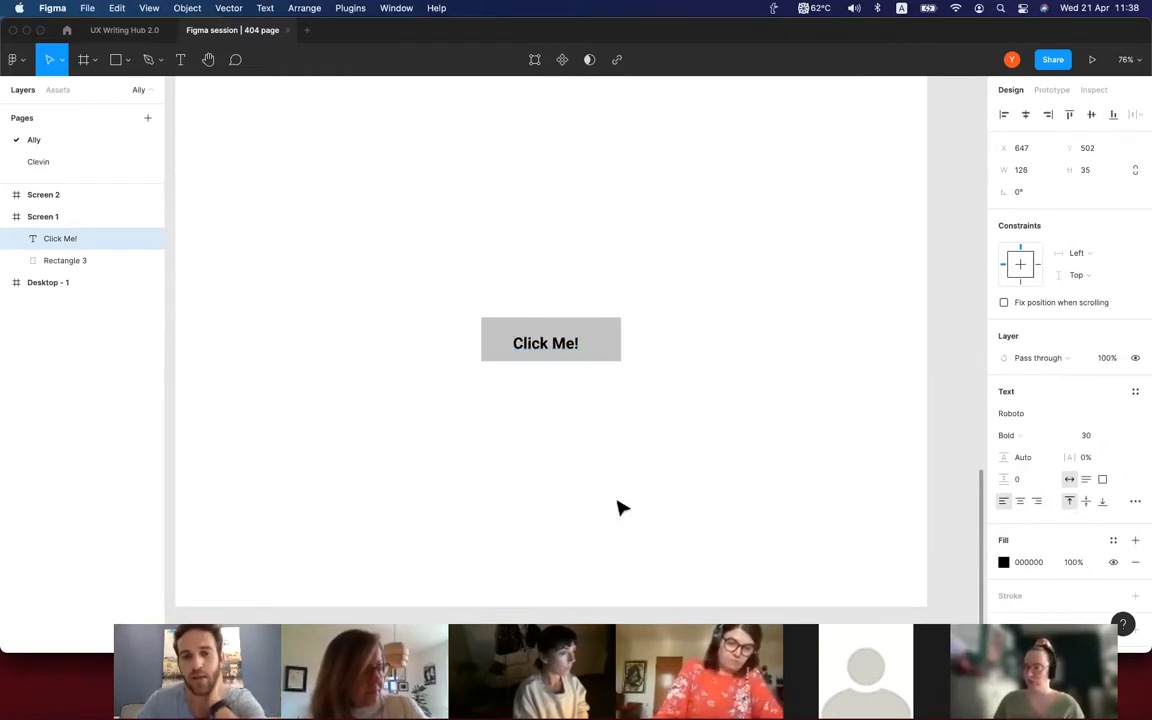
{"action": "scroll", "coordinate": [610, 504], "scroll_direction": "left", "scroll_amount": 1}
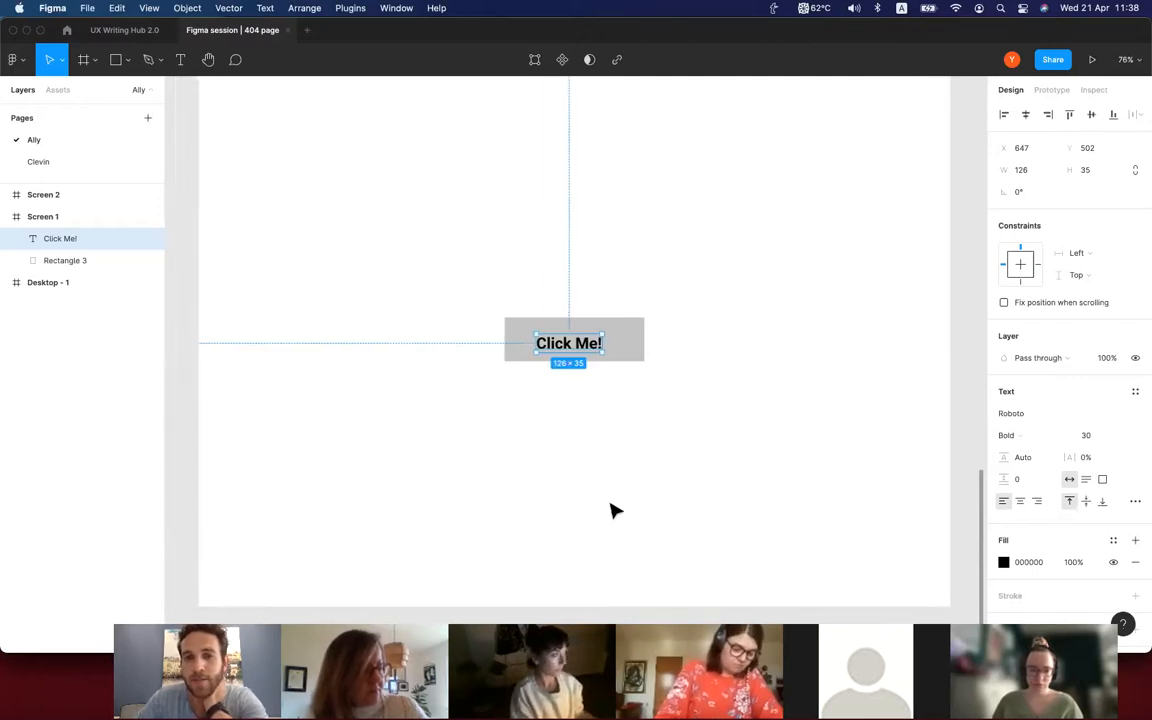
{"action": "left_click", "coordinate": [615, 511]}
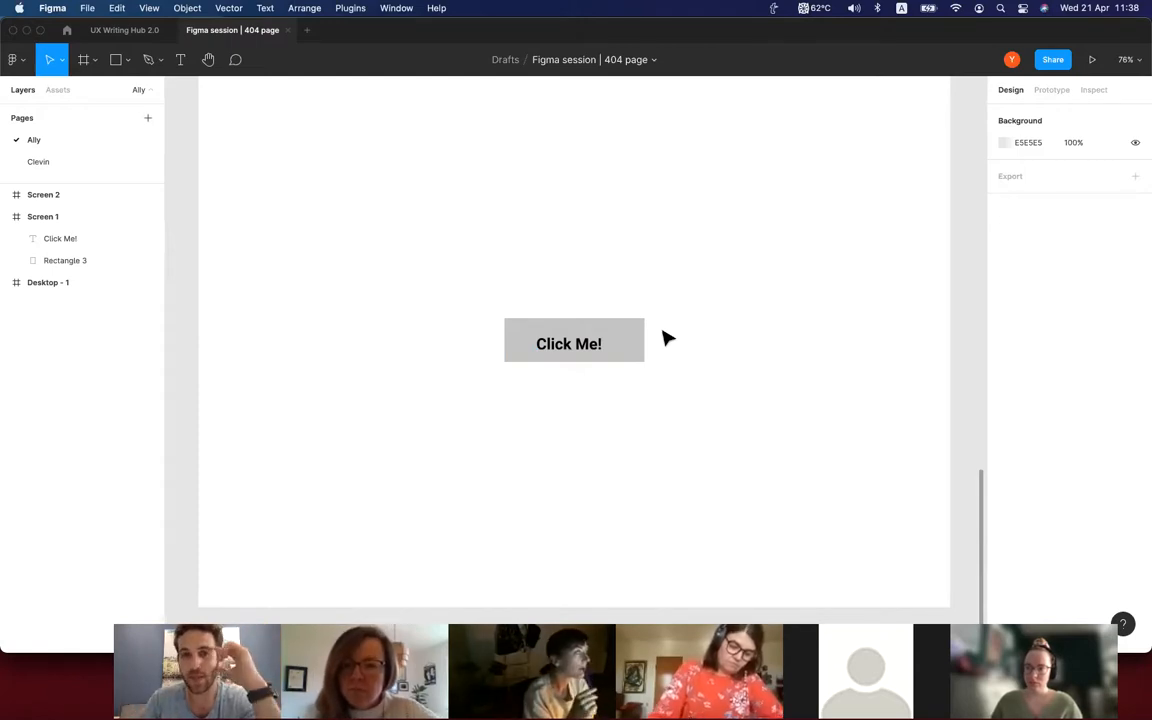
Try centering the "Click Me!" text on the grey rectangle by hand and undo the move.
{"action": "left_click_drag", "start_coordinate": [595, 351], "coordinate": [600, 345]}
{"action": "left_click", "coordinate": [575, 470]}
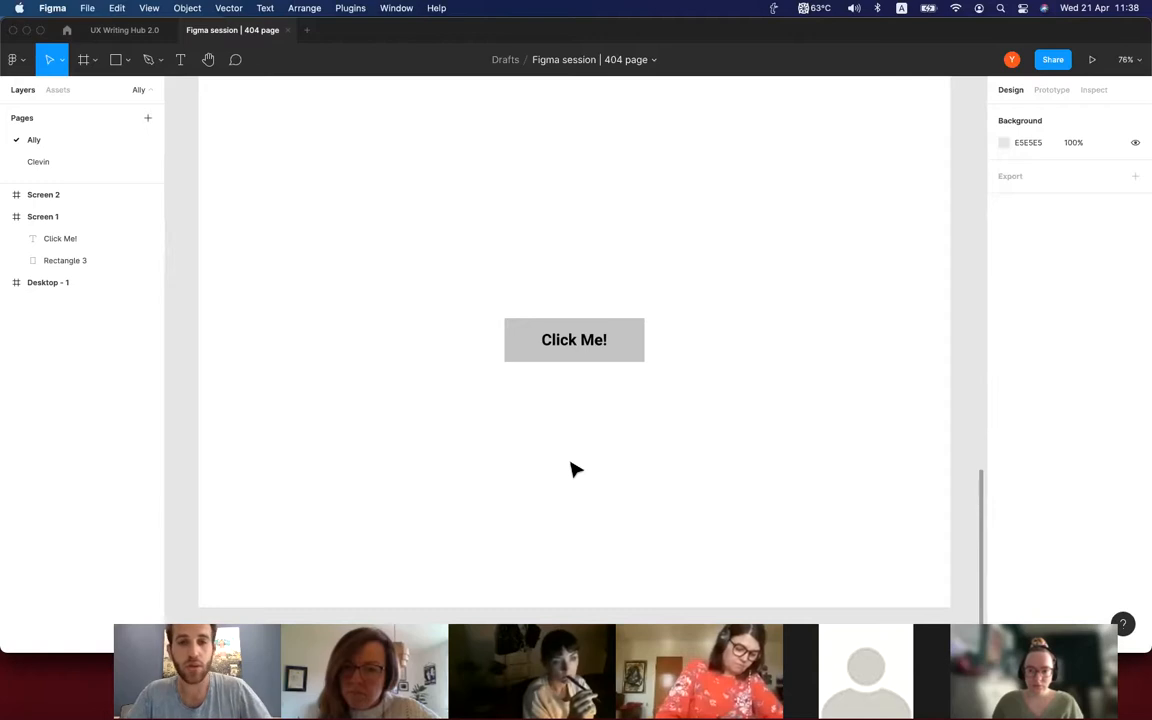
{"action": "key", "text": "super+z"}
{"action": "key", "text": "super+z"}
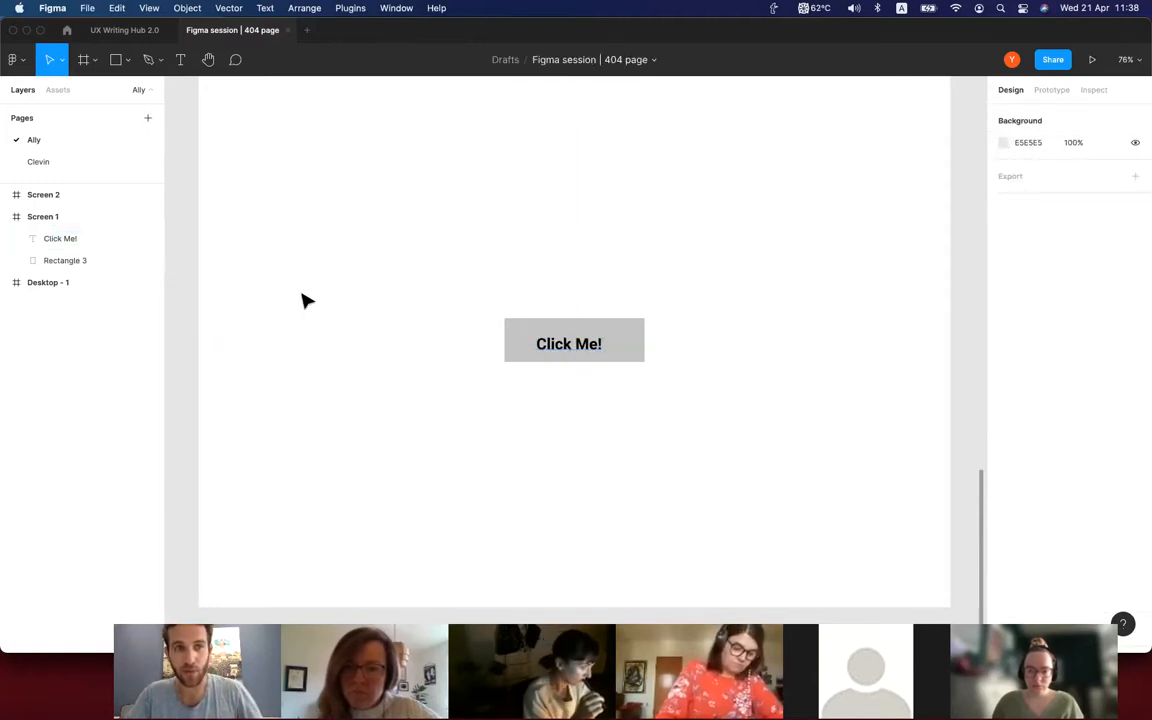
Align the horizontal and vertical centers of the "Click Me!" text and the grey rectangle, and deselect both.
{"action": "left_click", "coordinate": [81, 246]}
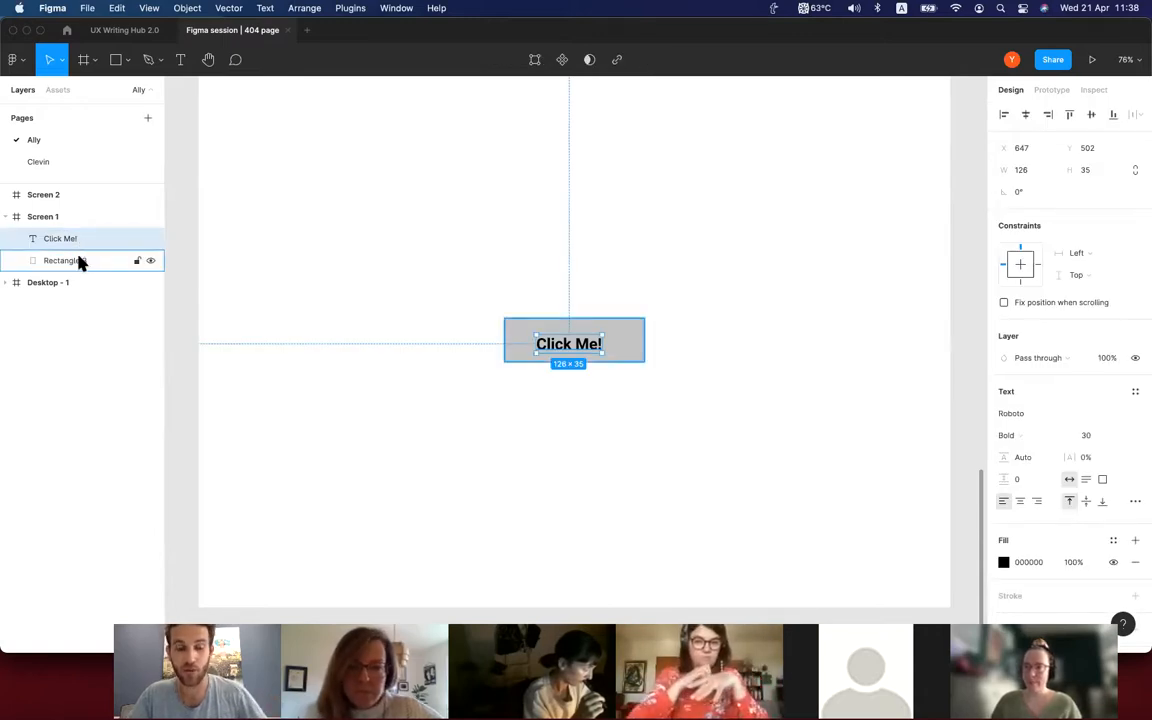
{"action": "left_click", "coordinate": [81, 262], "text": "shift"}
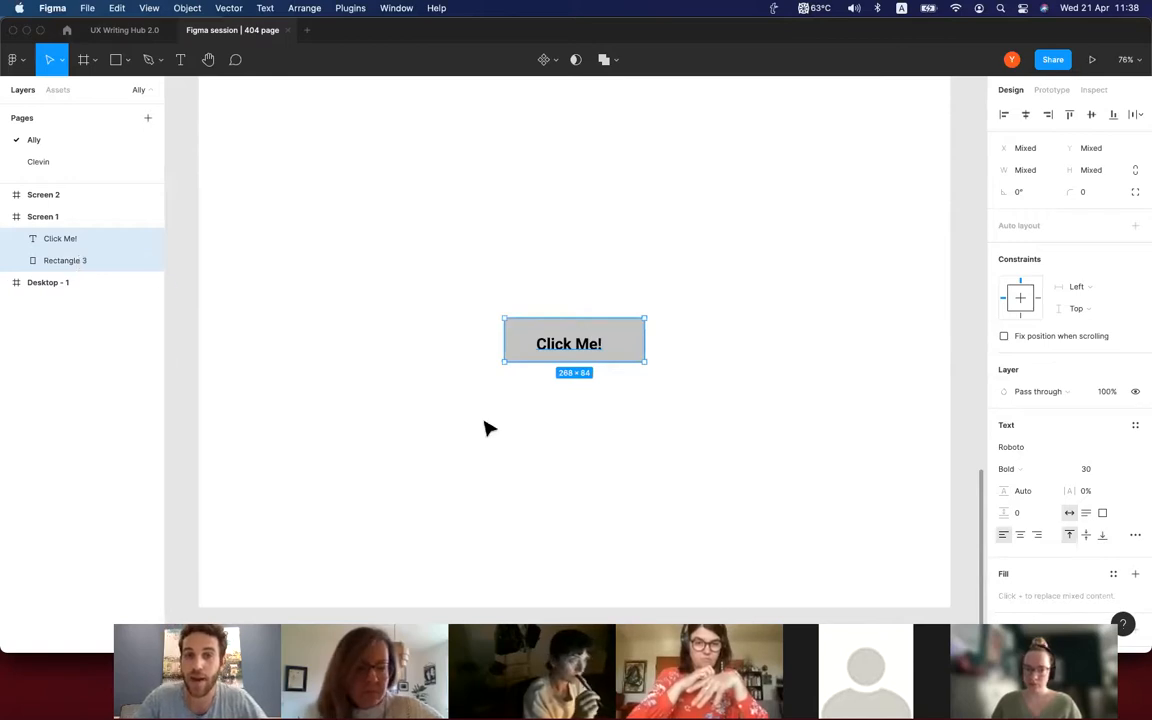
{"action": "key", "text": "super+equal"}
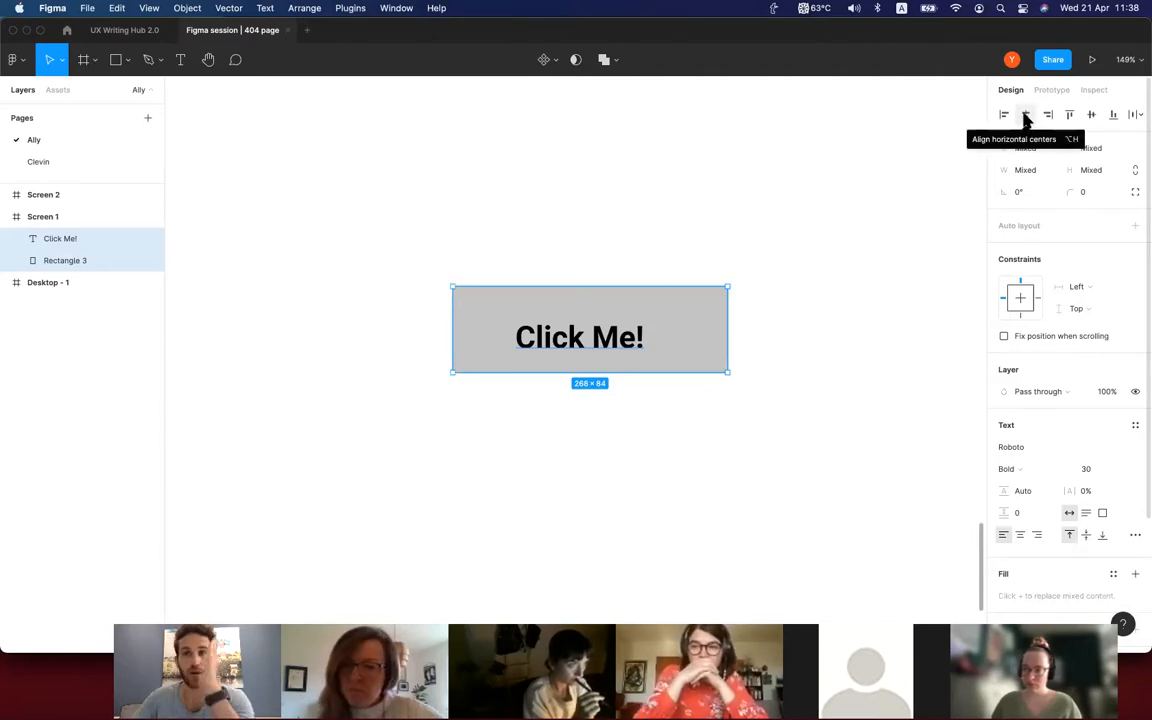
{"action": "left_click", "coordinate": [1025, 116]}
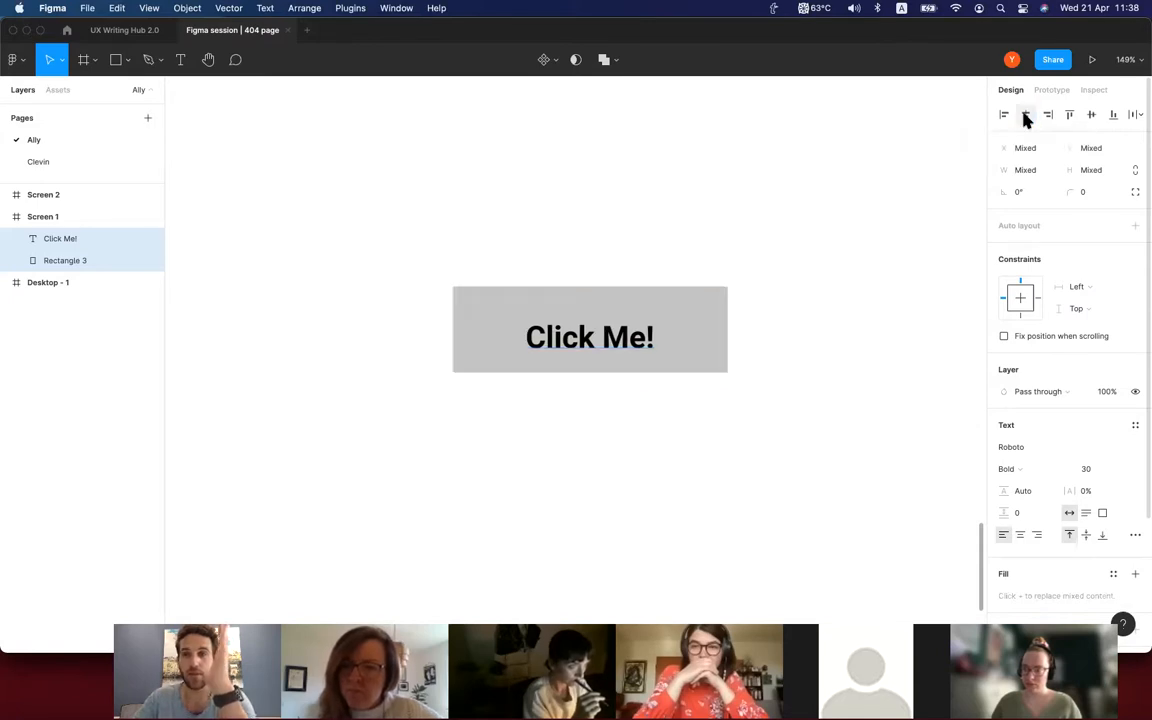
{"action": "left_click", "coordinate": [1091, 116]}
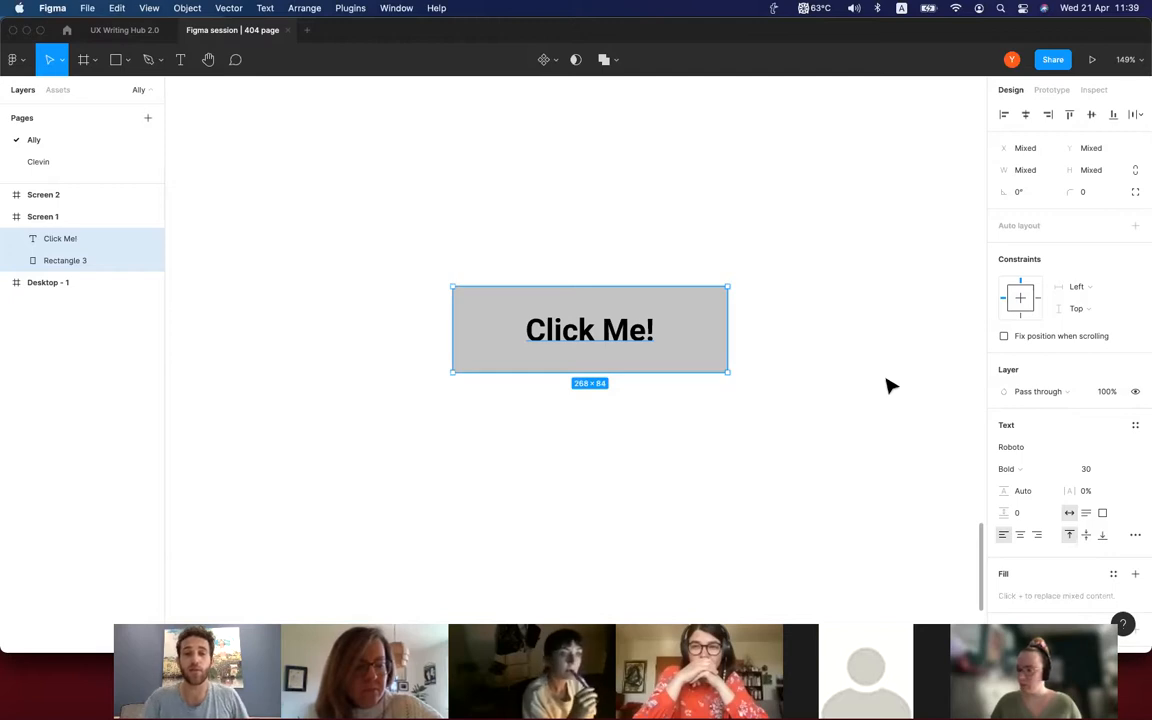
{"action": "left_click", "coordinate": [890, 385]}
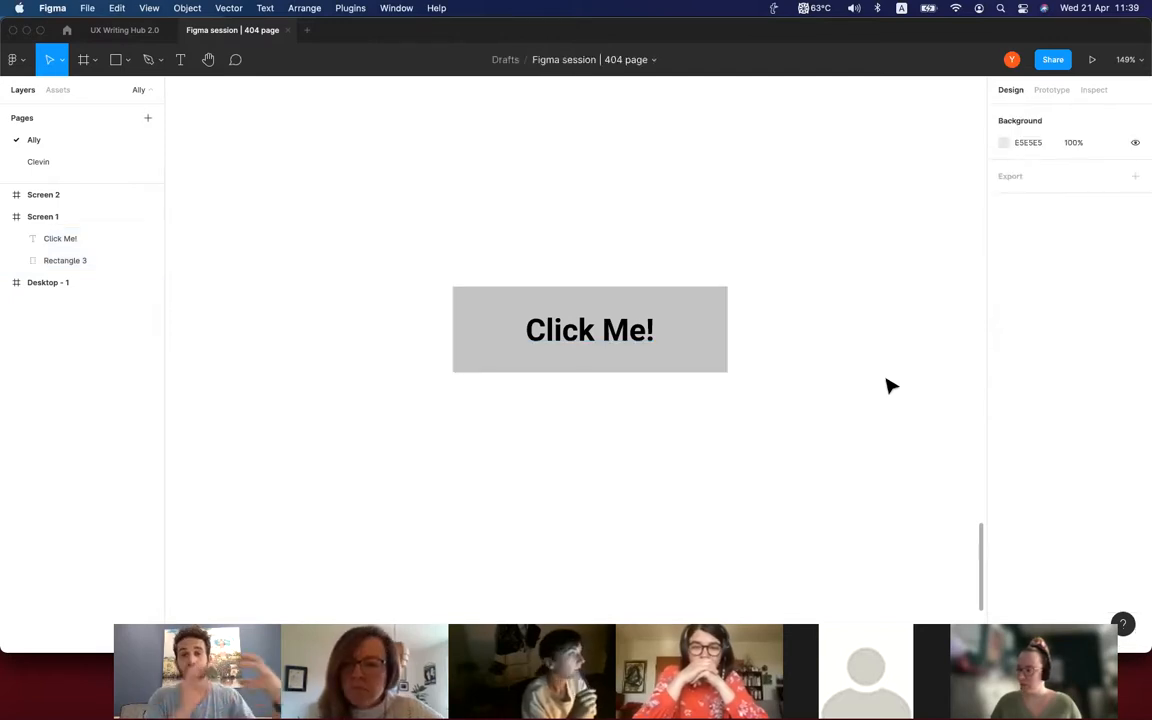
Undo a trial move of the grey rectangle alone and group it with the "Click Me!" text.
{"action": "left_click_drag", "start_coordinate": [690, 357], "coordinate": [704, 378]}
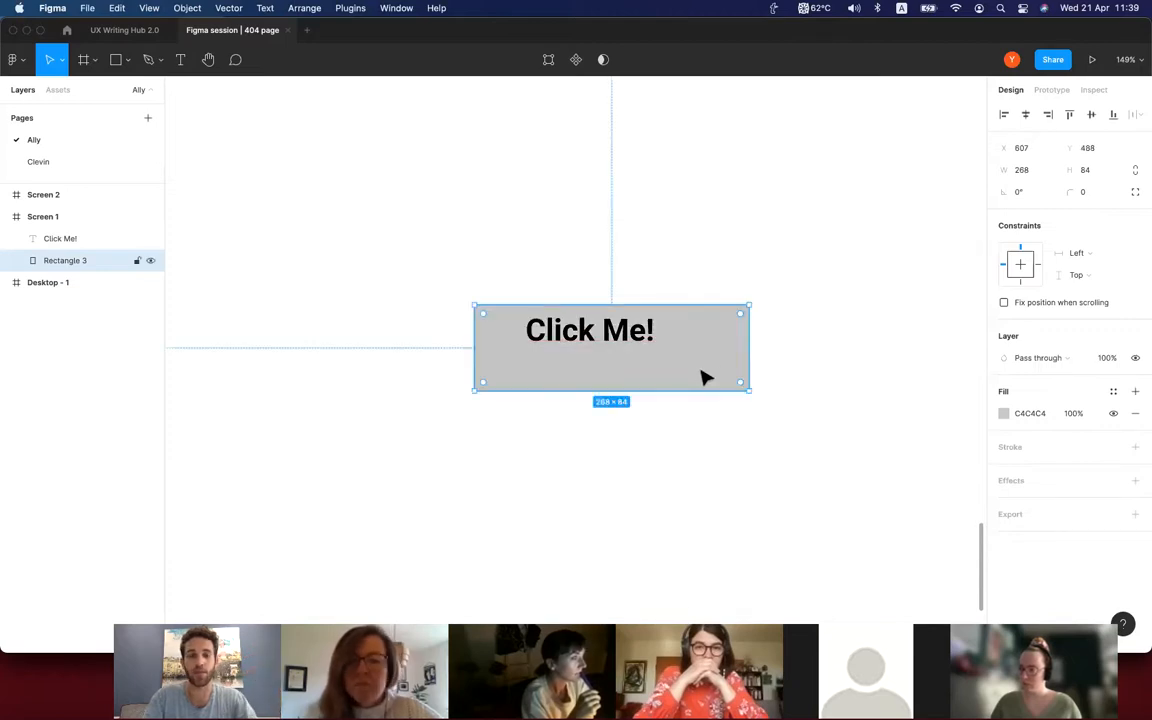
{"action": "key", "text": "super+z"}
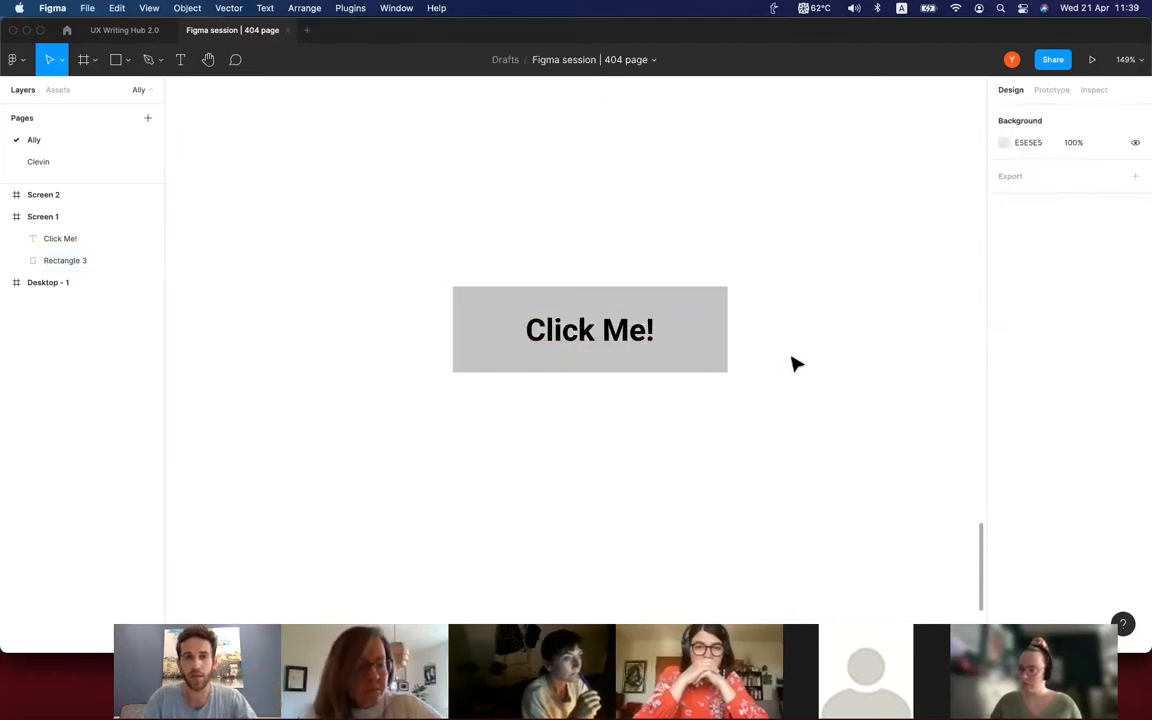
{"action": "left_click", "coordinate": [556, 333]}
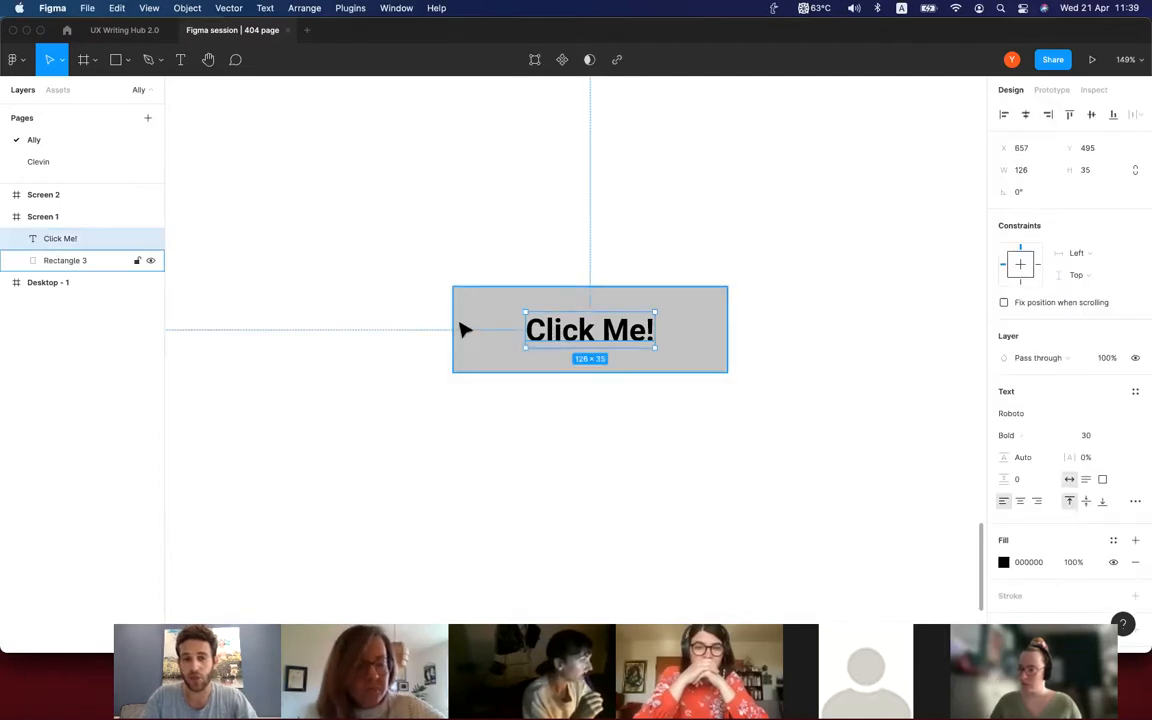
{"action": "left_click", "coordinate": [463, 330], "text": "shift"}
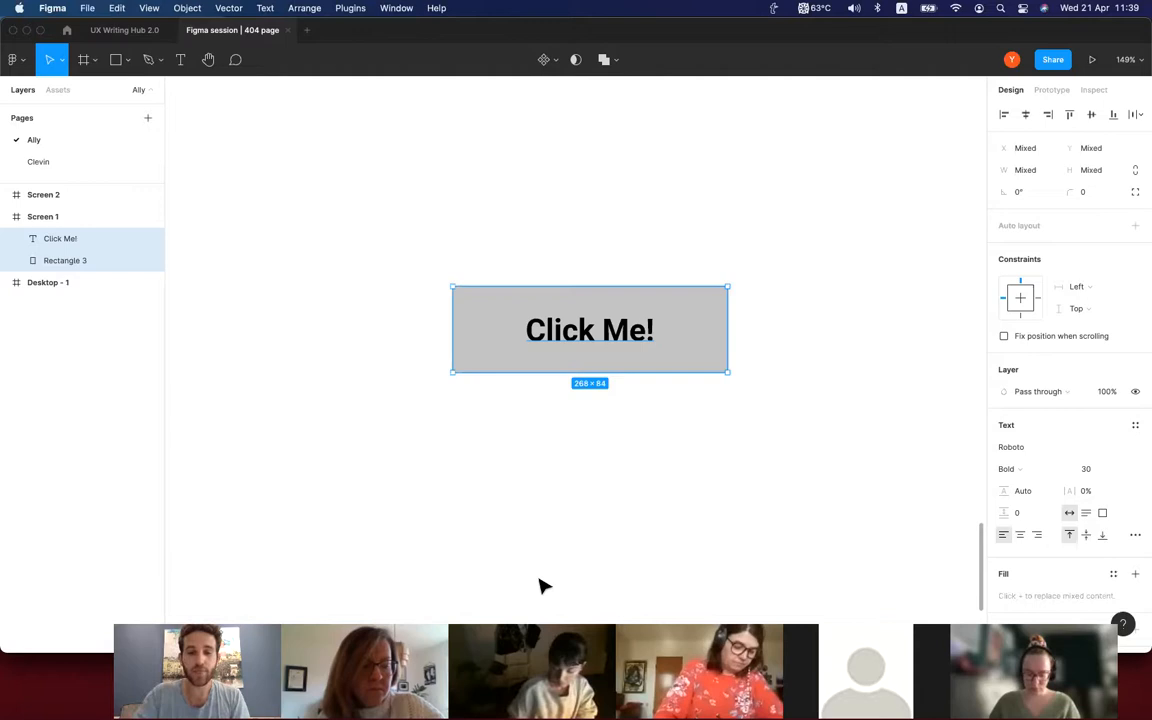
{"action": "key", "text": "super+g"}
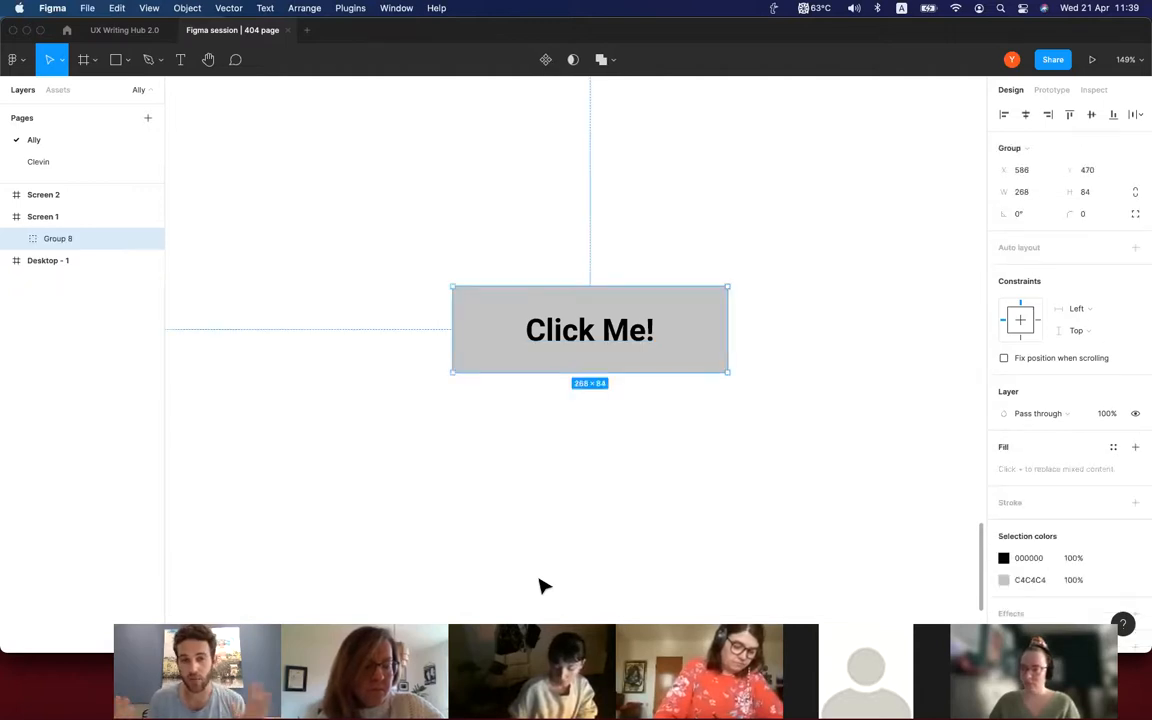
Try moving the grouped button slightly and undo the move.
{"action": "left_click", "coordinate": [540, 580]}
{"action": "mouse_move", "coordinate": [538, 358]}
{"action": "left_mouse_down"}
{"action": "mouse_move", "coordinate": [534, 400]}
{"action": "mouse_move", "coordinate": [342, 548]}
{"action": "mouse_move", "coordinate": [555, 324]}
{"action": "mouse_move", "coordinate": [406, 450]}
{"action": "mouse_move", "coordinate": [533, 375]}
{"action": "left_mouse_up"}
{"action": "key", "text": "super+z"}
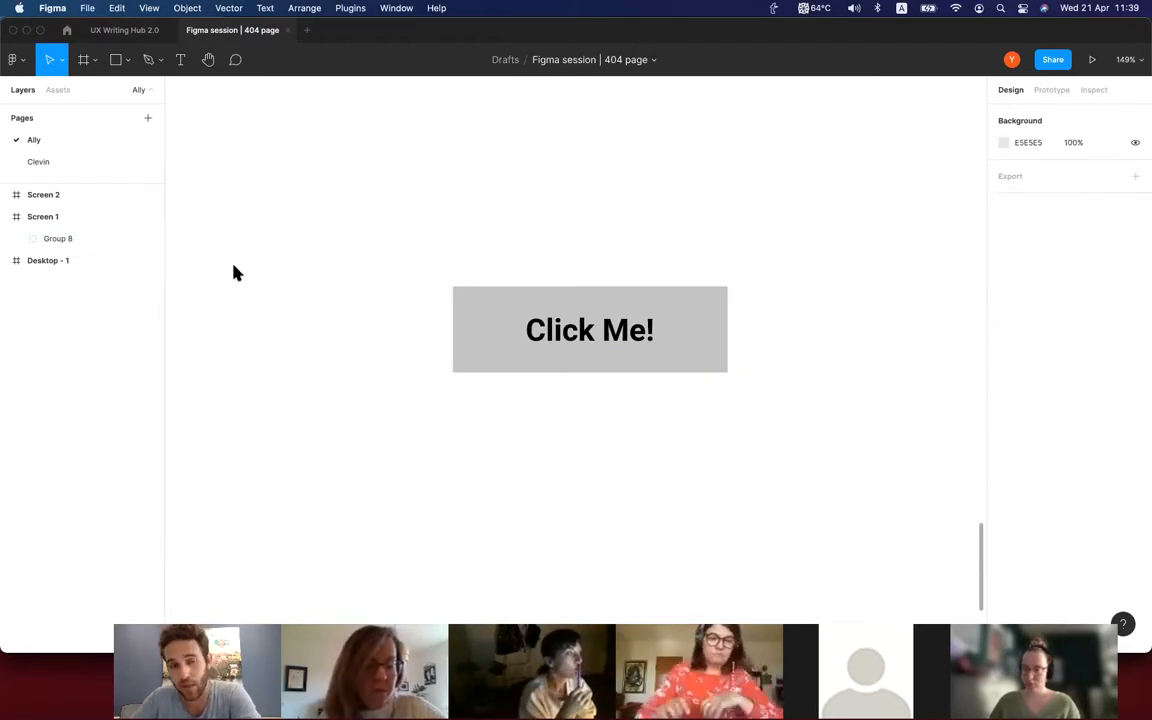
Rename the group of the rectangle and "Click Me!" text as "Button 1" and deselect it.
{"action": "left_click", "coordinate": [466, 343]}
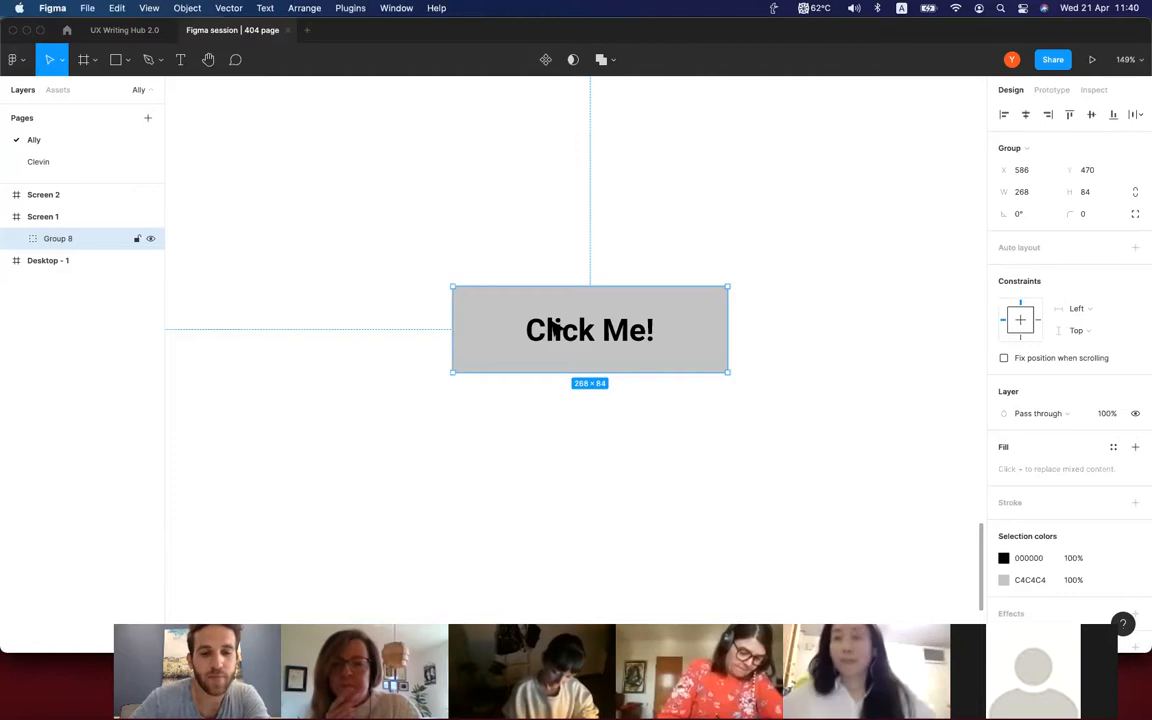
{"action": "key", "text": "super+r"}
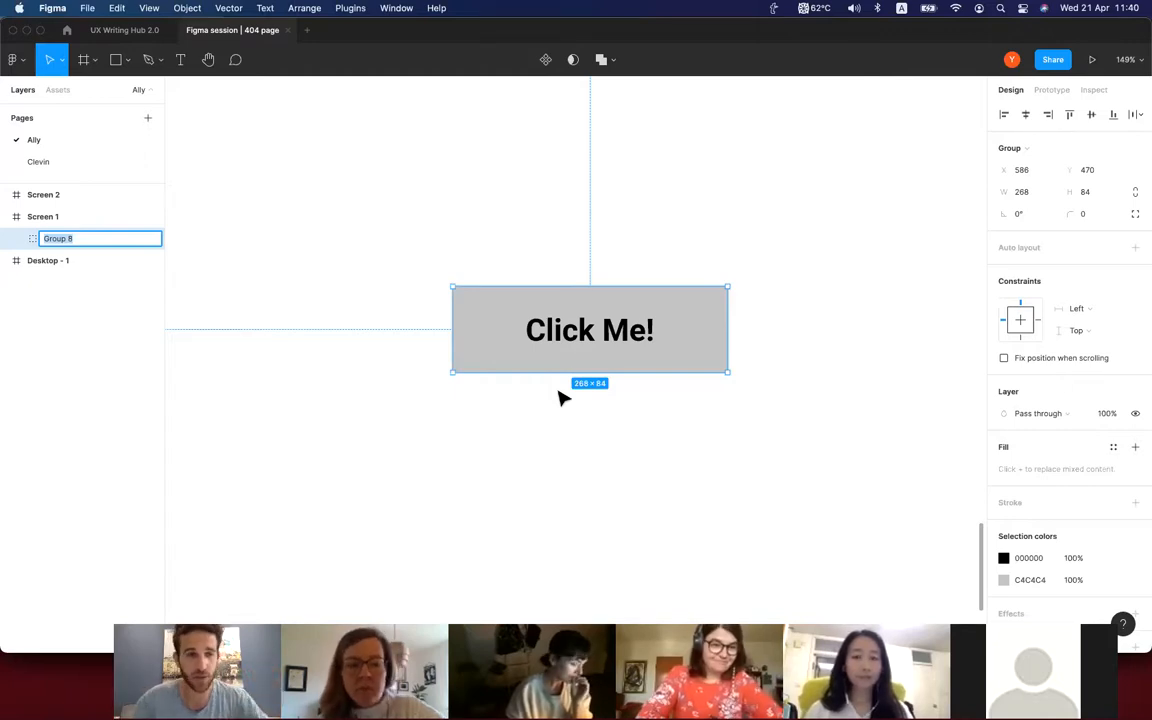
{"action": "type", "text": "Button 1"}
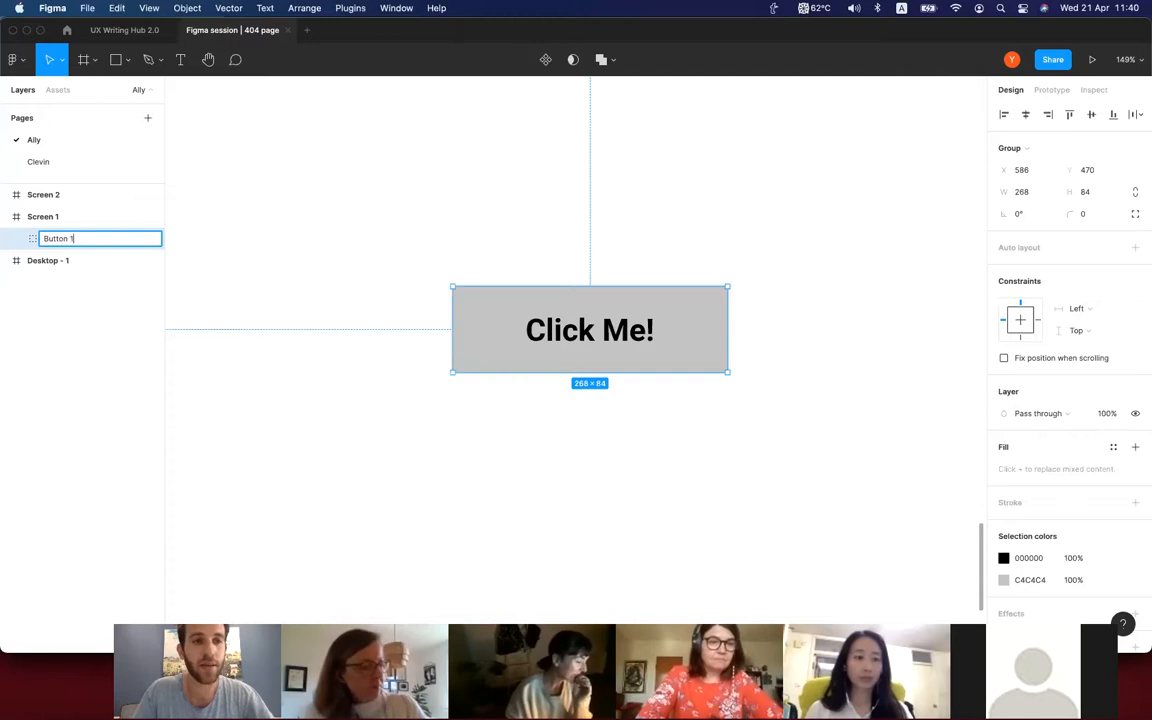
{"action": "key", "text": "Return"}
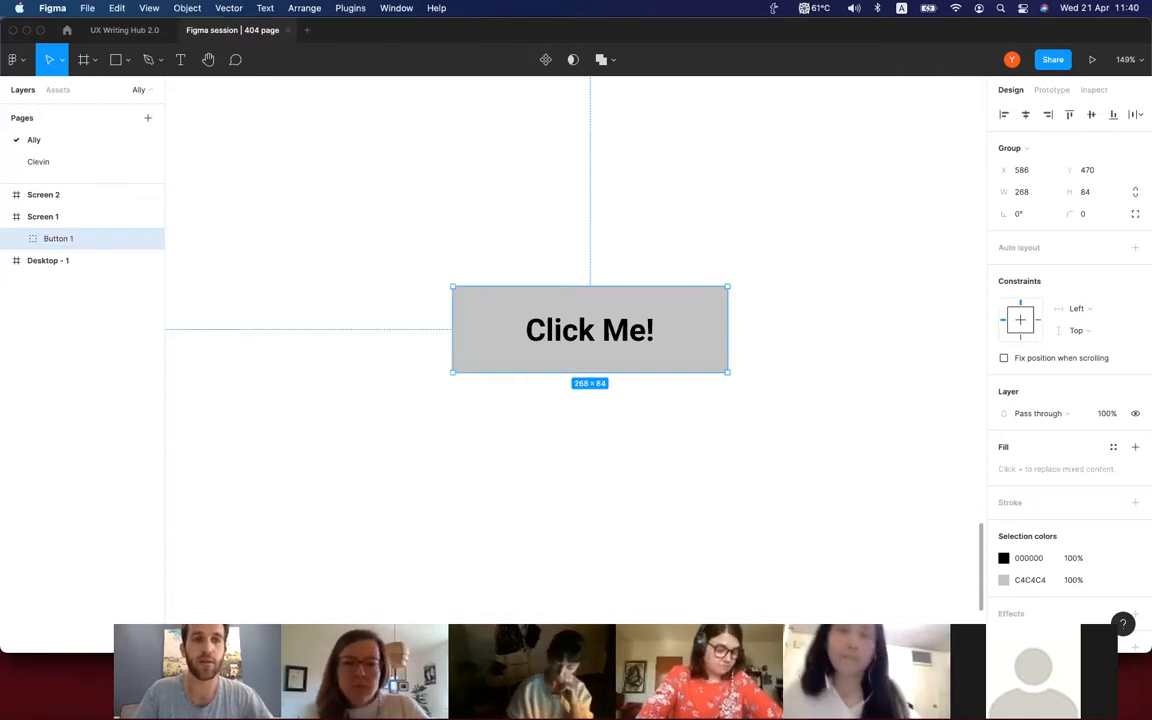
{"action": "left_click", "coordinate": [620, 441]}
Try moving Button 1 downward within the Screen 1 frame, undo the move and deselect it.
{"action": "scroll", "coordinate": [620, 441], "scroll_direction": "down", "scroll_amount": 5}
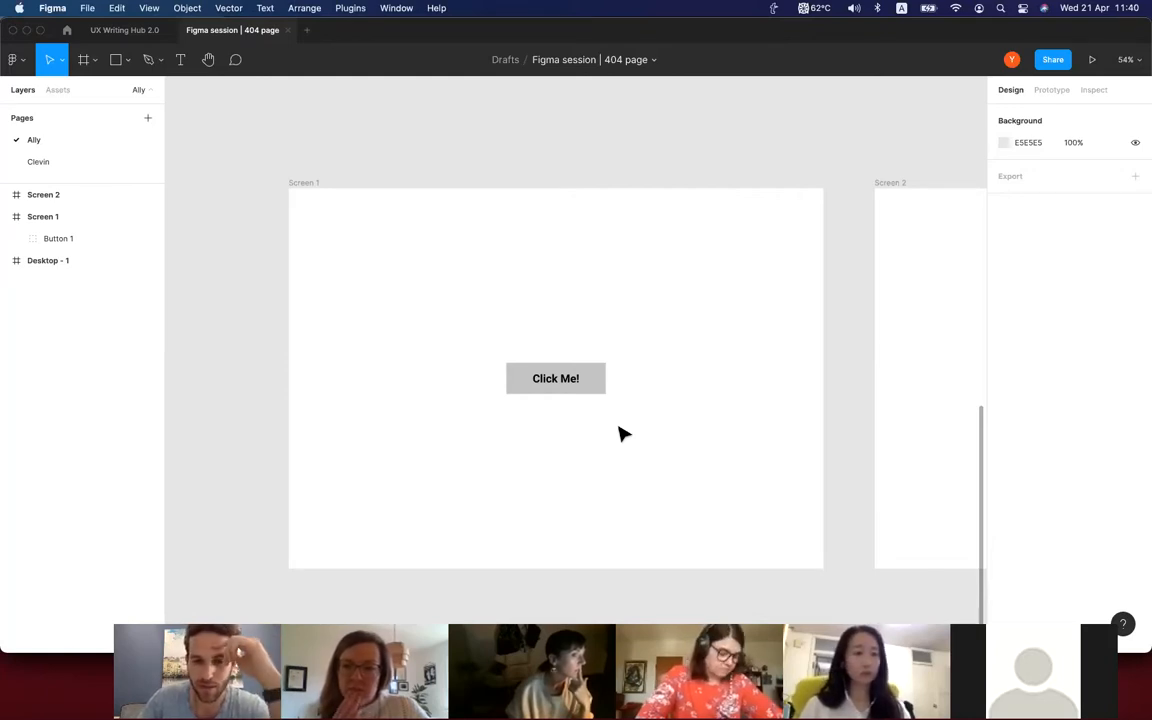
{"action": "scroll", "coordinate": [620, 433], "scroll_direction": "up", "scroll_amount": 5}
{"action": "scroll", "coordinate": [620, 433], "scroll_direction": "down", "scroll_amount": 2}
{"action": "scroll", "coordinate": [622, 433], "scroll_direction": "down", "scroll_amount": 2}
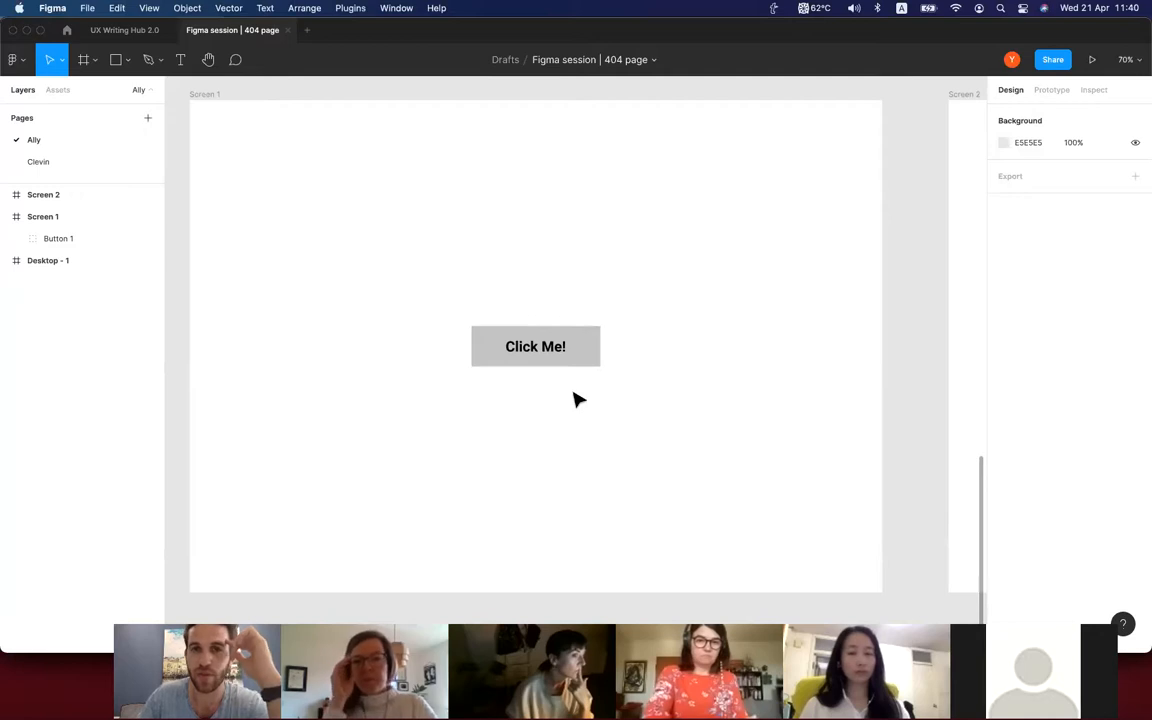
{"action": "left_click_drag", "start_coordinate": [576, 365], "coordinate": [585, 405]}
{"action": "key", "text": "ctrl+z"}
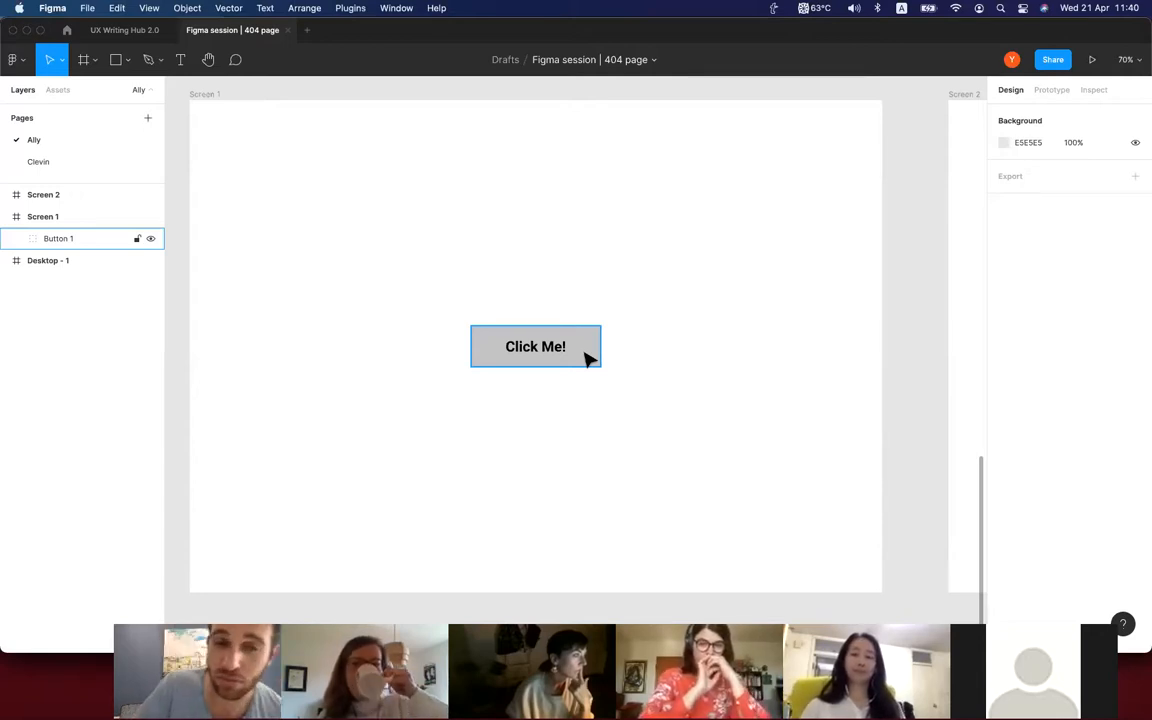
{"action": "left_click", "coordinate": [636, 342]}
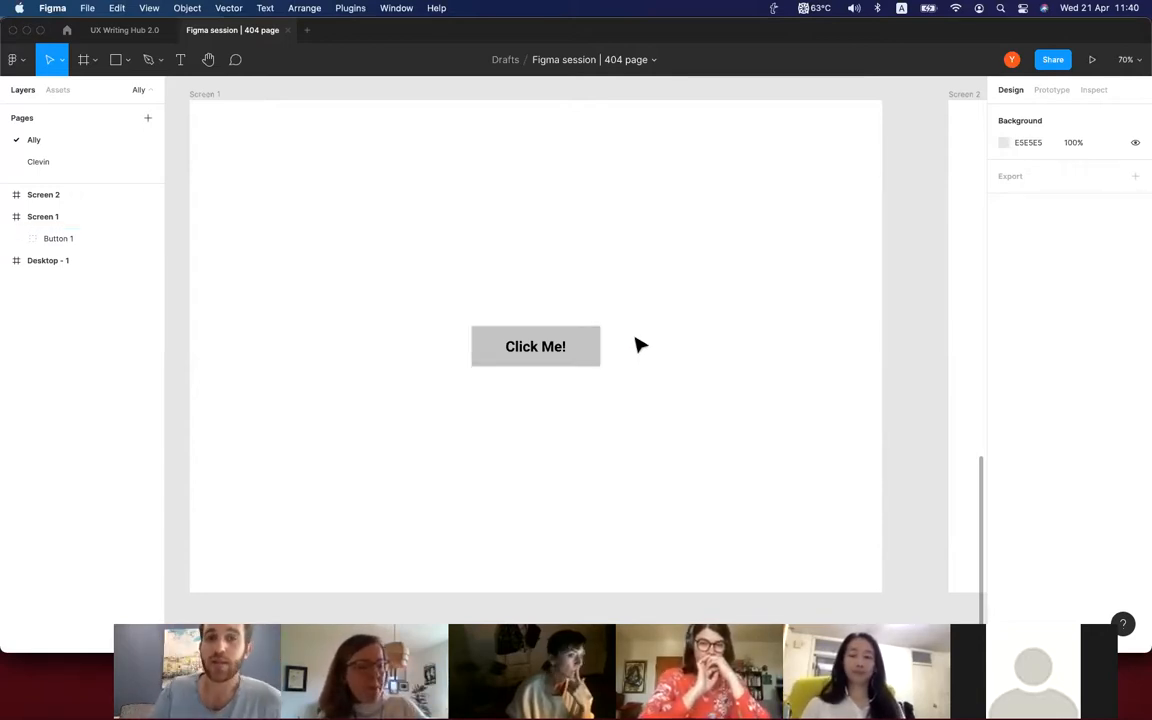
Try a red fill on the rectangle inside Button 1 and deselect it.
{"action": "left_click", "coordinate": [581, 354]}
{"action": "left_click", "coordinate": [632, 349]}
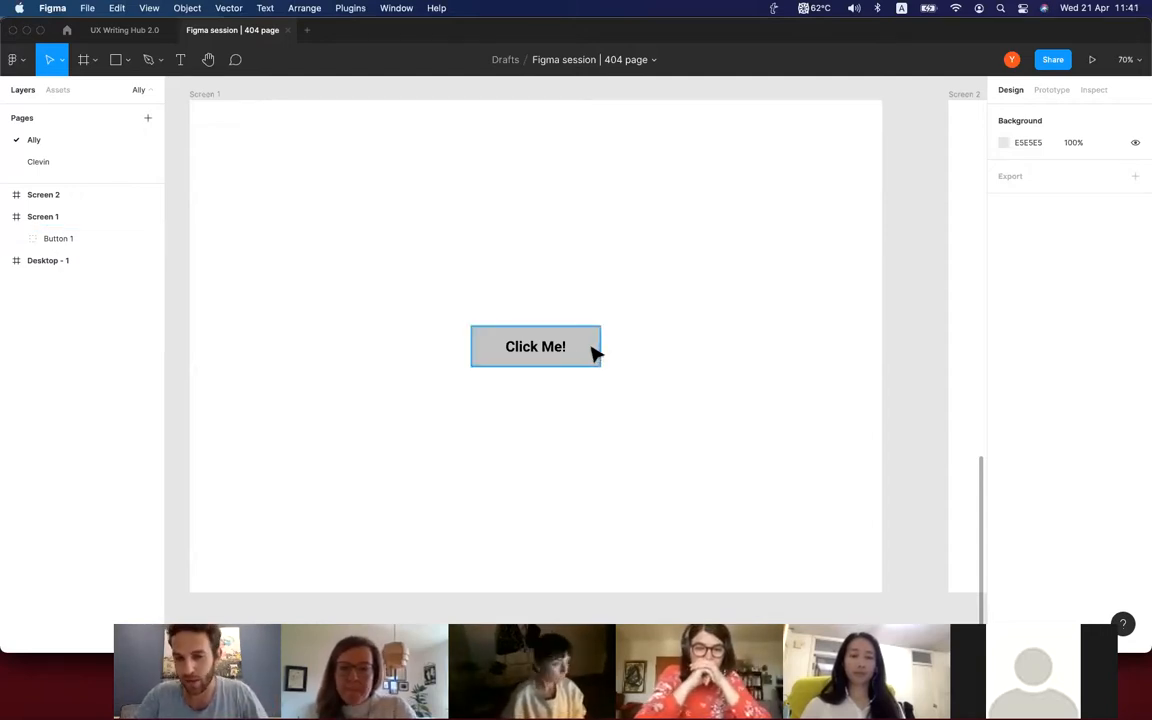
{"action": "double_click", "coordinate": [594, 353]}
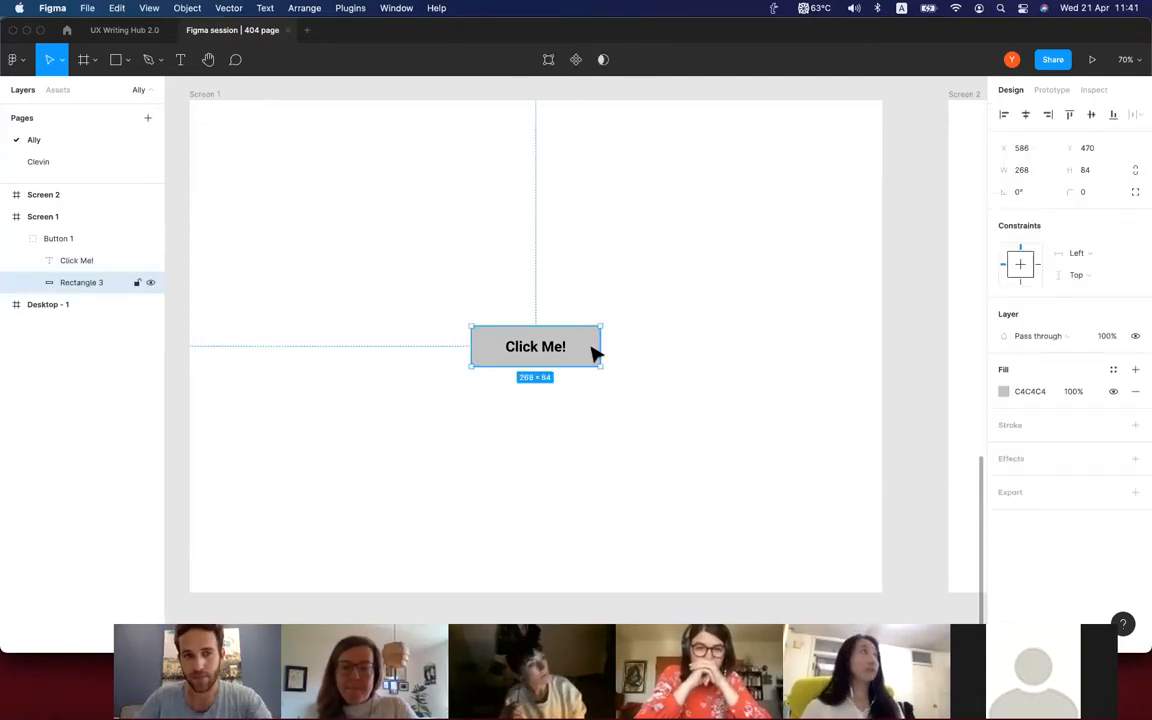
{"action": "left_click", "coordinate": [1004, 391]}
{"action": "left_click_drag", "start_coordinate": [941, 401], "coordinate": [920, 368]}
{"action": "left_click", "coordinate": [738, 422]}
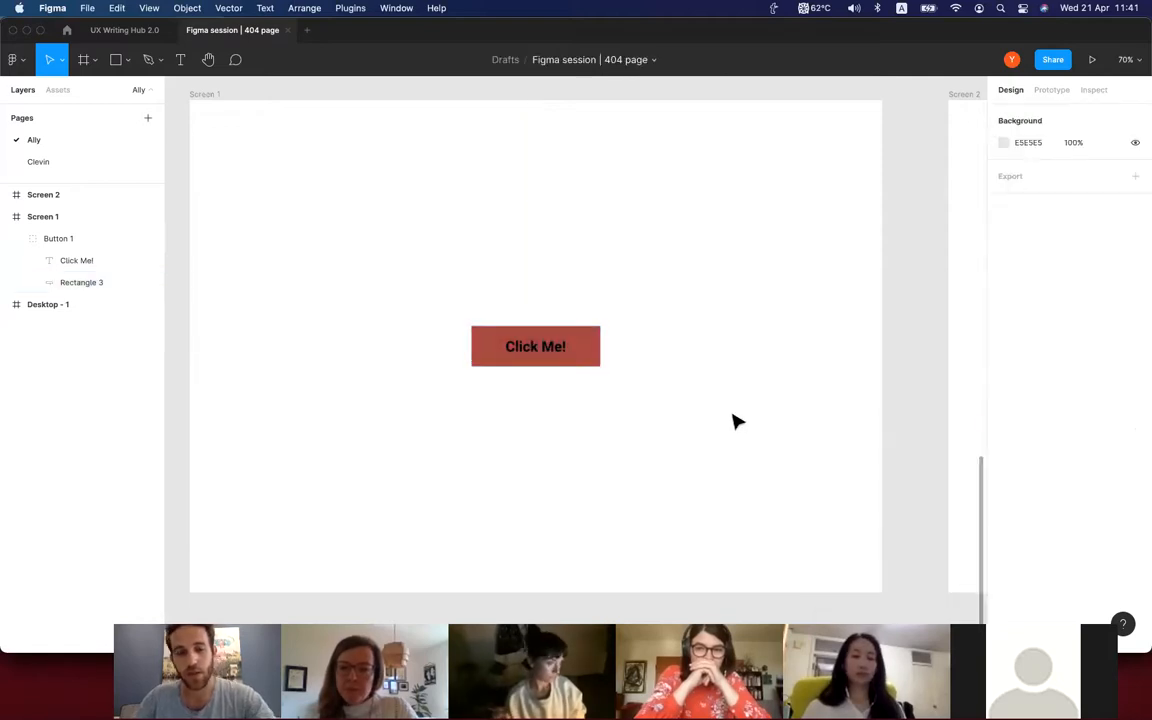
Undo the red fill on Button 1's rectangle and deselect it.
{"action": "key", "text": "super+z"}
{"action": "left_click", "coordinate": [738, 422]}
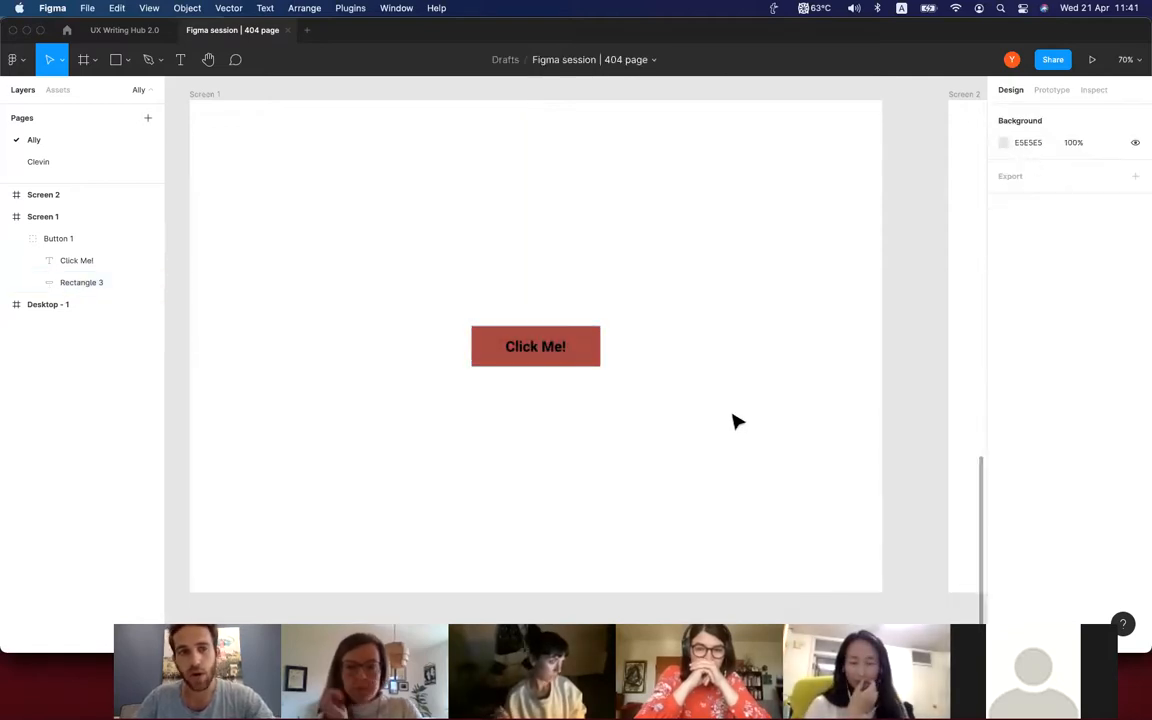
{"action": "key", "text": "super+z"}
{"action": "key", "text": "super+z"}
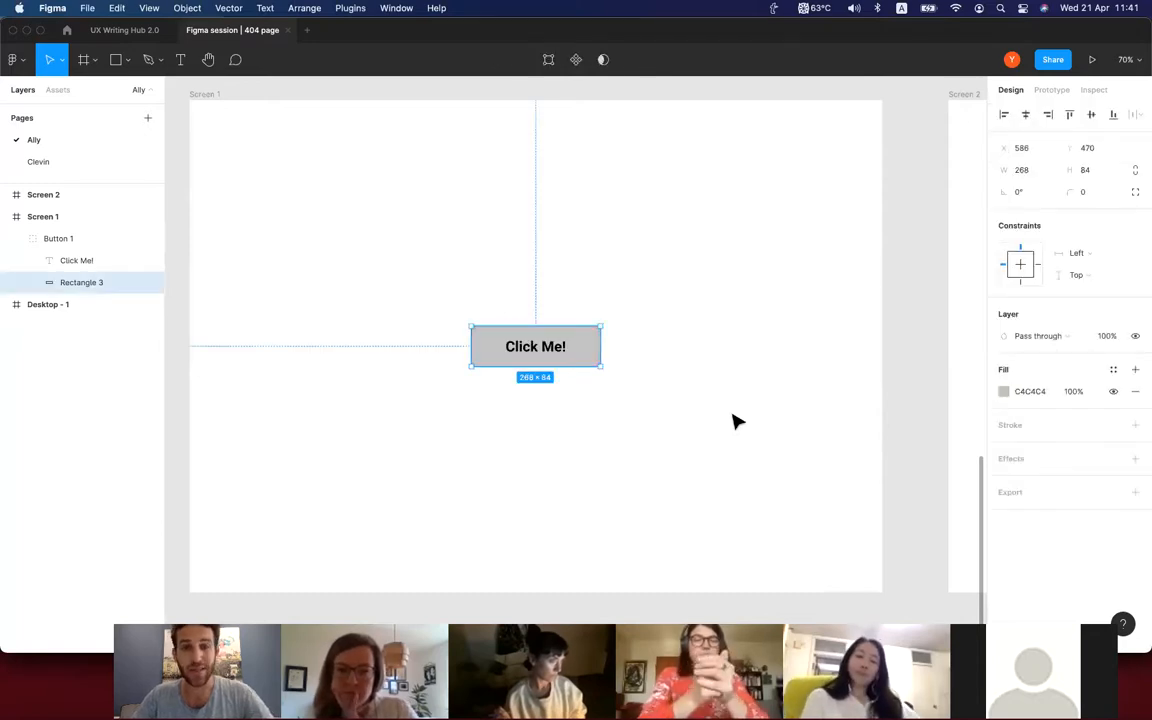
{"action": "left_click", "coordinate": [738, 422]}
Change the fill of Button 1's rectangle to the dark blue 0A5192 and deselect it.
{"action": "double_click", "coordinate": [596, 352]}
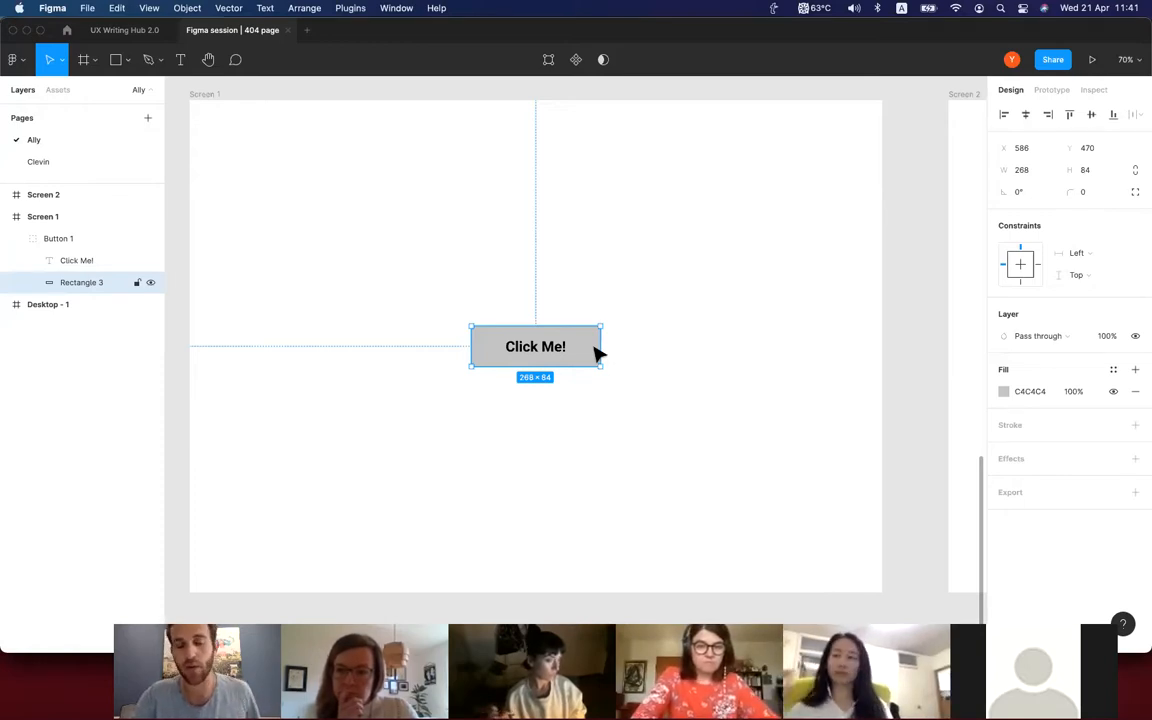
{"action": "left_click", "coordinate": [638, 367]}
{"action": "left_click", "coordinate": [589, 339]}
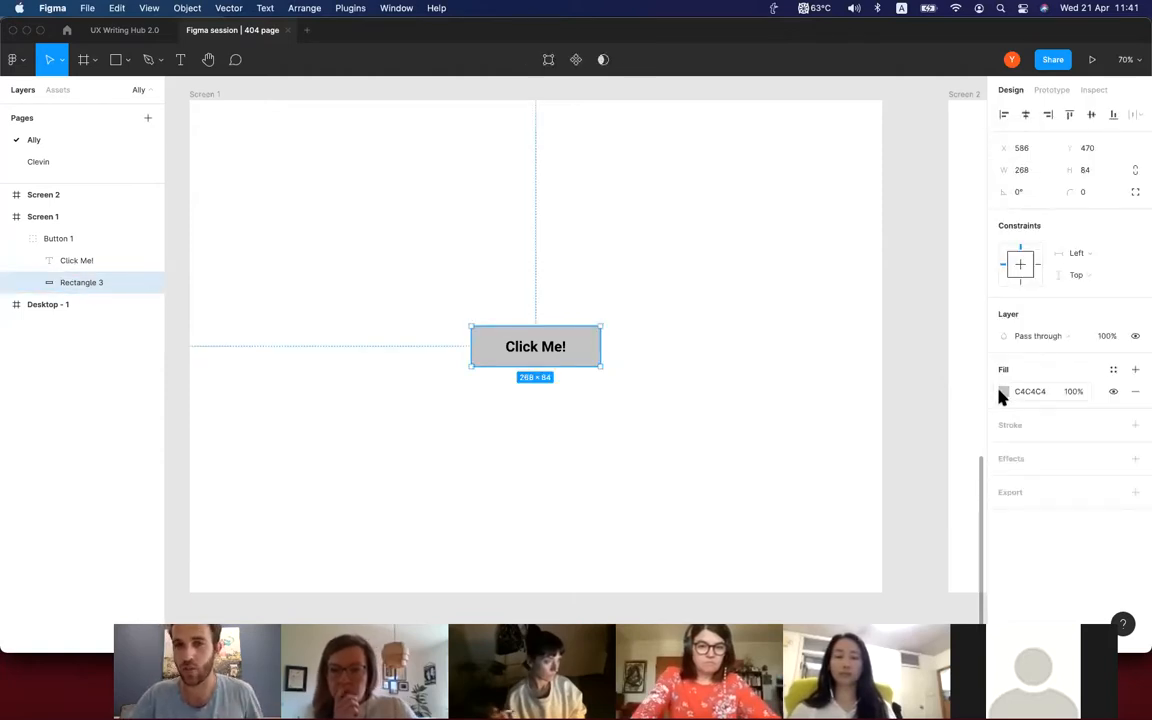
{"action": "left_click", "coordinate": [1003, 392]}
{"action": "left_click_drag", "start_coordinate": [918, 393], "coordinate": [946, 380]}
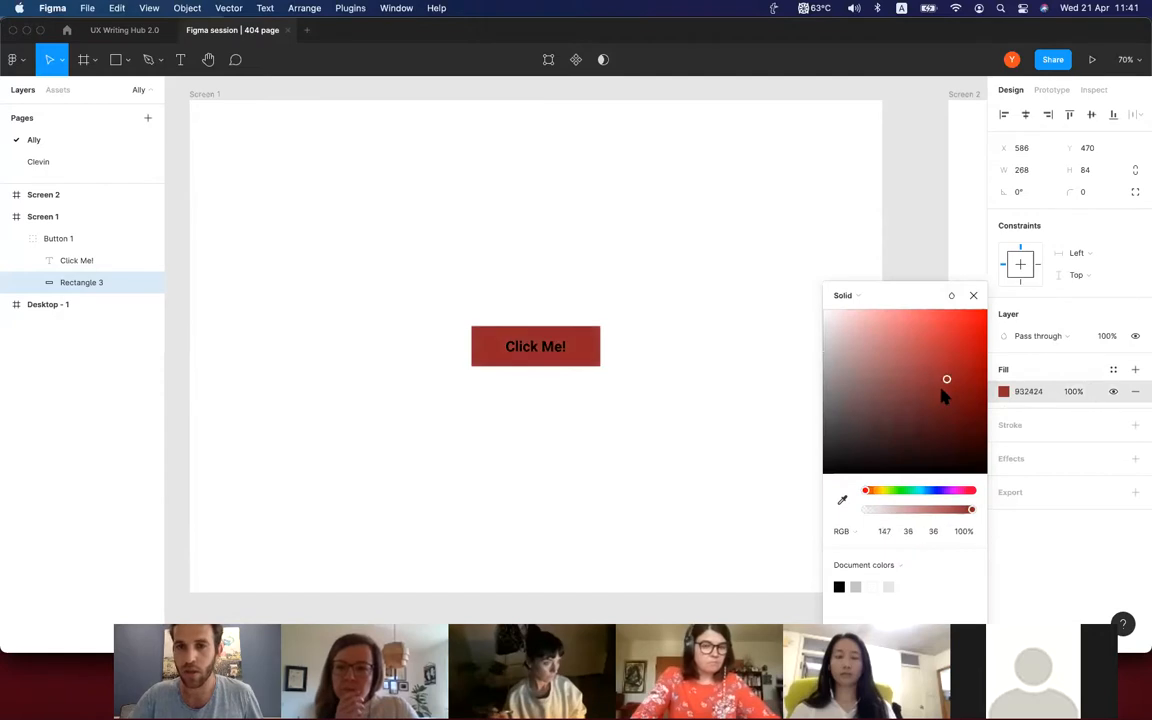
{"action": "left_click_drag", "start_coordinate": [928, 490], "coordinate": [928, 492]}
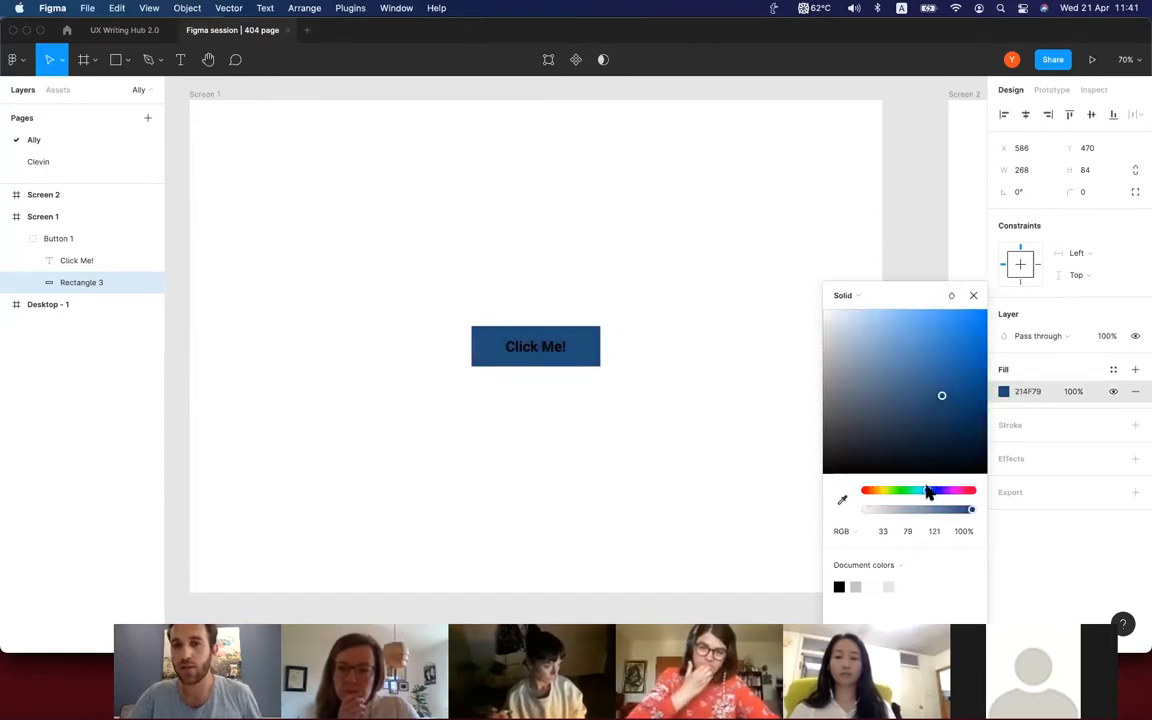
{"action": "left_click_drag", "start_coordinate": [952, 393], "coordinate": [977, 390]}
{"action": "left_click", "coordinate": [756, 401]}
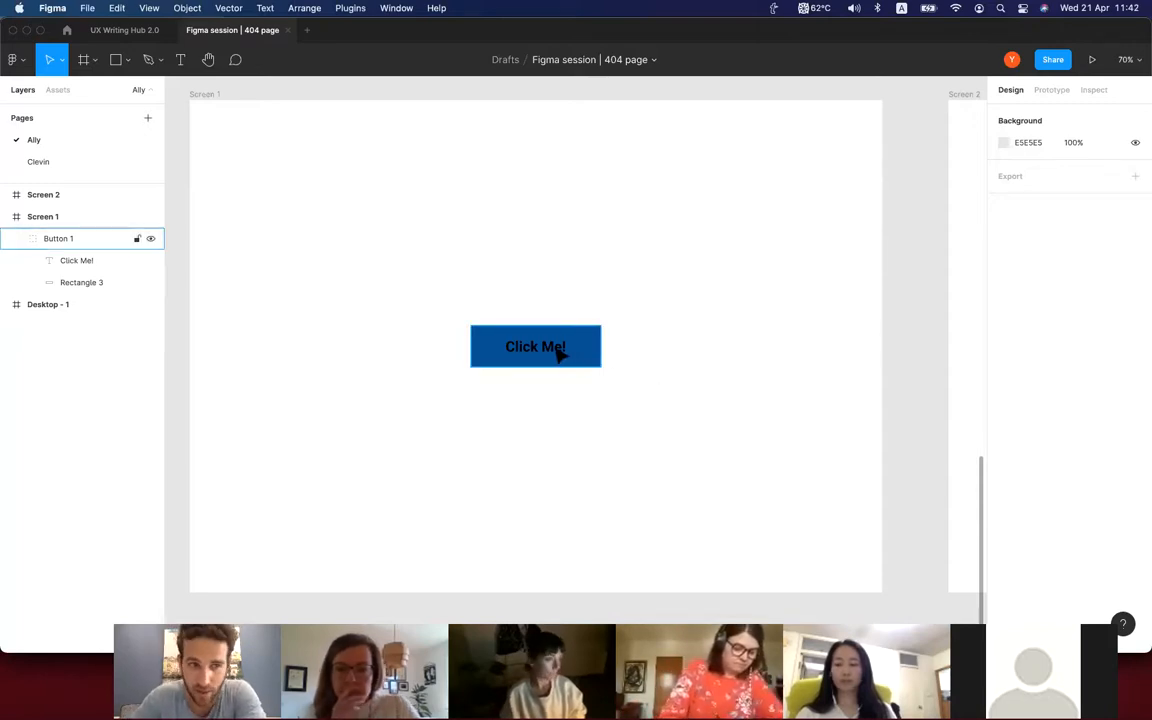
Try a slight move of Button 1, undo it, and practise selecting and deselecting its "Click Me!" text alone.
{"action": "mouse_move", "coordinate": [569, 351]}
{"action": "left_mouse_down"}
{"action": "mouse_move", "coordinate": [607, 270]}
{"action": "mouse_move", "coordinate": [583, 345]}
{"action": "left_mouse_up"}
{"action": "key", "text": "super+z"}
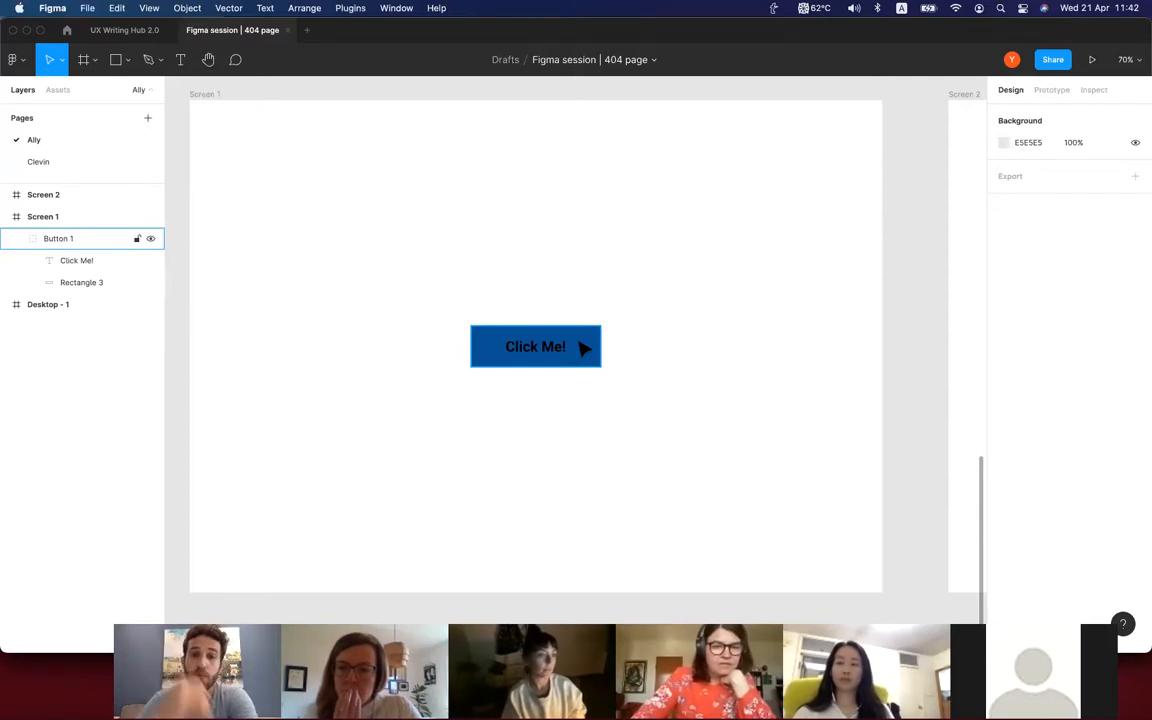
{"action": "left_click", "coordinate": [572, 345]}
{"action": "left_click", "coordinate": [558, 341]}
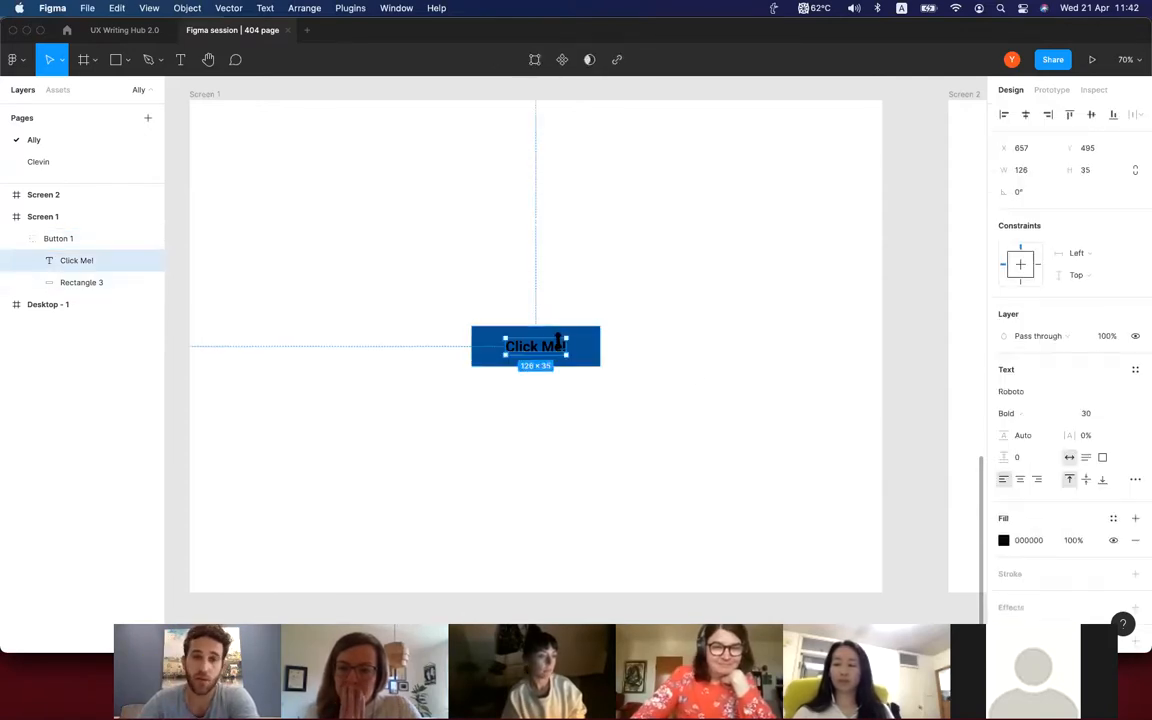
{"action": "left_click", "coordinate": [712, 378]}
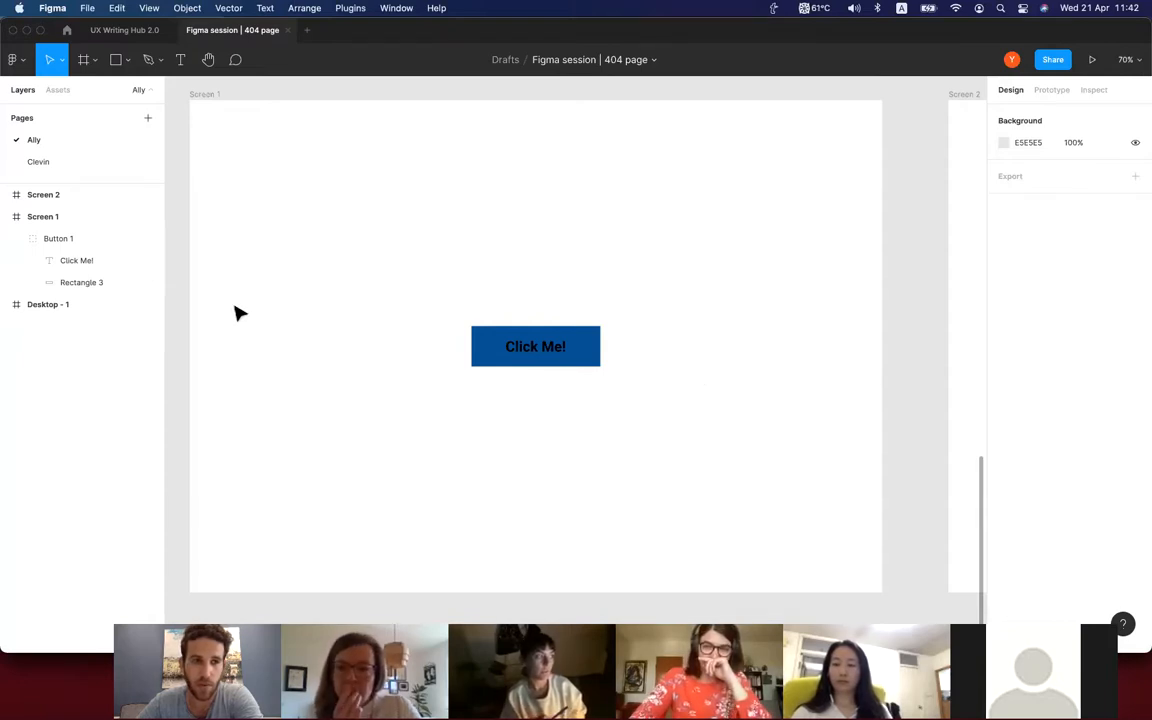
{"action": "left_click", "coordinate": [106, 270]}
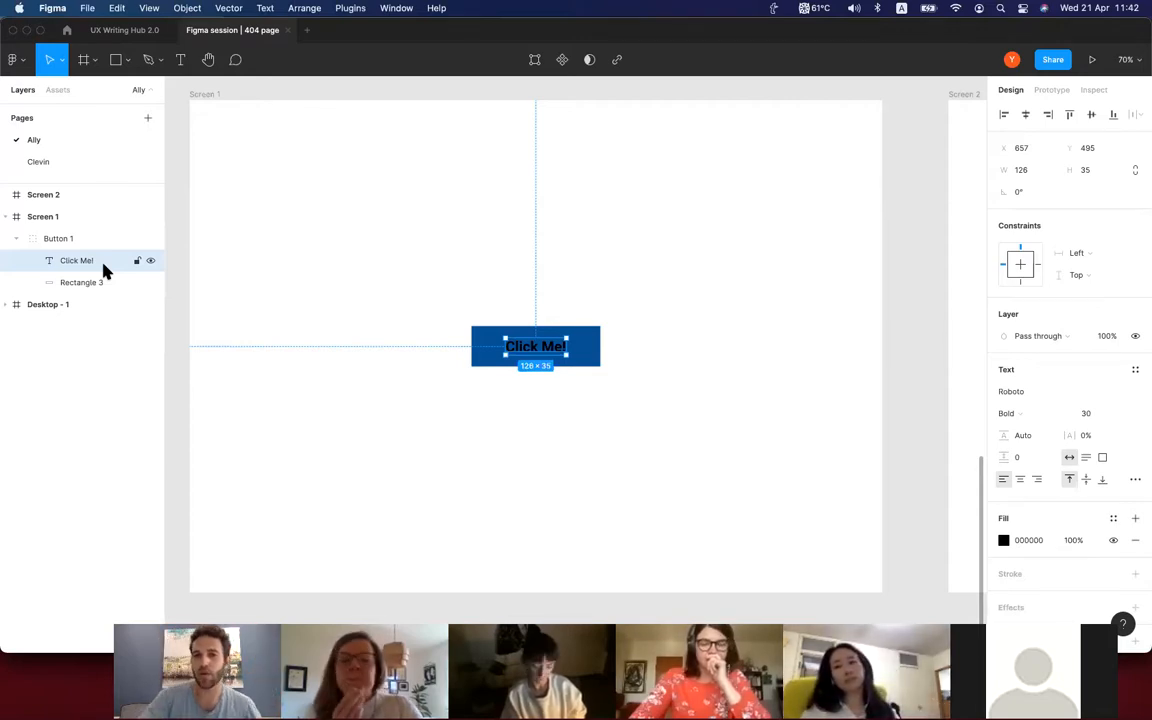
{"action": "left_click", "coordinate": [725, 391]}
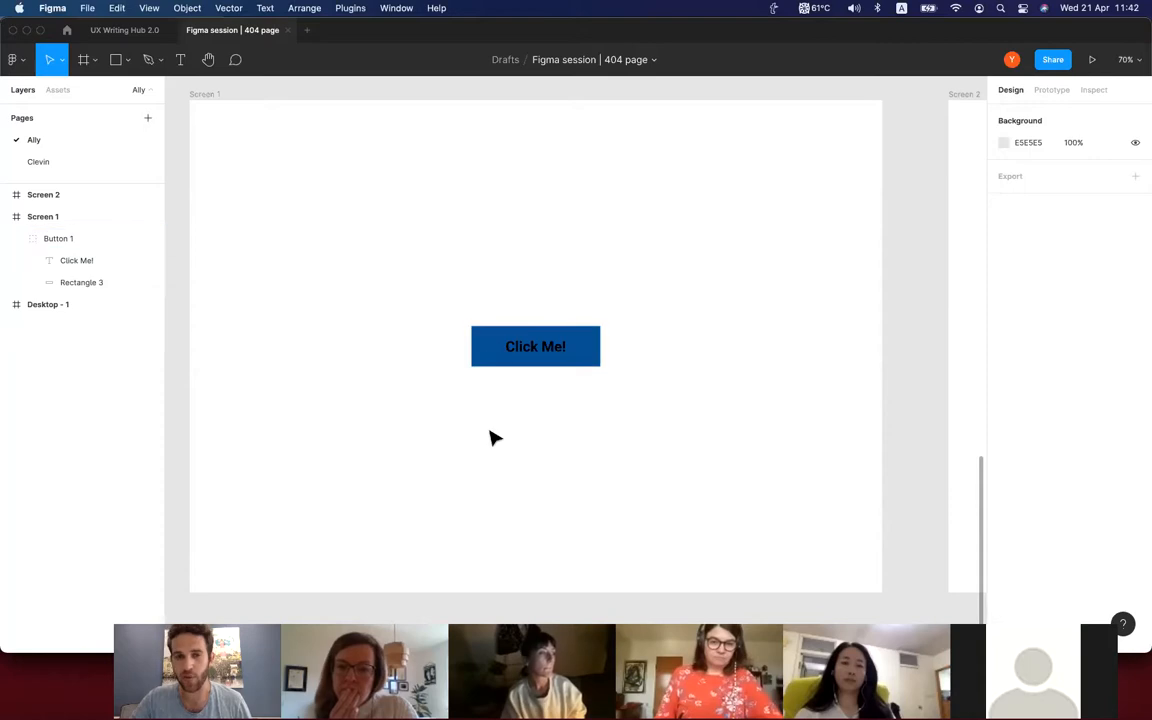
{"action": "left_click", "coordinate": [547, 356], "text": "super"}
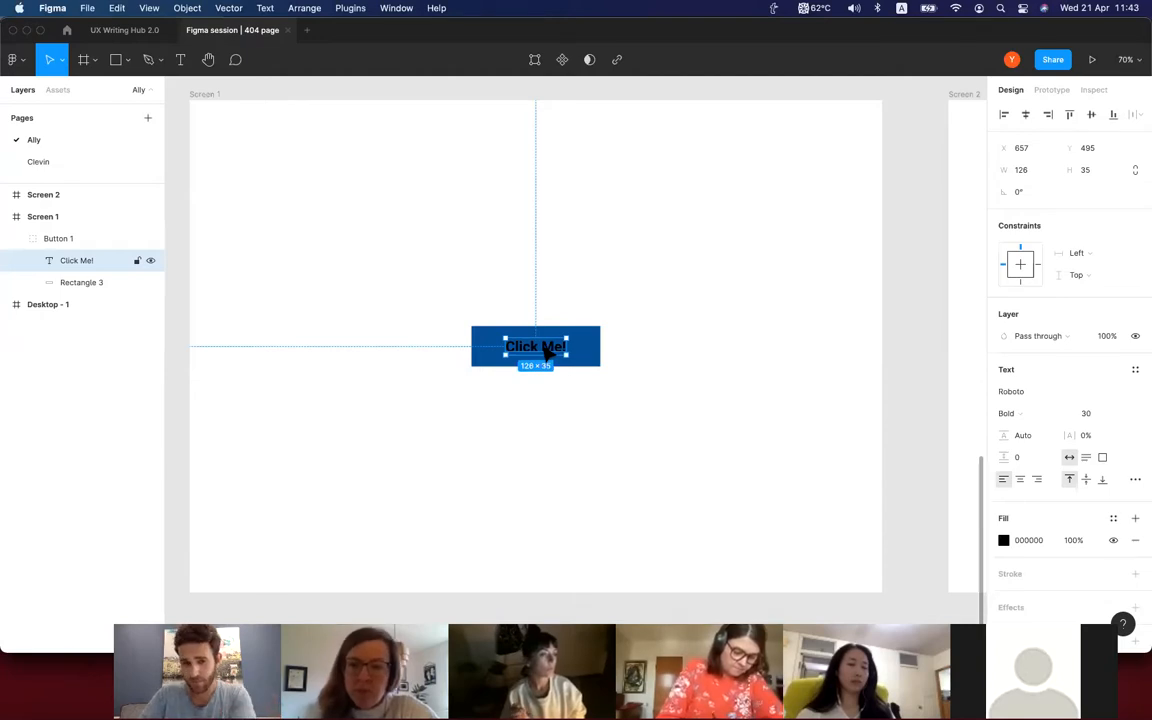
{"action": "left_click", "coordinate": [645, 368]}
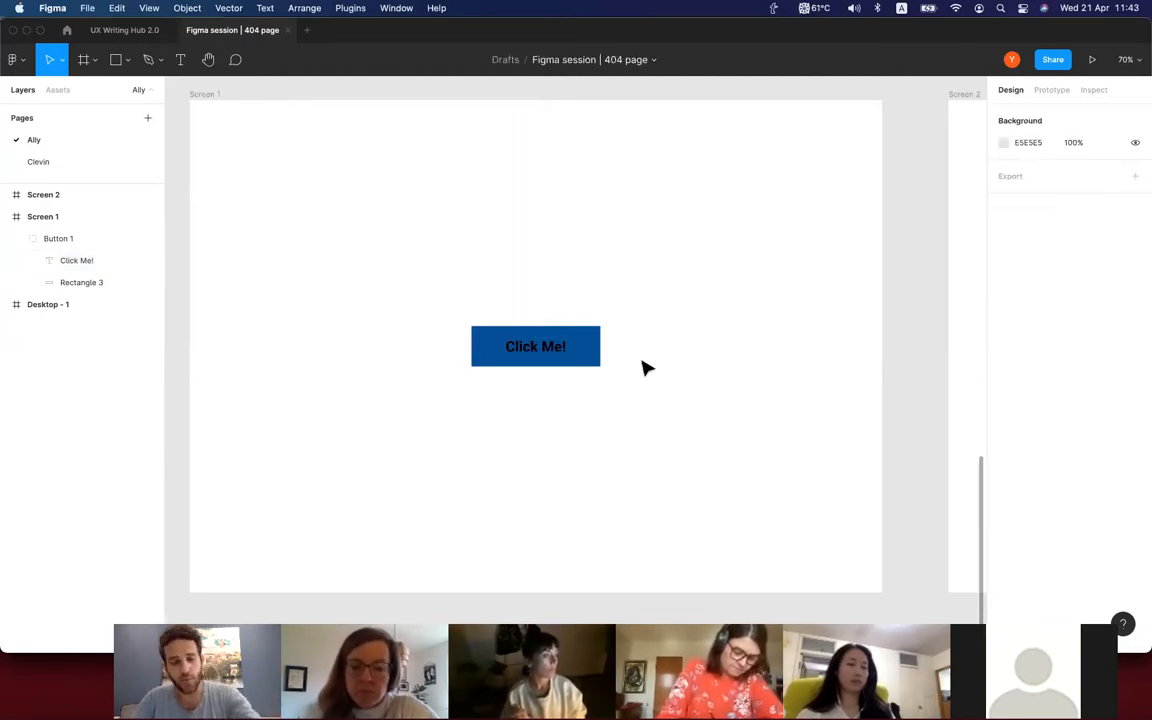
Recolour the "Click Me!" text white by sampling the Screen 1 background with the eyedropper.
{"action": "left_click", "coordinate": [550, 350], "text": "super"}
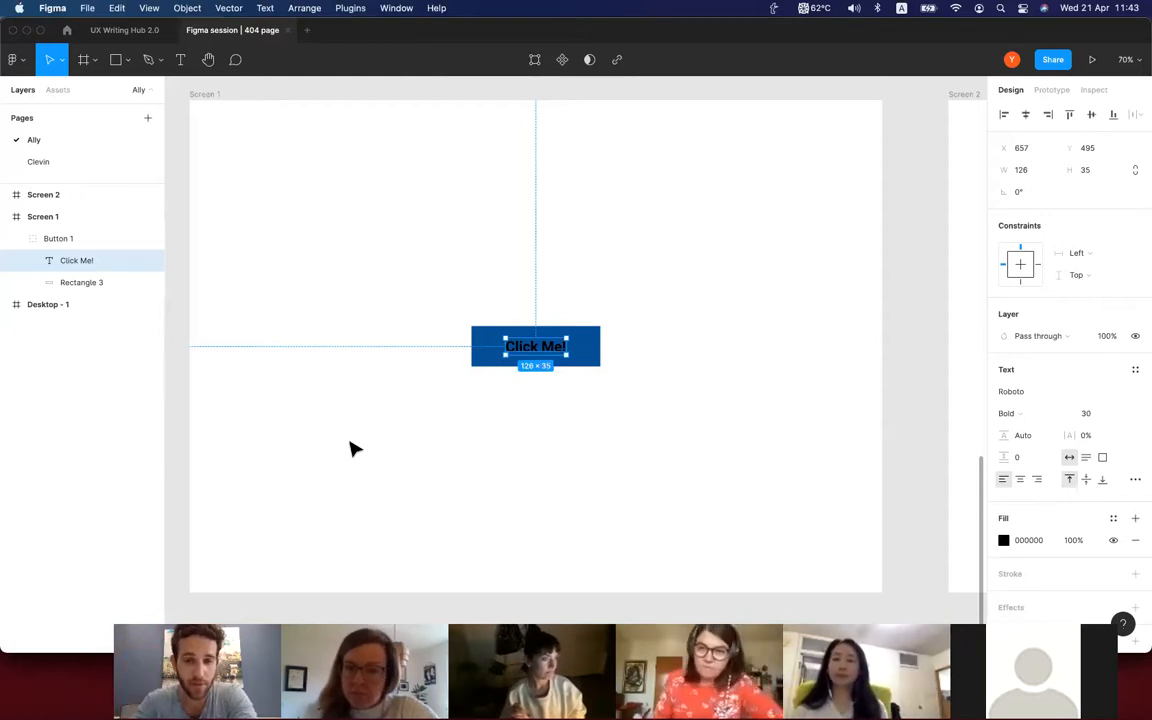
{"action": "scroll", "coordinate": [350, 449], "scroll_direction": "left", "scroll_amount": 1}
{"action": "scroll", "coordinate": [350, 449], "scroll_direction": "left", "scroll_amount": 1}
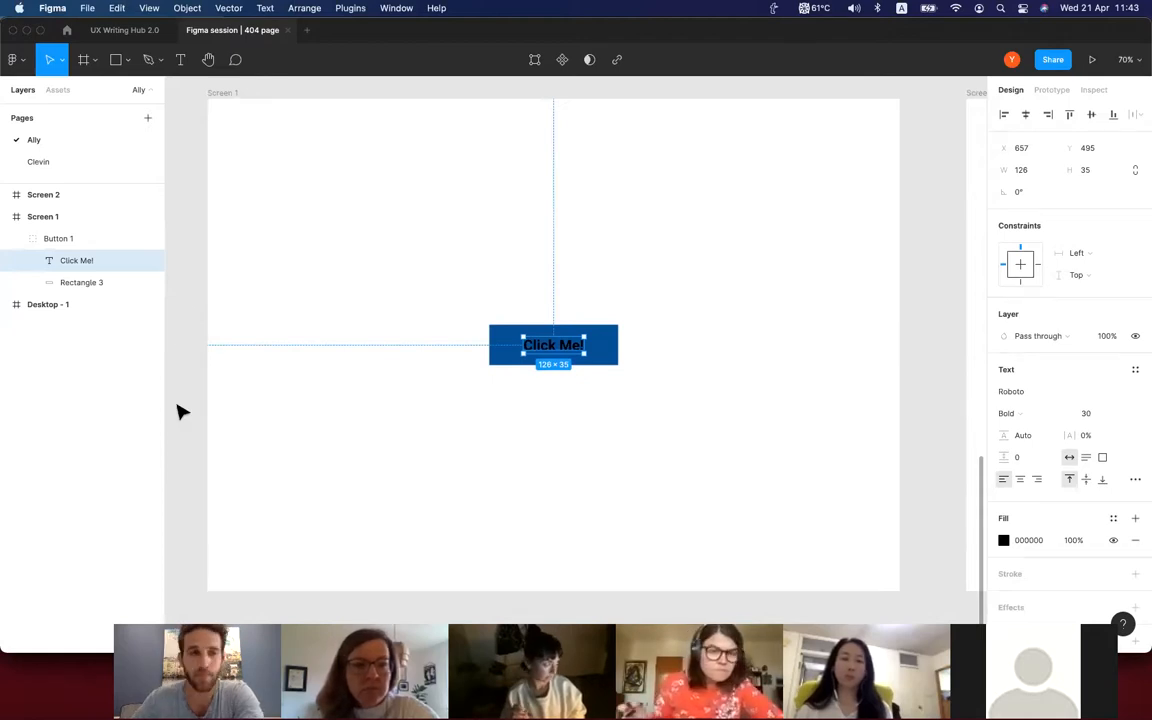
{"action": "scroll", "coordinate": [368, 445], "scroll_direction": "up", "scroll_amount": 1}
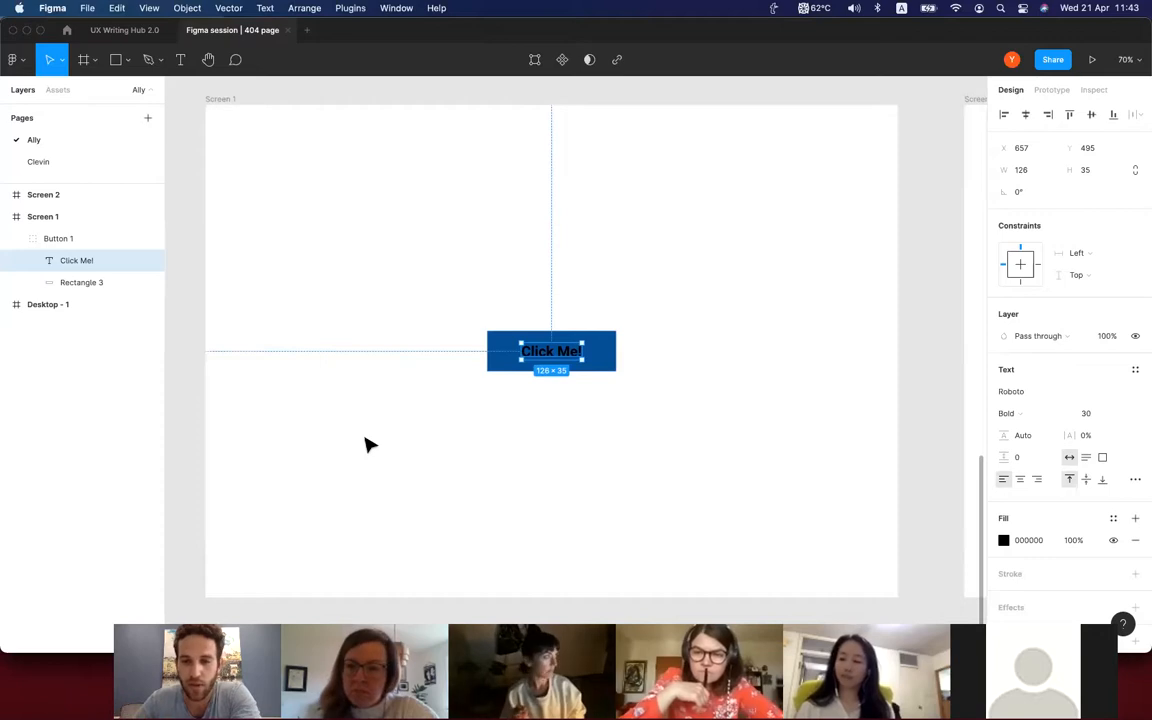
{"action": "scroll", "coordinate": [368, 445], "scroll_direction": "down", "scroll_amount": 2}
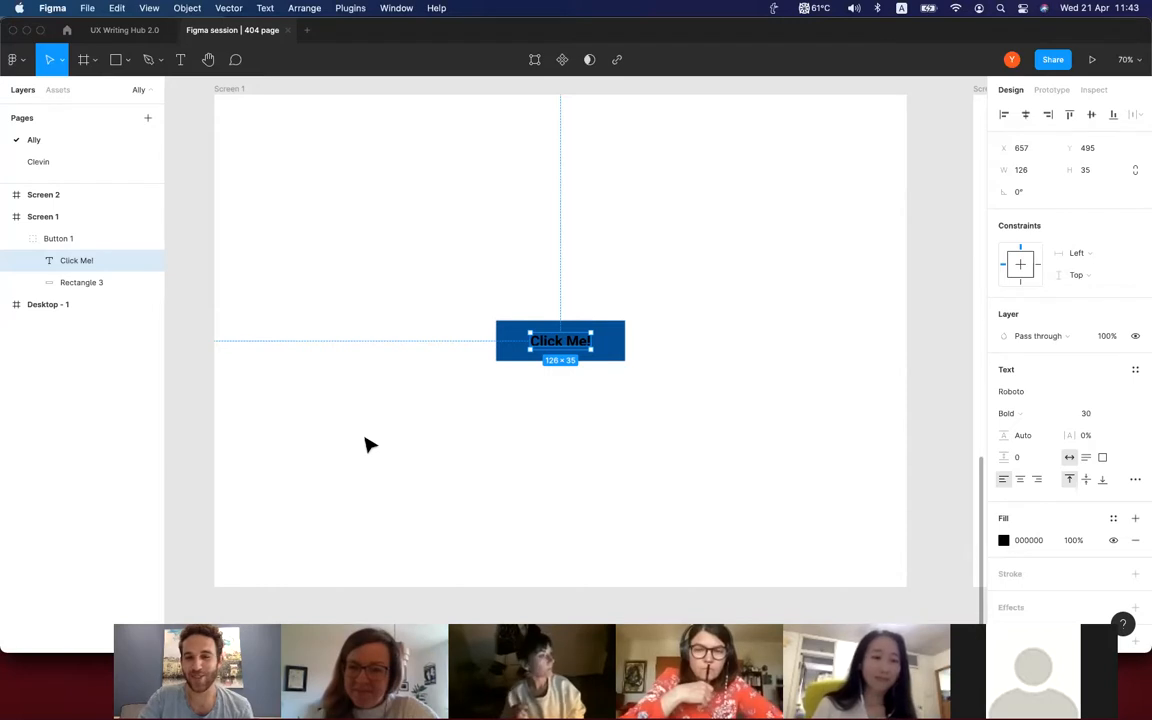
{"action": "key", "text": "i"}
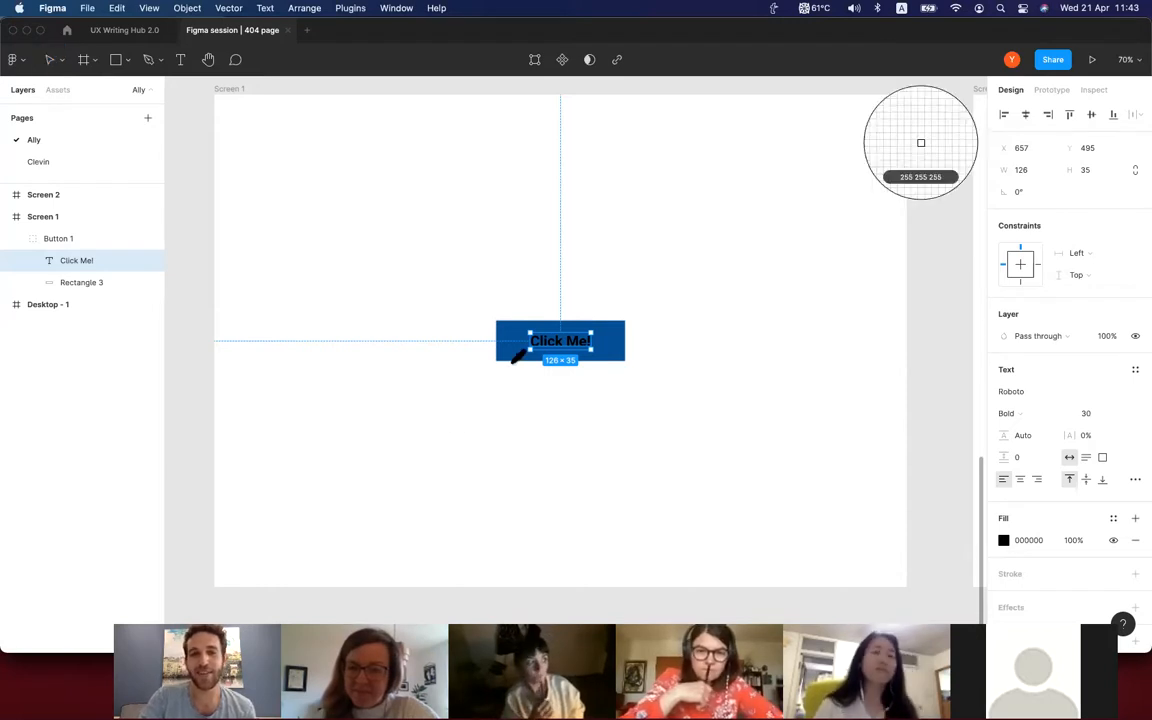
{"action": "left_click", "coordinate": [360, 453]}
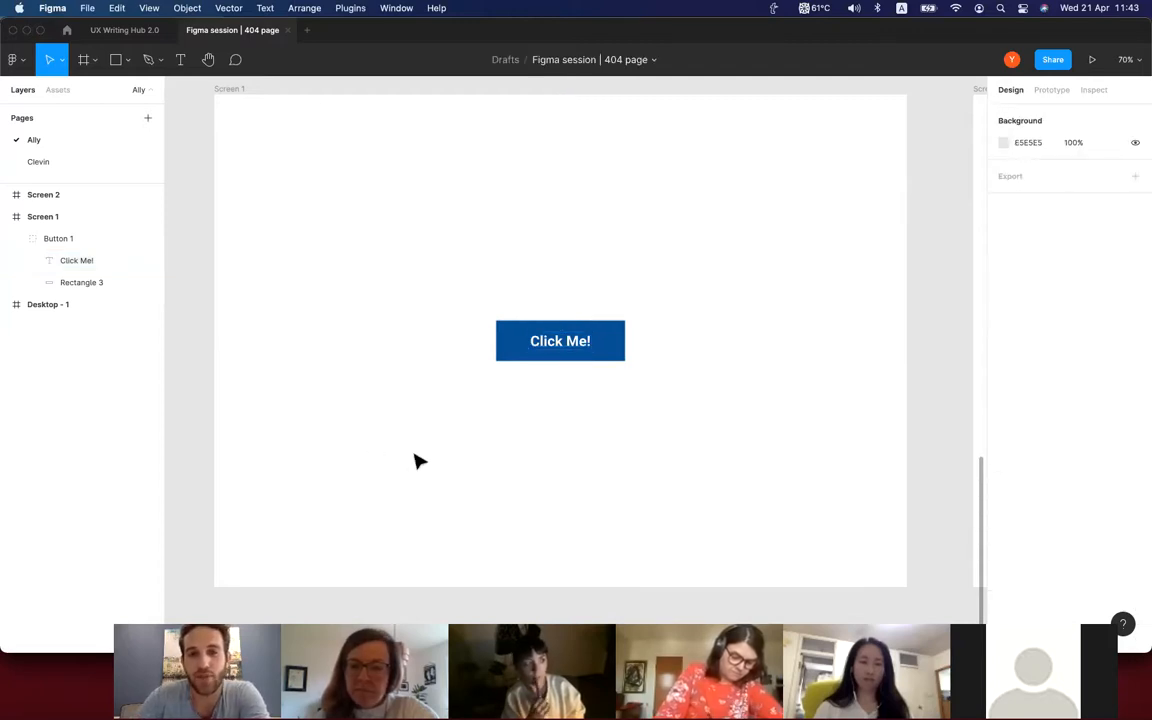
Set the corner radius of Button 1's blue rectangle to 5 and deselect it.
{"action": "scroll", "coordinate": [416, 460], "scroll_direction": "right", "scroll_amount": 2}
{"action": "scroll", "coordinate": [416, 460], "scroll_direction": "up", "scroll_amount": 2}
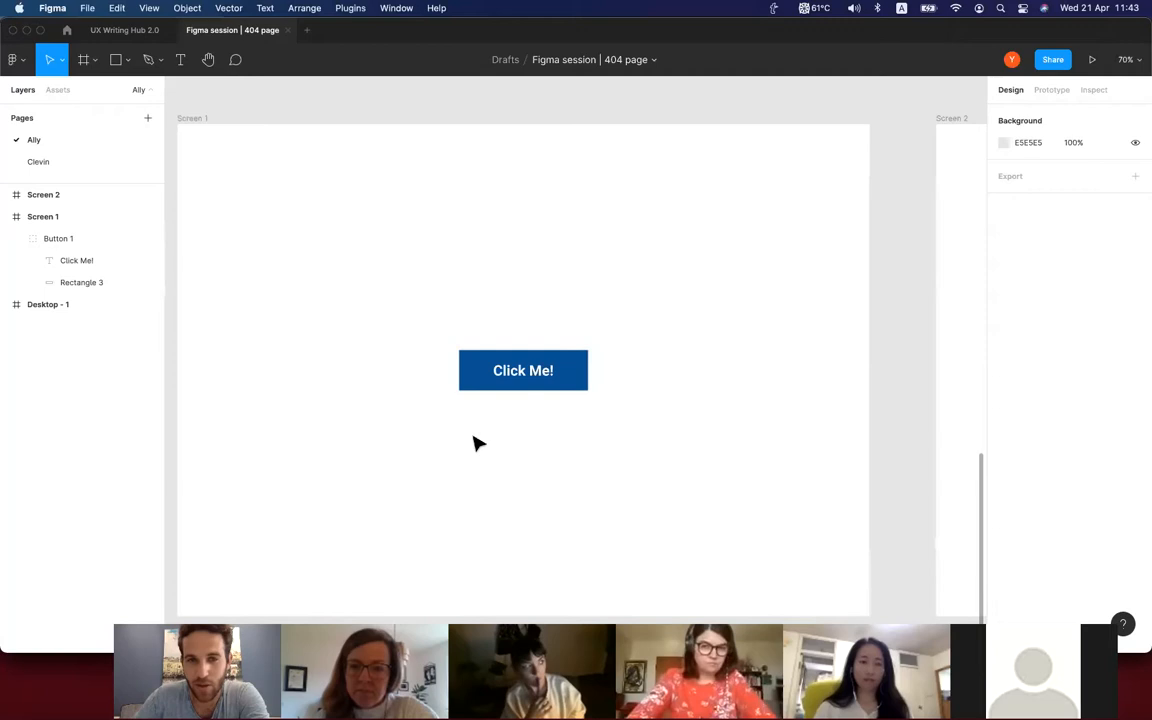
{"action": "scroll", "coordinate": [476, 443], "scroll_direction": "up", "scroll_amount": 5}
{"action": "scroll", "coordinate": [430, 375], "scroll_direction": "up", "scroll_amount": 1}
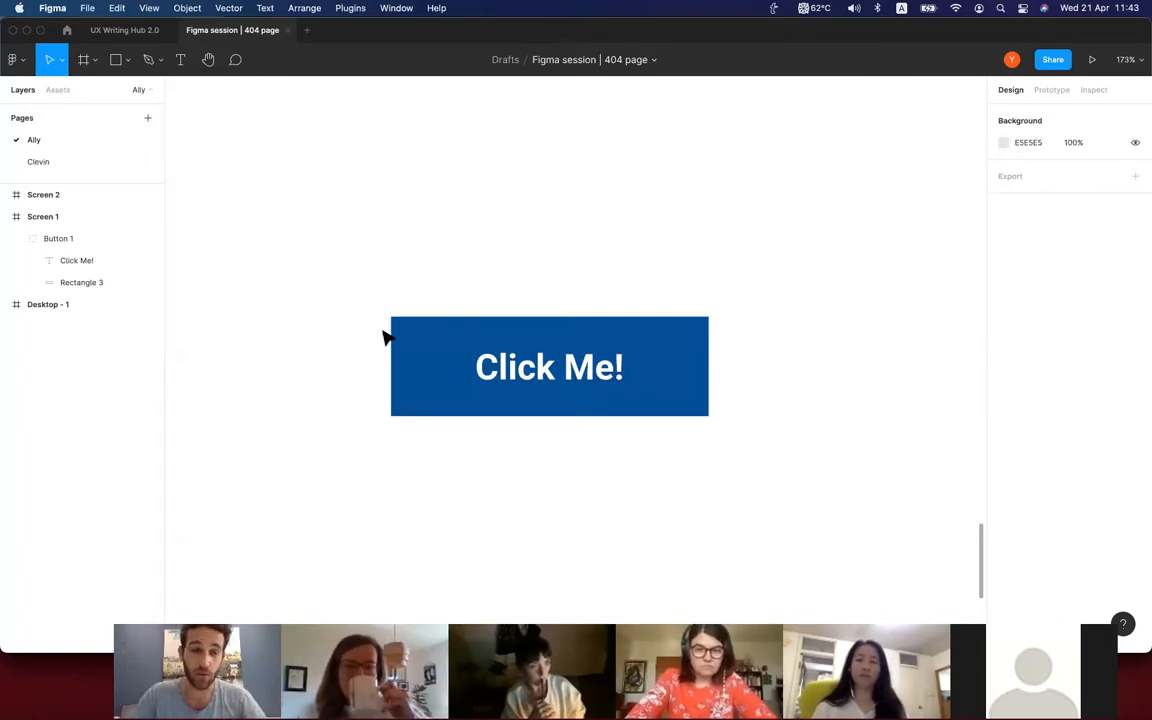
{"action": "left_click", "coordinate": [400, 330]}
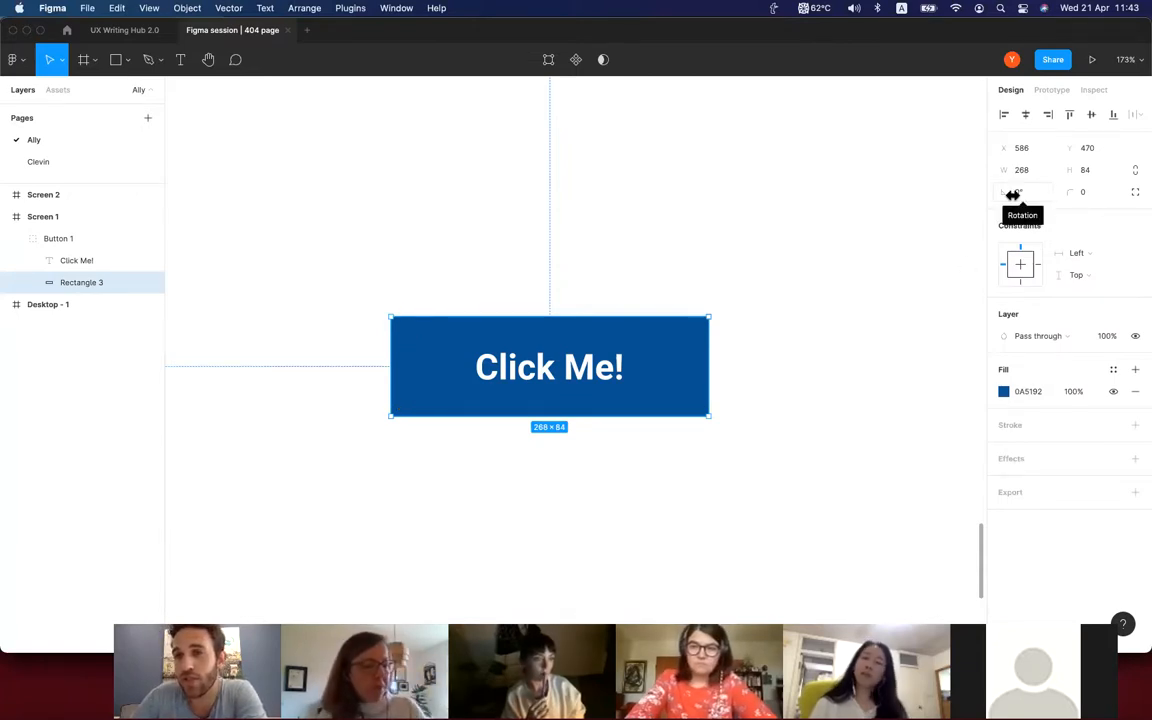
{"action": "left_click_drag", "start_coordinate": [1013, 195], "coordinate": [1013, 195]}
{"action": "key", "text": "ctrl+z"}
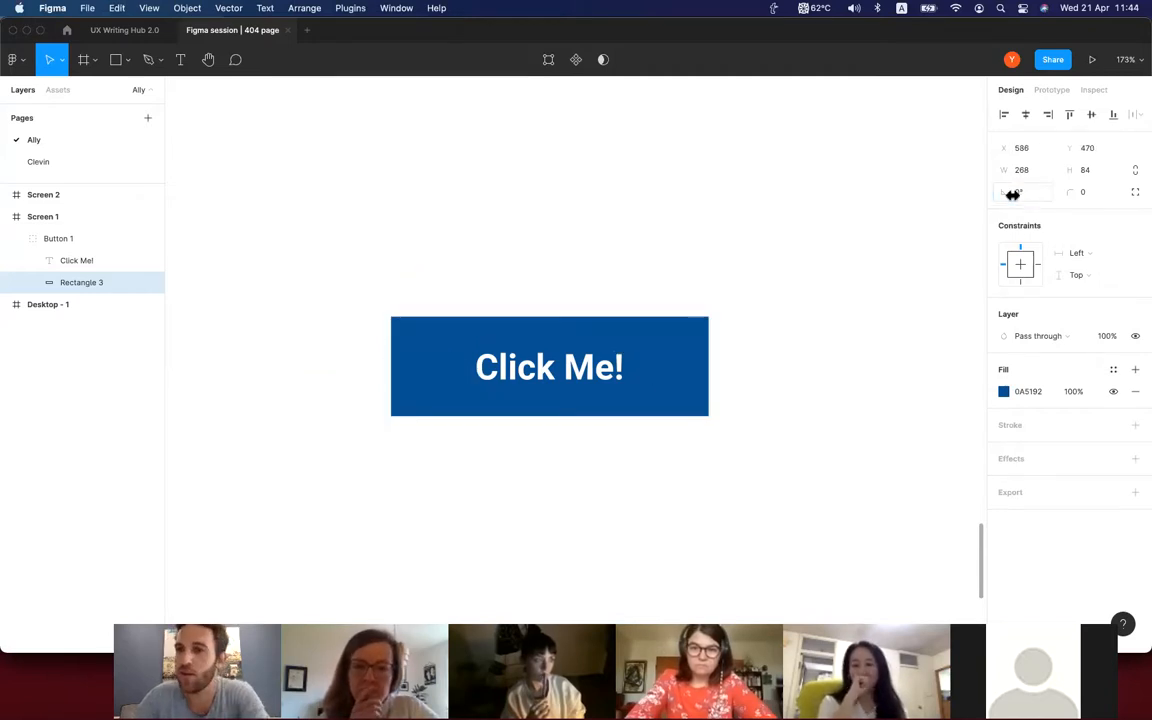
{"action": "left_click", "coordinate": [1085, 194]}
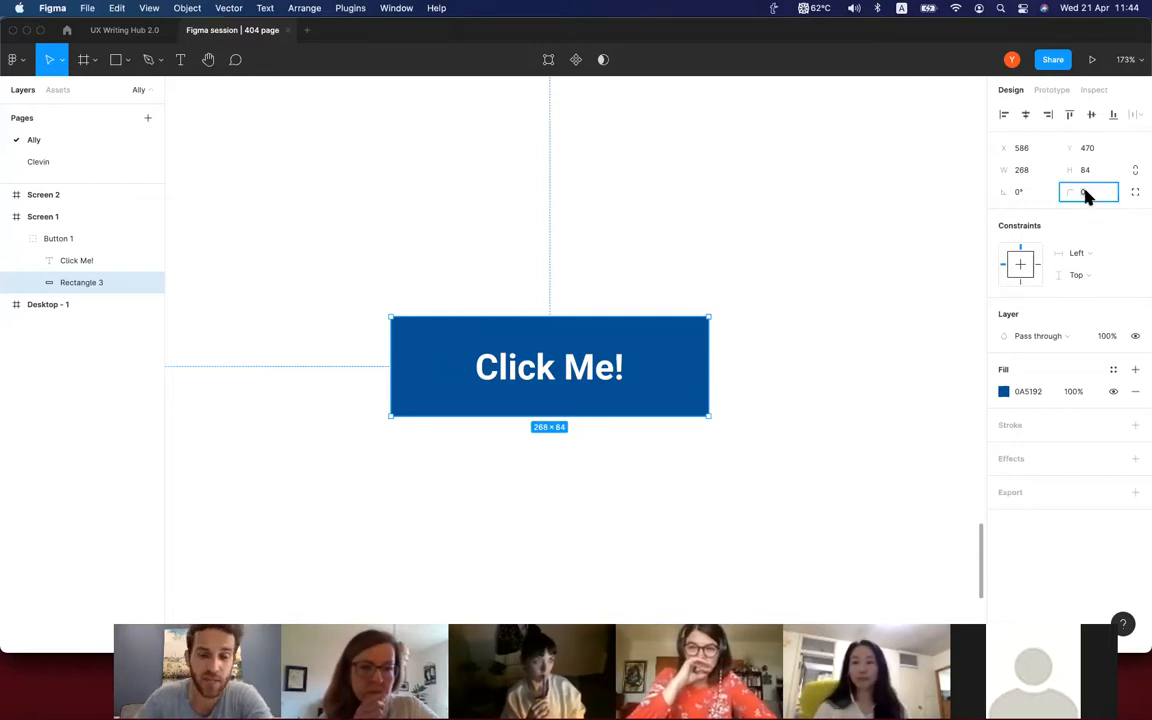
{"action": "type", "text": "5"}
{"action": "key", "text": "Return"}
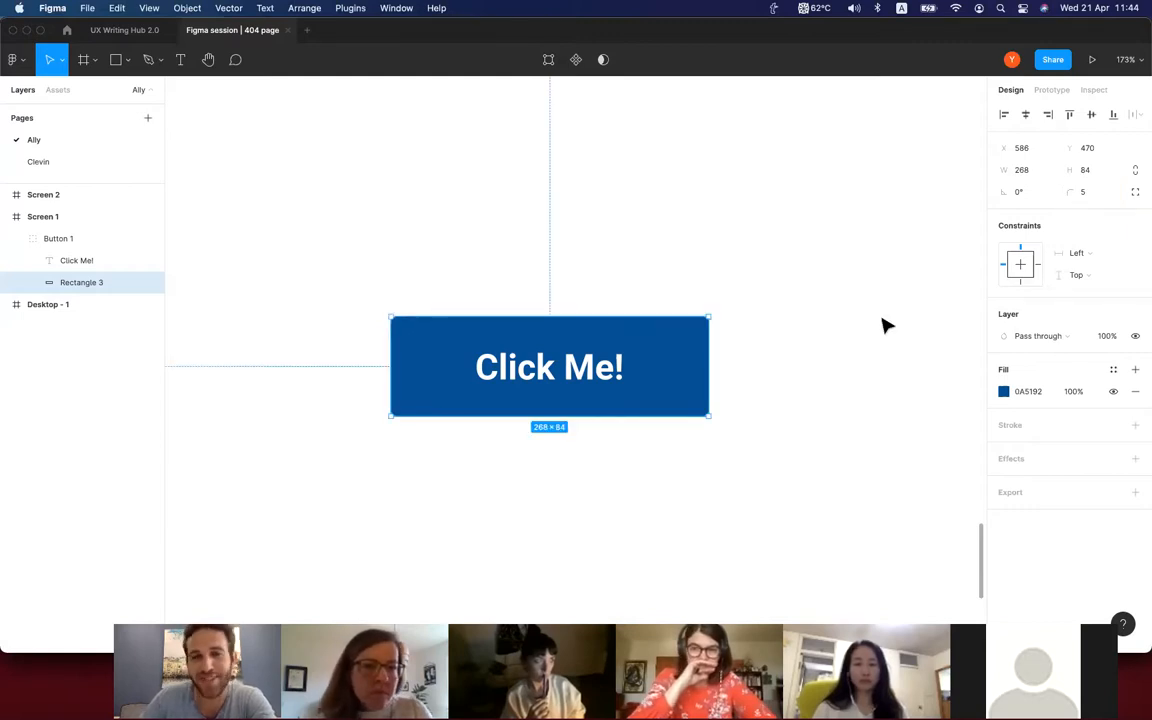
{"action": "left_click", "coordinate": [838, 372]}
Try larger corner radii on the whole Button 1 group, first 74 and finally 25.
{"action": "left_click", "coordinate": [693, 370]}
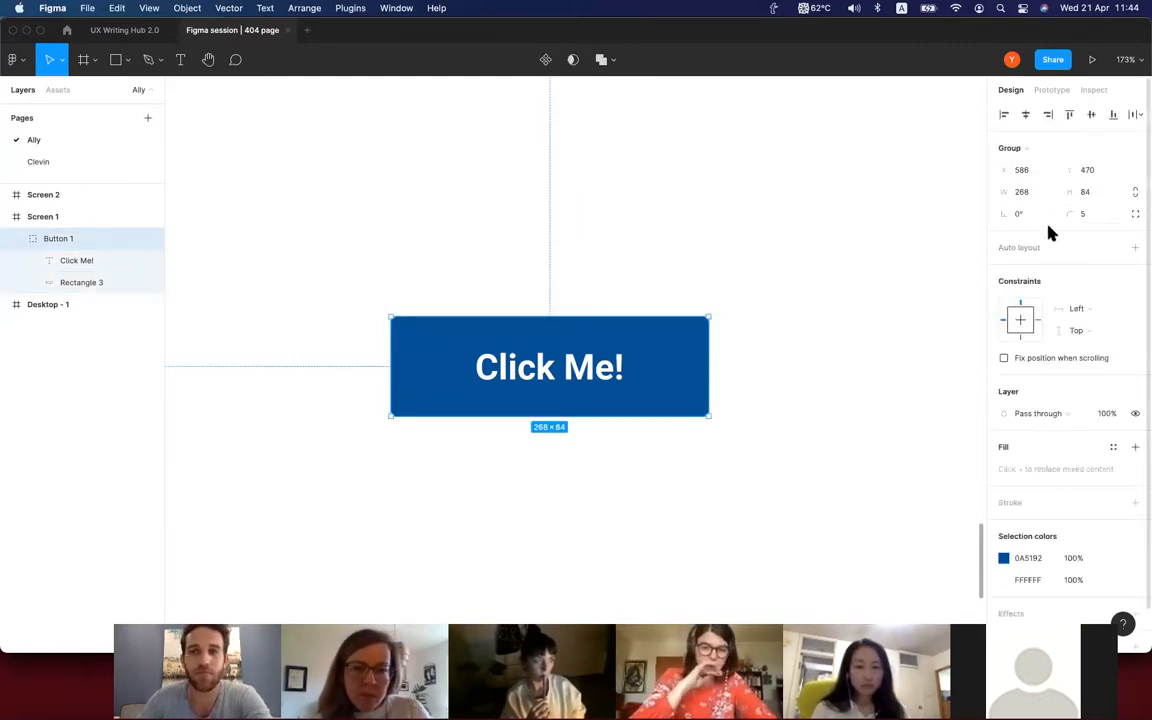
{"action": "left_click_drag", "start_coordinate": [1071, 213], "coordinate": [676, 198]}
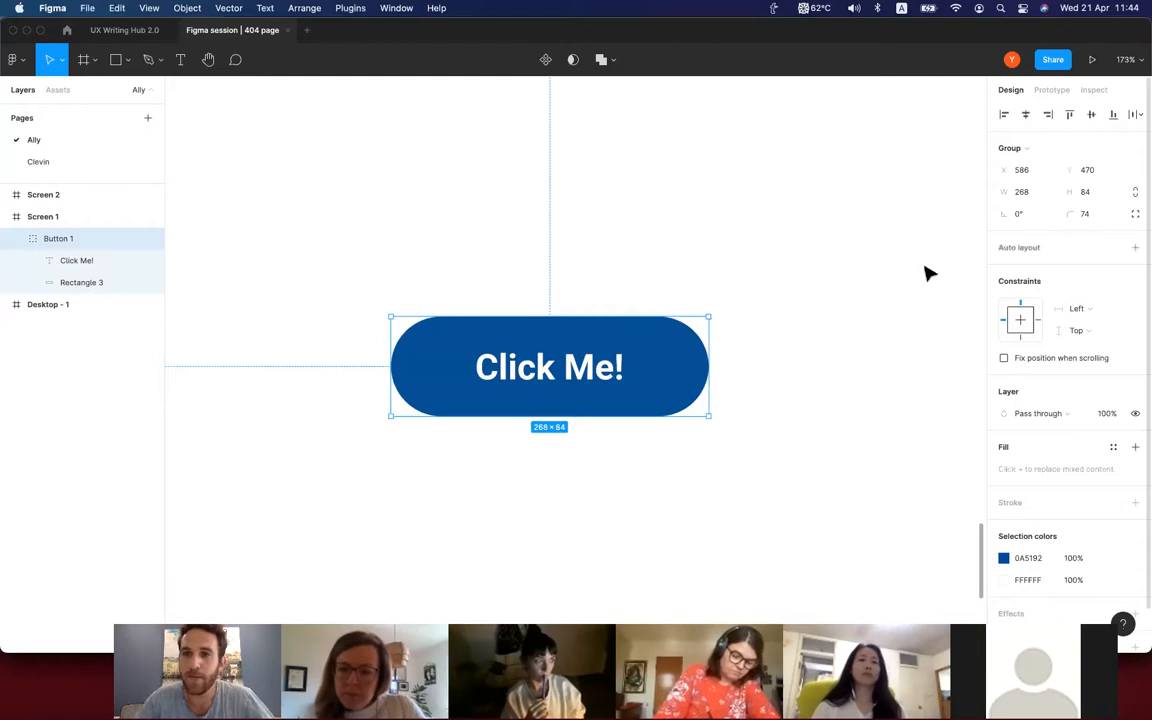
{"action": "left_click_drag", "start_coordinate": [1068, 214], "coordinate": [350, 270]}
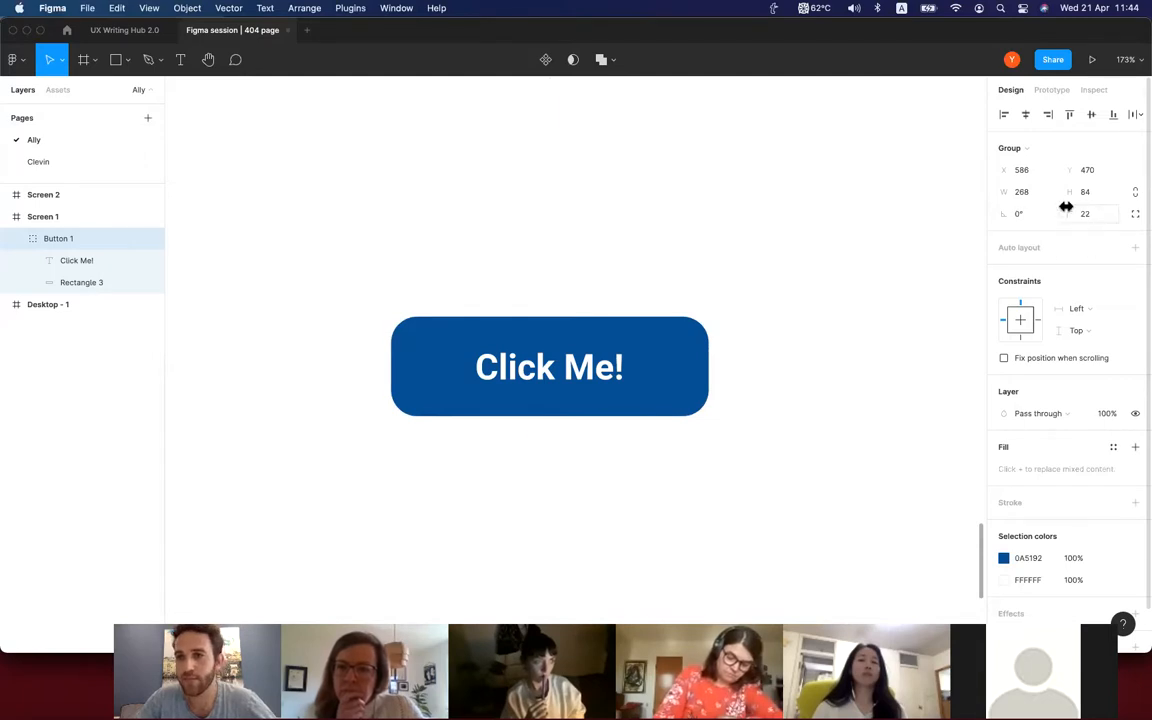
{"action": "type", "text": "25"}
{"action": "key", "text": "Return"}
Set Button 1's corner radius to 0 for square corners.
{"action": "left_click", "coordinate": [1087, 219]}
{"action": "type", "text": "0"}
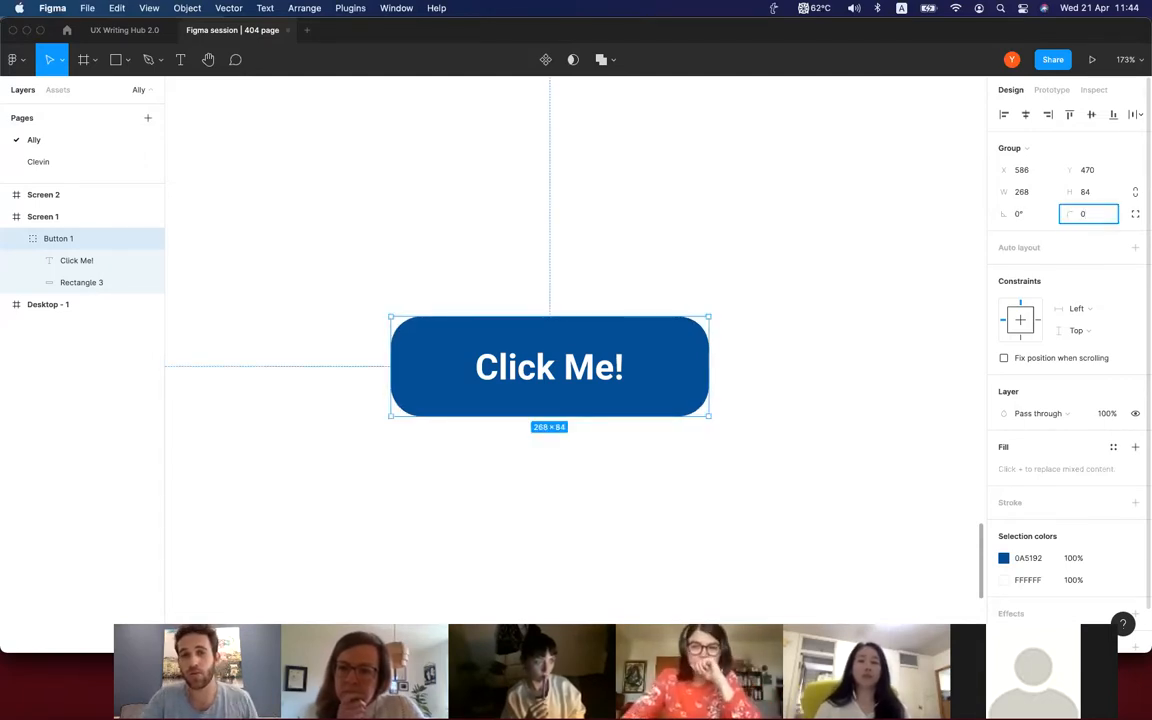
{"action": "key", "text": "Return"}
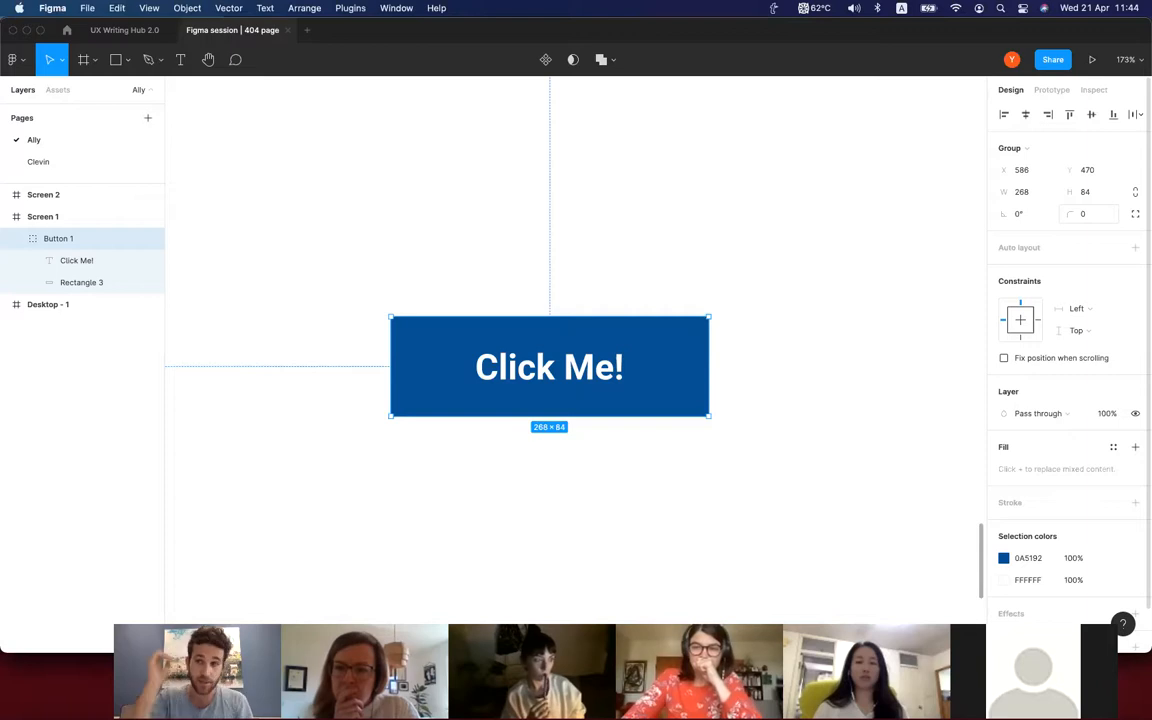
Set Button 1's corner radius to 5 for slightly rounded corners.
{"action": "left_click", "coordinate": [1084, 218]}
{"action": "type", "text": "5"}
{"action": "key", "text": "Return"}
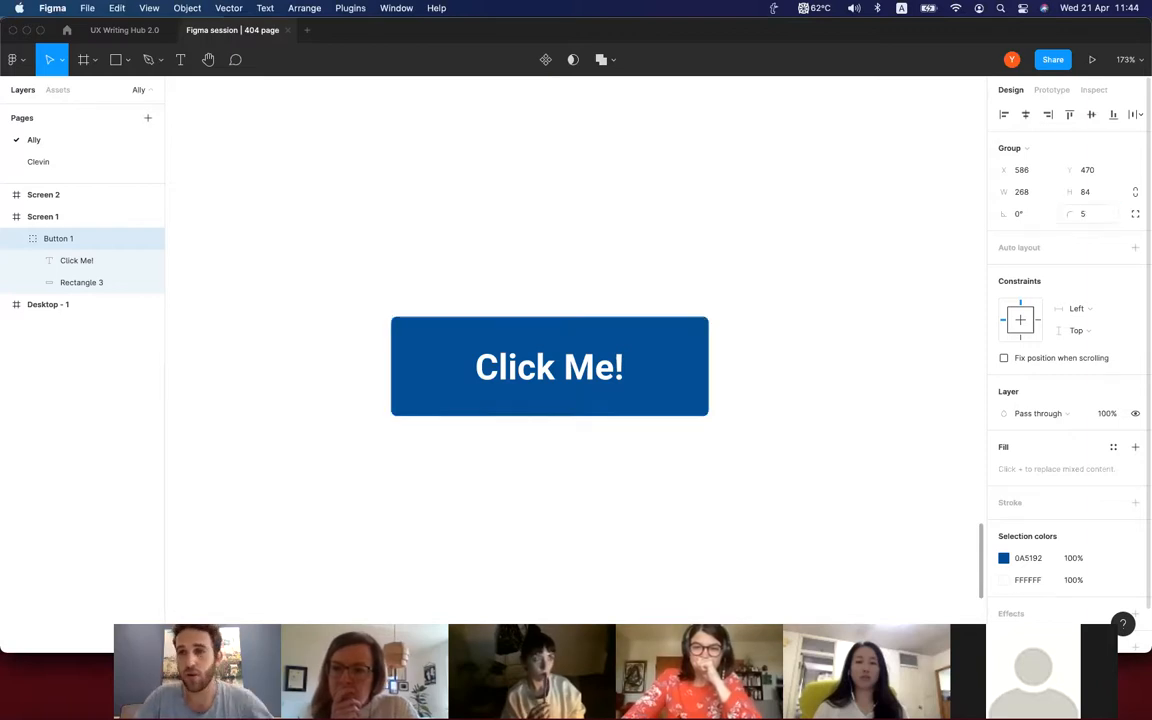
{"action": "left_click", "coordinate": [838, 387]}
{"action": "scroll", "coordinate": [838, 387], "scroll_direction": "down", "scroll_amount": 5}
{"action": "scroll", "coordinate": [838, 387], "scroll_direction": "right", "scroll_amount": 2}
{"action": "scroll", "coordinate": [838, 387], "scroll_direction": "down", "scroll_amount": 5}
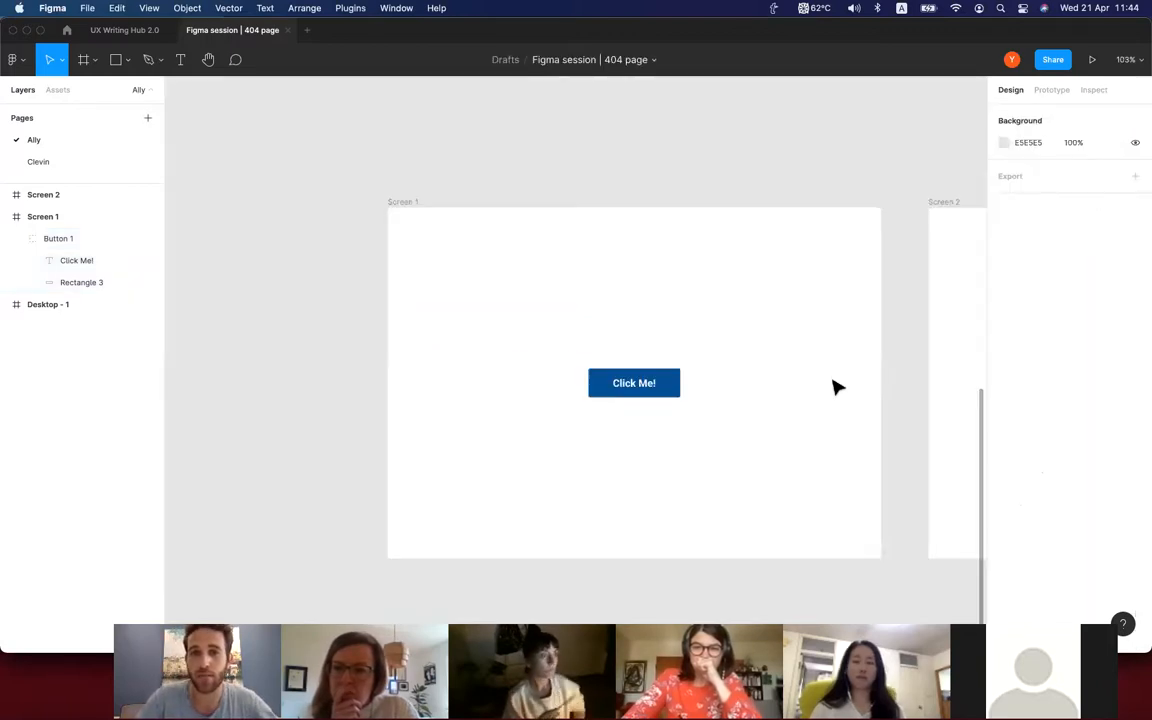
{"action": "scroll", "coordinate": [838, 387], "scroll_direction": "right", "scroll_amount": 2}
{"action": "scroll", "coordinate": [838, 387], "scroll_direction": "right", "scroll_amount": 1}
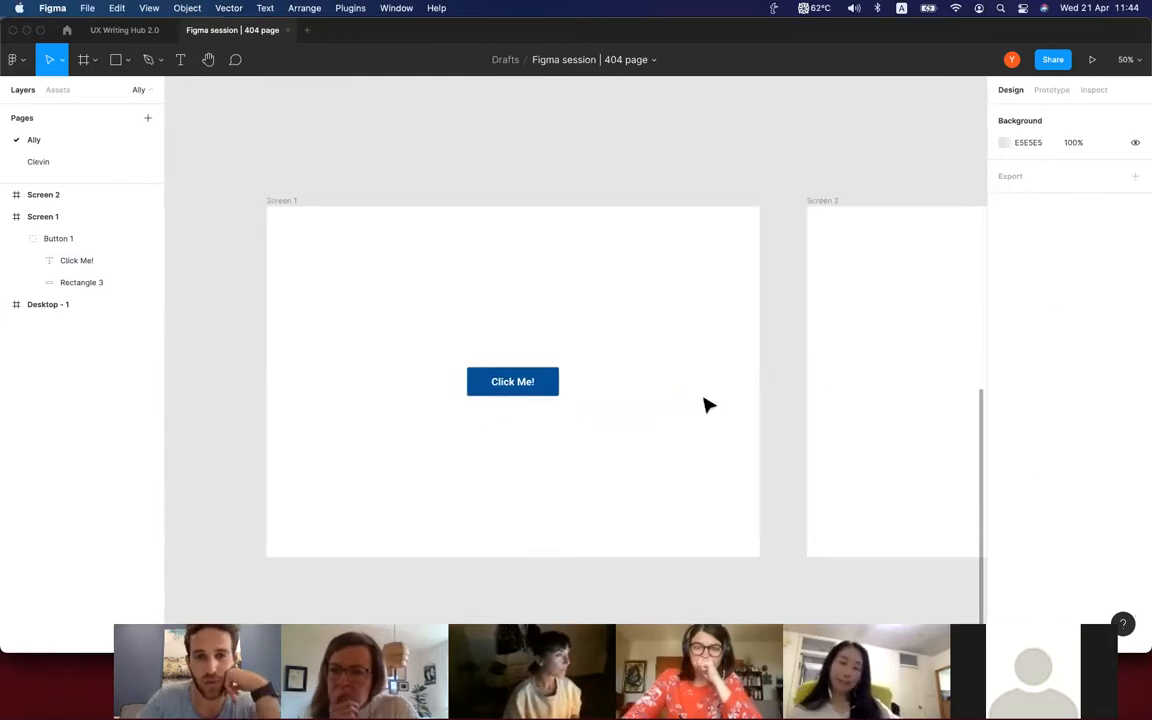
{"action": "scroll", "coordinate": [707, 404], "scroll_direction": "right", "scroll_amount": 1}
{"action": "scroll", "coordinate": [489, 411], "scroll_direction": "right", "scroll_amount": 1}
{"action": "scroll", "coordinate": [489, 411], "scroll_direction": "down", "scroll_amount": 1}
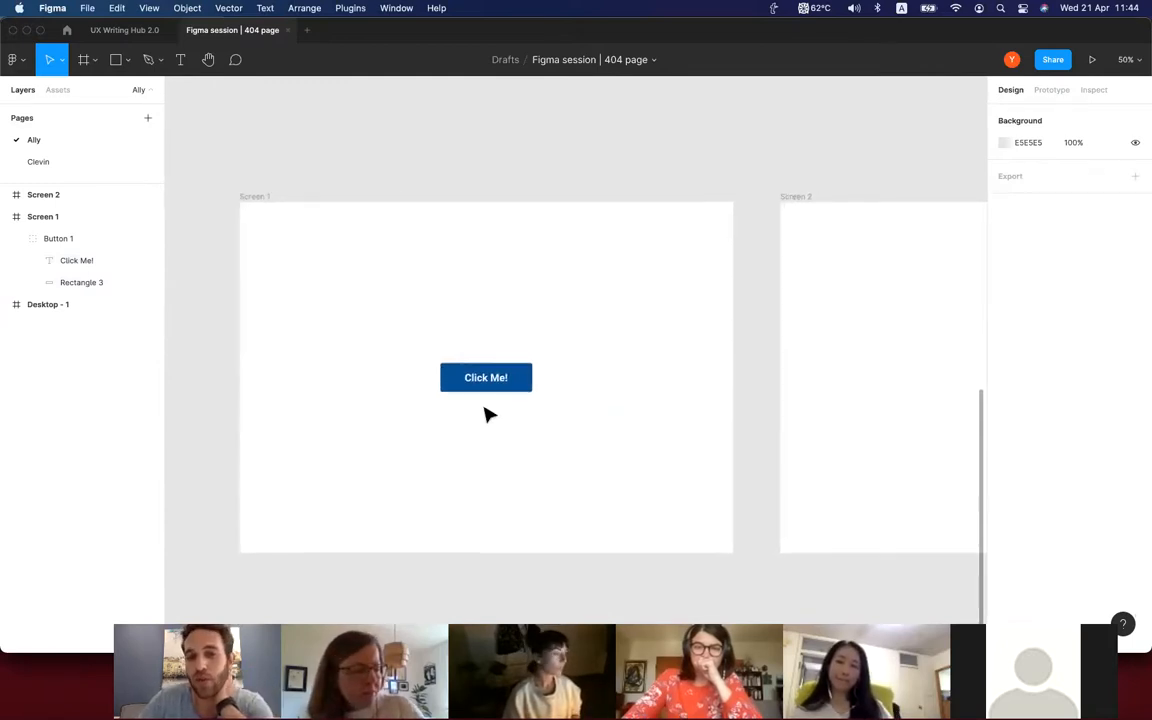
{"action": "scroll", "coordinate": [489, 414], "scroll_direction": "right", "scroll_amount": 2}
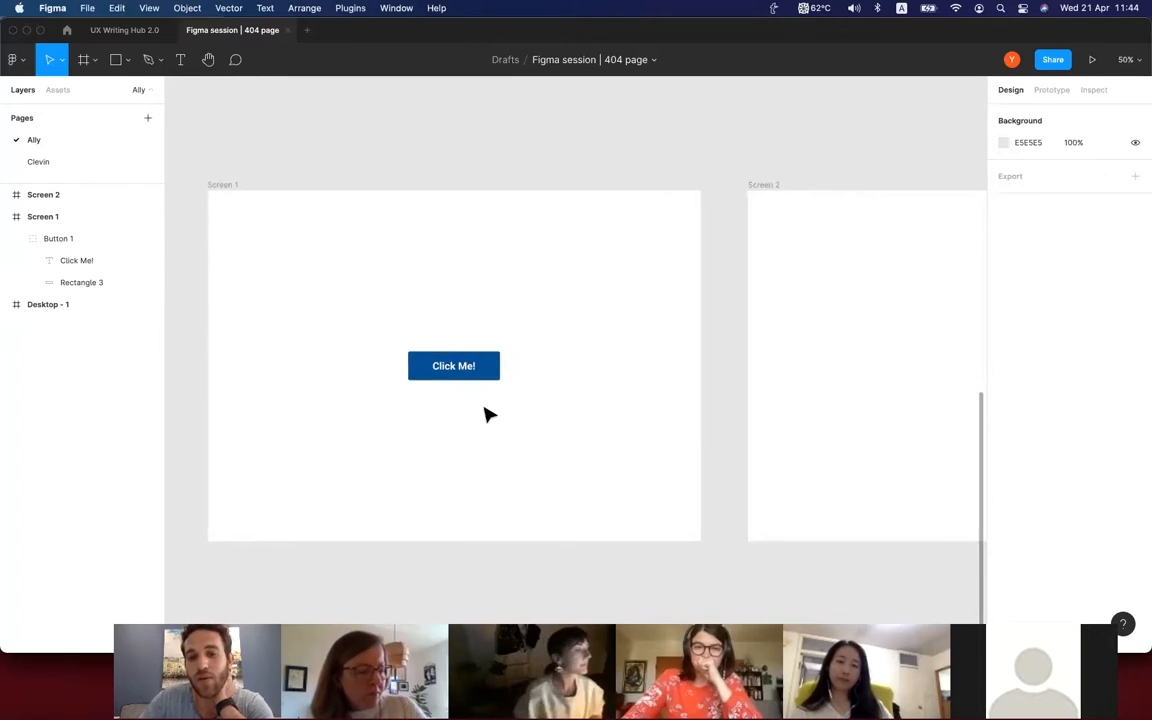
{"action": "scroll", "coordinate": [489, 414], "scroll_direction": "up", "scroll_amount": 1}
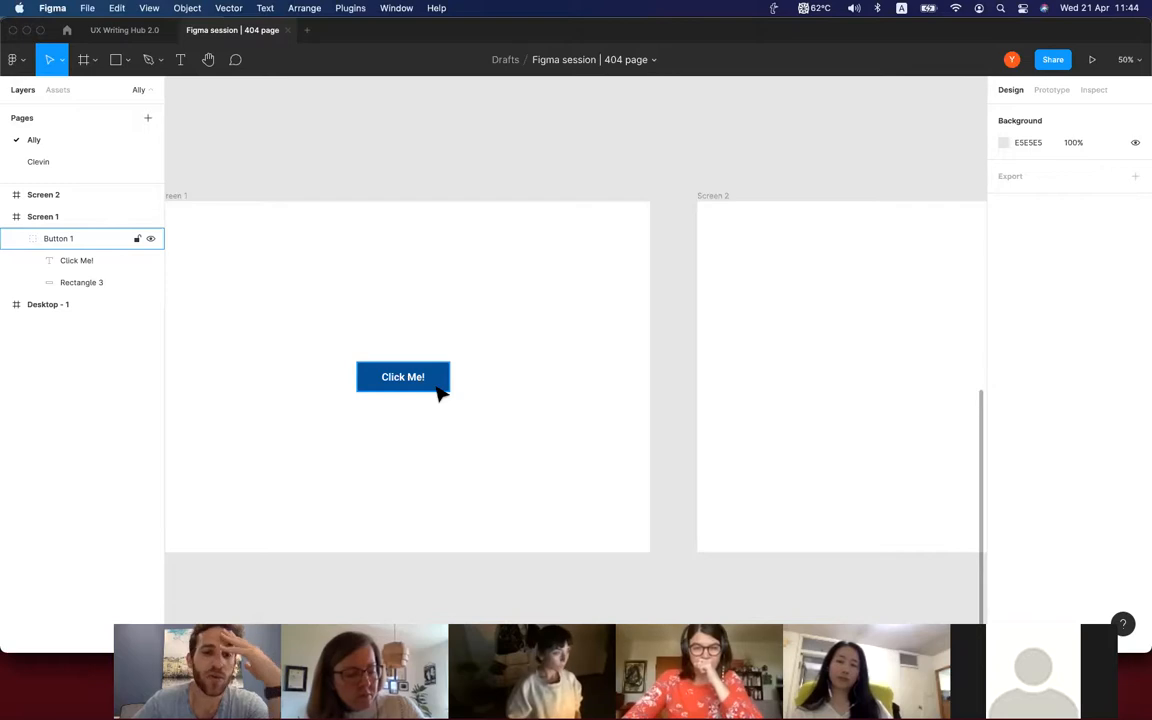
{"action": "scroll", "coordinate": [440, 393], "scroll_direction": "down", "scroll_amount": 1}
{"action": "scroll", "coordinate": [440, 393], "scroll_direction": "left", "scroll_amount": 1}
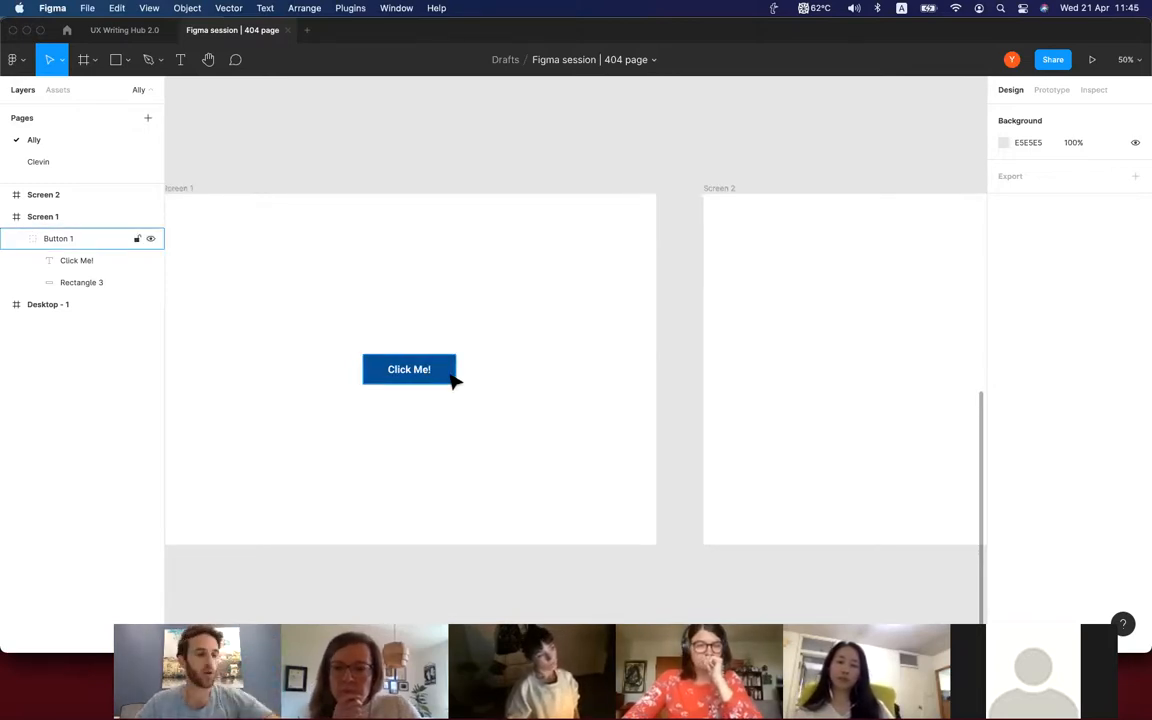
Copy the "Click Me!" button group from Screen 1 and paste it into Screen 2 at the same position.
{"action": "left_click", "coordinate": [451, 377]}
{"action": "scroll", "coordinate": [509, 398], "scroll_direction": "left", "scroll_amount": 2}
{"action": "scroll", "coordinate": [509, 398], "scroll_direction": "down", "scroll_amount": 1}
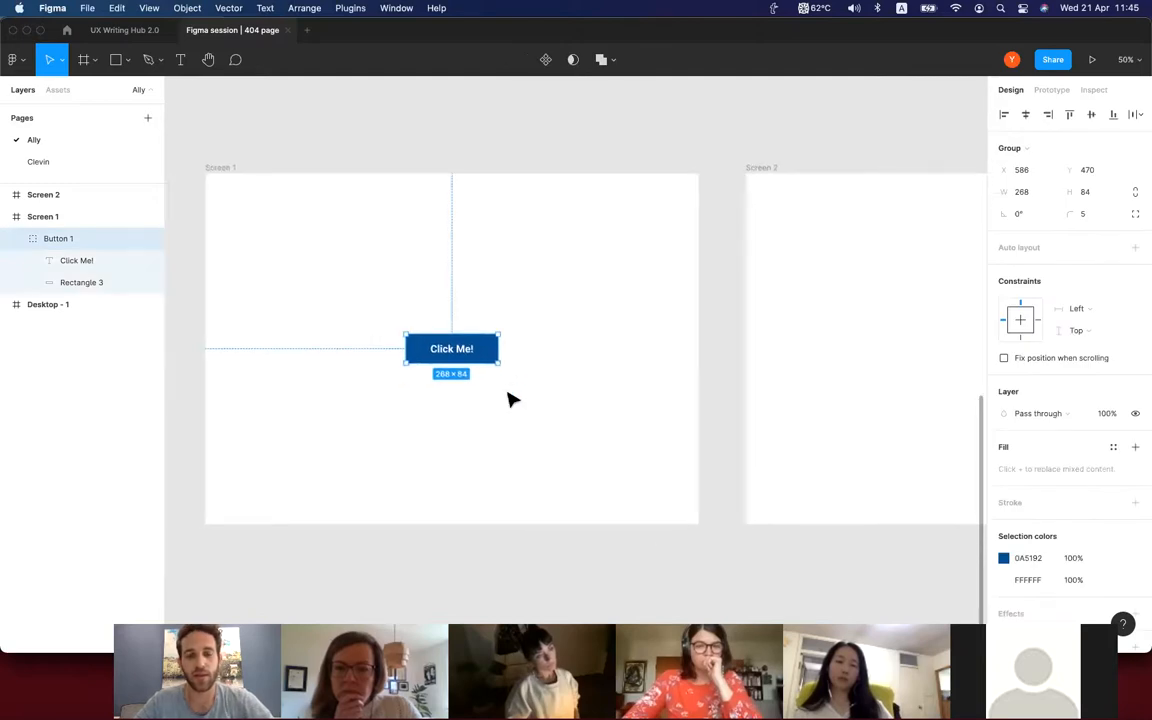
{"action": "scroll", "coordinate": [509, 399], "scroll_direction": "right", "scroll_amount": 4}
{"action": "scroll", "coordinate": [509, 399], "scroll_direction": "up", "scroll_amount": 1}
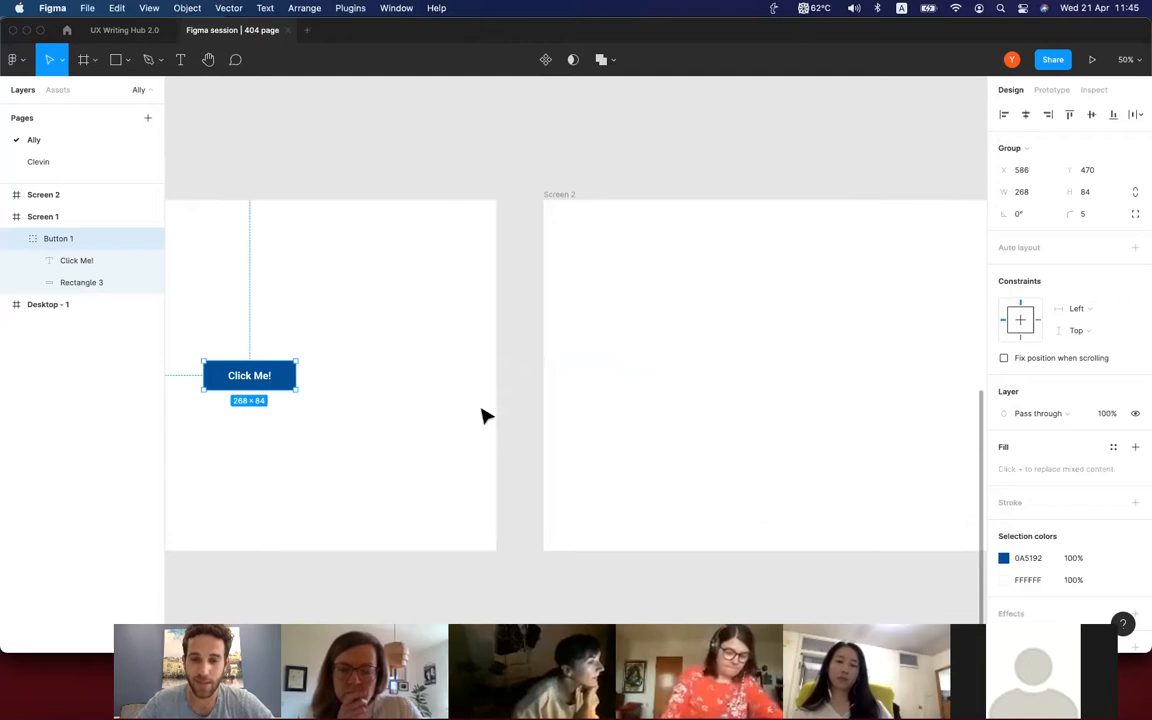
{"action": "scroll", "coordinate": [500, 385], "scroll_direction": "down", "scroll_amount": 3}
{"action": "left_click", "coordinate": [539, 266]}
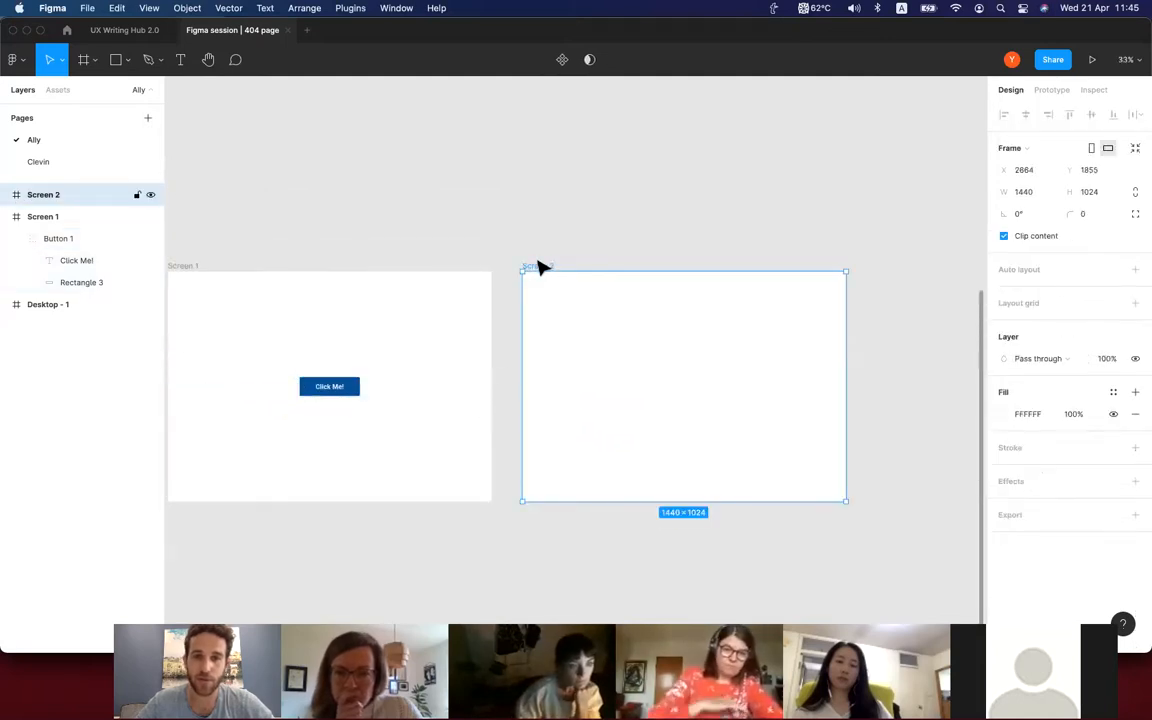
{"action": "key", "text": "super+v"}
{"action": "scroll", "coordinate": [500, 300], "scroll_direction": "left", "scroll_amount": 3}
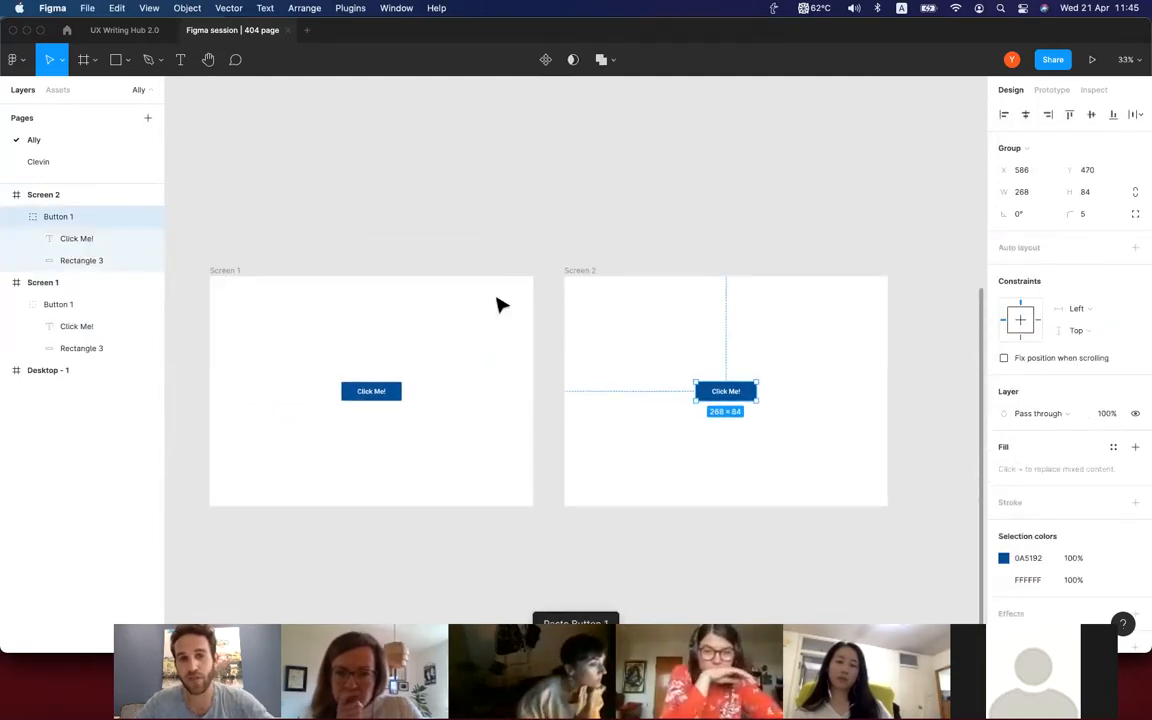
{"action": "left_click", "coordinate": [700, 381]}
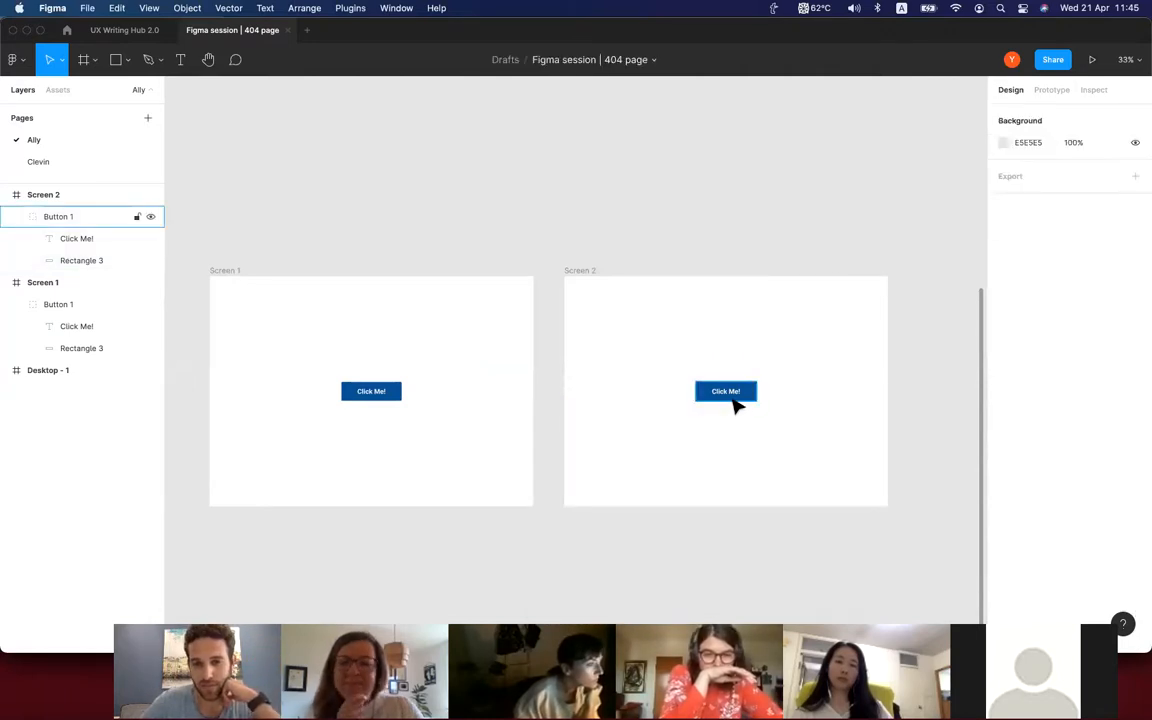
Delete Screen 2 and replace it with a duplicate of the whole Screen 1 frame placed beside the original.
{"action": "left_click", "coordinate": [586, 278]}
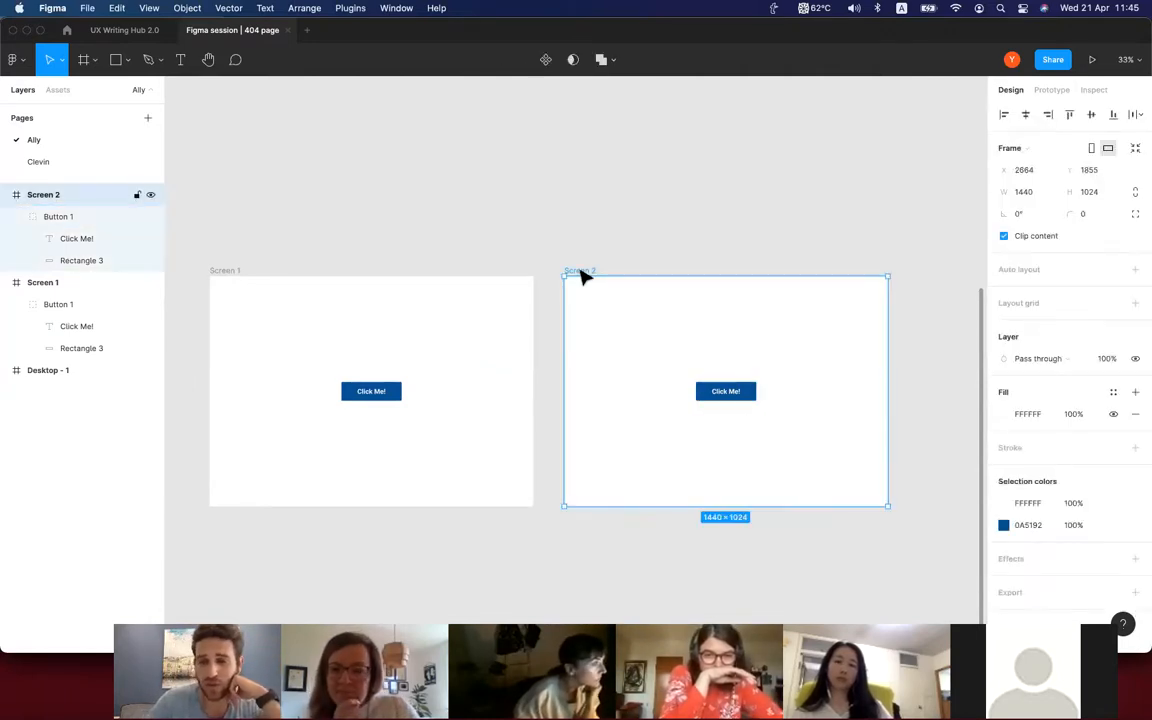
{"action": "key", "text": "Delete"}
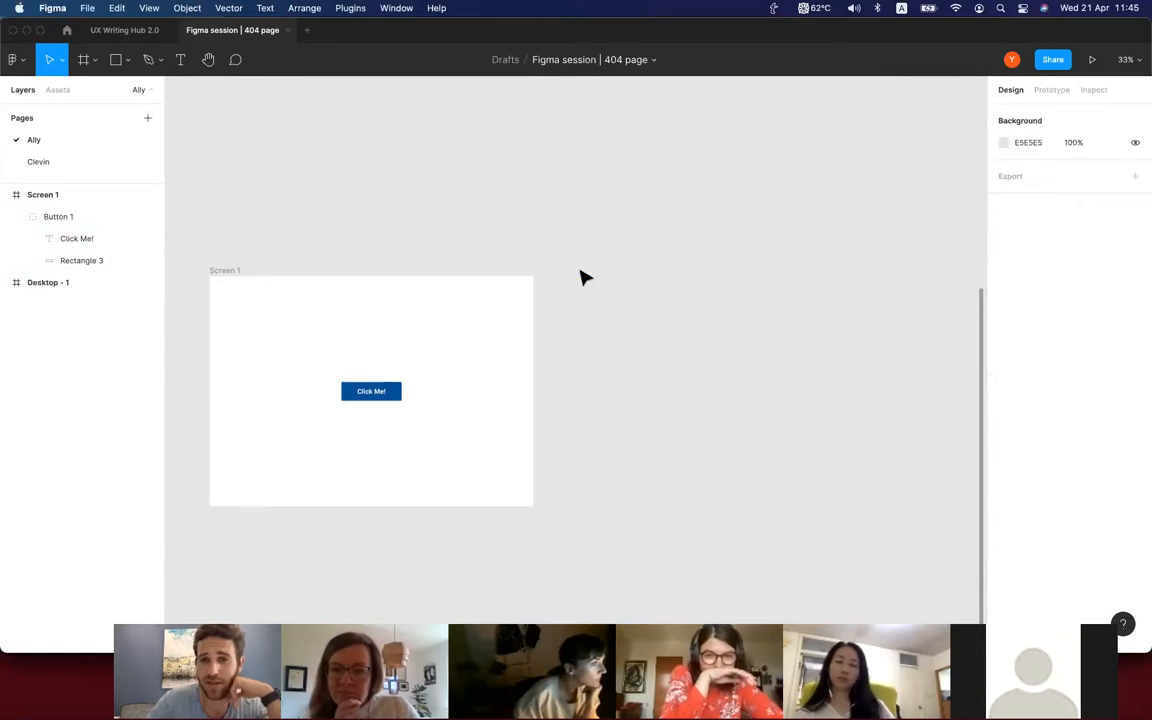
{"action": "left_click", "coordinate": [230, 273]}
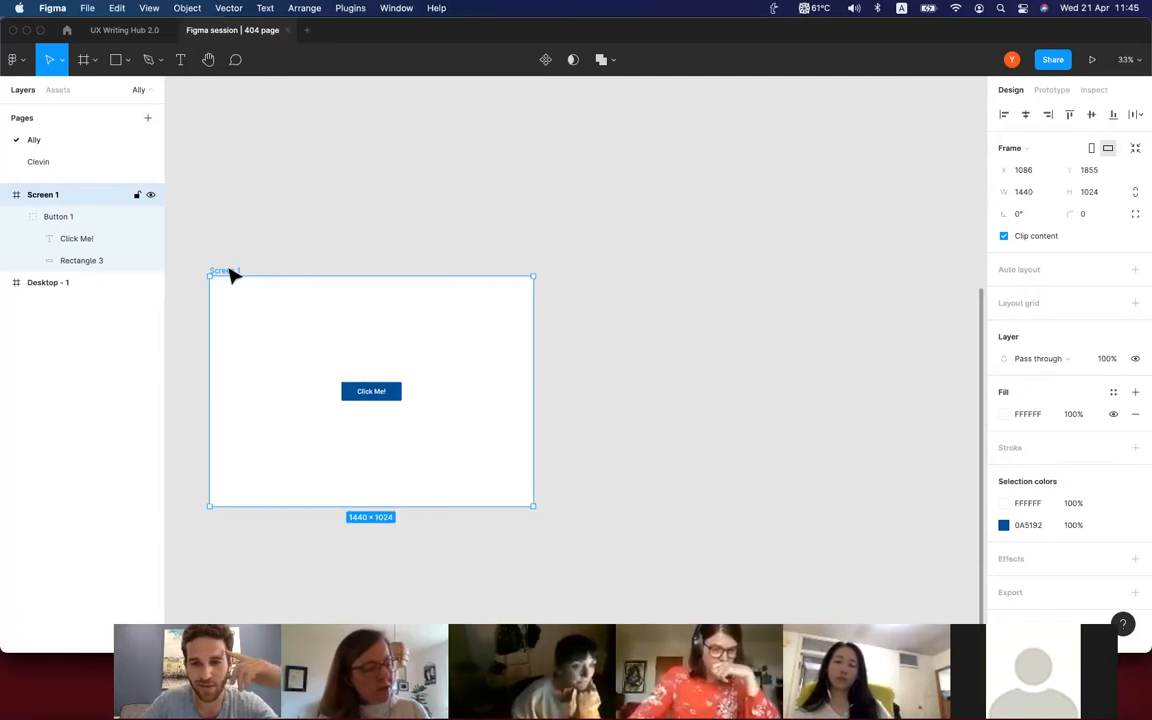
{"action": "left_click_drag", "start_coordinate": [233, 275], "coordinate": [599, 260]}
{"action": "left_click_drag", "start_coordinate": [320, 402], "coordinate": [600, 410]}
{"action": "left_click", "coordinate": [576, 425]}
{"action": "scroll", "coordinate": [573, 424], "scroll_direction": "right", "scroll_amount": 2}
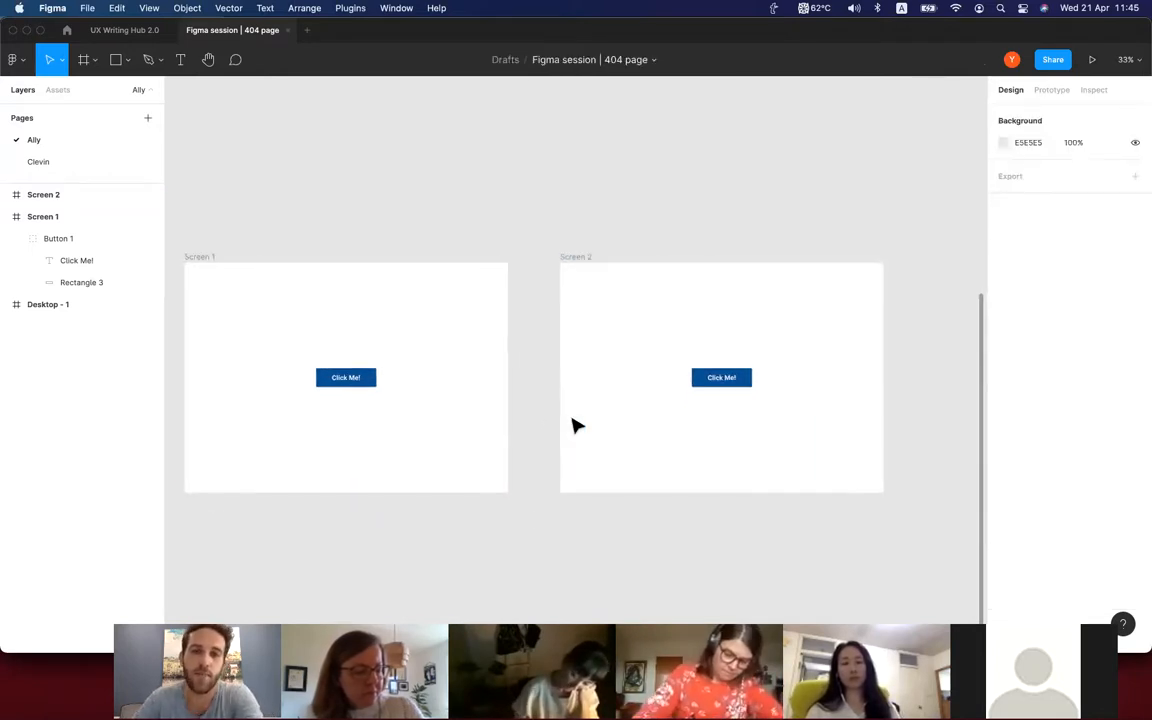
Change the fill of the button's rectangle on Screen 2 to dark red (RGB 146, 10, 10).
{"action": "scroll", "coordinate": [728, 401], "scroll_direction": "up", "scroll_amount": 5}
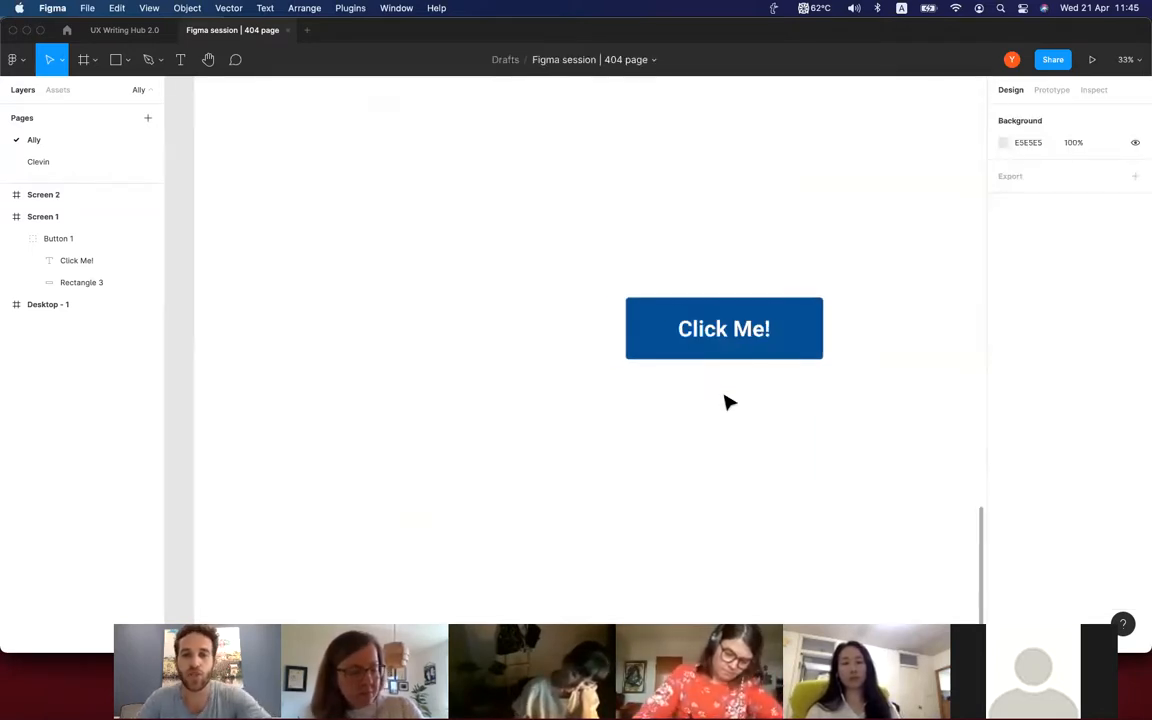
{"action": "scroll", "coordinate": [723, 399], "scroll_direction": "right", "scroll_amount": 2}
{"action": "double_click", "coordinate": [680, 366]}
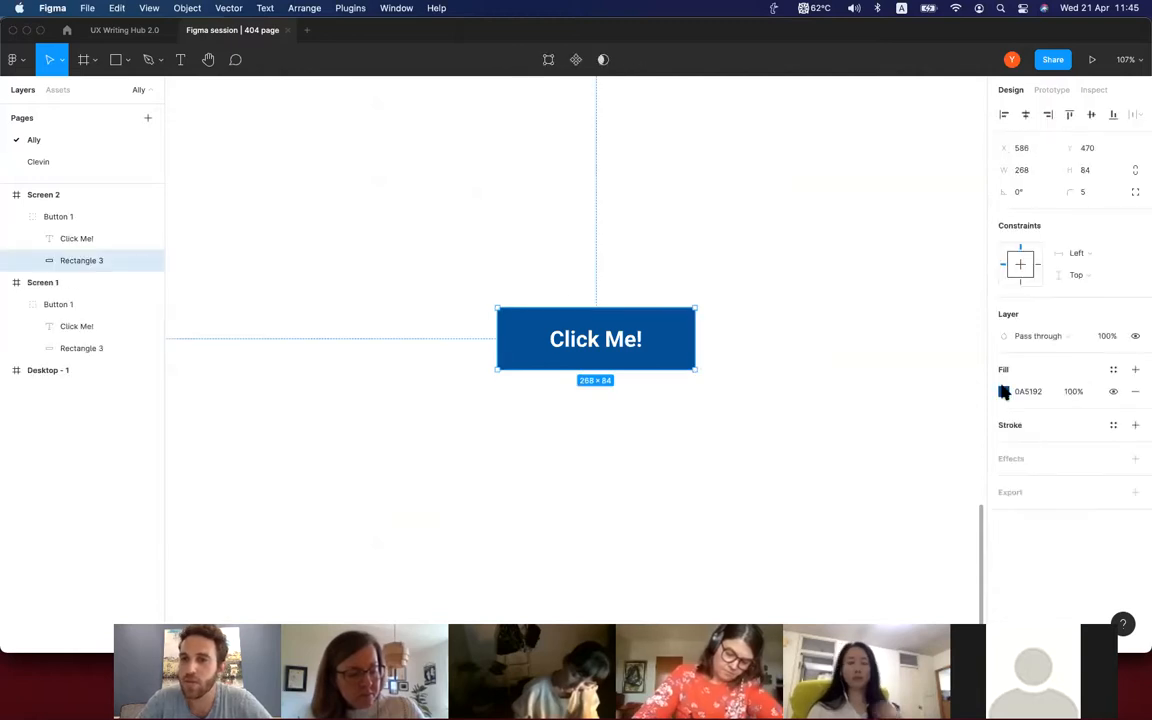
{"action": "left_click", "coordinate": [1004, 391]}
{"action": "left_click_drag", "start_coordinate": [915, 497], "coordinate": [836, 494]}
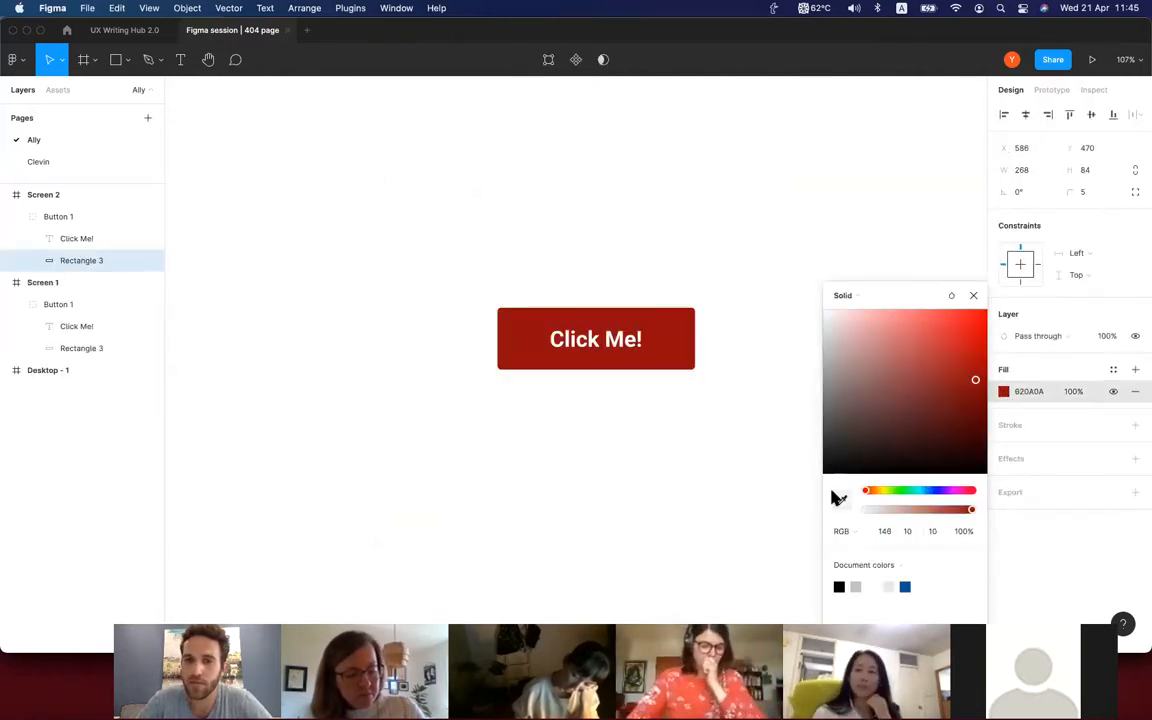
{"action": "left_click", "coordinate": [690, 480]}
{"action": "scroll", "coordinate": [690, 480], "scroll_direction": "down", "scroll_amount": 5}
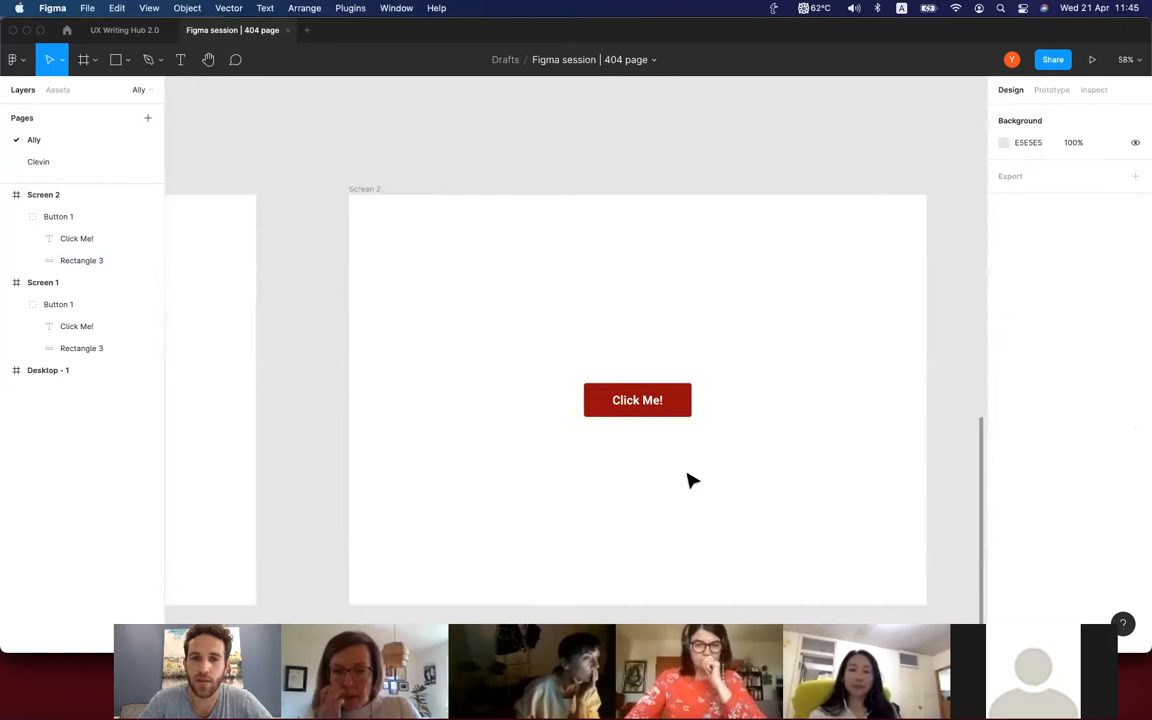
{"action": "scroll", "coordinate": [690, 480], "scroll_direction": "right", "scroll_amount": 3}
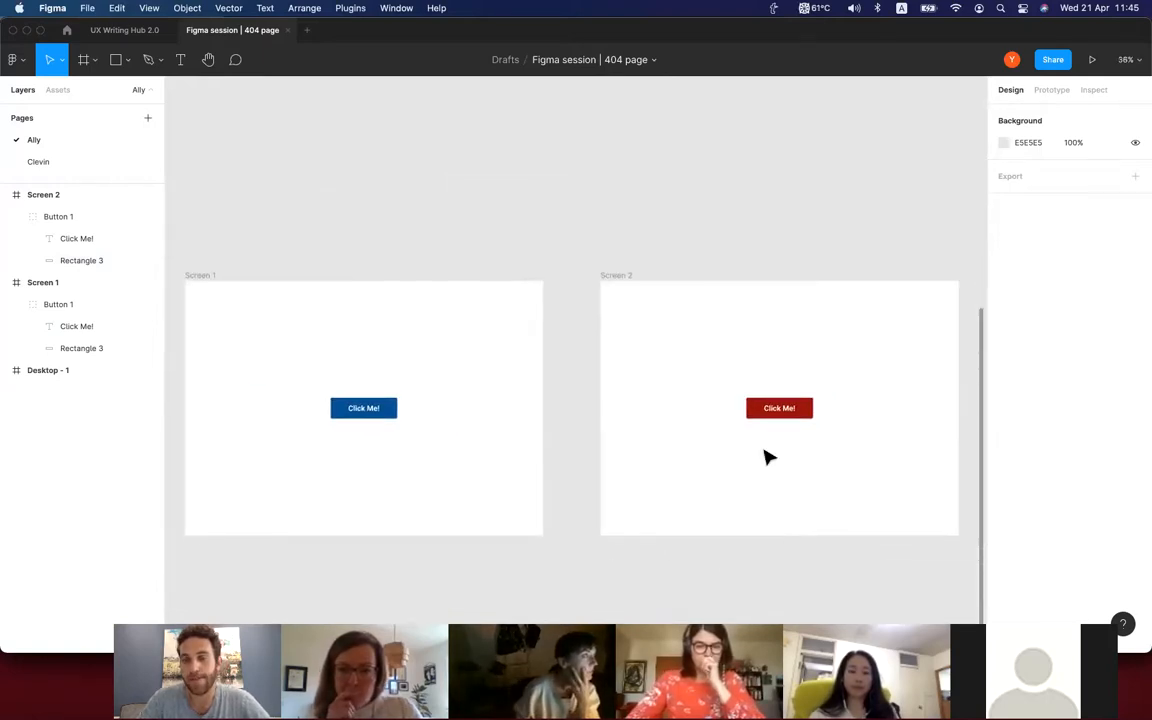
Add the text "It's going to turn red" below the blue button on Screen 1.
{"action": "scroll", "coordinate": [404, 442], "scroll_direction": "up", "scroll_amount": 5}
{"action": "scroll", "coordinate": [404, 442], "scroll_direction": "left", "scroll_amount": 3}
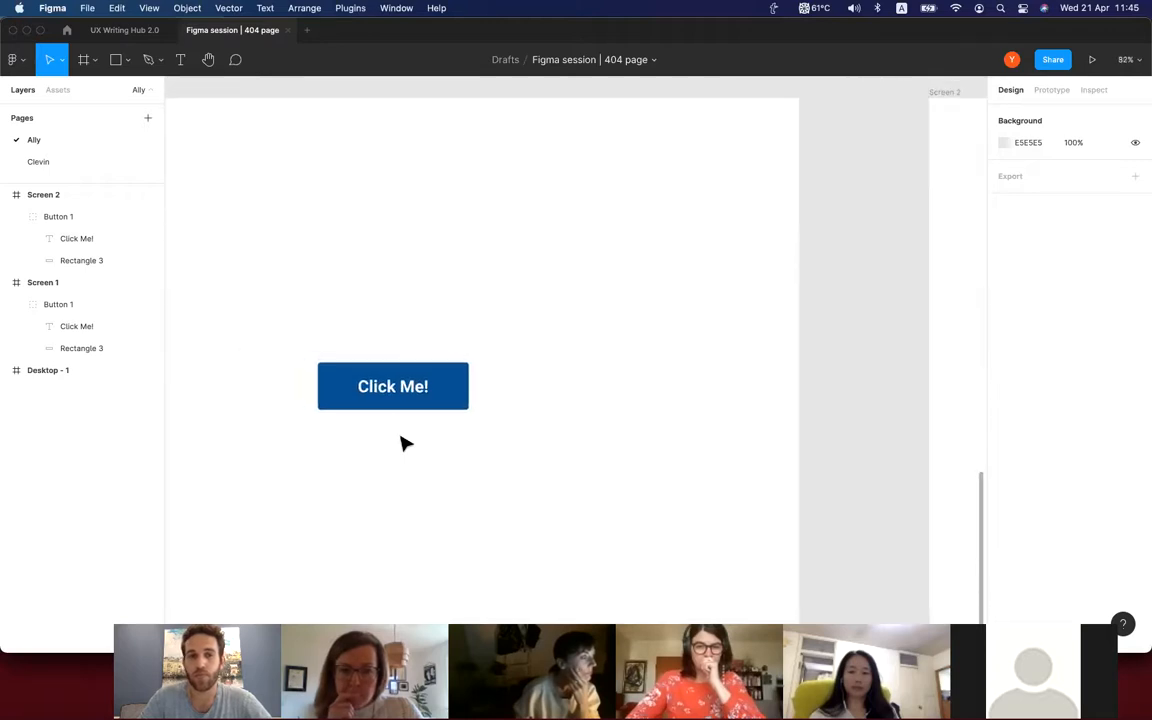
{"action": "scroll", "coordinate": [627, 388], "scroll_direction": "left", "scroll_amount": 3}
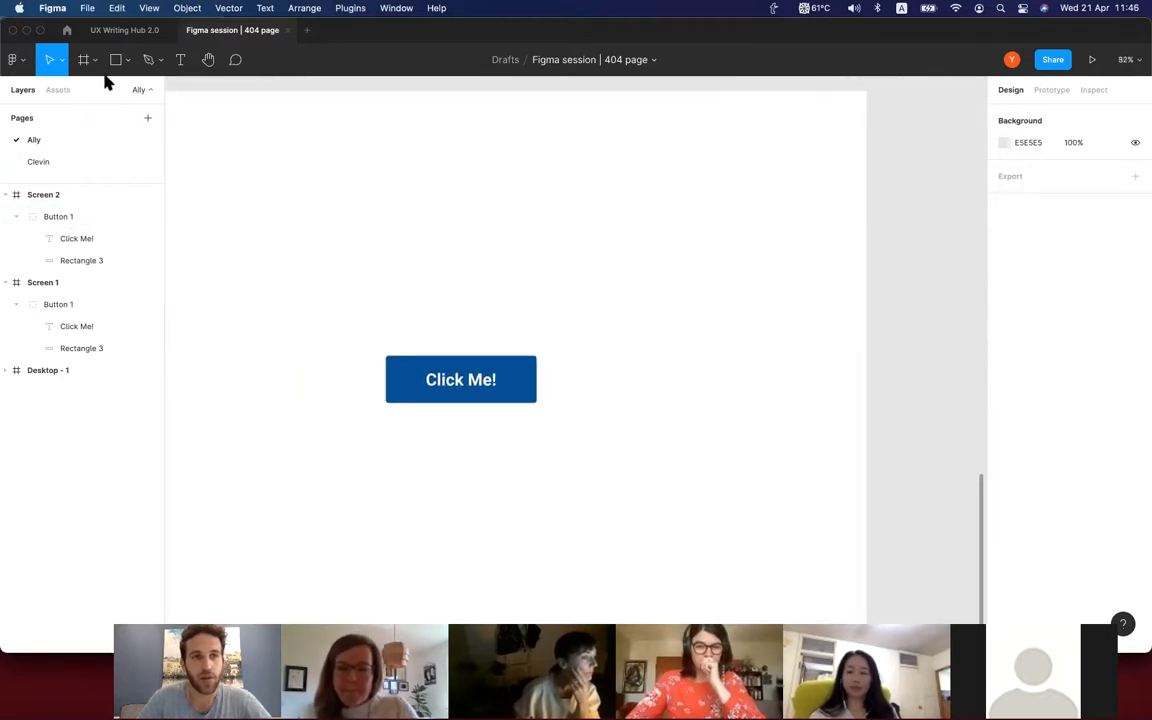
{"action": "scroll", "coordinate": [432, 455], "scroll_direction": "up", "scroll_amount": 2}
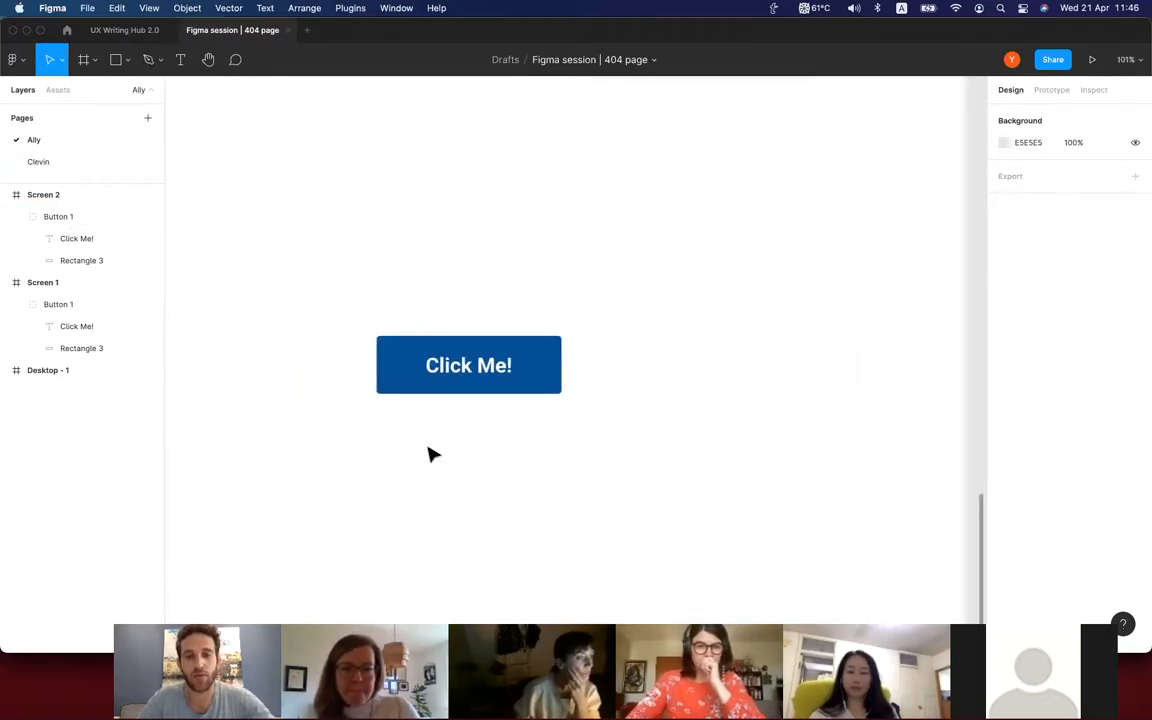
{"action": "key", "text": "t"}
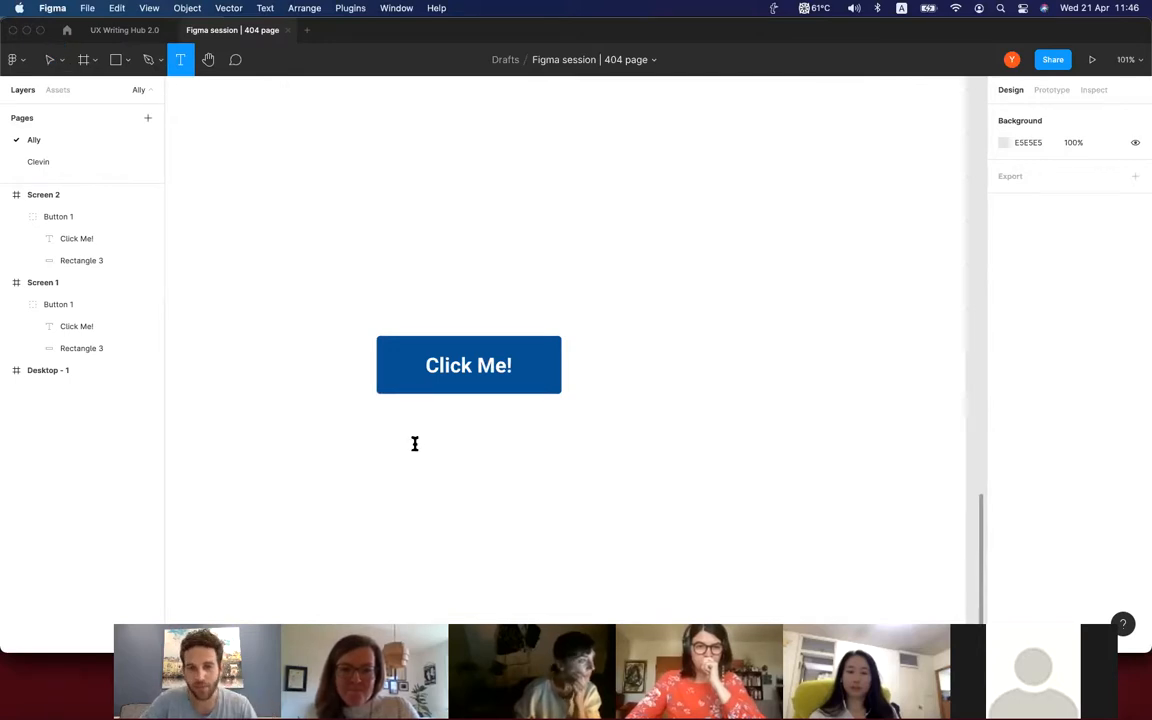
{"action": "left_click", "coordinate": [416, 443]}
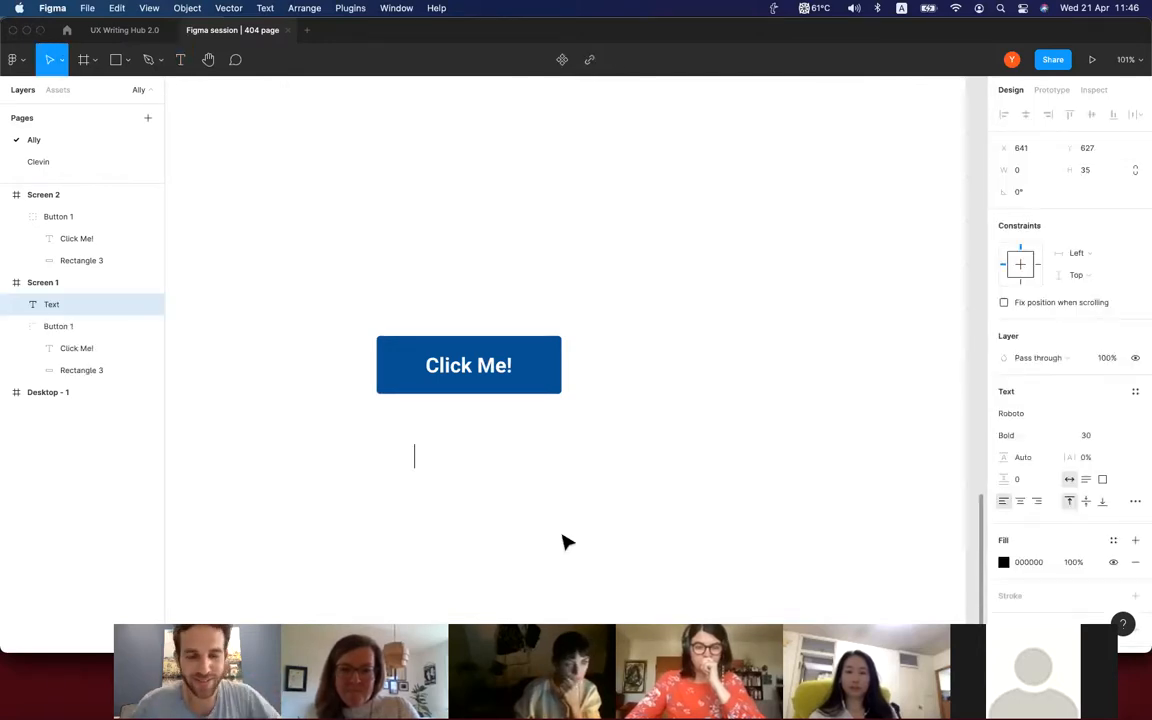
{"action": "type", "text": "It's go"}
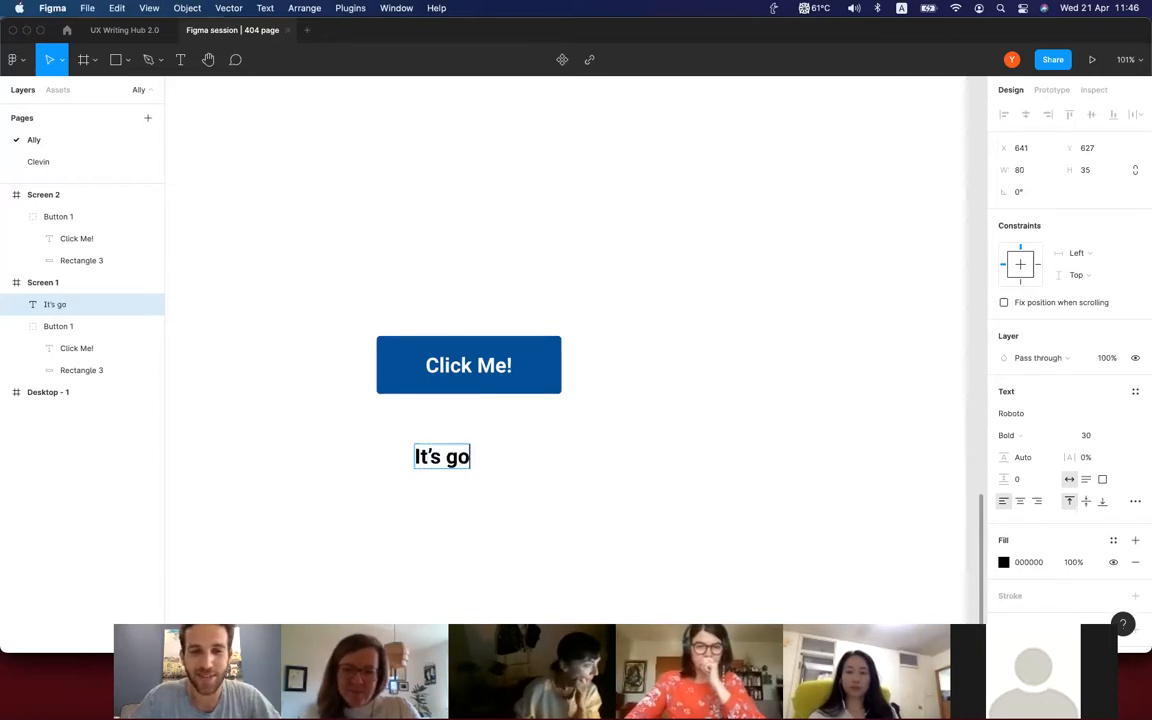
{"action": "type", "text": "ing to turn ree"}
{"action": "key", "text": "BackSpace"}
{"action": "type", "text": "d"}
{"action": "key", "text": "Escape"}
Make the caption under the Screen 1 button regular weight and set its font size to 15.
{"action": "scroll", "coordinate": [690, 552], "scroll_direction": "down", "scroll_amount": 5}
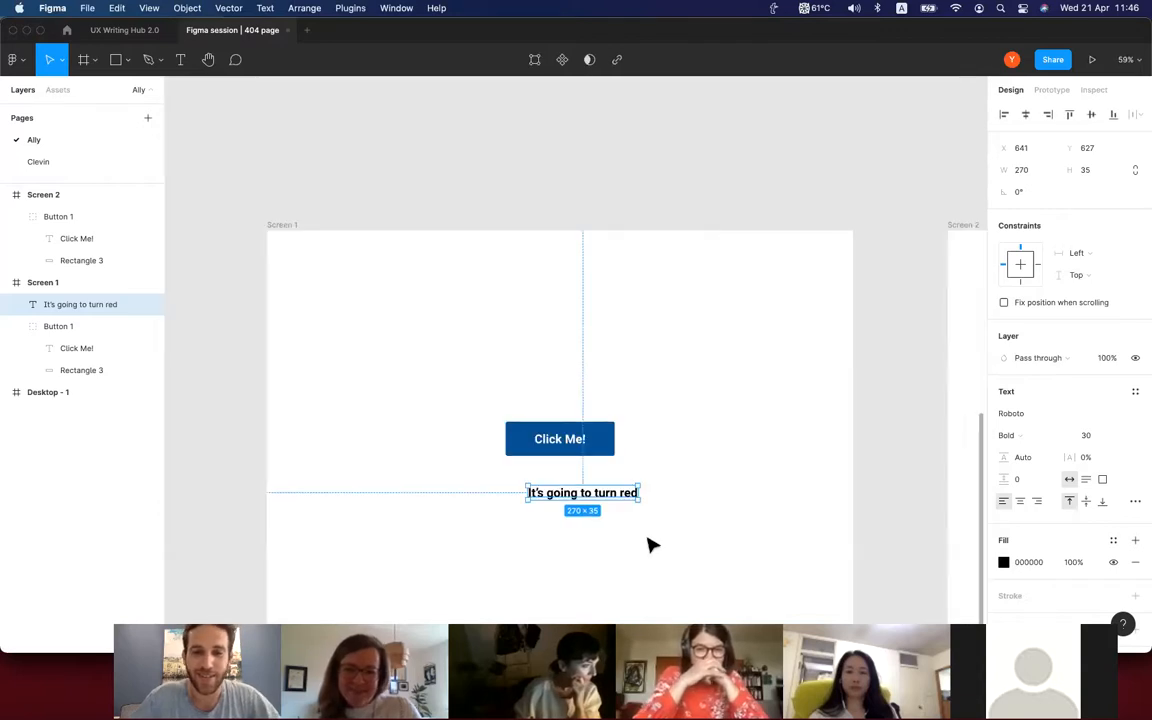
{"action": "key", "text": "super+b"}
{"action": "scroll", "coordinate": [650, 545], "scroll_direction": "down", "scroll_amount": 2}
{"action": "left_click", "coordinate": [1084, 437]}
{"action": "type", "text": "15"}
{"action": "key", "text": "Return"}
{"action": "left_click", "coordinate": [636, 454]}
{"action": "scroll", "coordinate": [636, 454], "scroll_direction": "up", "scroll_amount": 3}
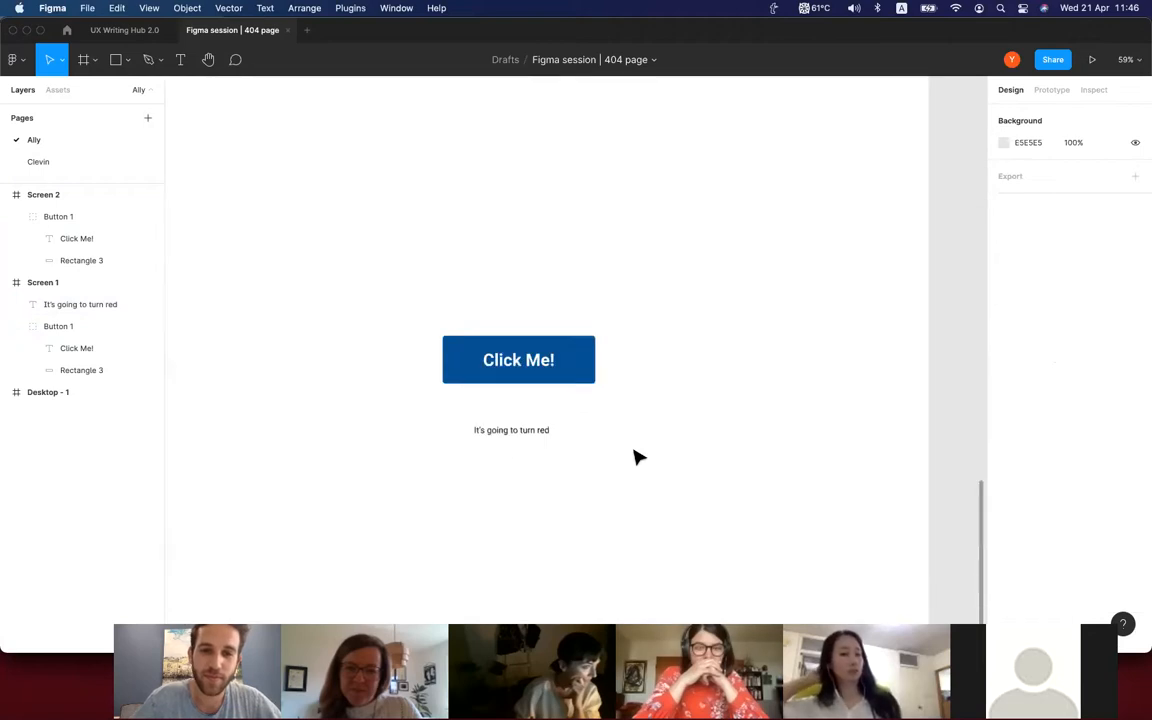
Move the caption closer to the Screen 1 button and align both on their horizontal centers.
{"action": "left_click_drag", "start_coordinate": [514, 429], "coordinate": [496, 405]}
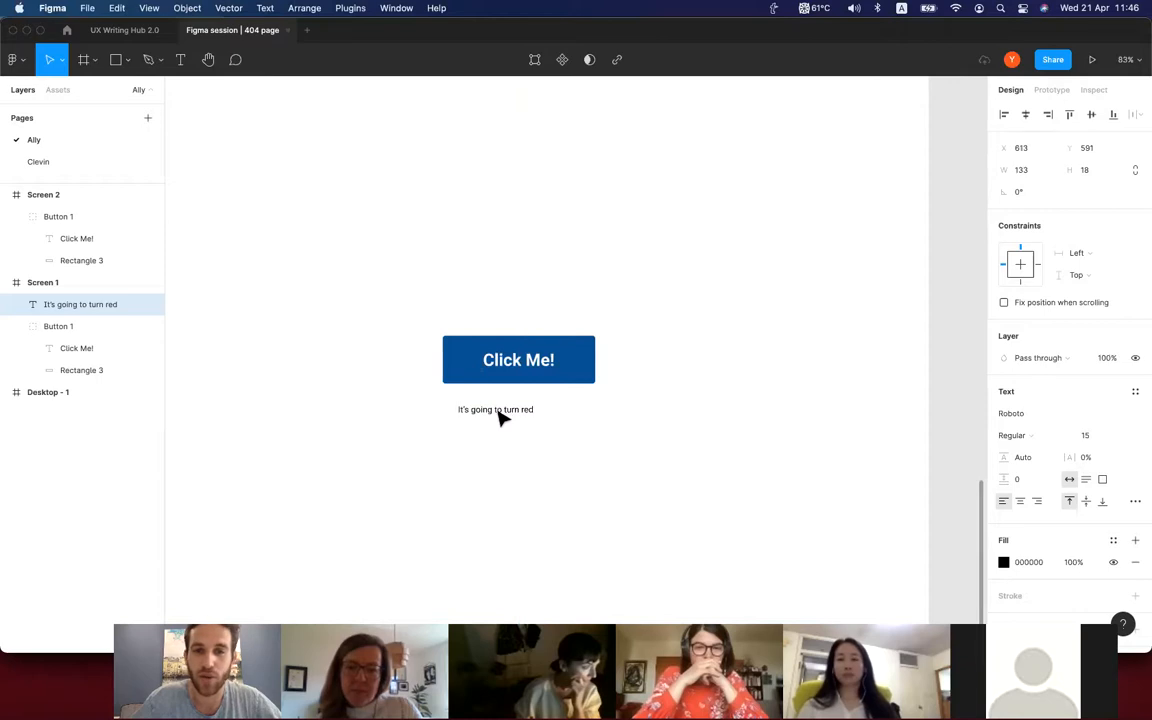
{"action": "left_click", "coordinate": [587, 369], "text": "shift"}
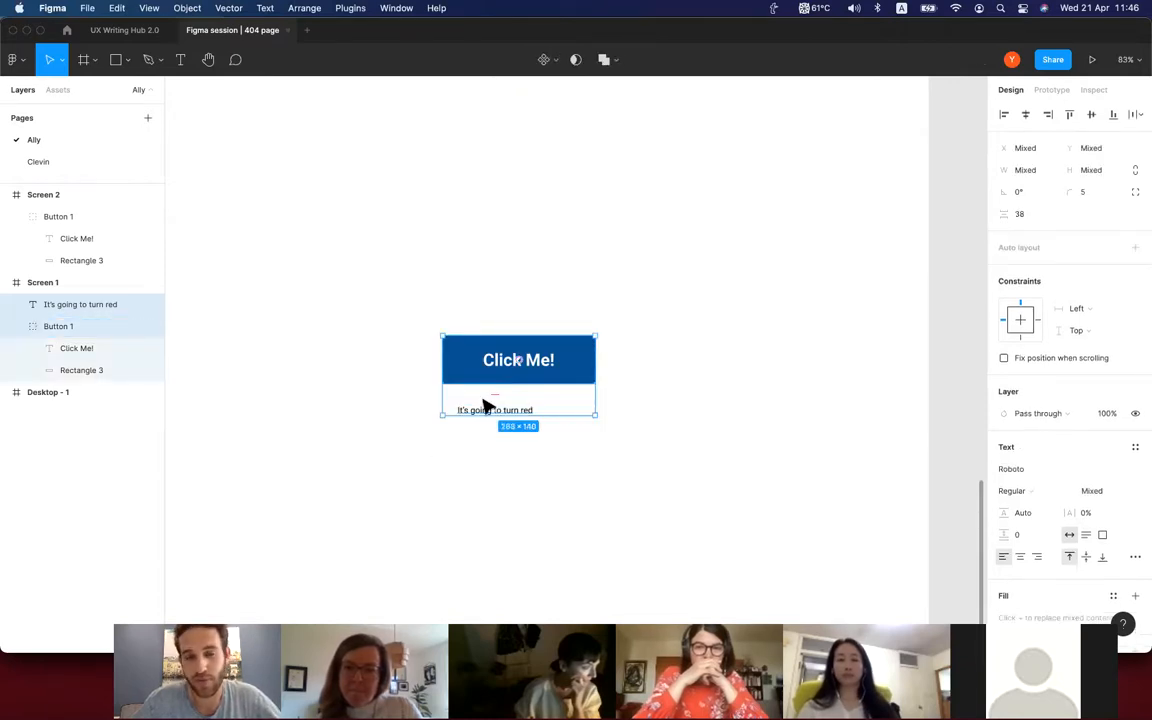
{"action": "left_click", "coordinate": [1025, 115]}
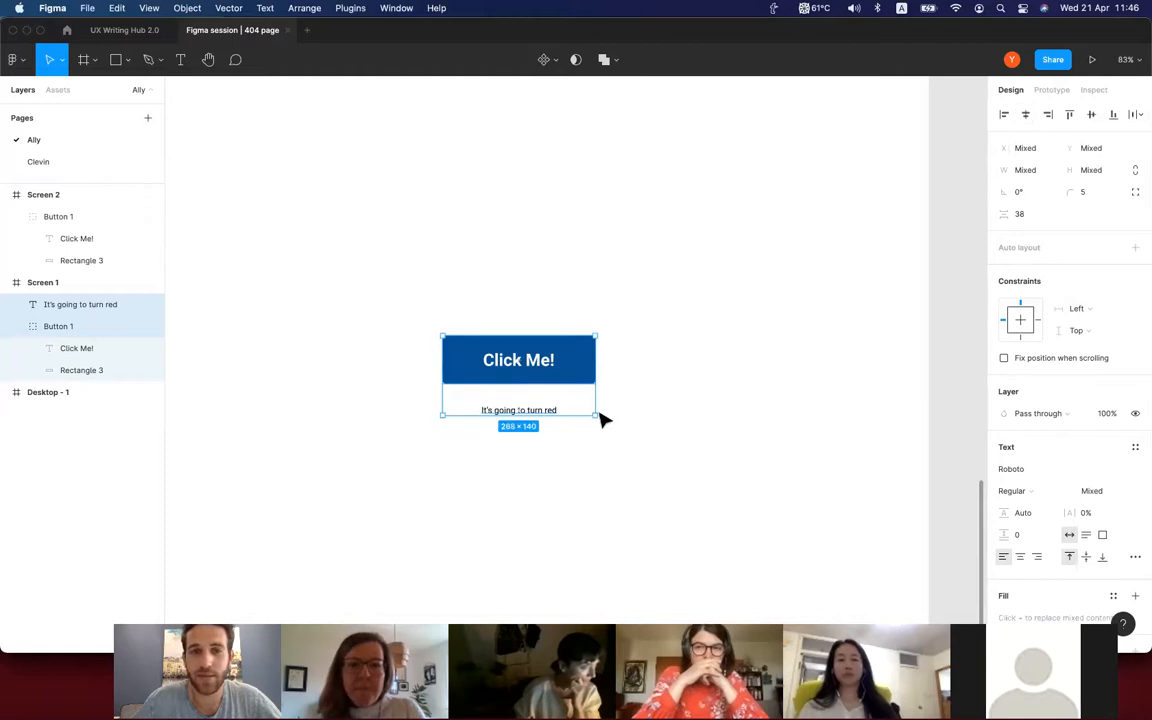
{"action": "left_click", "coordinate": [604, 416]}
Extend the caption so it reads "Pssst.... It's going to turn red".
{"action": "double_click", "coordinate": [548, 413]}
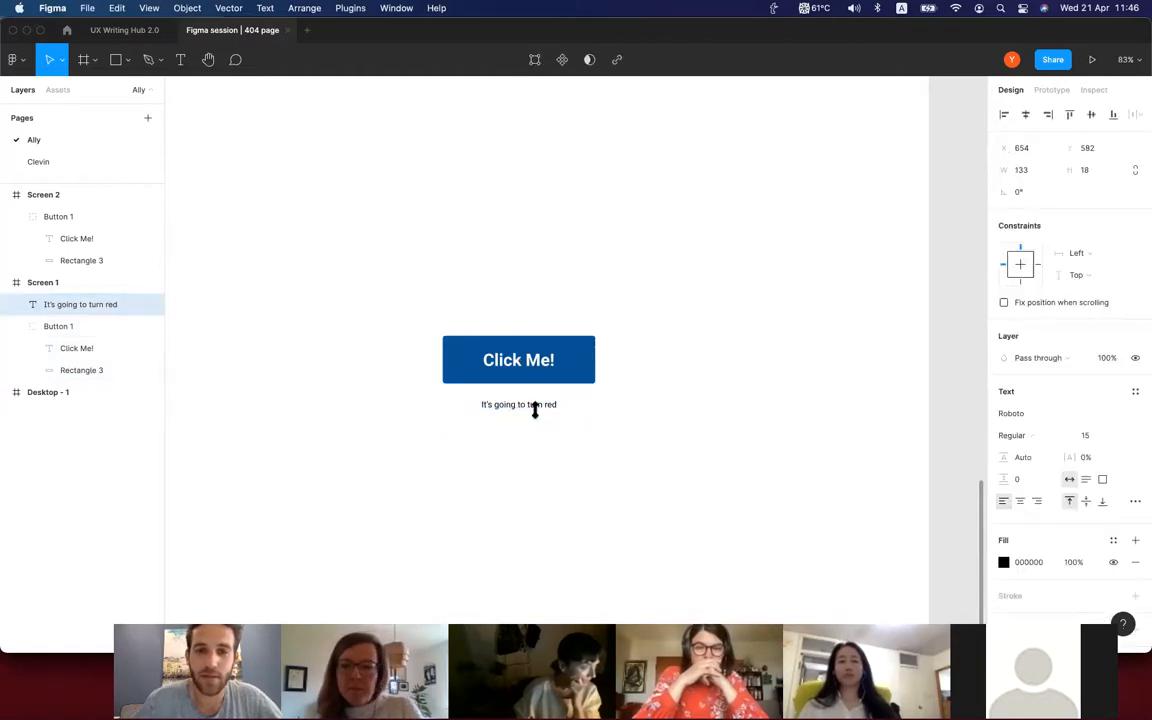
{"action": "type", "text": "Pssst....."}
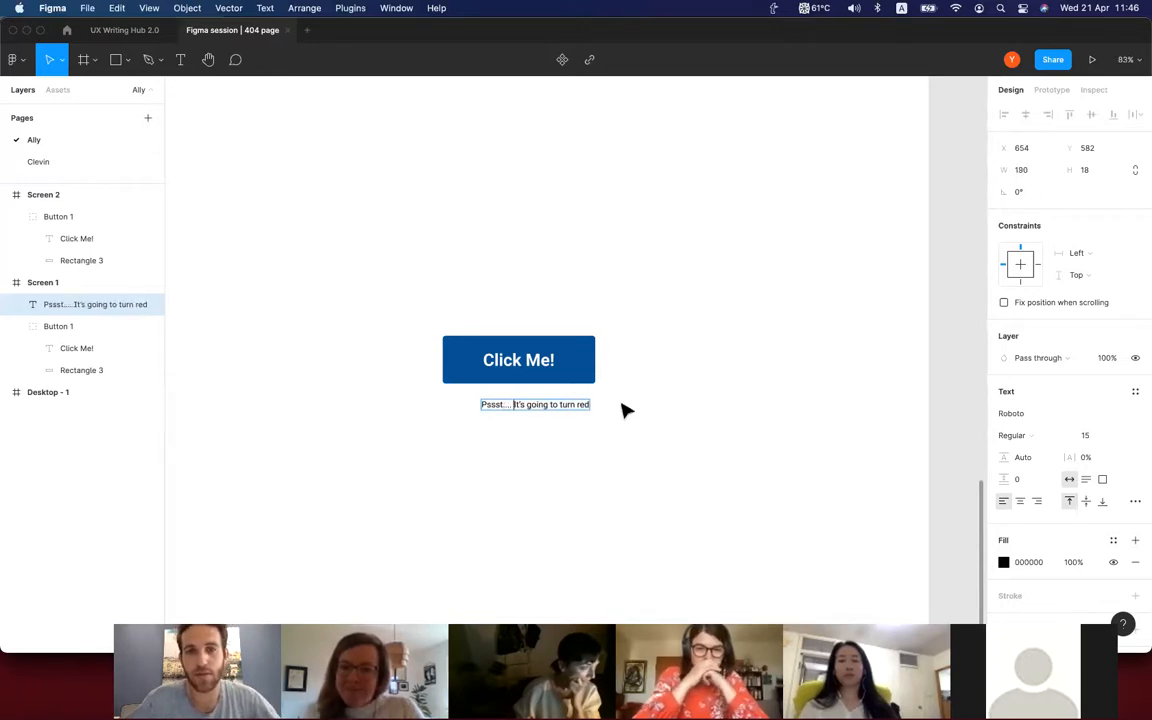
{"action": "key", "text": "Escape"}
Move the caption to X 625, Y 572, centred just beneath the Screen 1 button, and deselect it.
{"action": "left_click_drag", "start_coordinate": [555, 410], "coordinate": [540, 401]}
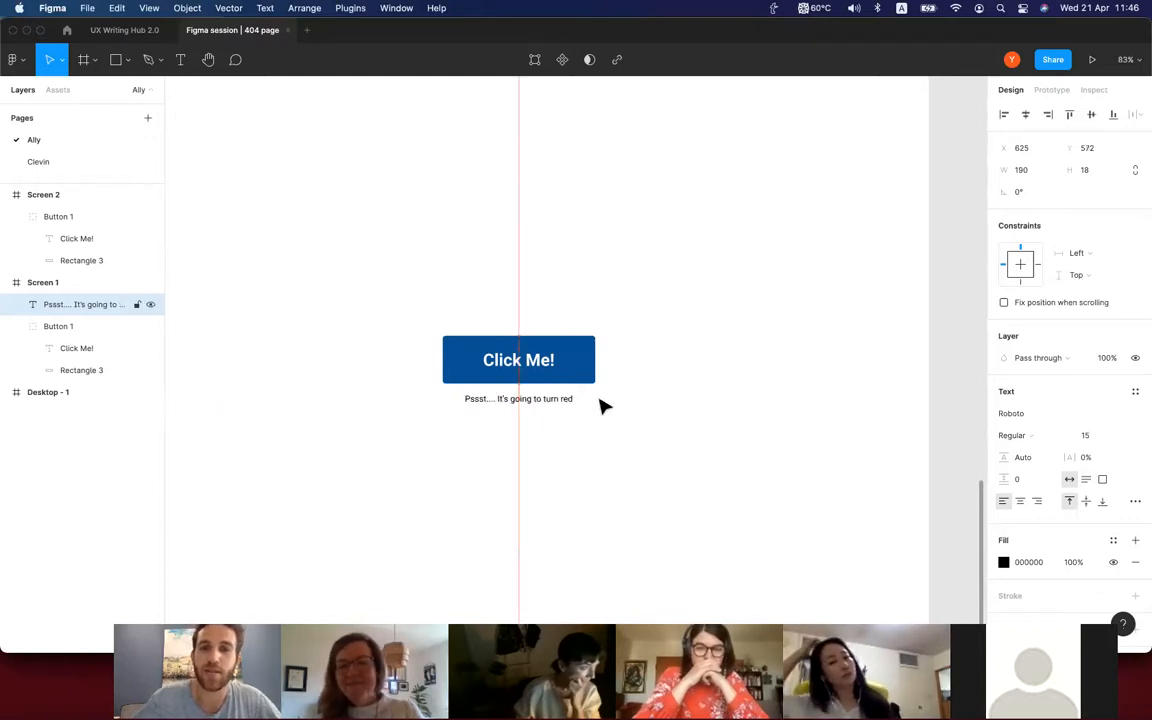
{"action": "left_click", "coordinate": [661, 414]}
{"action": "scroll", "coordinate": [664, 416], "scroll_direction": "down", "scroll_amount": 3}
{"action": "scroll", "coordinate": [664, 416], "scroll_direction": "right", "scroll_amount": 2}
{"action": "scroll", "coordinate": [664, 416], "scroll_direction": "down", "scroll_amount": 3}
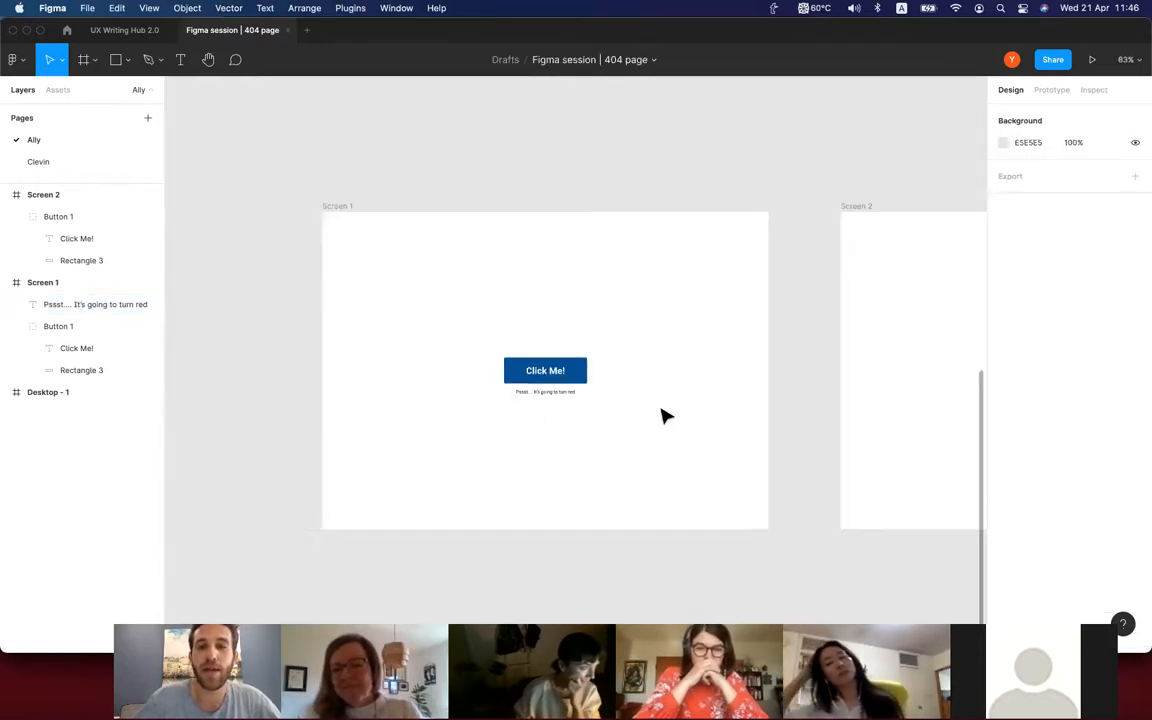
Change the Screen 2 button's label to "I'm red now!" and shift it to X 637, centring it on the red button.
{"action": "scroll", "coordinate": [664, 416], "scroll_direction": "right", "scroll_amount": 5}
{"action": "scroll", "coordinate": [664, 416], "scroll_direction": "right", "scroll_amount": 2}
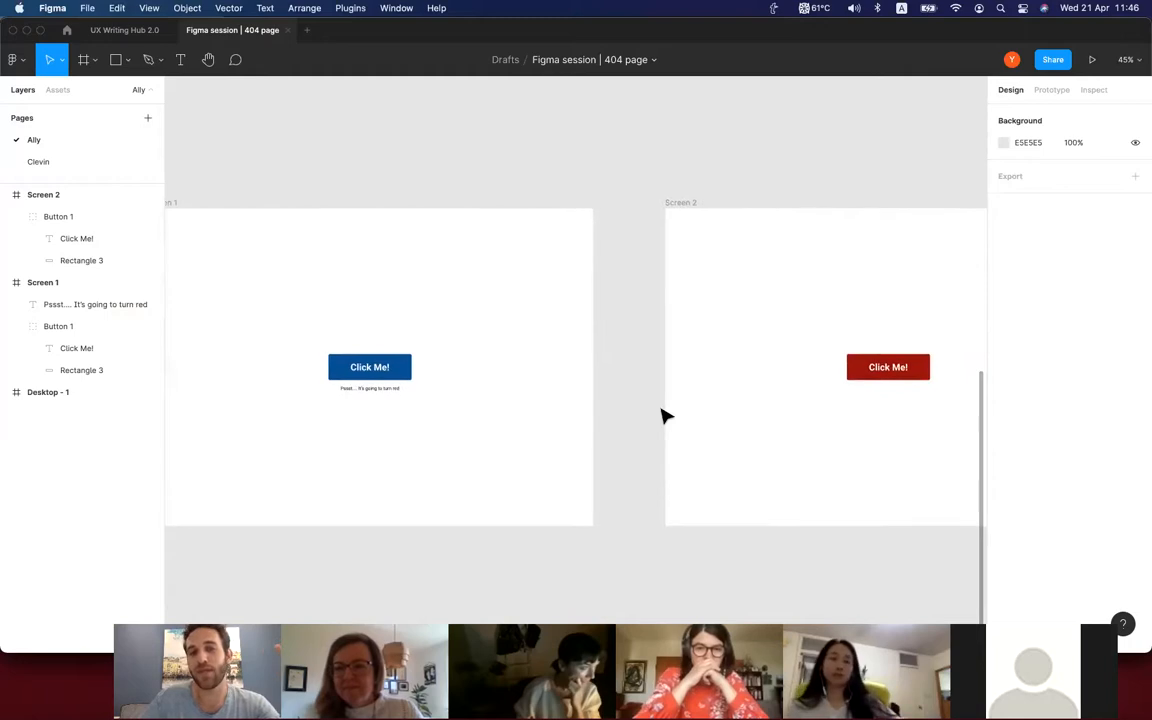
{"action": "double_click", "coordinate": [882, 366]}
{"action": "type", "text": "I'm re"}
{"action": "key", "text": "Escape"}
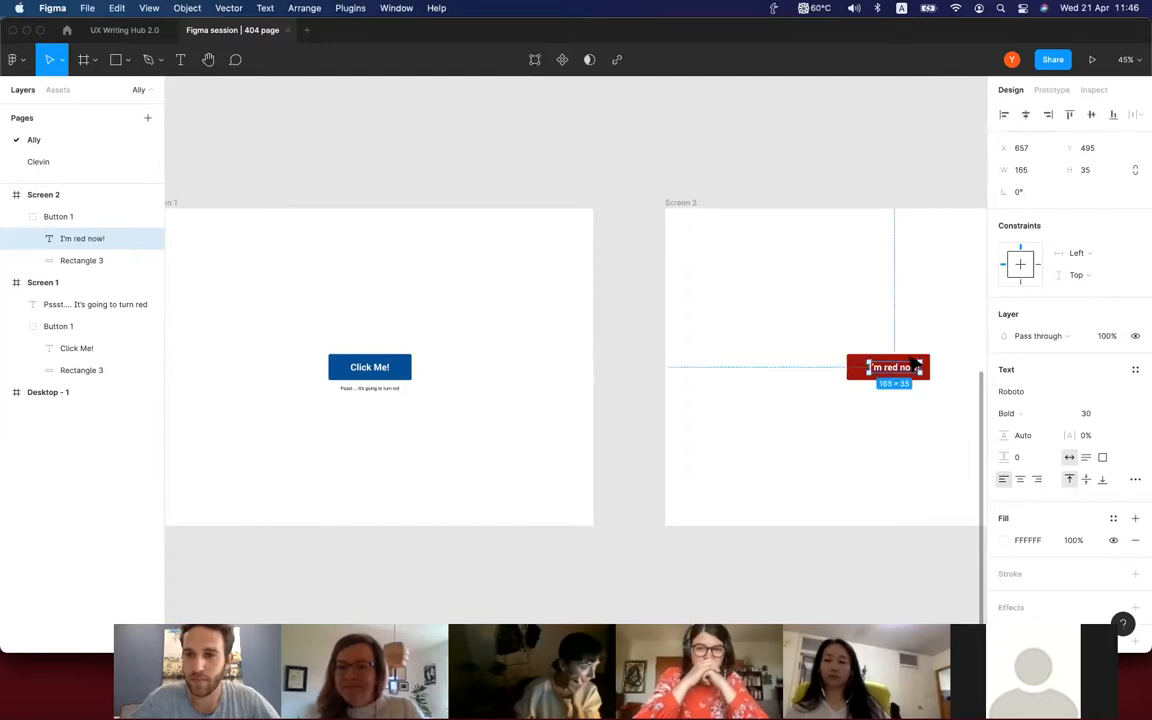
{"action": "left_click_drag", "start_coordinate": [911, 368], "coordinate": [906, 368]}
{"action": "left_click", "coordinate": [925, 316]}
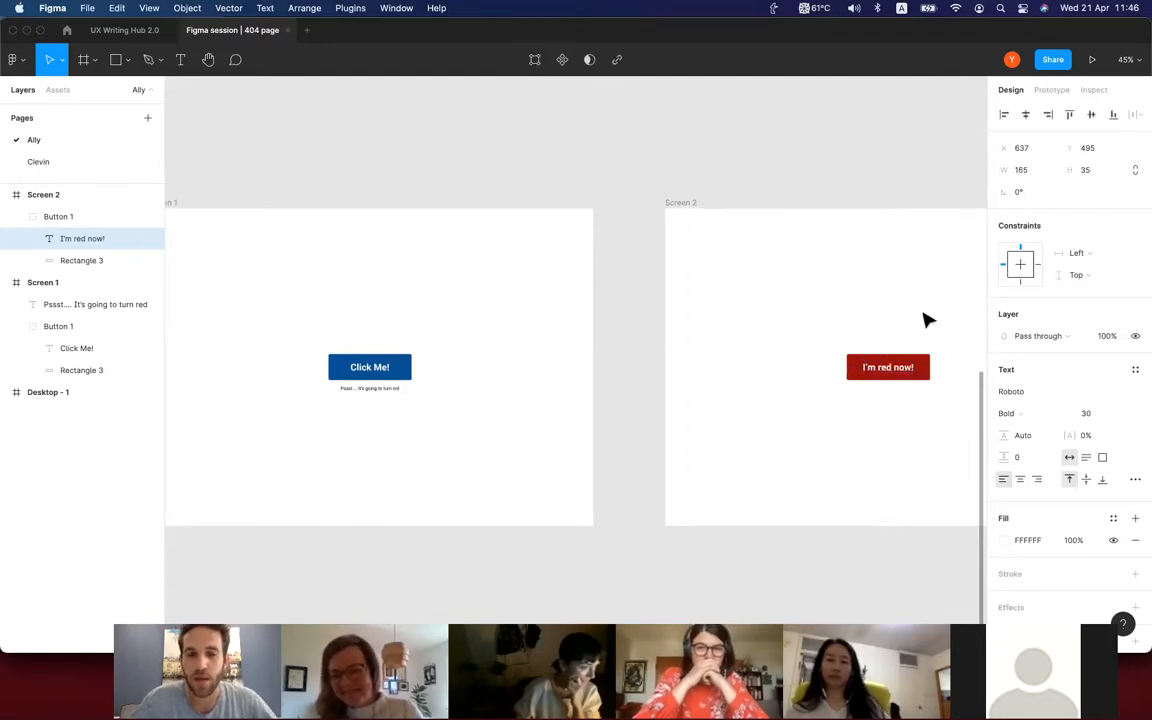
Switch to prototyping and connect the "Click Me!" button on Screen 1 to Screen 2 with an on-click, instant Navigate to interaction.
{"action": "scroll", "coordinate": [673, 351], "scroll_direction": "up", "scroll_amount": 1}
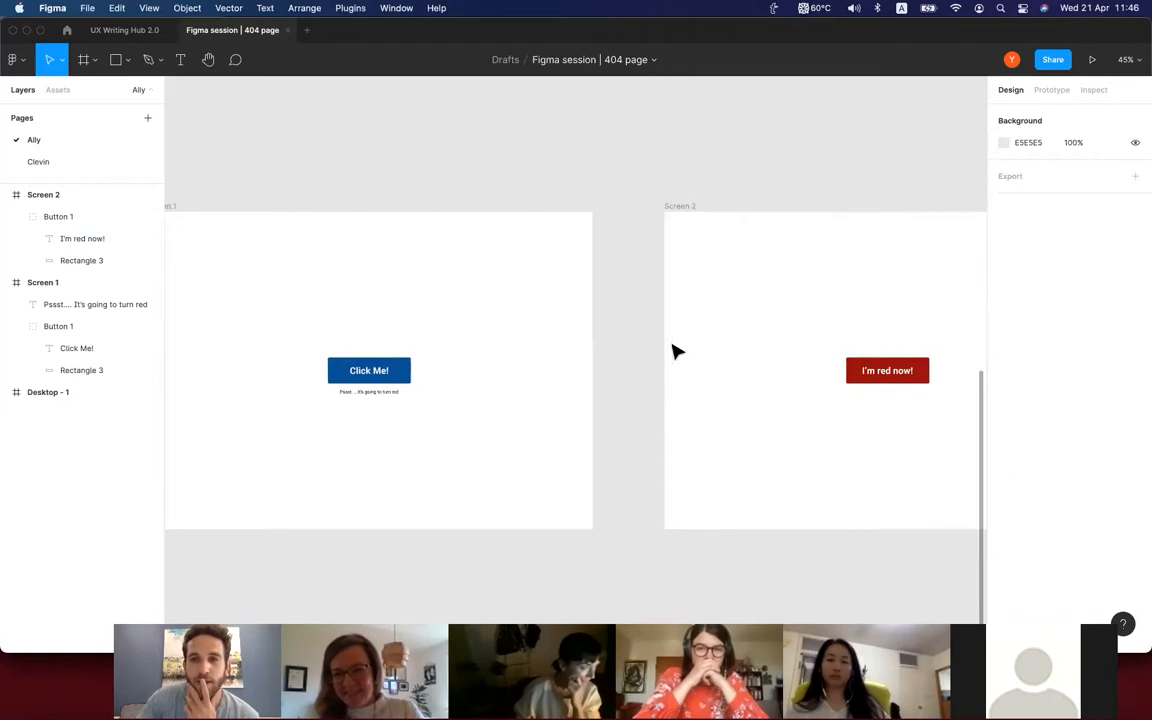
{"action": "scroll", "coordinate": [673, 351], "scroll_direction": "down", "scroll_amount": 3}
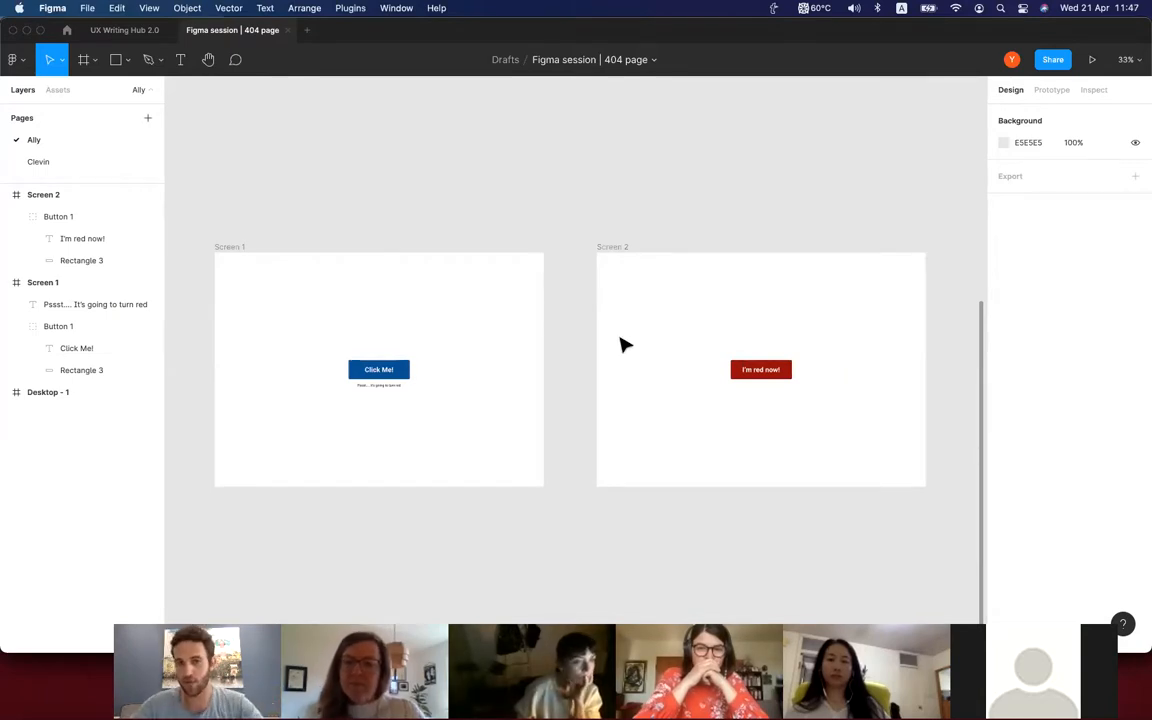
{"action": "scroll", "coordinate": [458, 239], "scroll_direction": "down", "scroll_amount": 1}
{"action": "scroll", "coordinate": [458, 239], "scroll_direction": "right", "scroll_amount": 1}
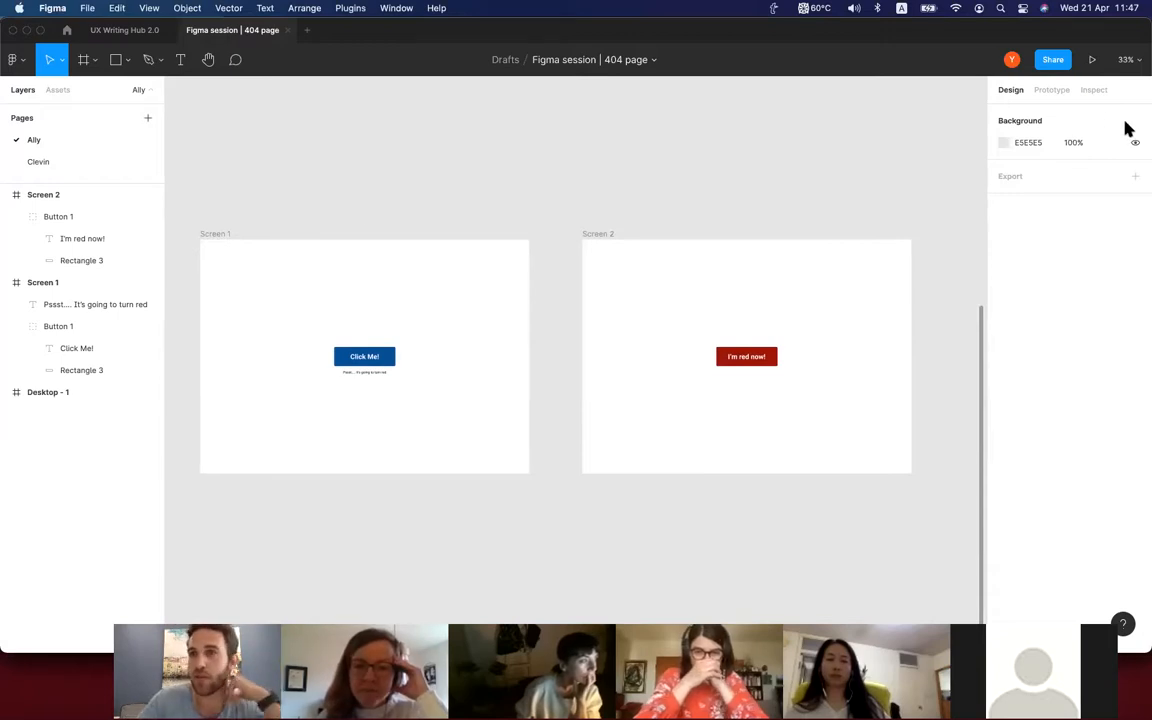
{"action": "left_click", "coordinate": [1056, 91]}
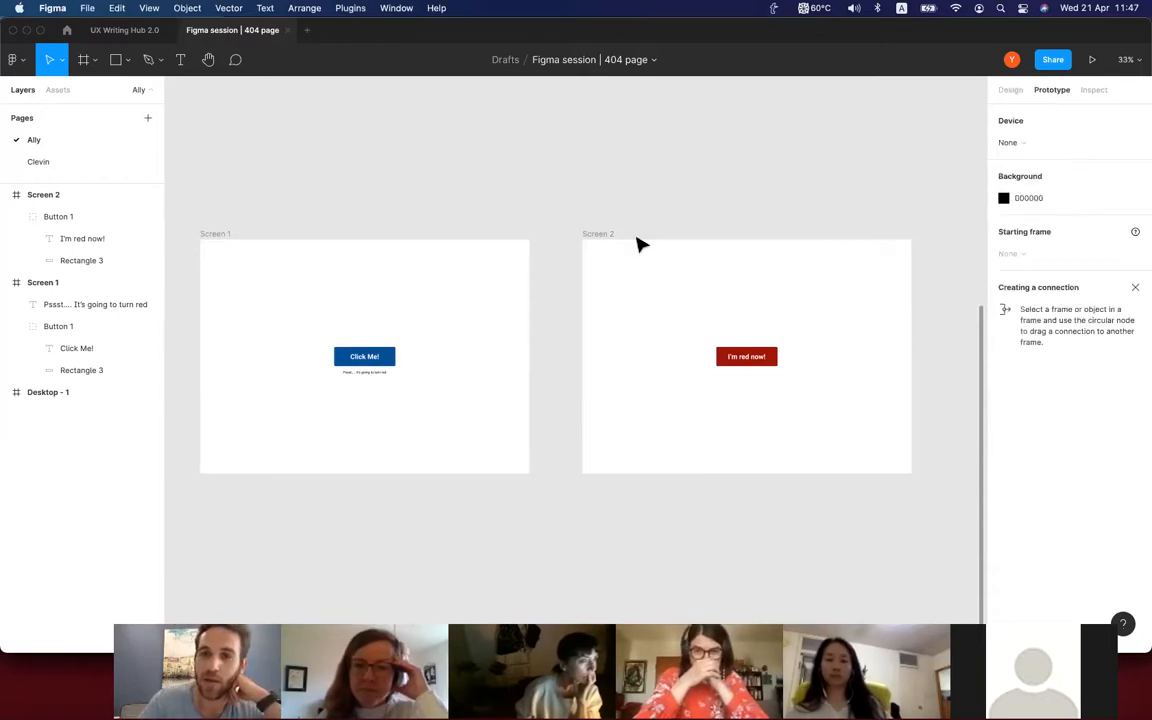
{"action": "left_click", "coordinate": [216, 236]}
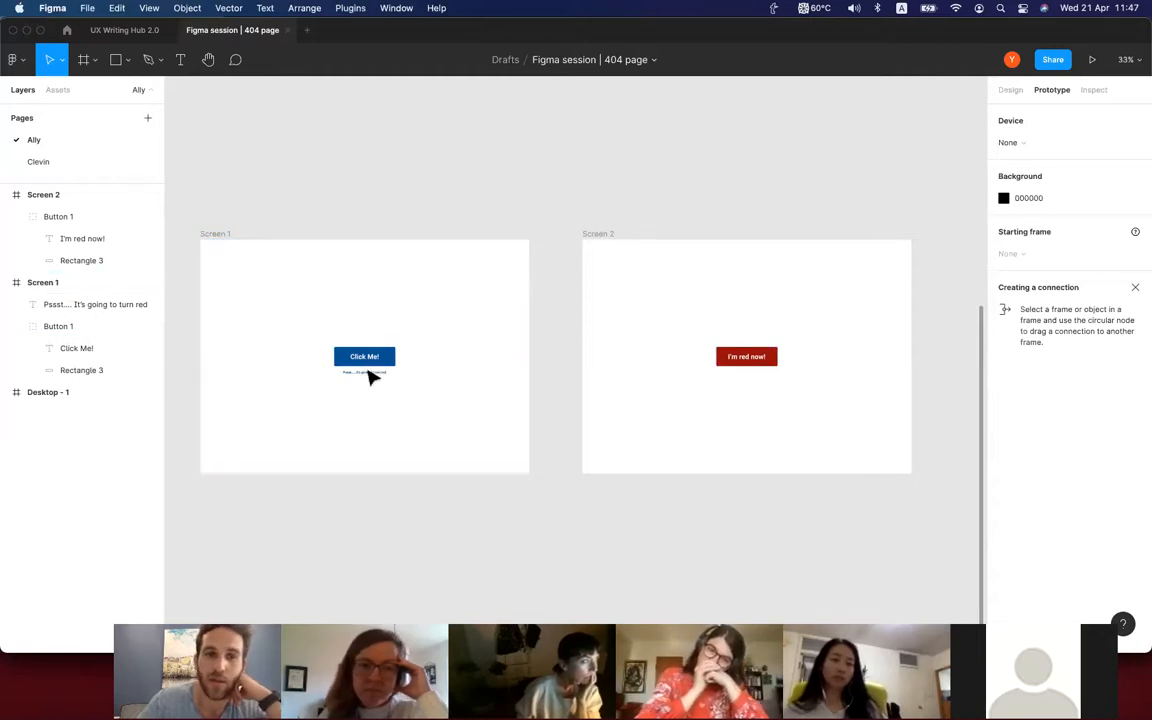
{"action": "scroll", "coordinate": [395, 364], "scroll_direction": "up", "scroll_amount": 5}
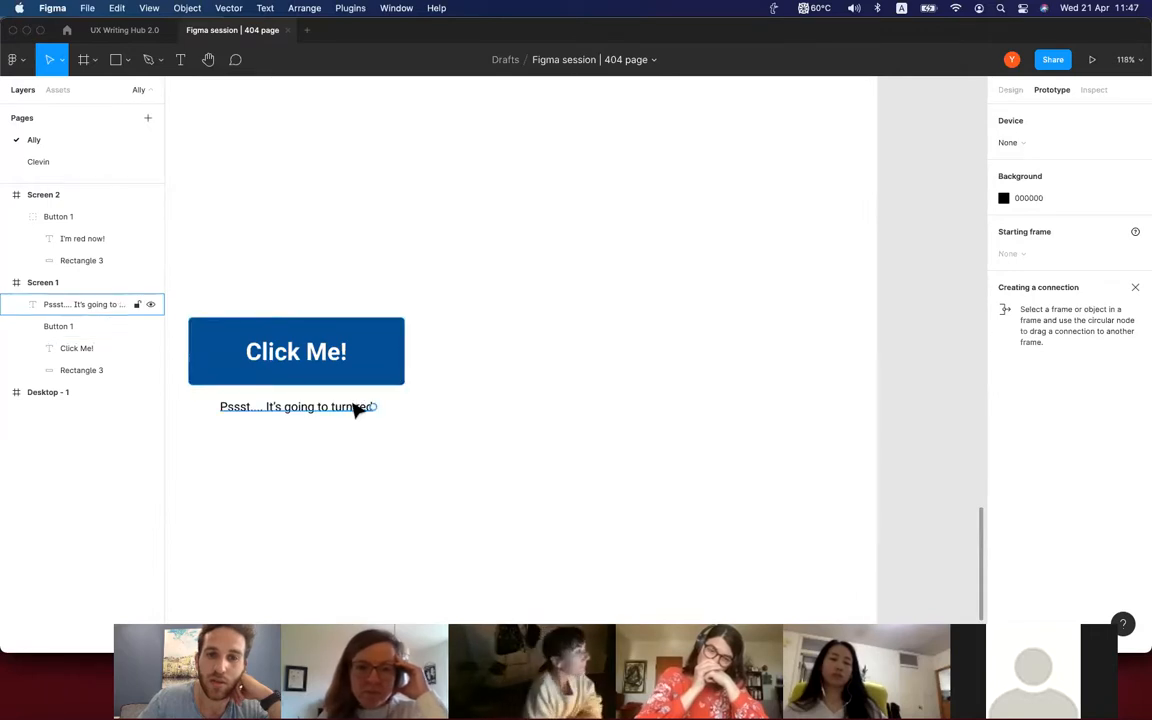
{"action": "scroll", "coordinate": [358, 406], "scroll_direction": "down", "scroll_amount": 3}
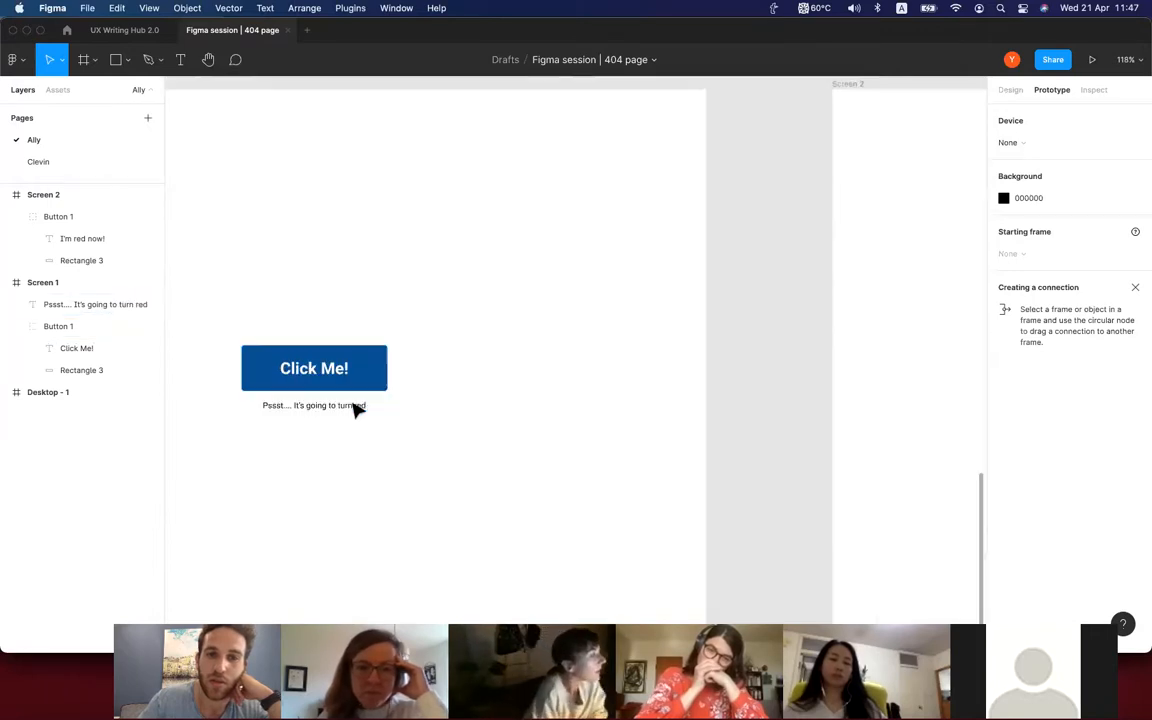
{"action": "scroll", "coordinate": [393, 377], "scroll_direction": "down", "scroll_amount": 3}
{"action": "left_click", "coordinate": [398, 366]}
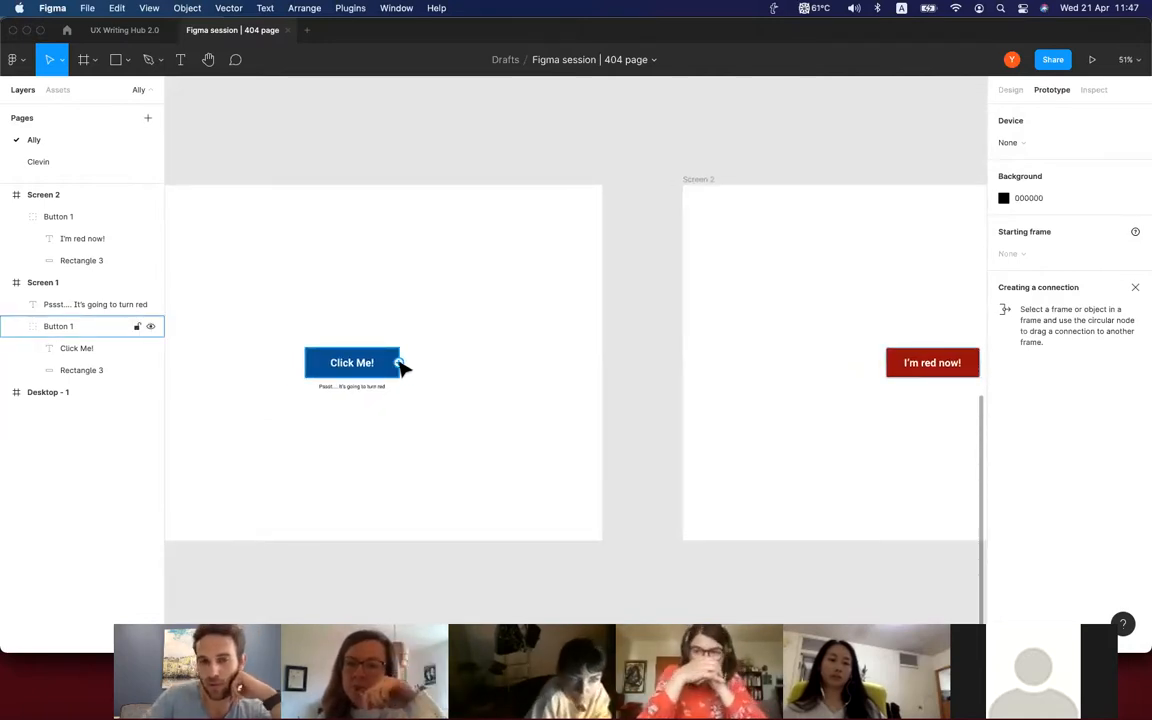
{"action": "left_click_drag", "start_coordinate": [400, 366], "coordinate": [687, 379]}
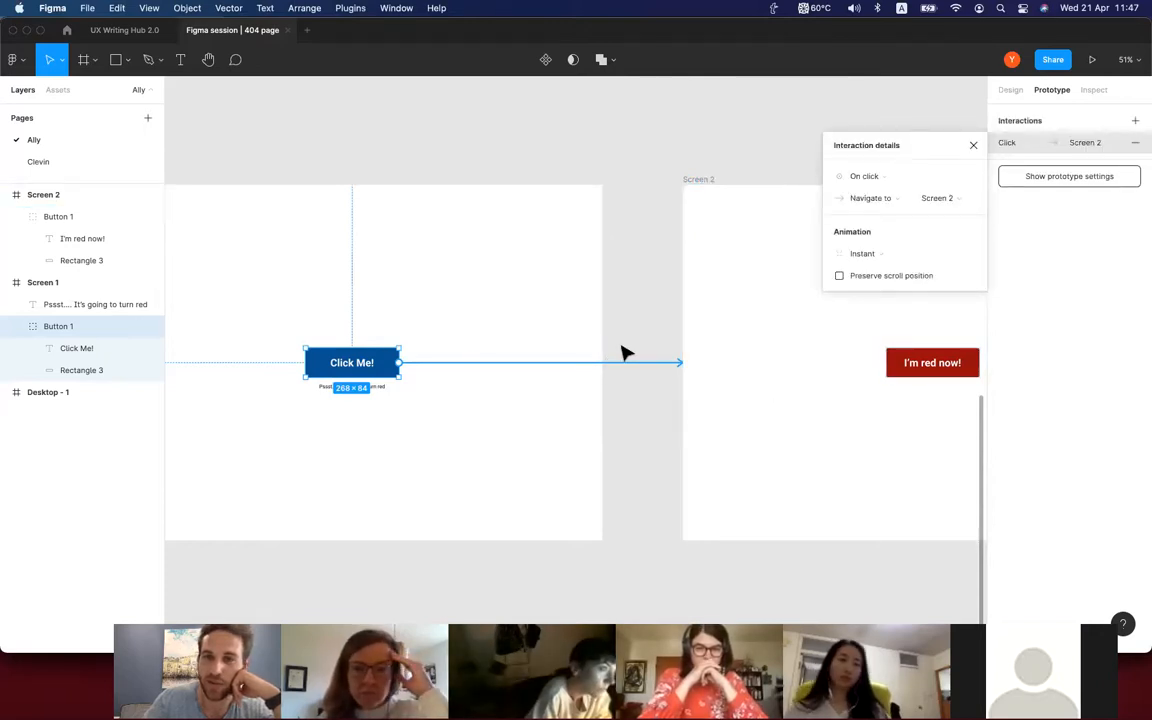
Review the action types available for the button's interaction, keep Navigate to, and show the prototype settings.
{"action": "left_click", "coordinate": [893, 205]}
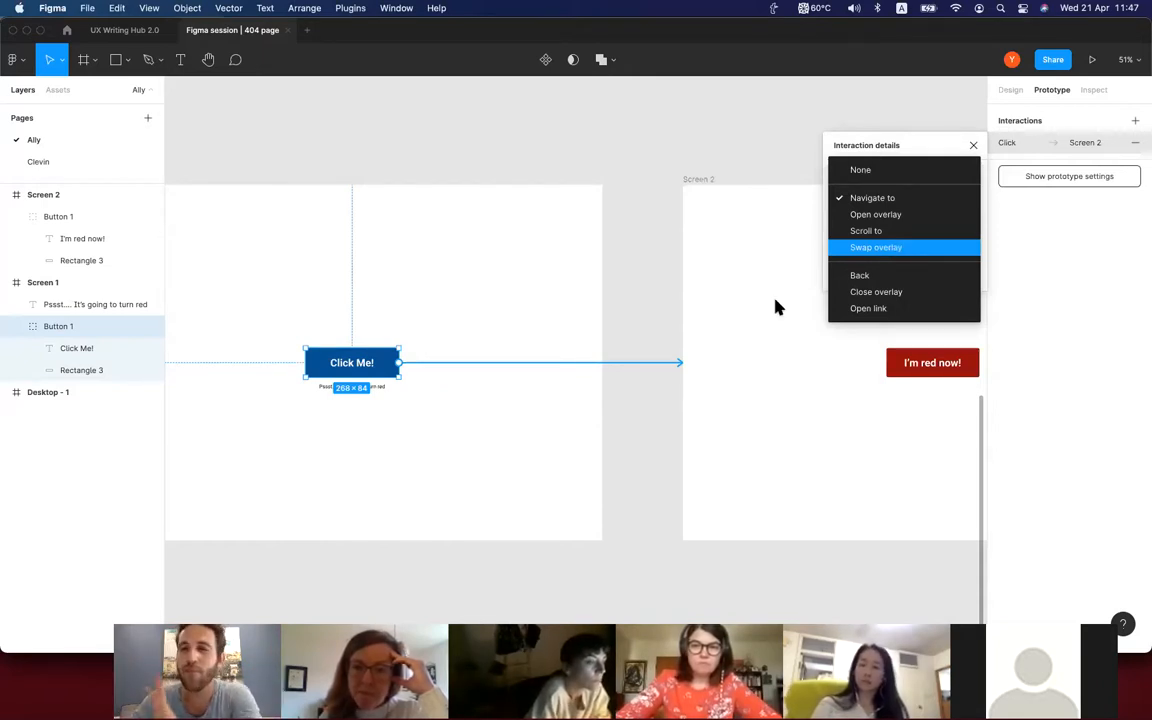
{"action": "left_click", "coordinate": [1093, 179]}
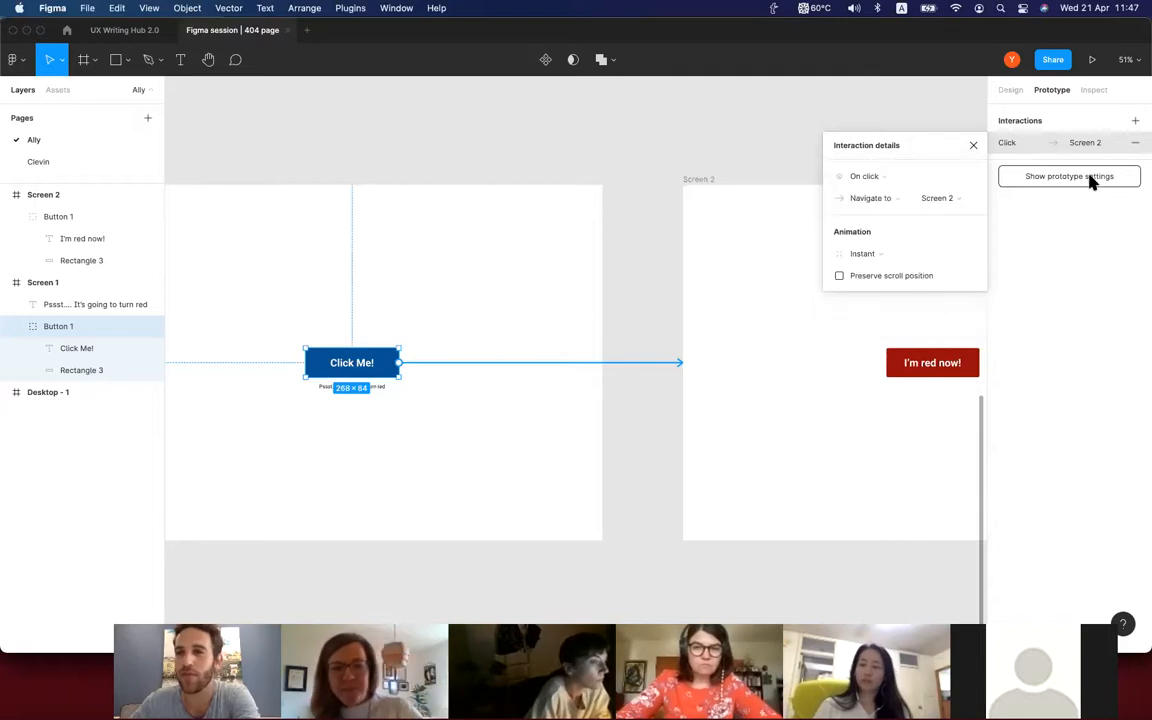
{"action": "left_click", "coordinate": [1100, 178]}
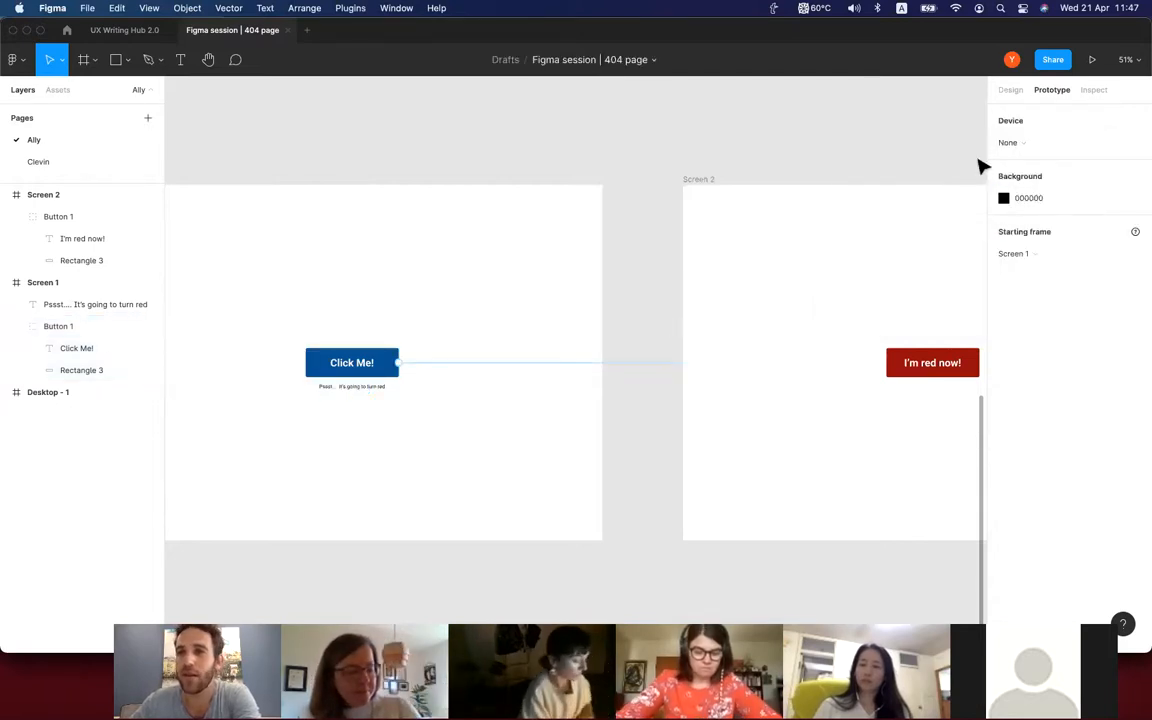
Examine the starting-frame marker on Screen 1 and the connection running from its button to Screen 2.
{"action": "scroll", "coordinate": [655, 390], "scroll_direction": "right", "scroll_amount": 1}
{"action": "scroll", "coordinate": [655, 390], "scroll_direction": "down", "scroll_amount": 1}
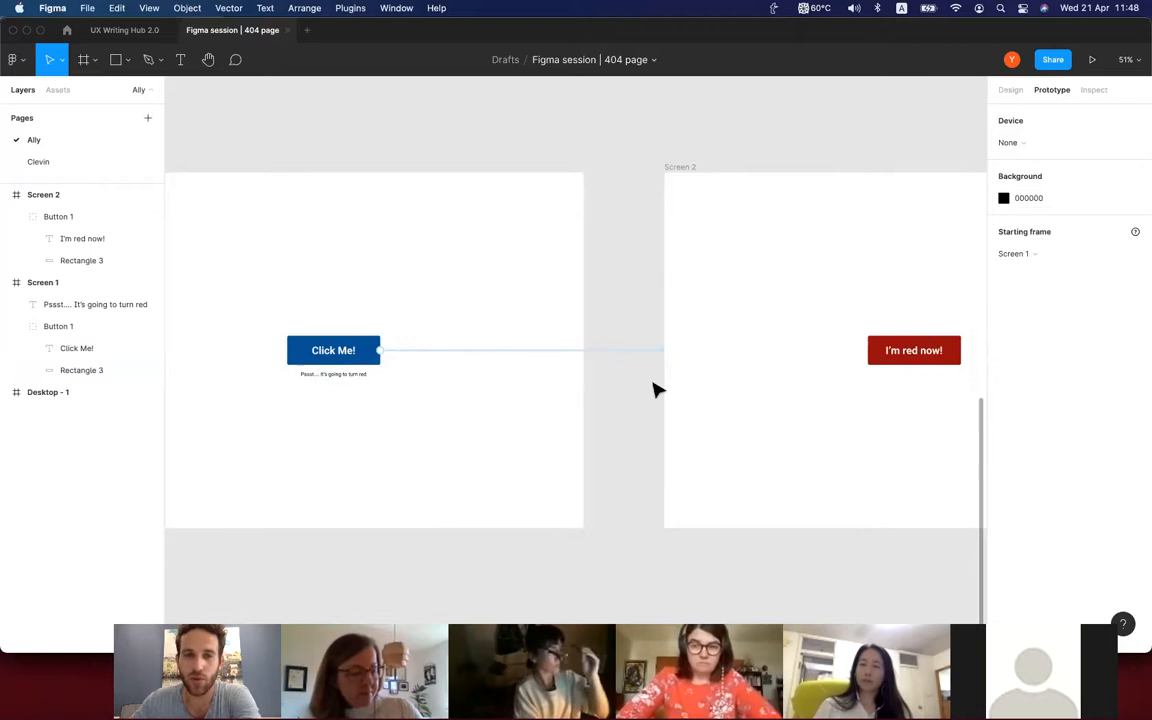
{"action": "scroll", "coordinate": [655, 393], "scroll_direction": "down", "scroll_amount": 2}
{"action": "scroll", "coordinate": [655, 393], "scroll_direction": "right", "scroll_amount": 1}
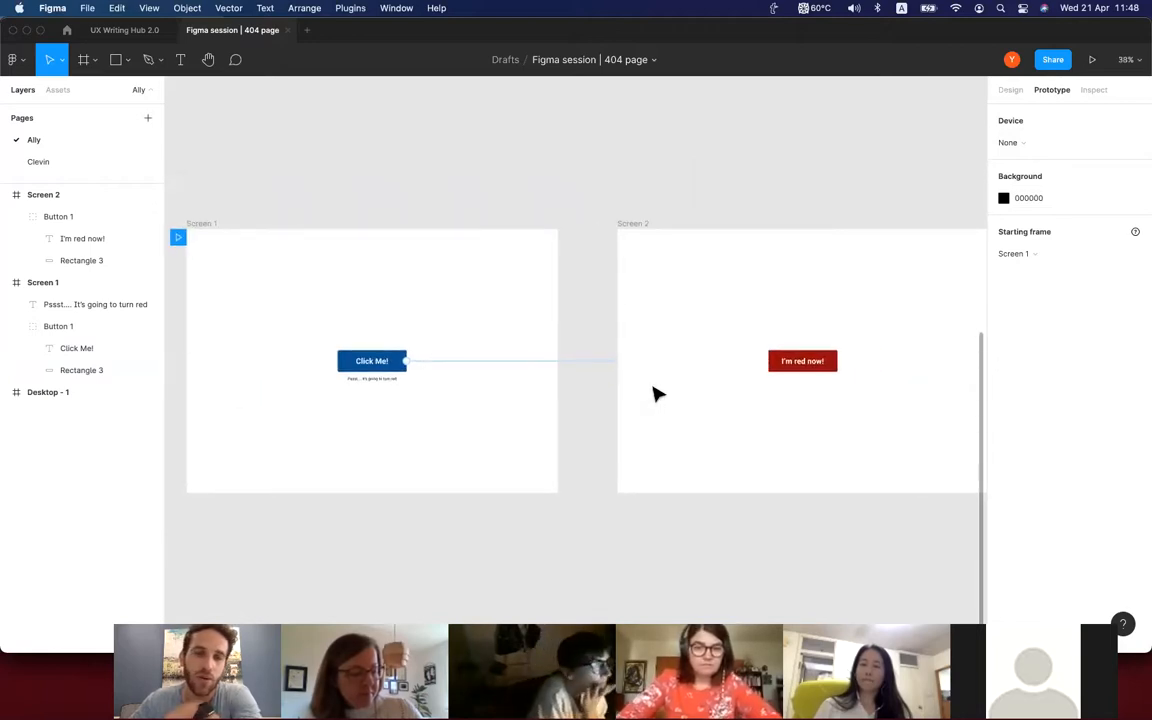
{"action": "scroll", "coordinate": [212, 257], "scroll_direction": "left", "scroll_amount": 1}
{"action": "scroll", "coordinate": [212, 257], "scroll_direction": "up", "scroll_amount": 1}
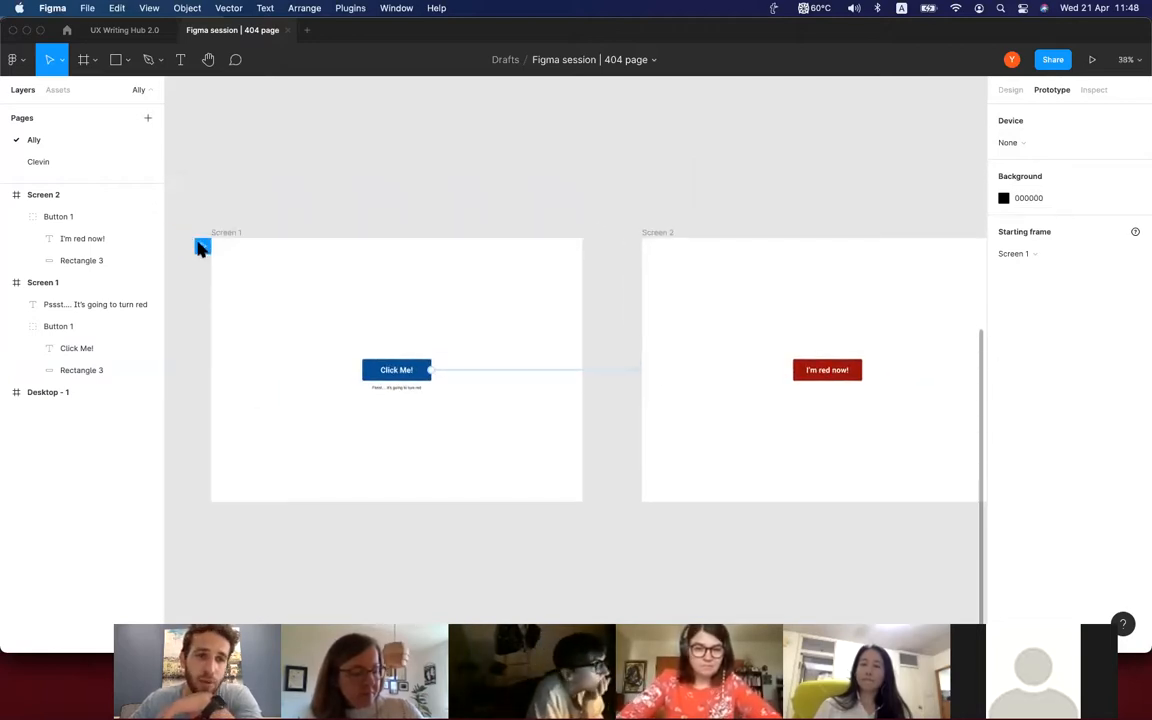
{"action": "scroll", "coordinate": [201, 249], "scroll_direction": "up", "scroll_amount": 3}
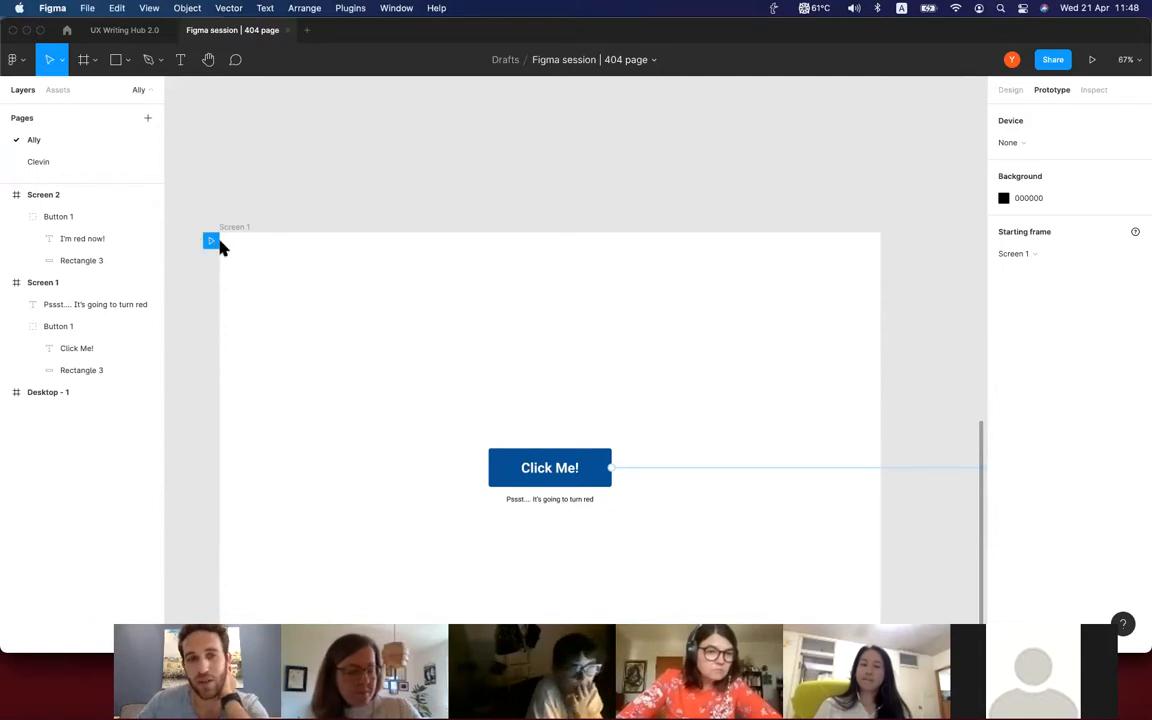
{"action": "scroll", "coordinate": [341, 305], "scroll_direction": "down", "scroll_amount": 3}
{"action": "scroll", "coordinate": [341, 305], "scroll_direction": "right", "scroll_amount": 2}
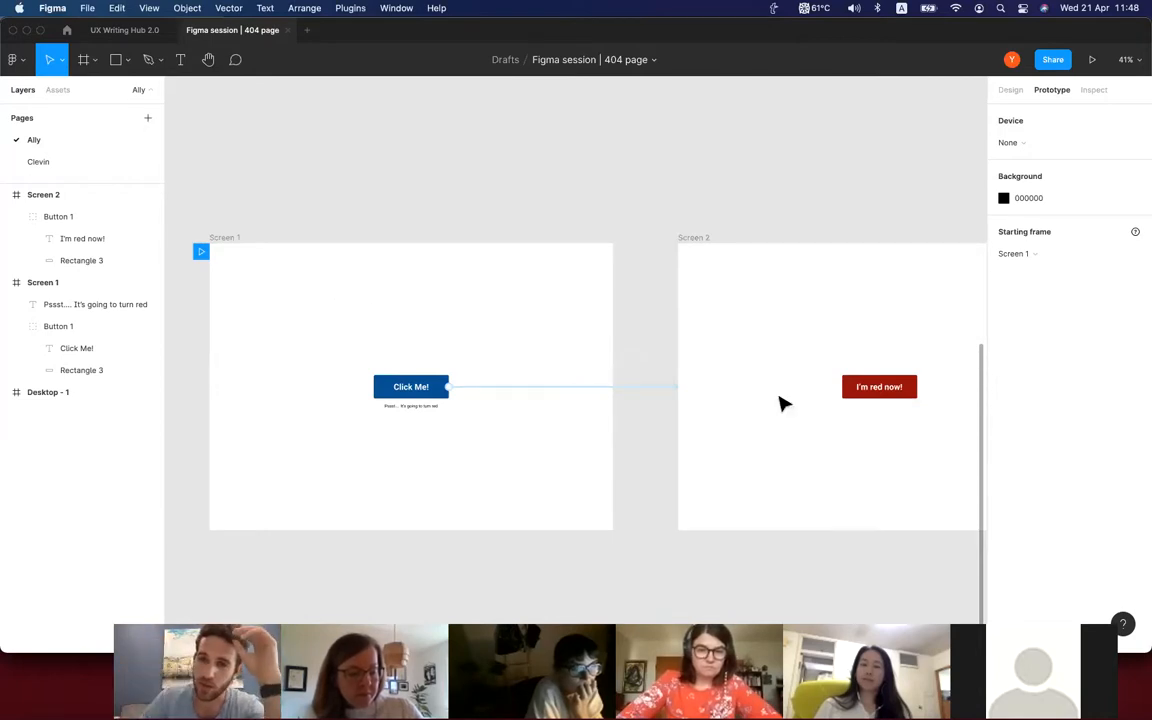
Connect the red button on Screen 2 back to Screen 1 with an on-click, instant Navigate to interaction, and deselect it.
{"action": "left_click", "coordinate": [858, 393]}
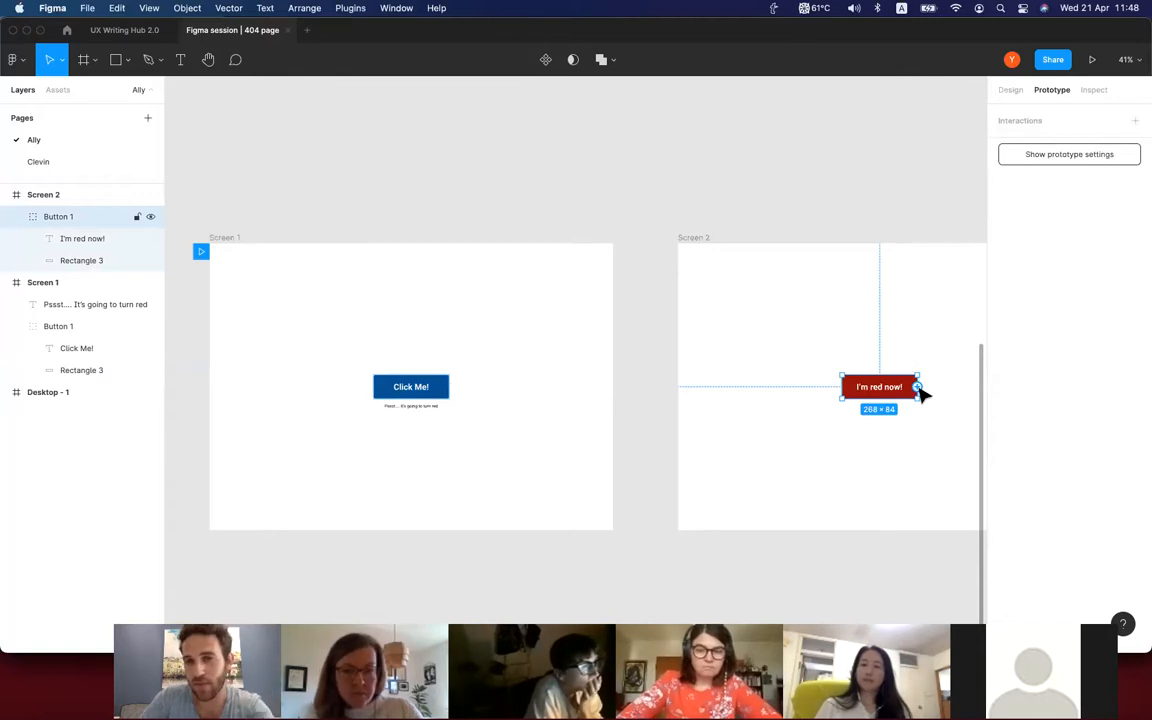
{"action": "left_click_drag", "start_coordinate": [919, 390], "coordinate": [533, 341]}
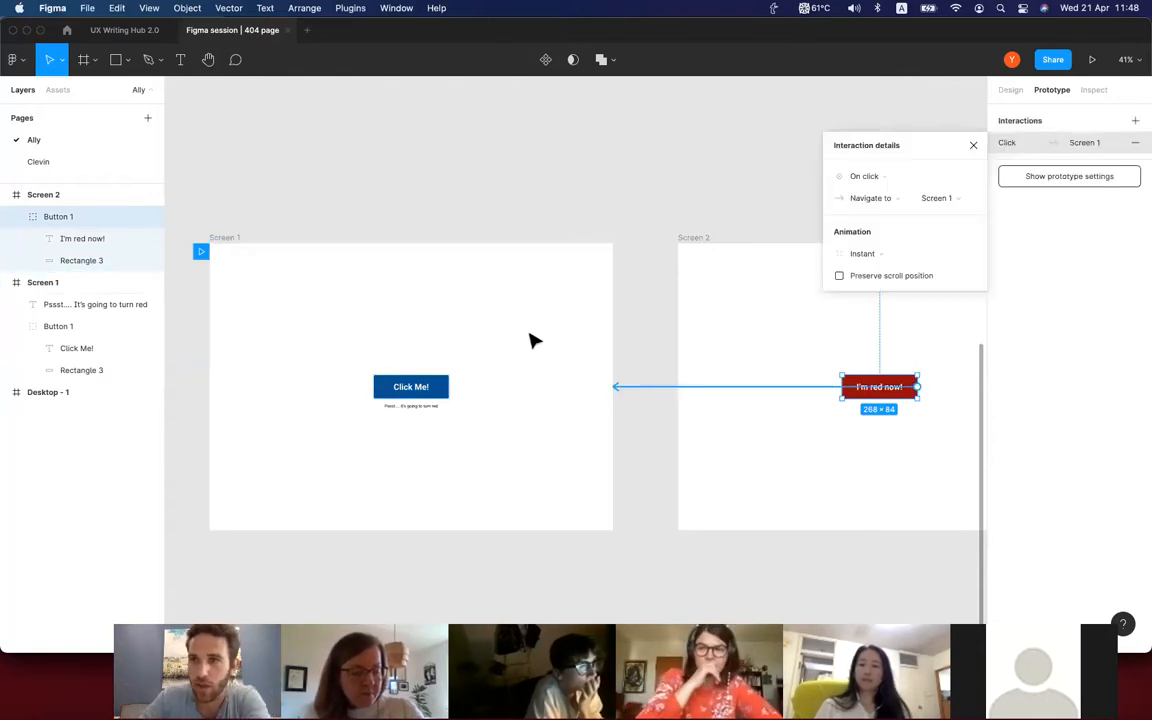
{"action": "left_click", "coordinate": [447, 208]}
{"action": "scroll", "coordinate": [442, 206], "scroll_direction": "down", "scroll_amount": 3}
{"action": "scroll", "coordinate": [442, 206], "scroll_direction": "right", "scroll_amount": 2}
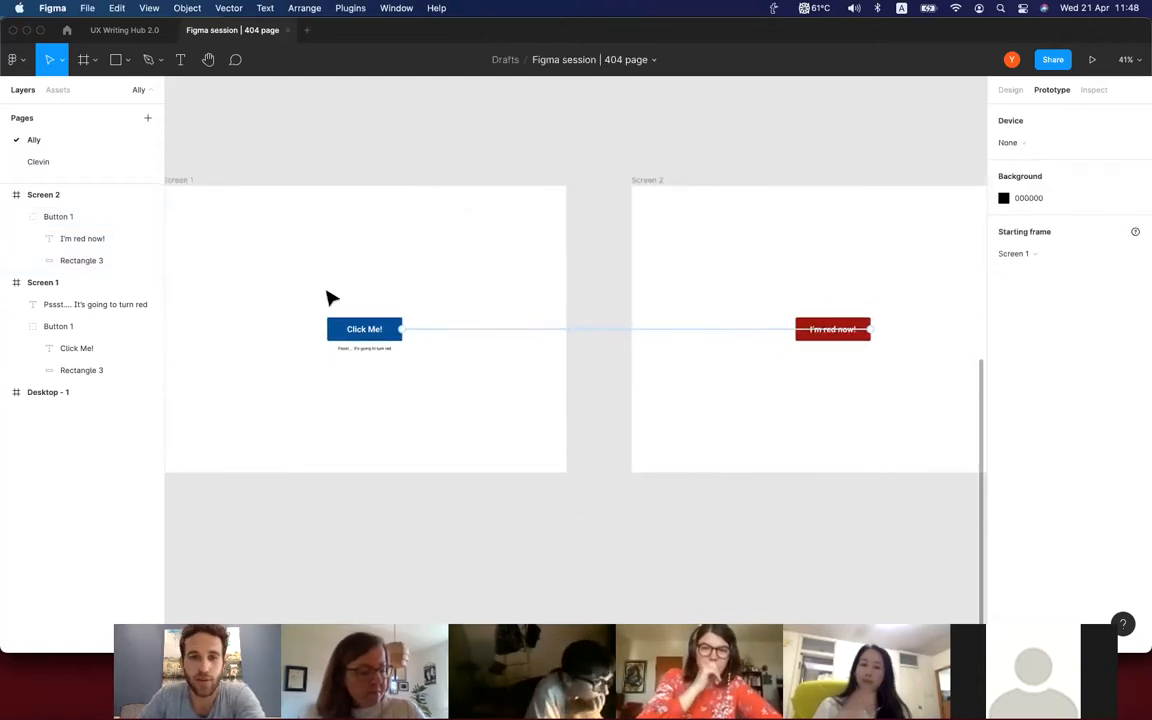
{"action": "scroll", "coordinate": [333, 298], "scroll_direction": "left", "scroll_amount": 2}
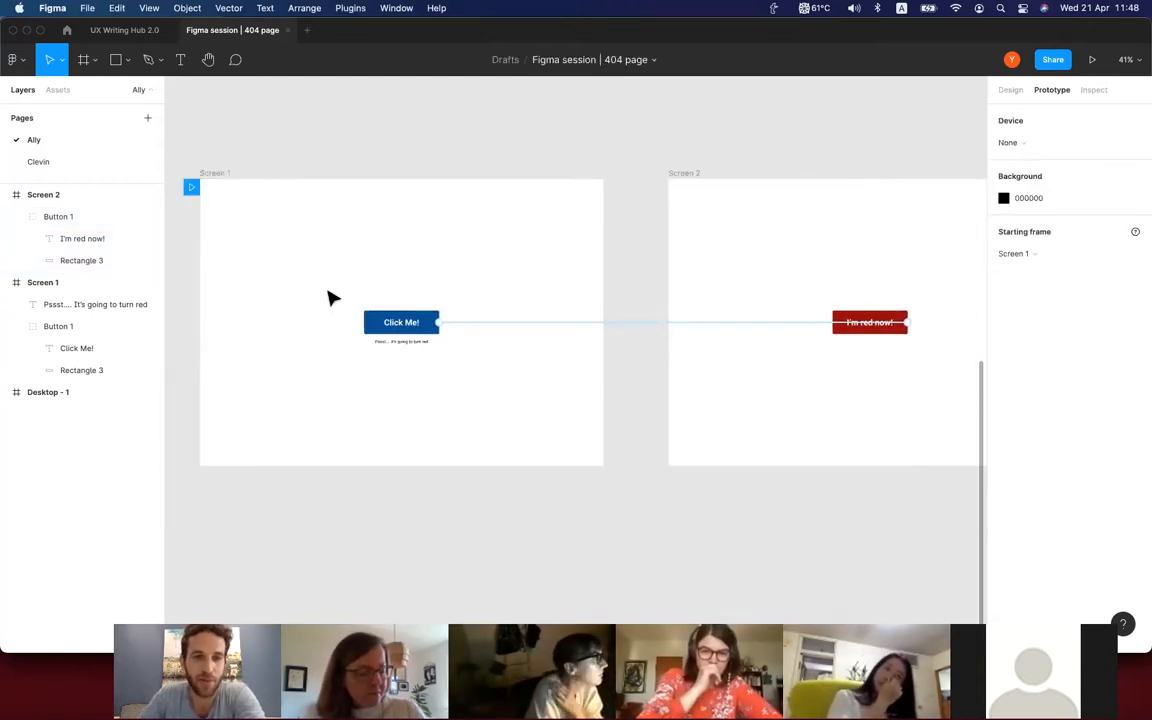
{"action": "left_click", "coordinate": [376, 326]}
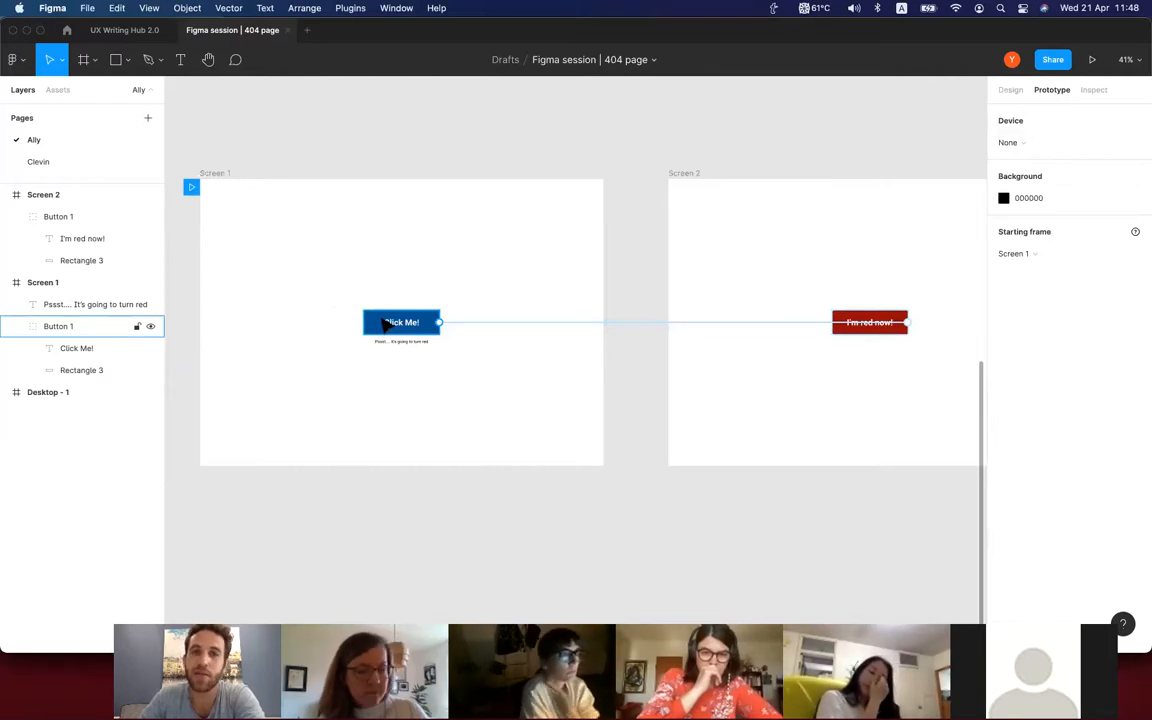
{"action": "left_click", "coordinate": [215, 175]}
{"action": "left_click", "coordinate": [566, 100]}
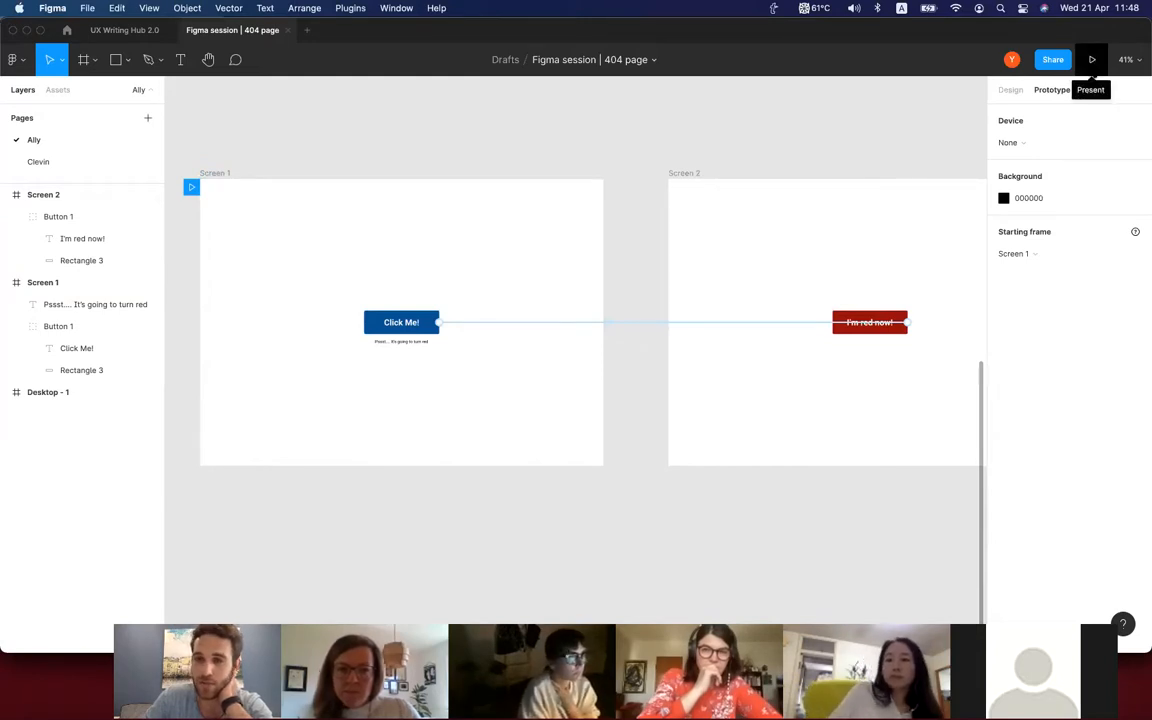
Present the prototype and test the buttons by going from Screen 1 to Screen 2 and back.
{"action": "left_click", "coordinate": [1092, 59]}
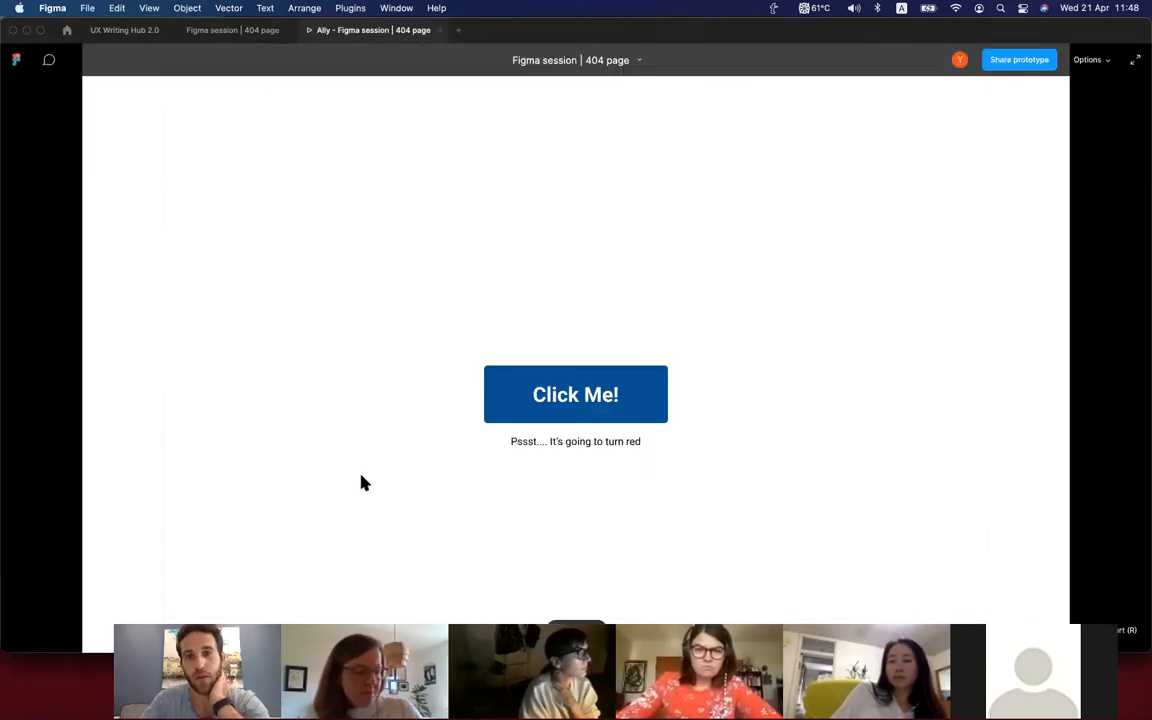
{"action": "left_click", "coordinate": [362, 481]}
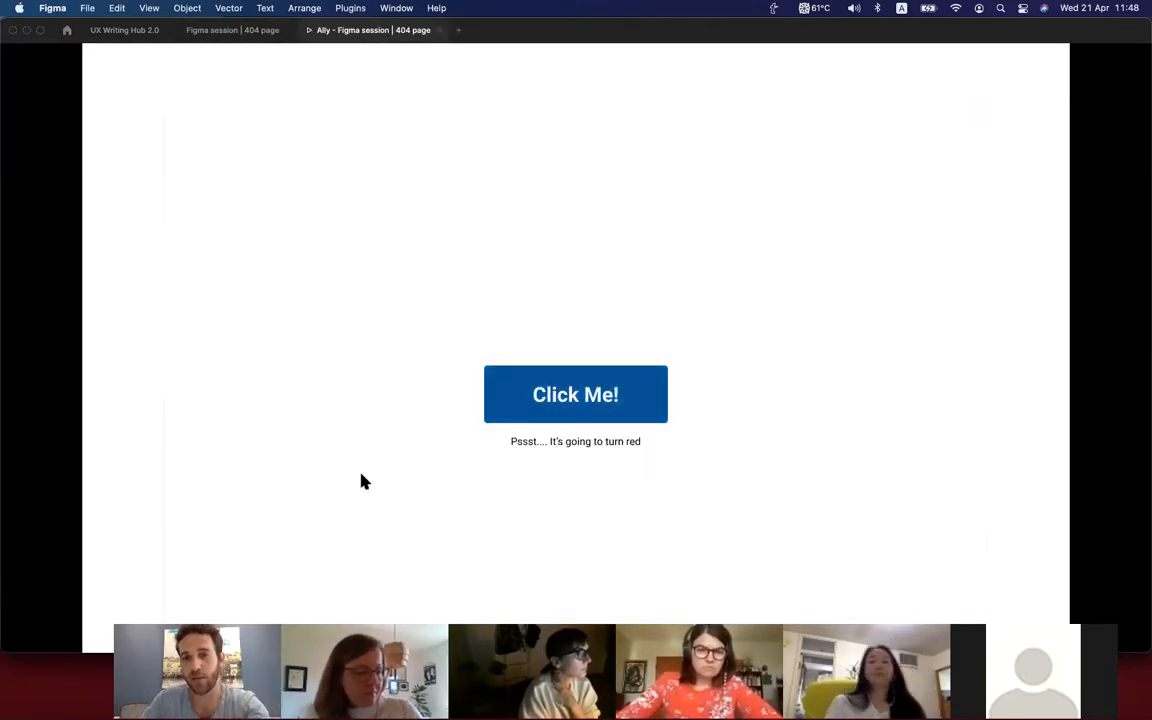
{"action": "left_click", "coordinate": [650, 405]}
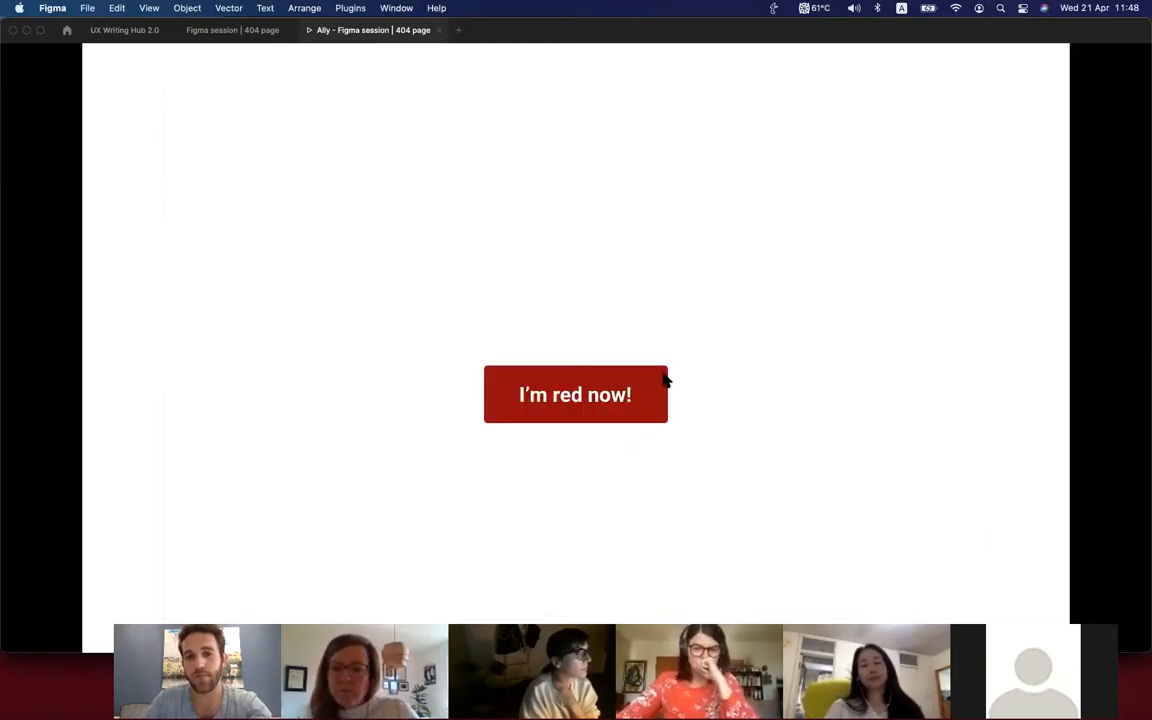
{"action": "left_click", "coordinate": [650, 384]}
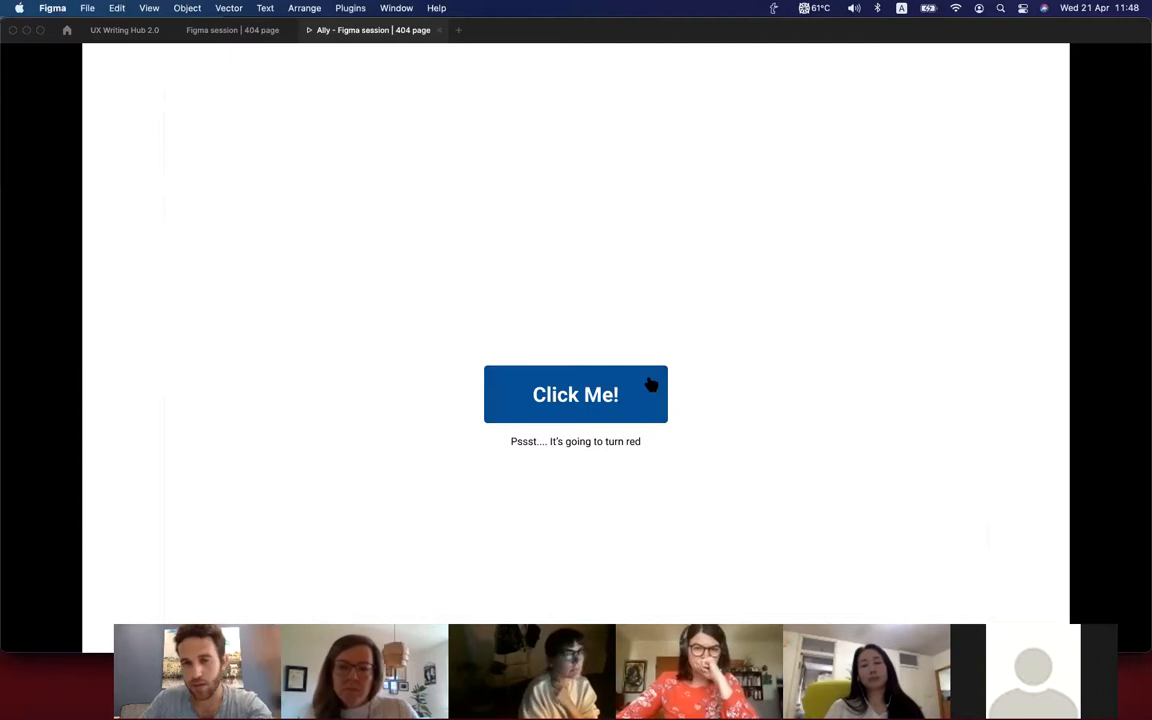
Copy the prototype's share link and close the sharing dialog.
{"action": "mouse_move", "coordinate": [1020, 31]}
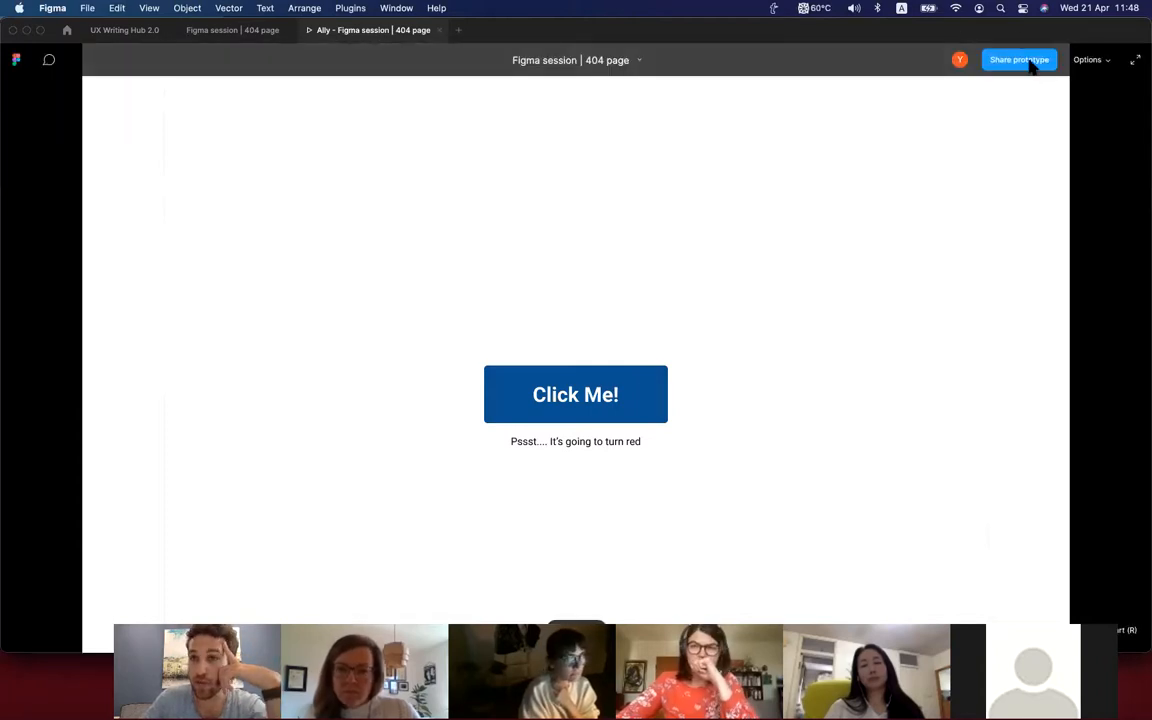
{"action": "left_click", "coordinate": [1030, 62]}
{"action": "left_click", "coordinate": [458, 284]}
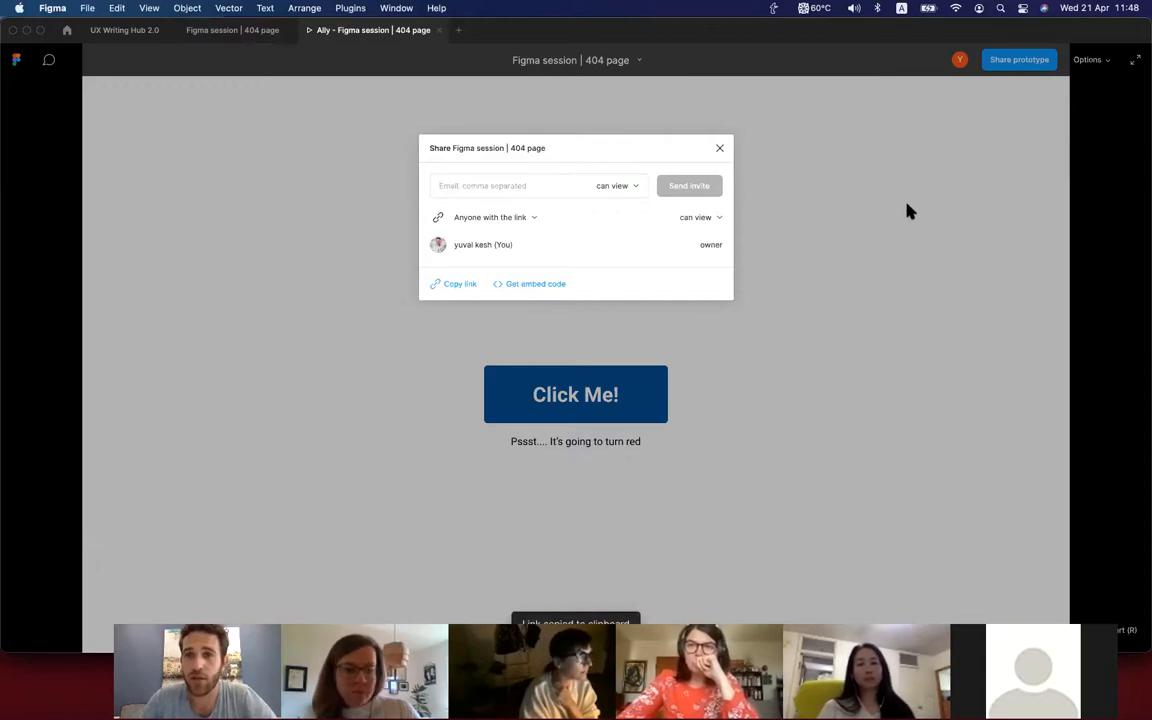
{"action": "left_click", "coordinate": [753, 383]}
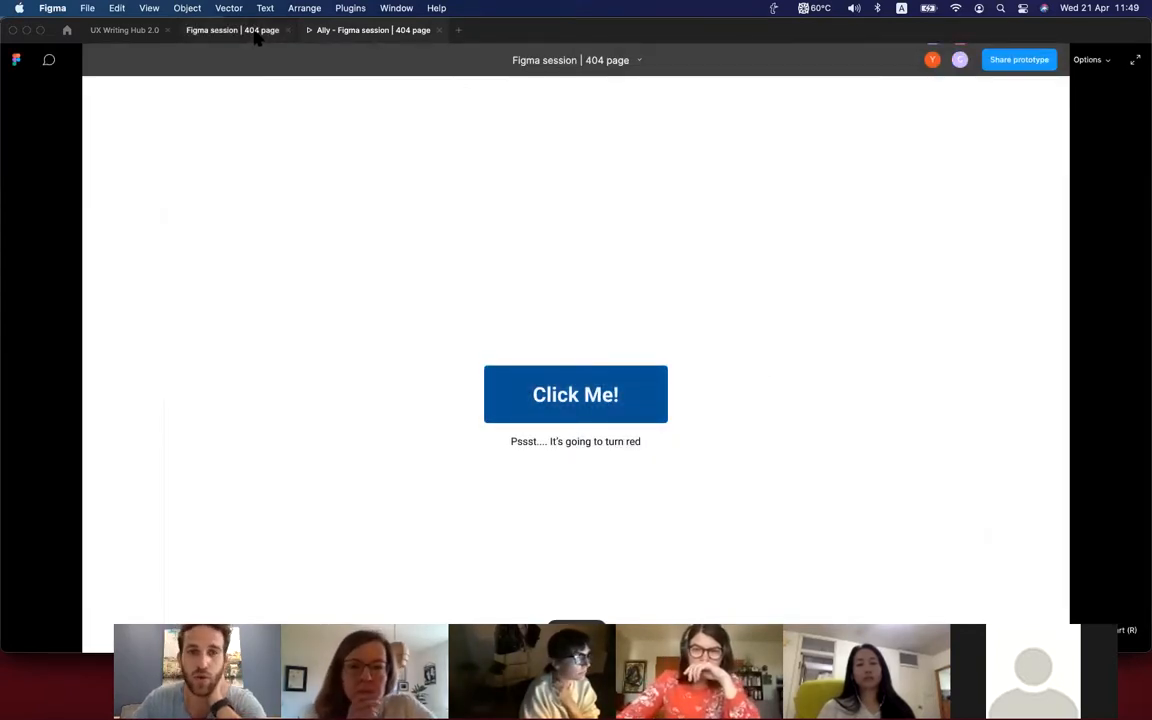
Return to the "Figma session | 404 page" design file and copy its share link.
{"action": "left_click", "coordinate": [257, 37]}
{"action": "left_click", "coordinate": [1053, 60]}
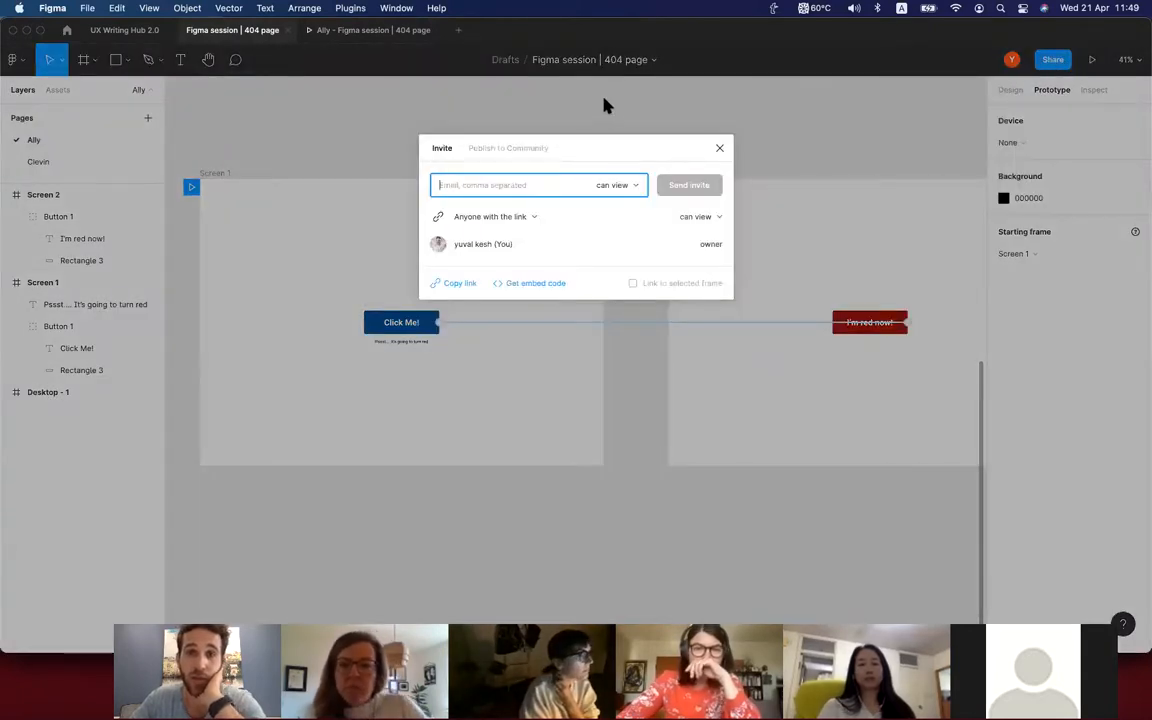
{"action": "left_click", "coordinate": [449, 285]}
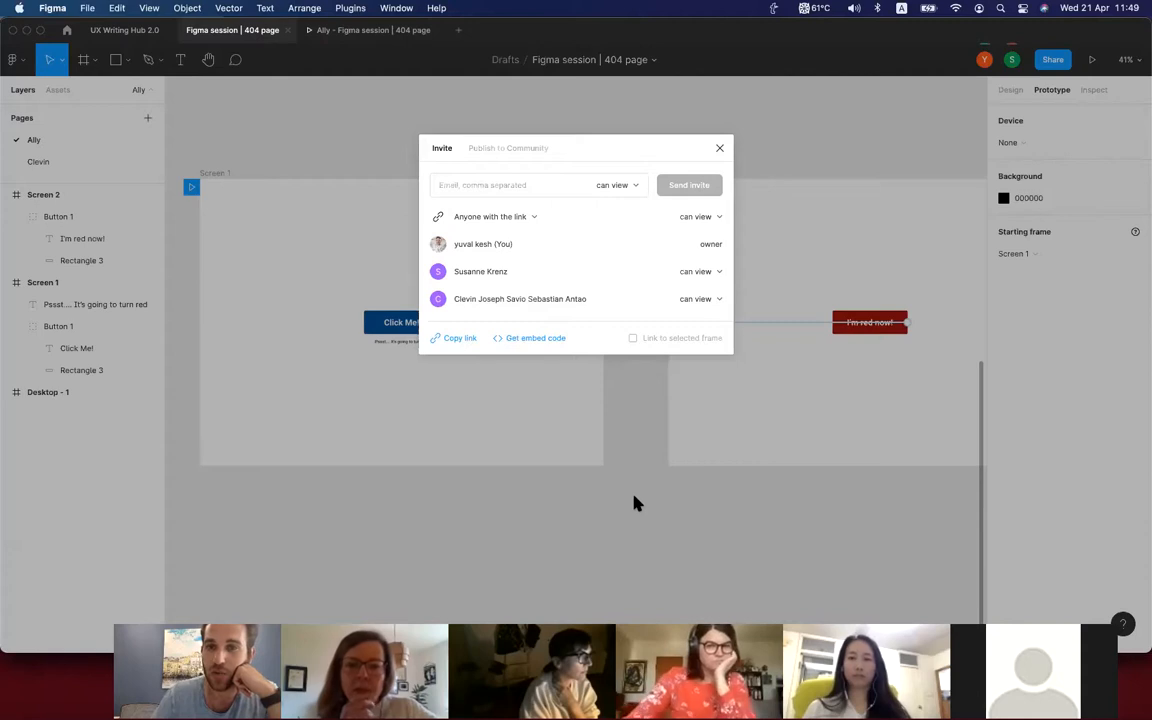
Check the permission options for an invited collaborator and close the sharing dialog.
{"action": "left_click", "coordinate": [701, 272]}
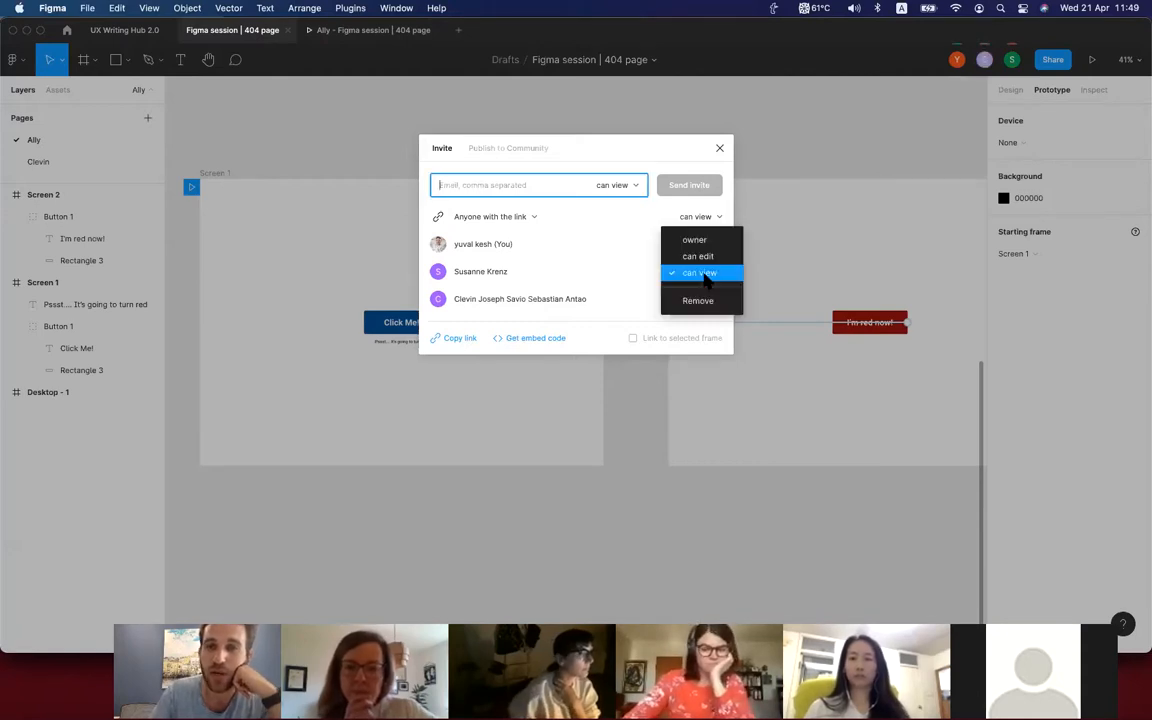
{"action": "left_click", "coordinate": [625, 504]}
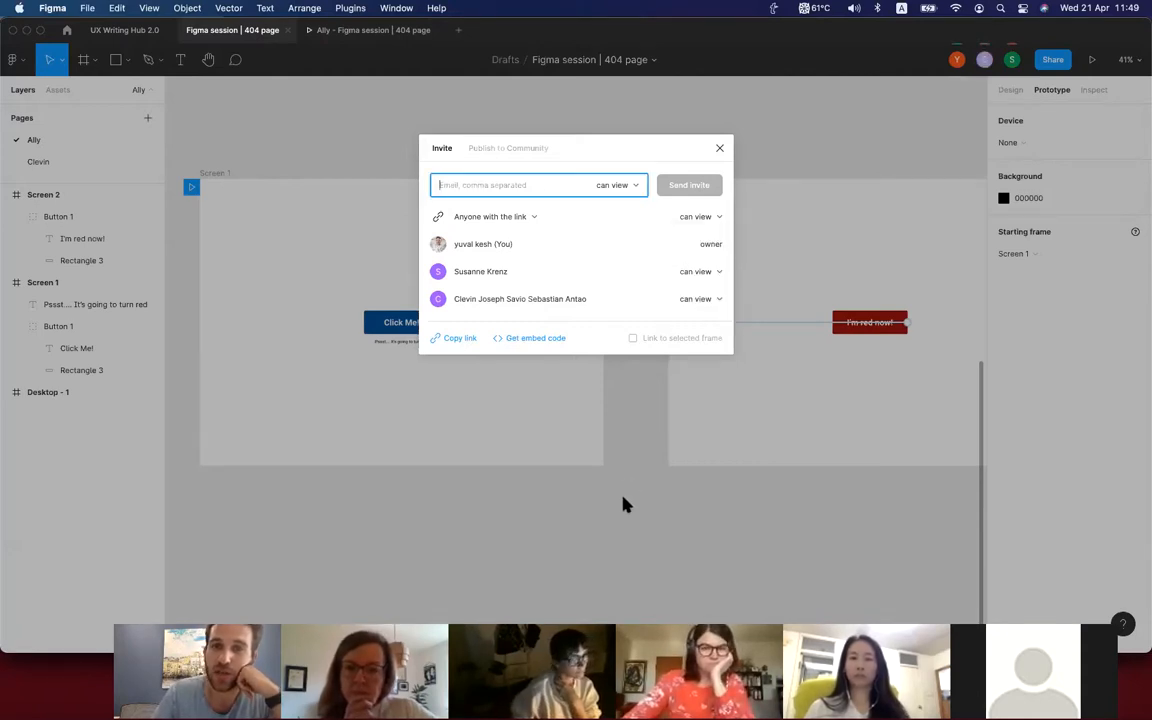
{"action": "left_click", "coordinate": [627, 504]}
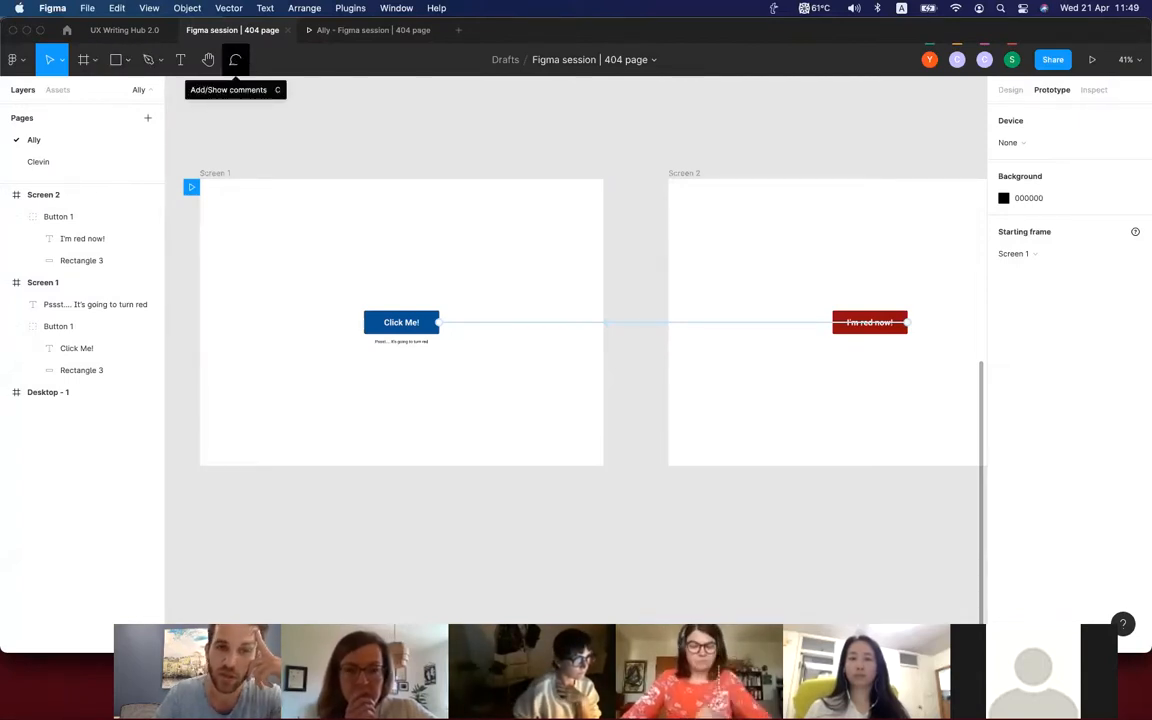
Start a comment at the corner of the red button on Screen 2 and mention a collaborator in it.
{"action": "left_click", "coordinate": [235, 59]}
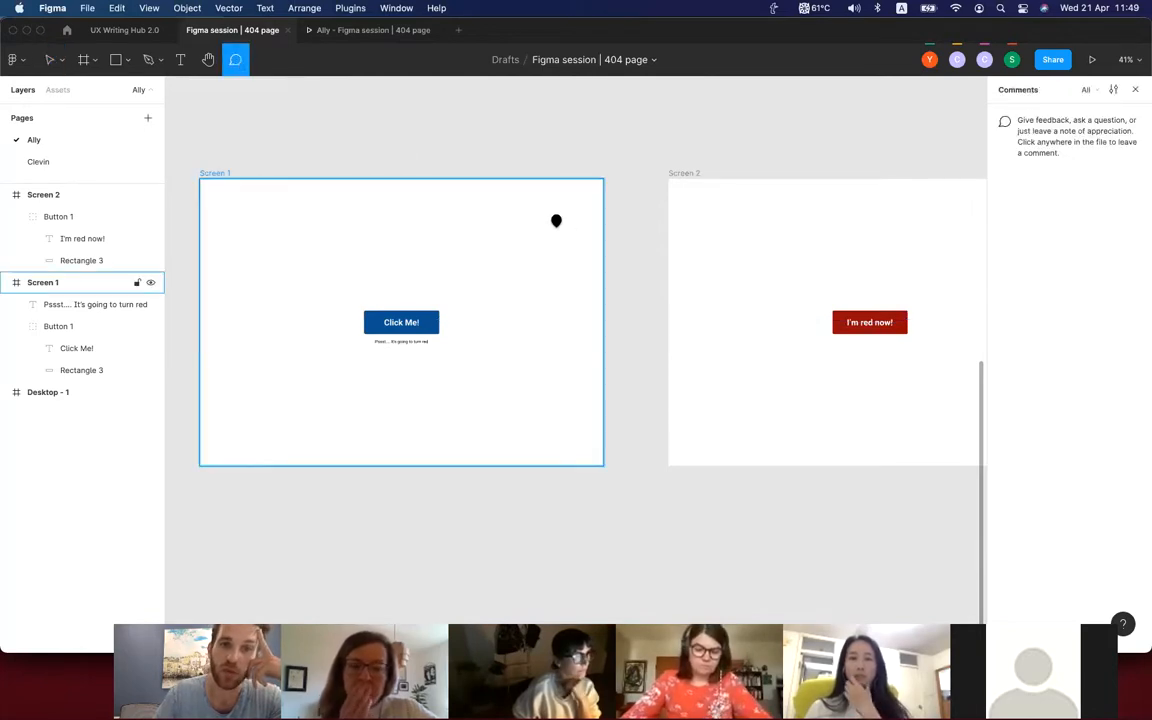
{"action": "scroll", "coordinate": [568, 226], "scroll_direction": "right", "scroll_amount": 3}
{"action": "scroll", "coordinate": [568, 226], "scroll_direction": "right", "scroll_amount": 3}
{"action": "scroll", "coordinate": [635, 288], "scroll_direction": "up", "scroll_amount": 5}
{"action": "scroll", "coordinate": [600, 285], "scroll_direction": "right", "scroll_amount": 3}
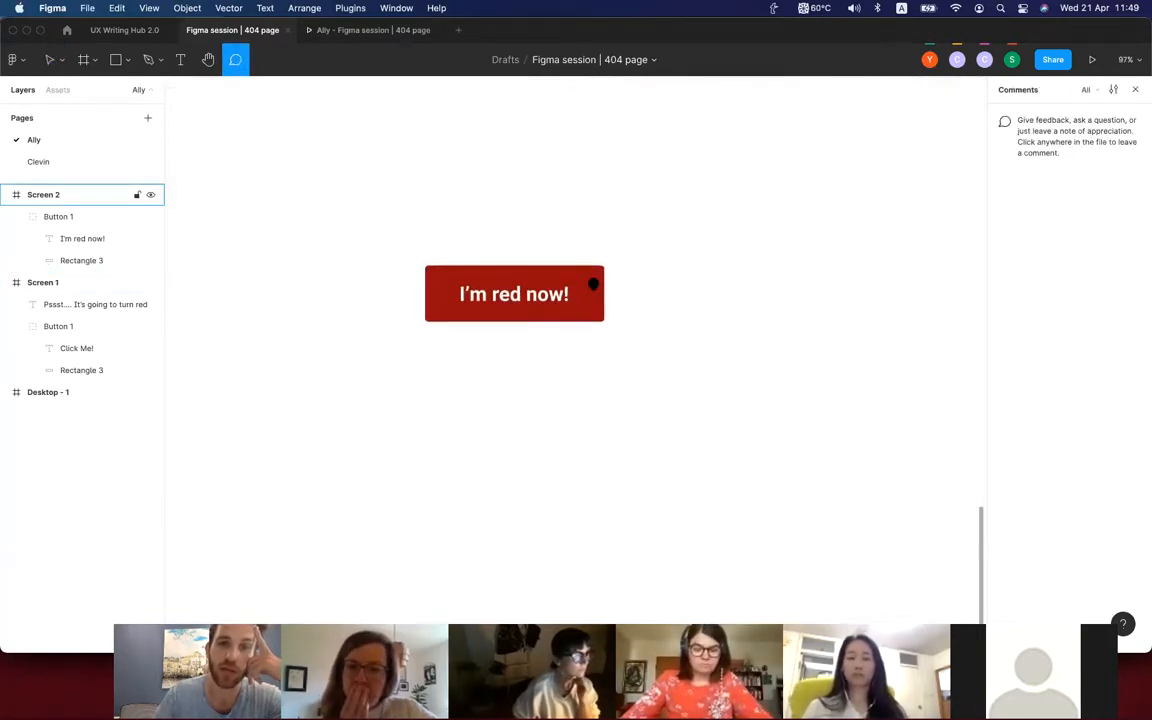
{"action": "left_click", "coordinate": [592, 272]}
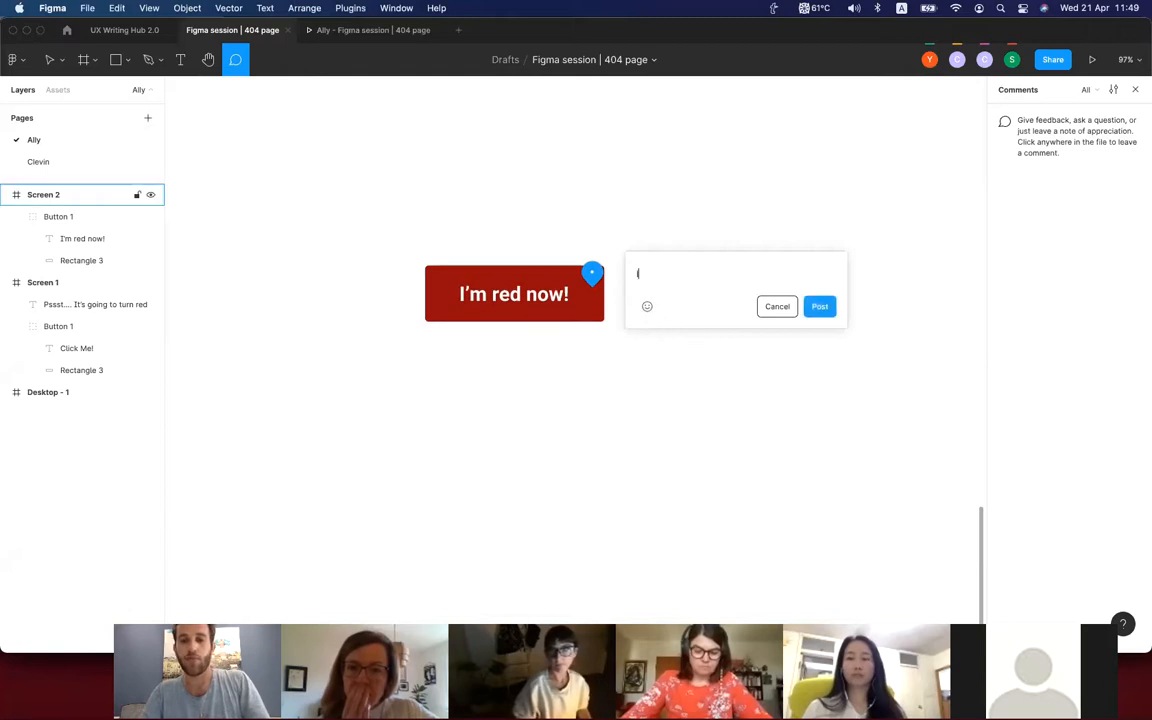
{"action": "type", "text": "@yuva"}
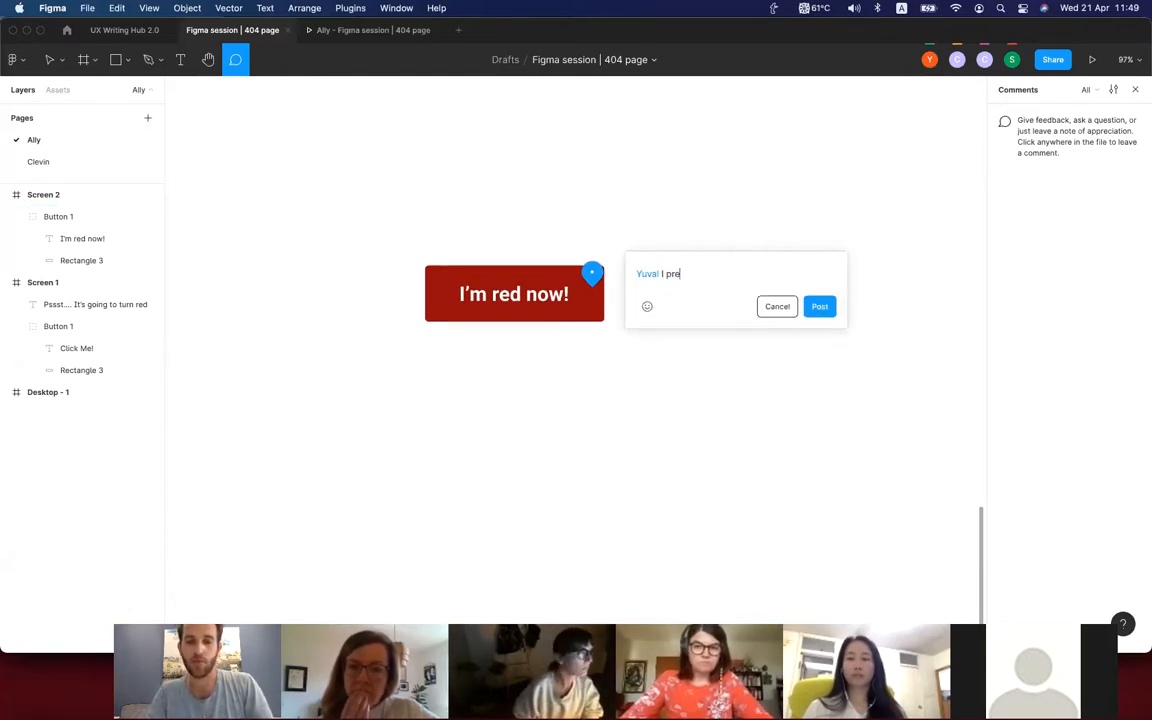
{"action": "type", "text": "I prefer different ypp of"}
Complete the comment with "I prefer different type of red" and post it, sharing view-only access with the mentioned person.
{"action": "key", "text": "BackSpace"}
{"action": "key", "text": "BackSpace"}
{"action": "key", "text": "BackSpace"}
{"action": "key", "text": "BackSpace"}
{"action": "key", "text": "BackSpace"}
{"action": "key", "text": "BackSpace"}
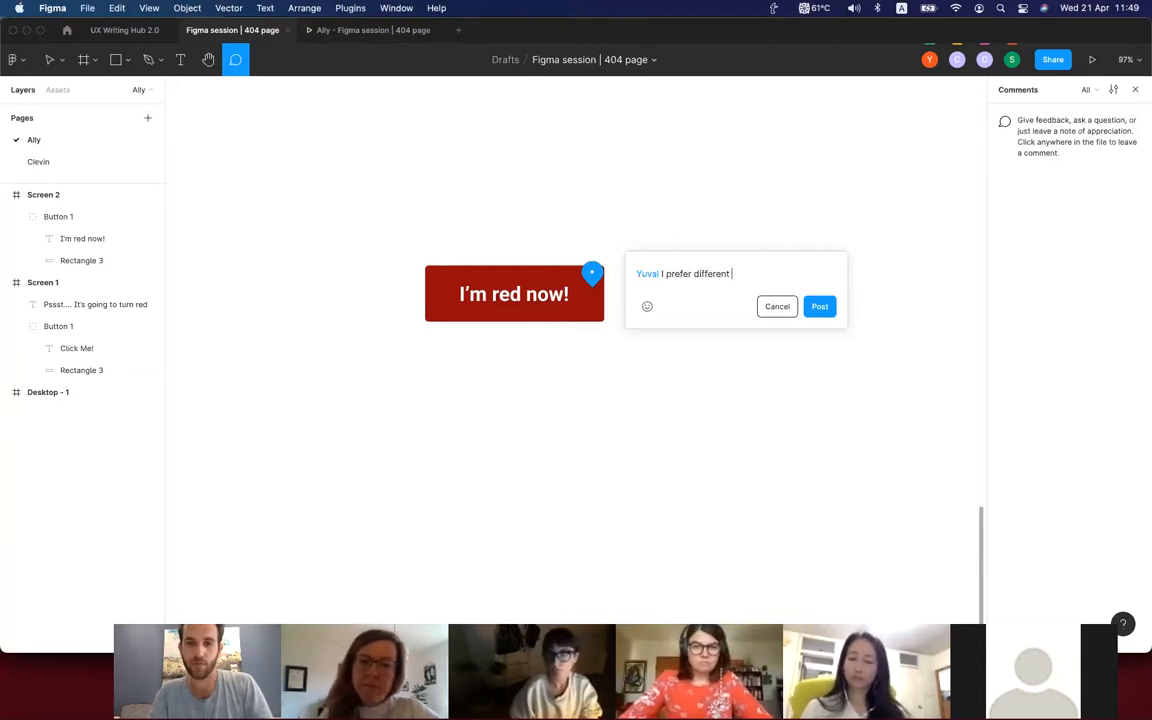
{"action": "type", "text": "type of red"}
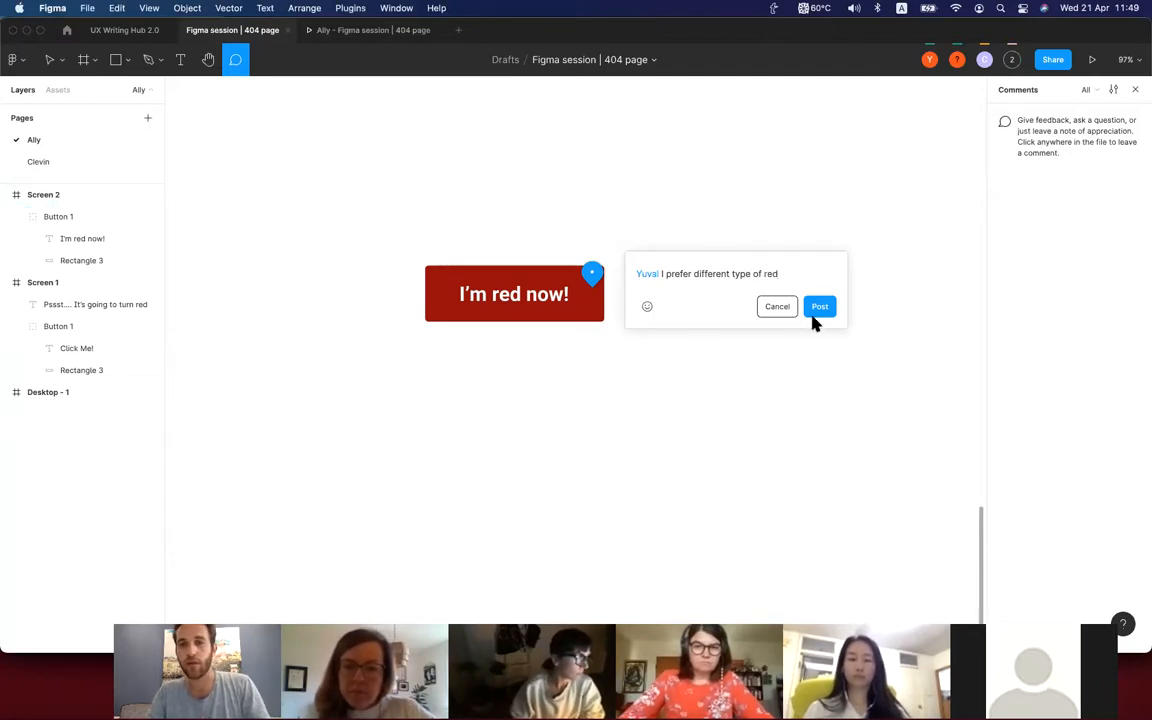
{"action": "left_click", "coordinate": [818, 316]}
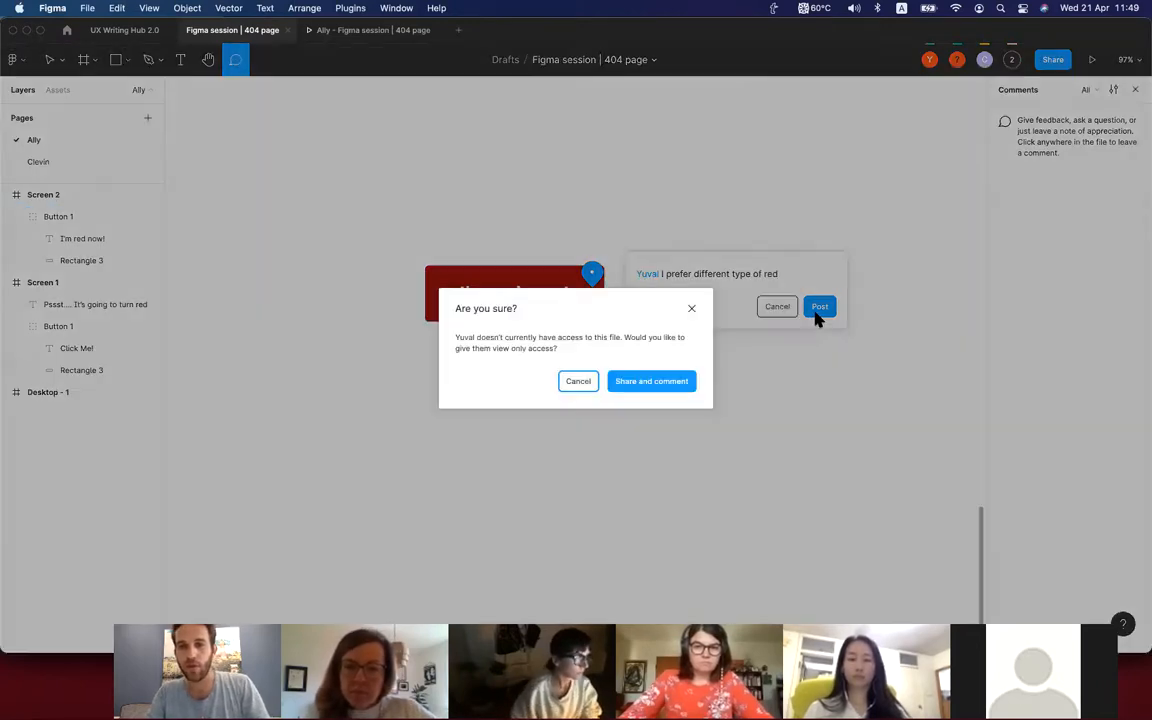
{"action": "left_click", "coordinate": [637, 393]}
{"action": "scroll", "coordinate": [630, 408], "scroll_direction": "down", "scroll_amount": 6}
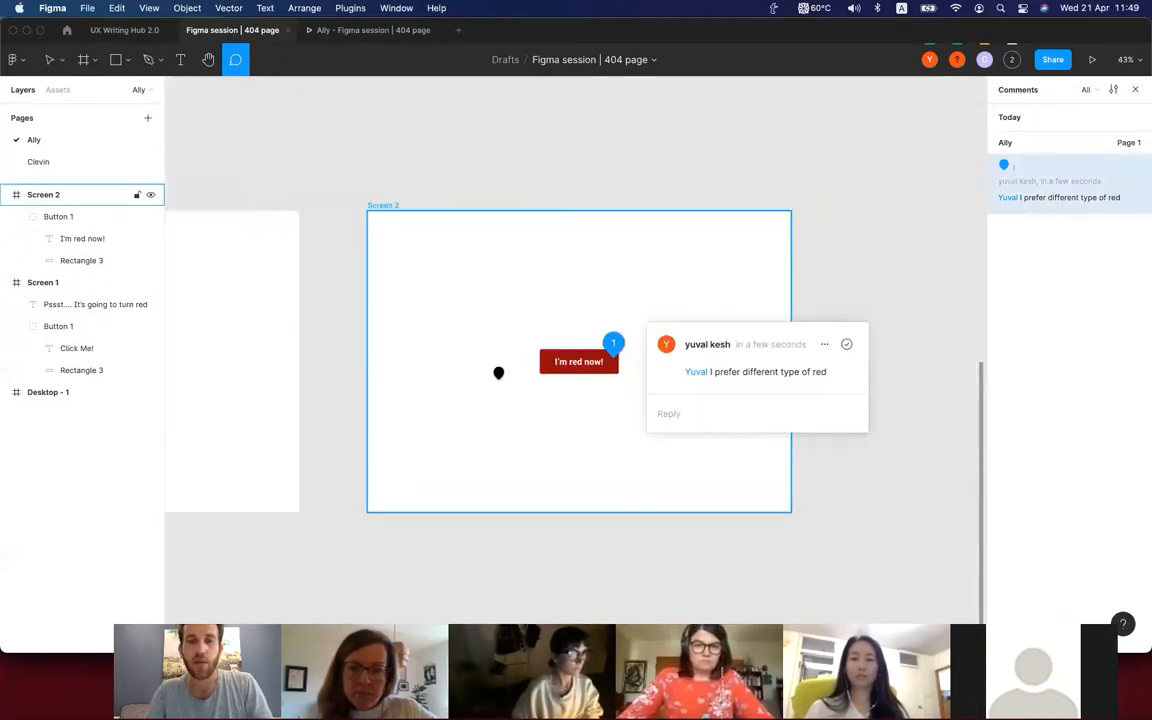
Leave comment mode, compare the canvas's Prototype and Design settings, and briefly show the comments again.
{"action": "key", "text": "Escape"}
{"action": "left_click", "coordinate": [580, 363]}
{"action": "left_click", "coordinate": [947, 195]}
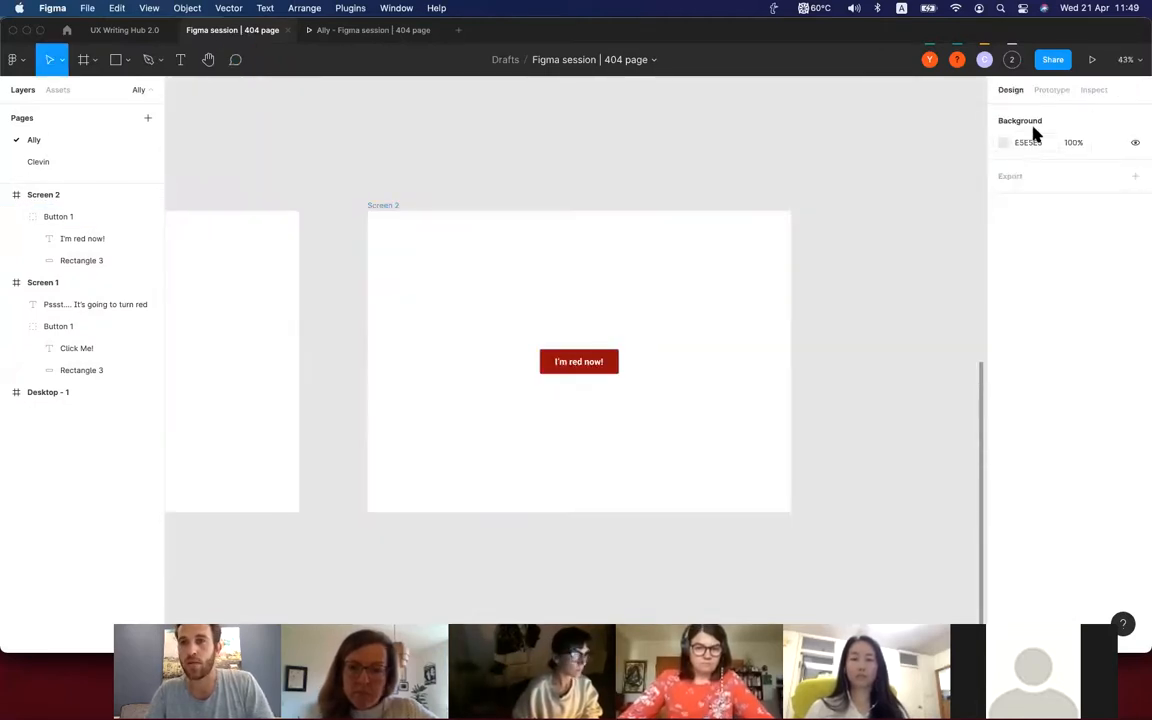
{"action": "left_click", "coordinate": [1045, 89]}
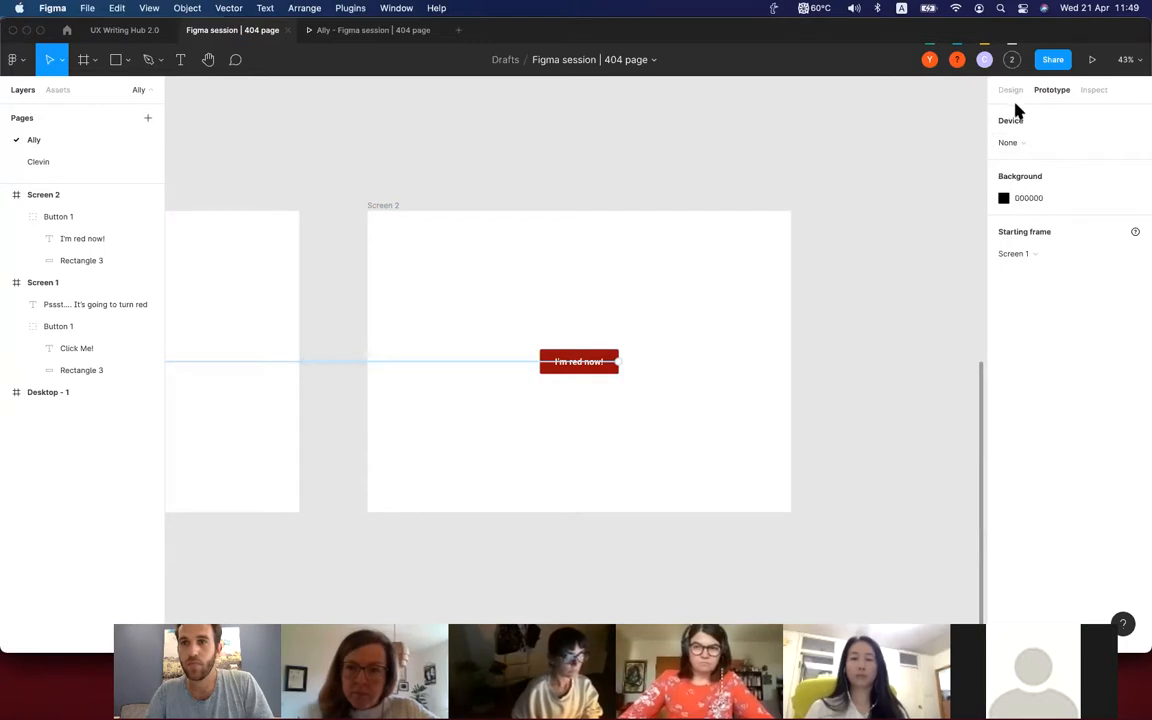
{"action": "left_click", "coordinate": [1012, 92]}
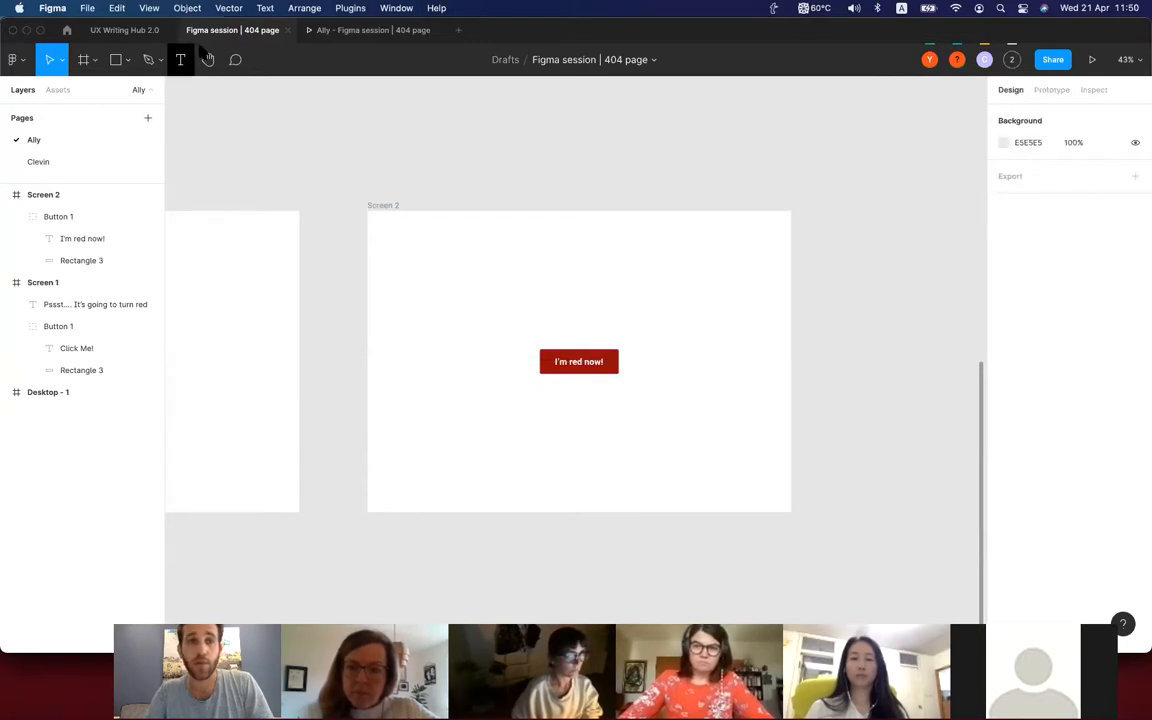
{"action": "left_click", "coordinate": [230, 61]}
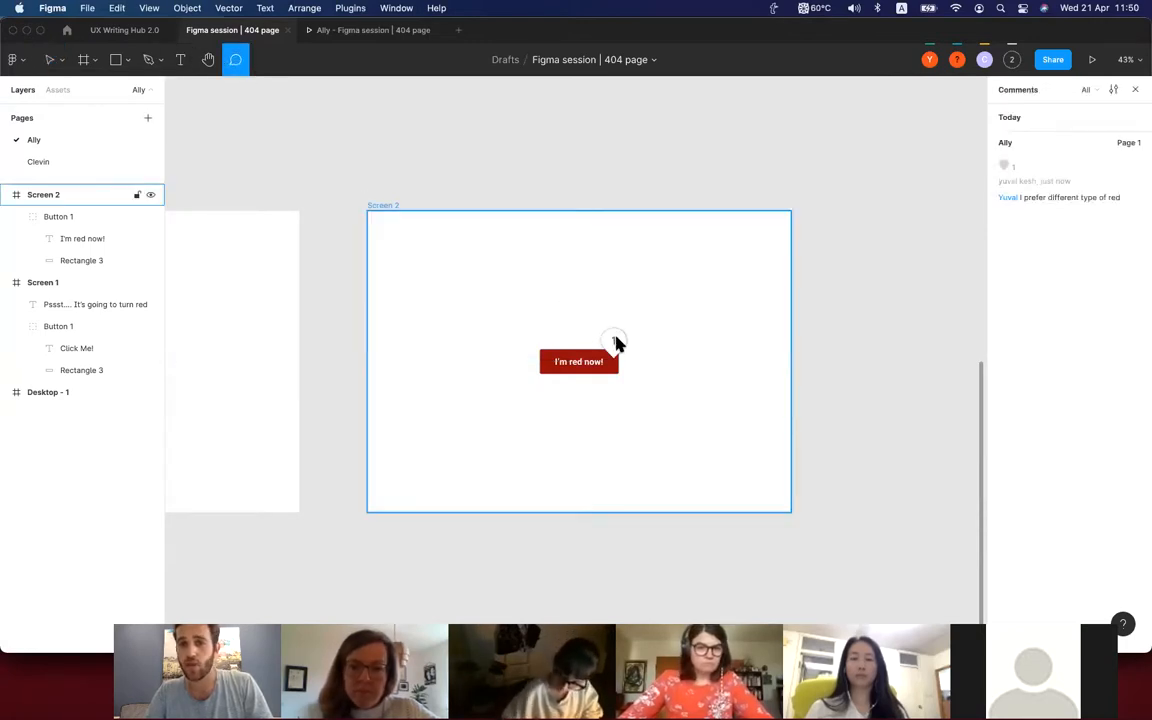
{"action": "key", "text": "Escape"}
Change the fill of the red button's rectangle on Screen 2 to the brighter red CD0E0E.
{"action": "left_click", "coordinate": [598, 372]}
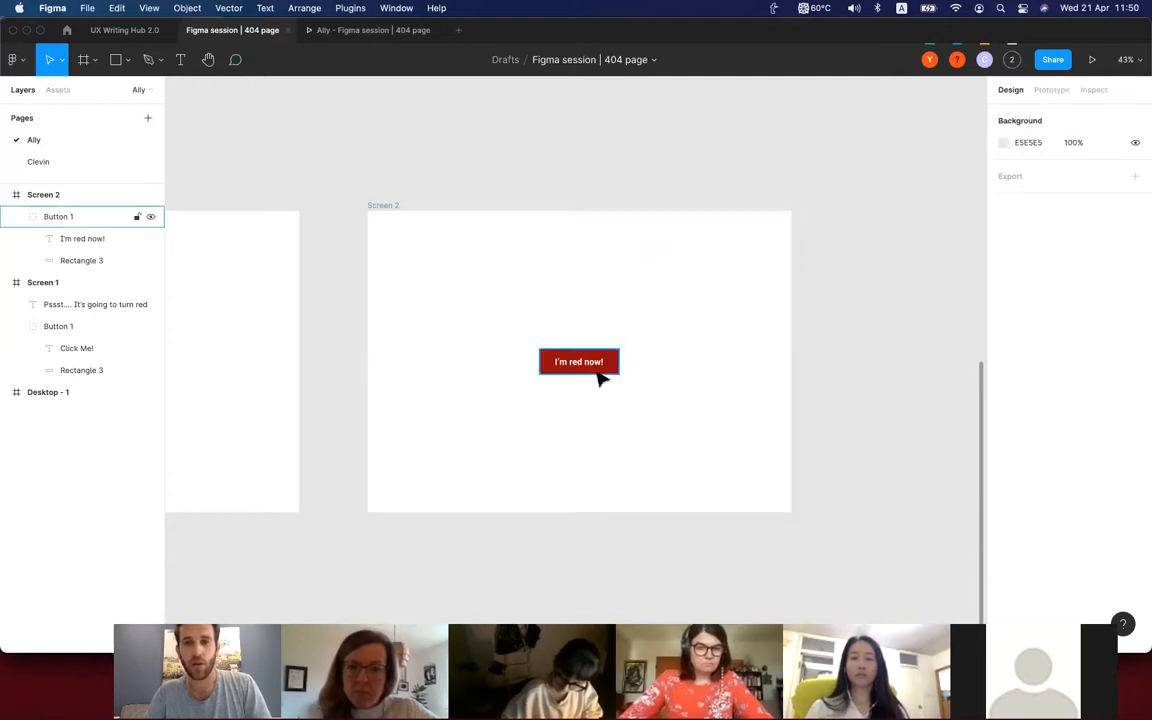
{"action": "scroll", "coordinate": [600, 378], "scroll_direction": "down", "scroll_amount": 2}
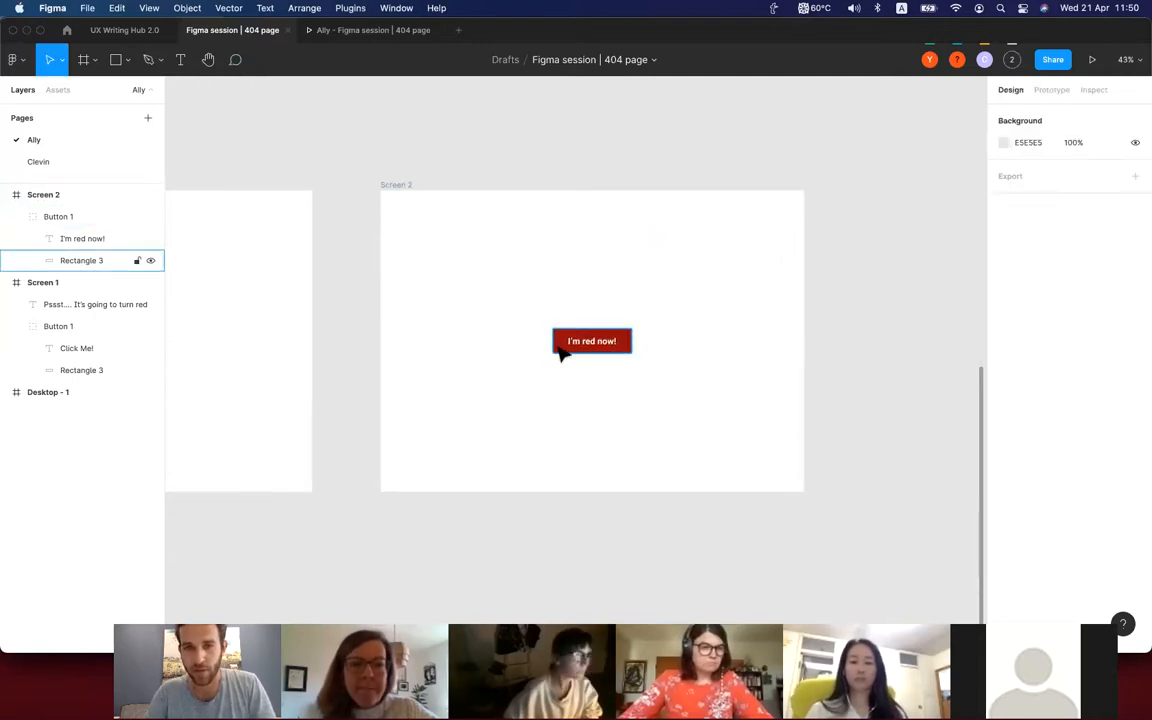
{"action": "left_click", "coordinate": [561, 348]}
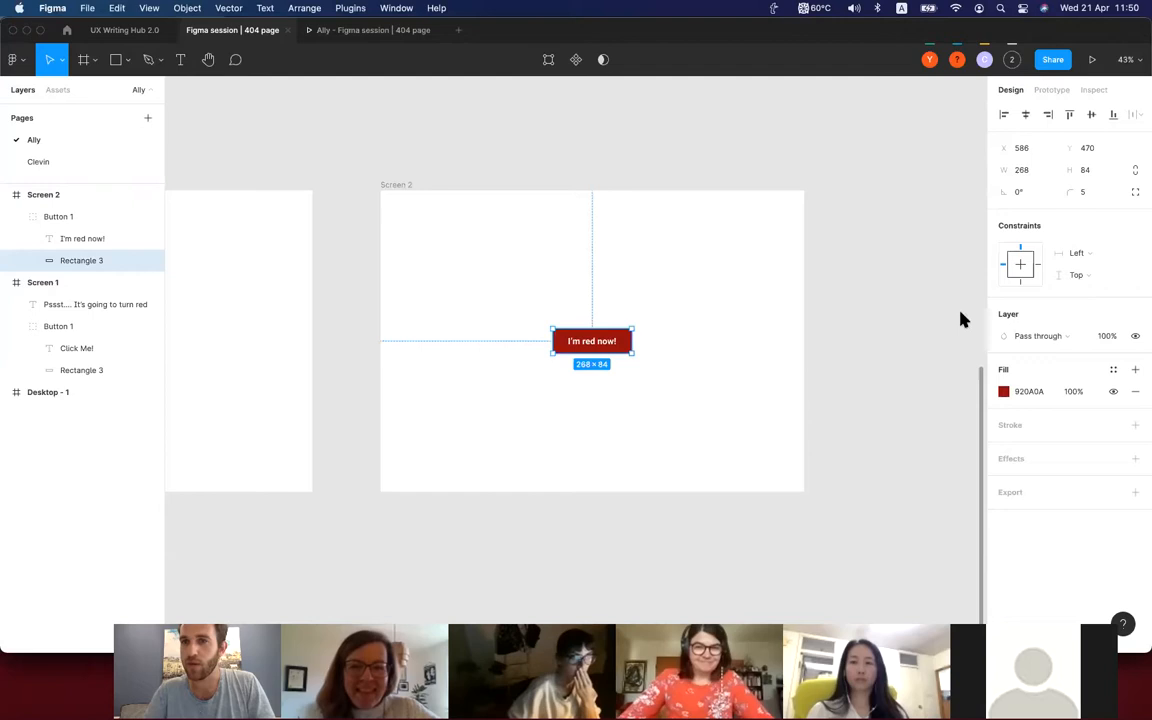
{"action": "left_click", "coordinate": [1004, 392]}
{"action": "left_click_drag", "start_coordinate": [977, 376], "coordinate": [977, 349]}
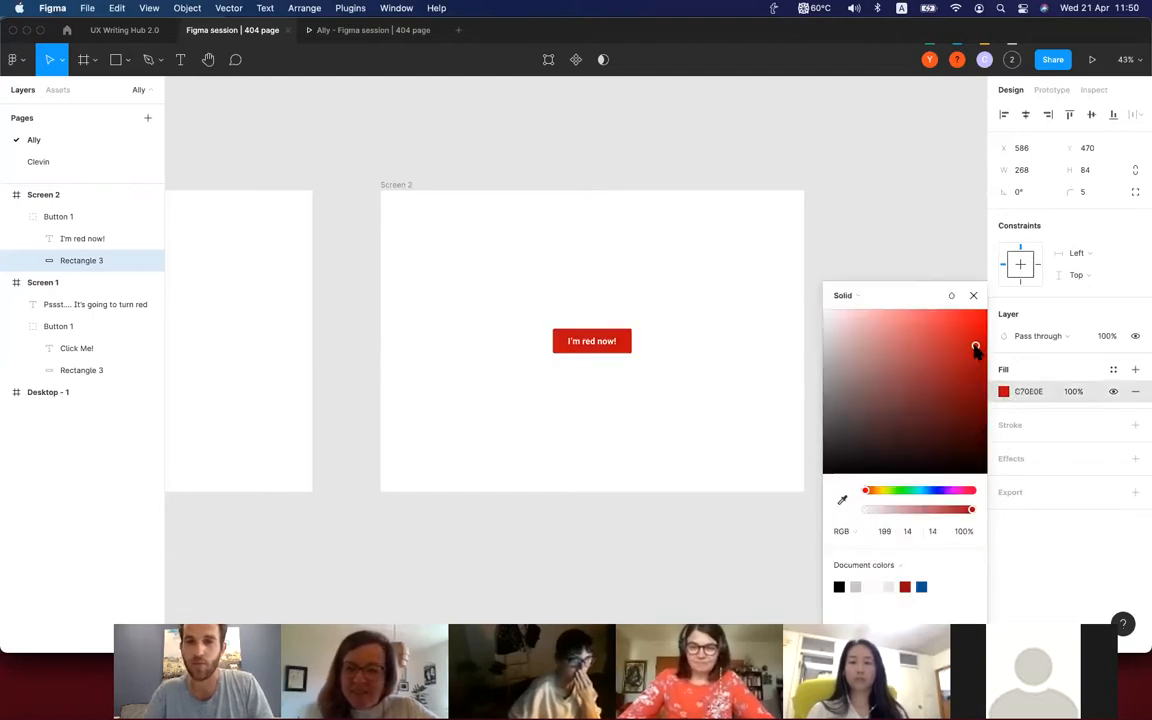
{"action": "left_click", "coordinate": [578, 527]}
{"action": "scroll", "coordinate": [577, 530], "scroll_direction": "down", "scroll_amount": 1}
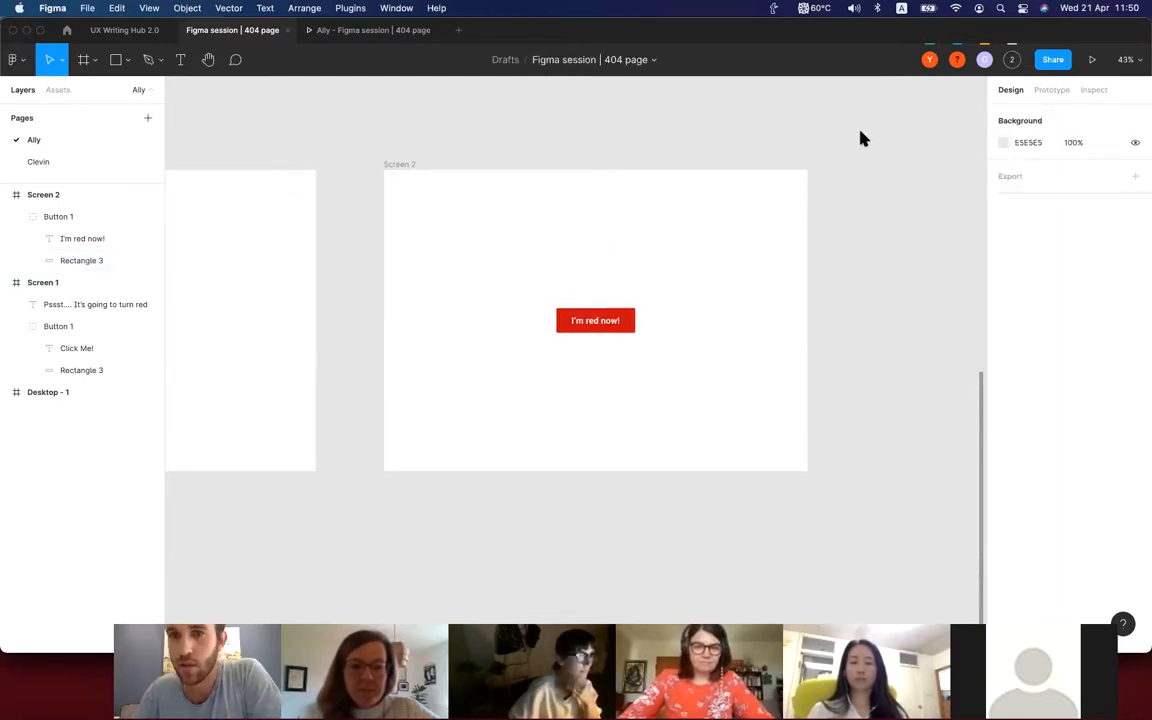
View the red button's comment thread and review the file's comment notification and filter options.
{"action": "left_click", "coordinate": [631, 320]}
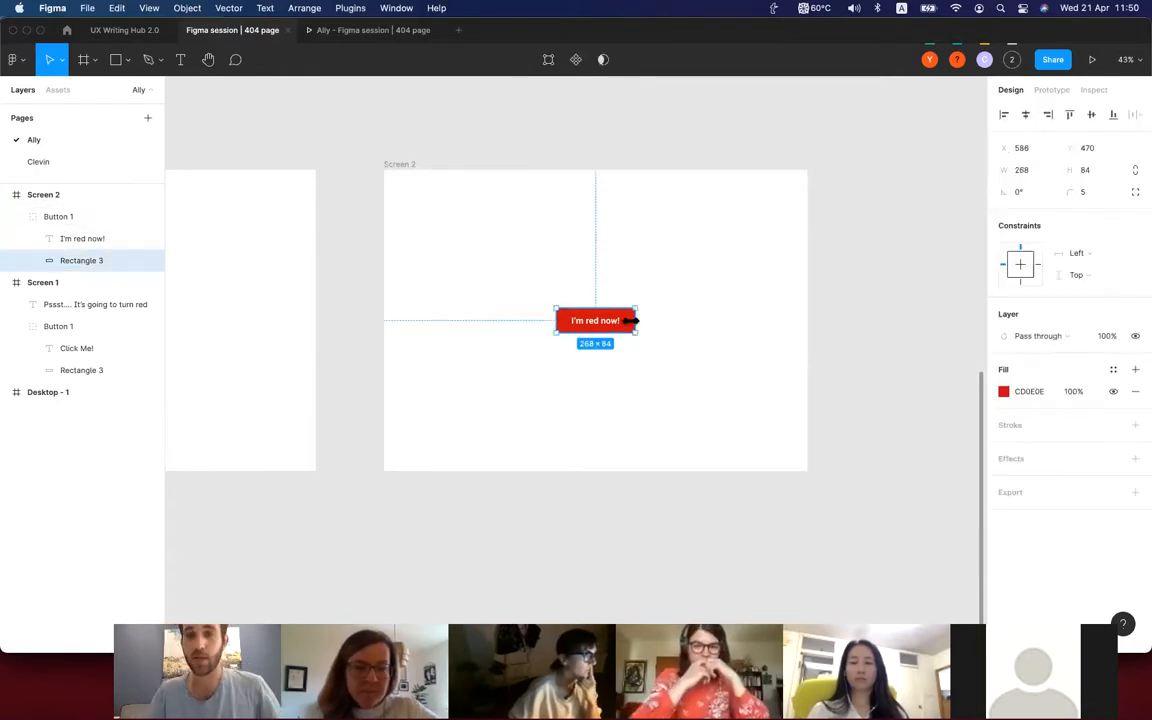
{"action": "left_click", "coordinate": [235, 59]}
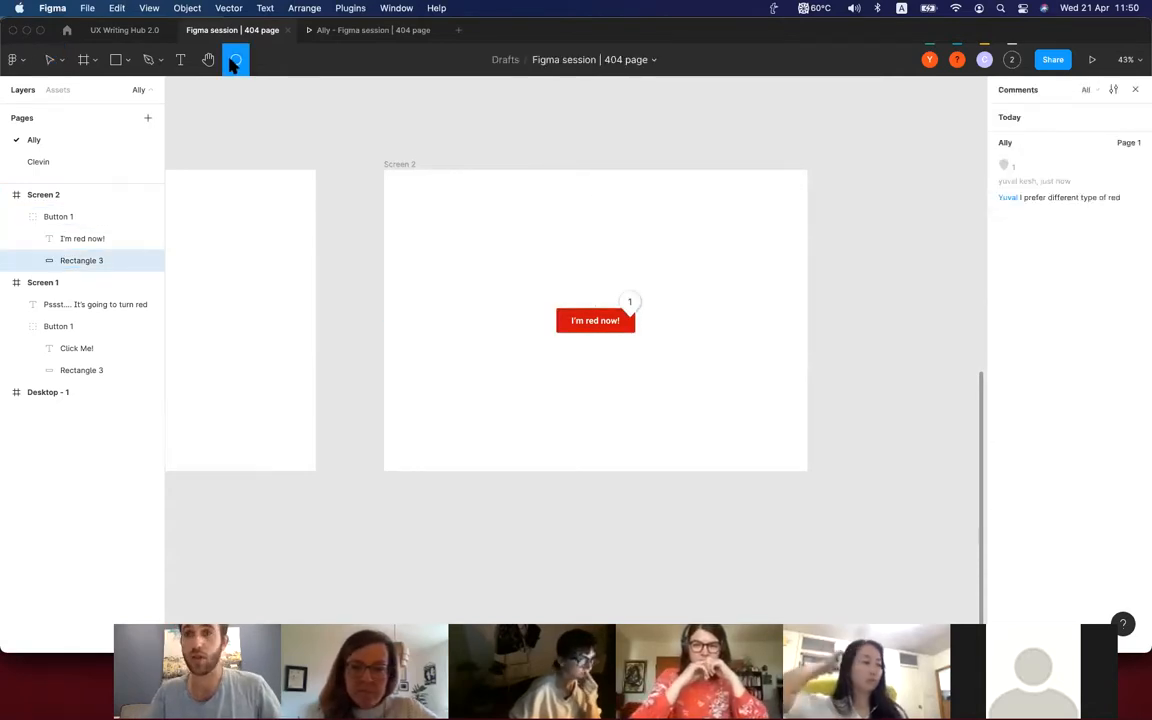
{"action": "left_click", "coordinate": [1038, 177]}
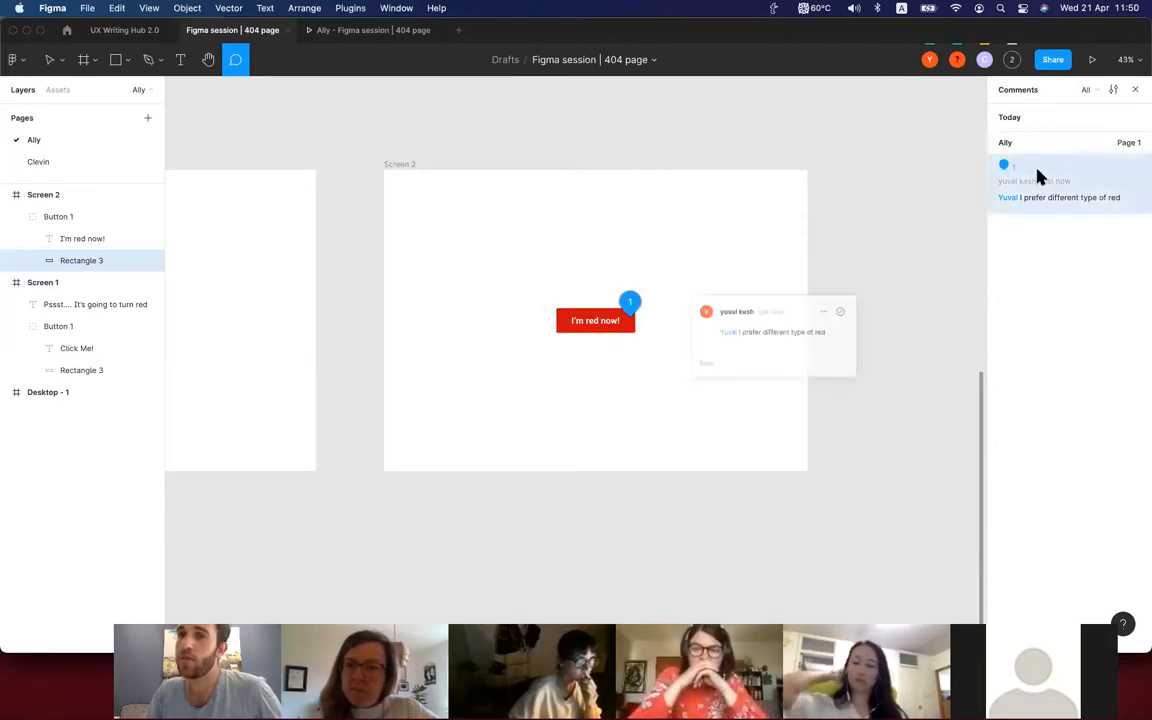
{"action": "left_click", "coordinate": [1114, 90]}
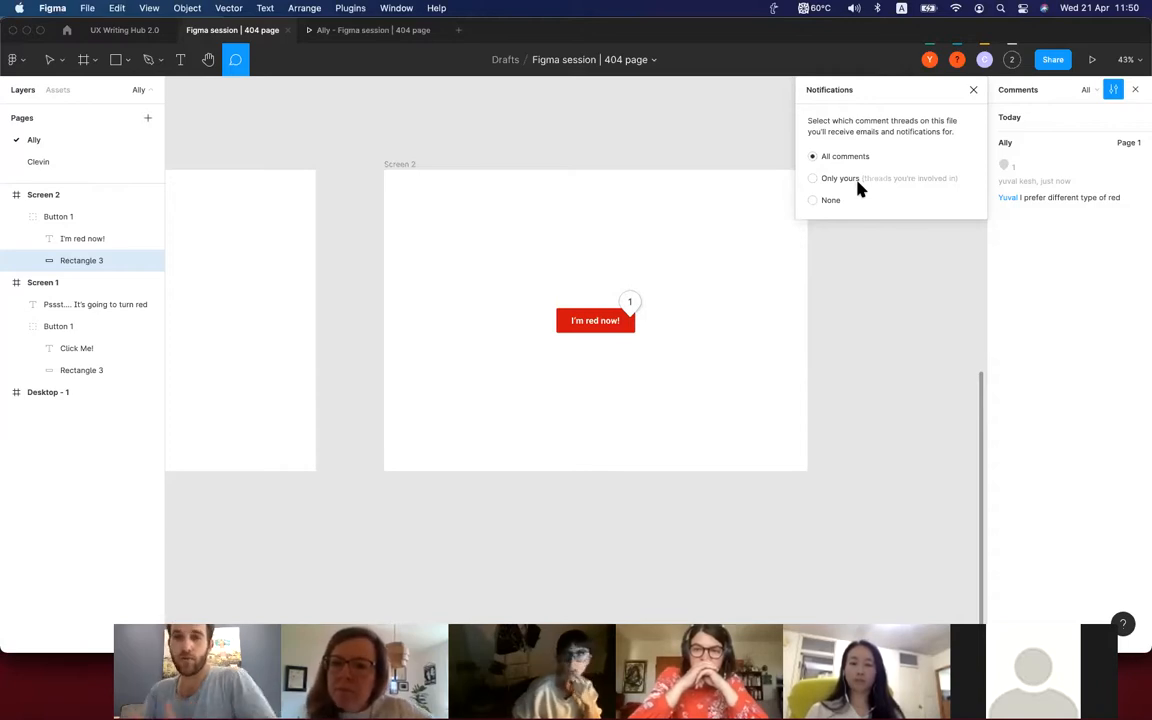
{"action": "left_click", "coordinate": [973, 90]}
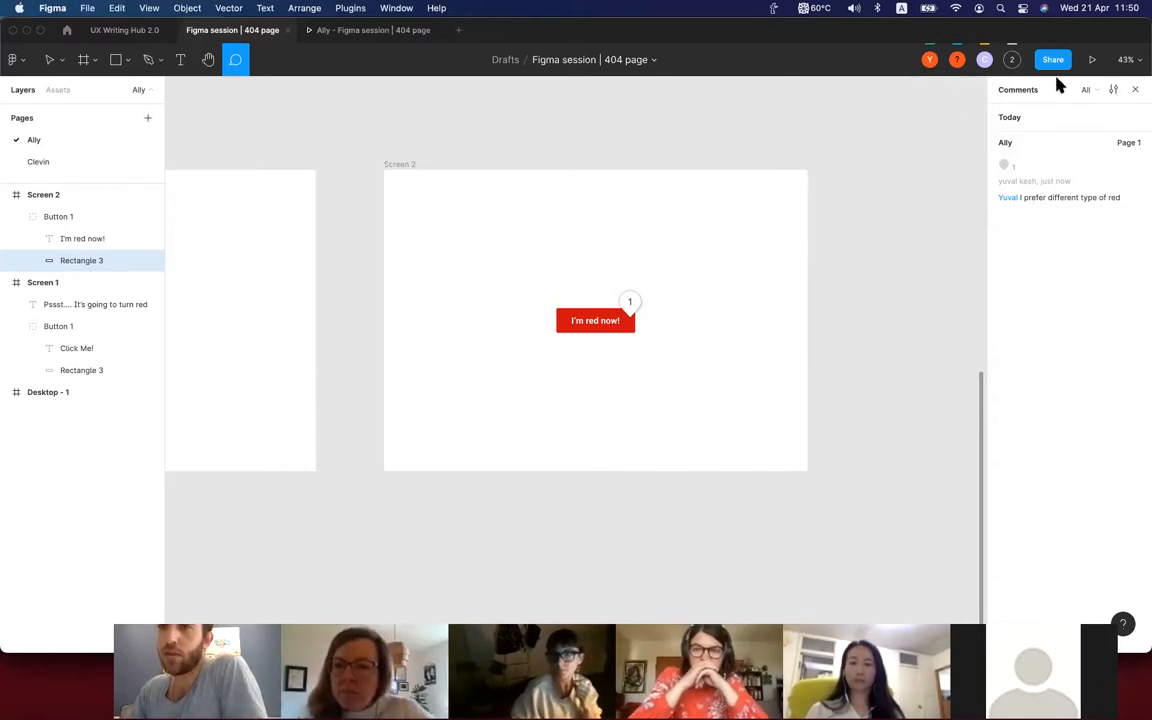
{"action": "left_click", "coordinate": [1096, 90]}
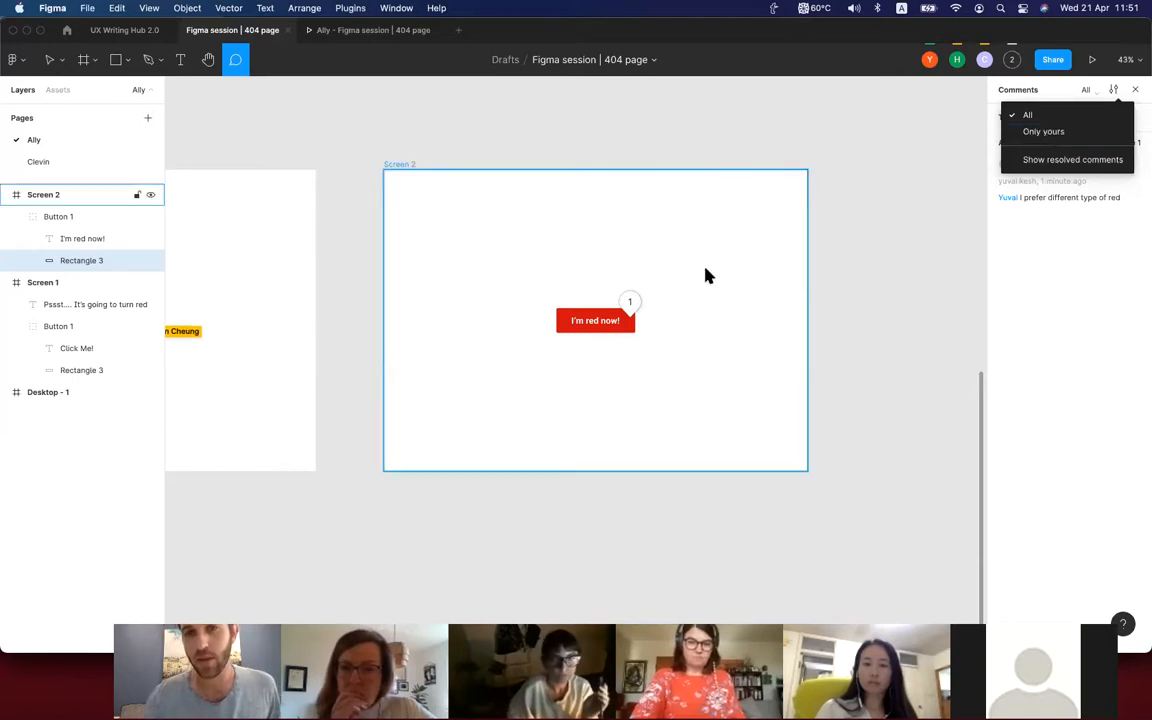
{"action": "scroll", "coordinate": [413, 442], "scroll_direction": "left", "scroll_amount": 5}
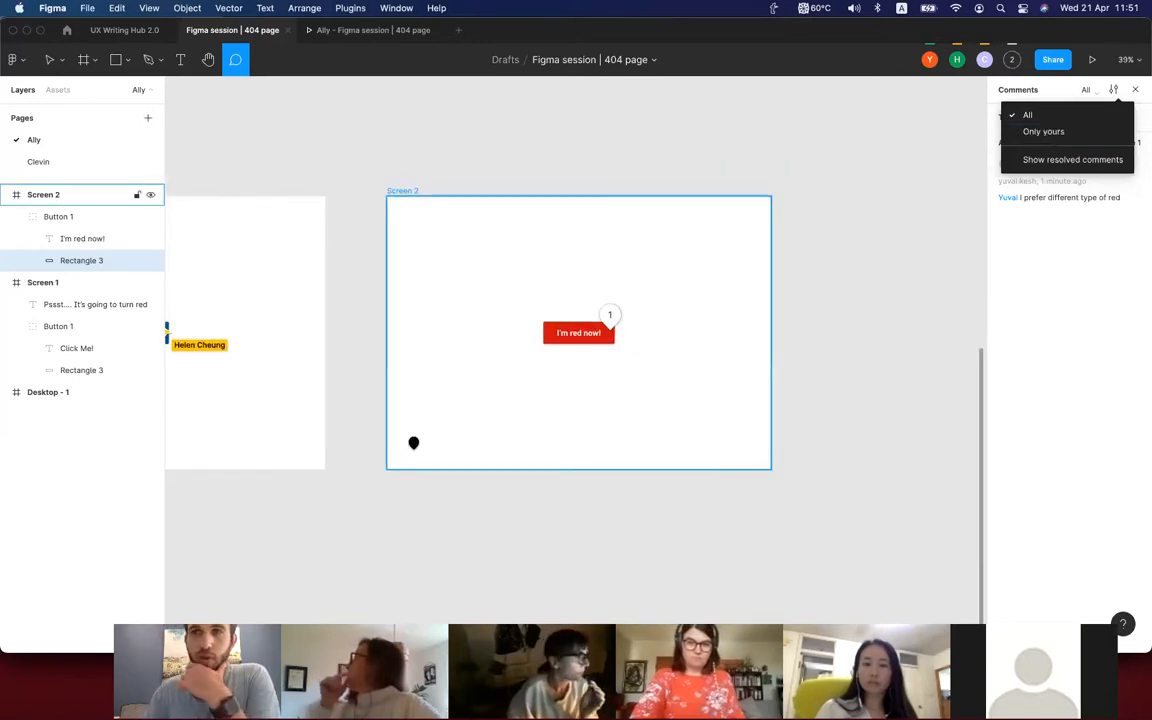
{"action": "scroll", "coordinate": [413, 442], "scroll_direction": "left", "scroll_amount": 4}
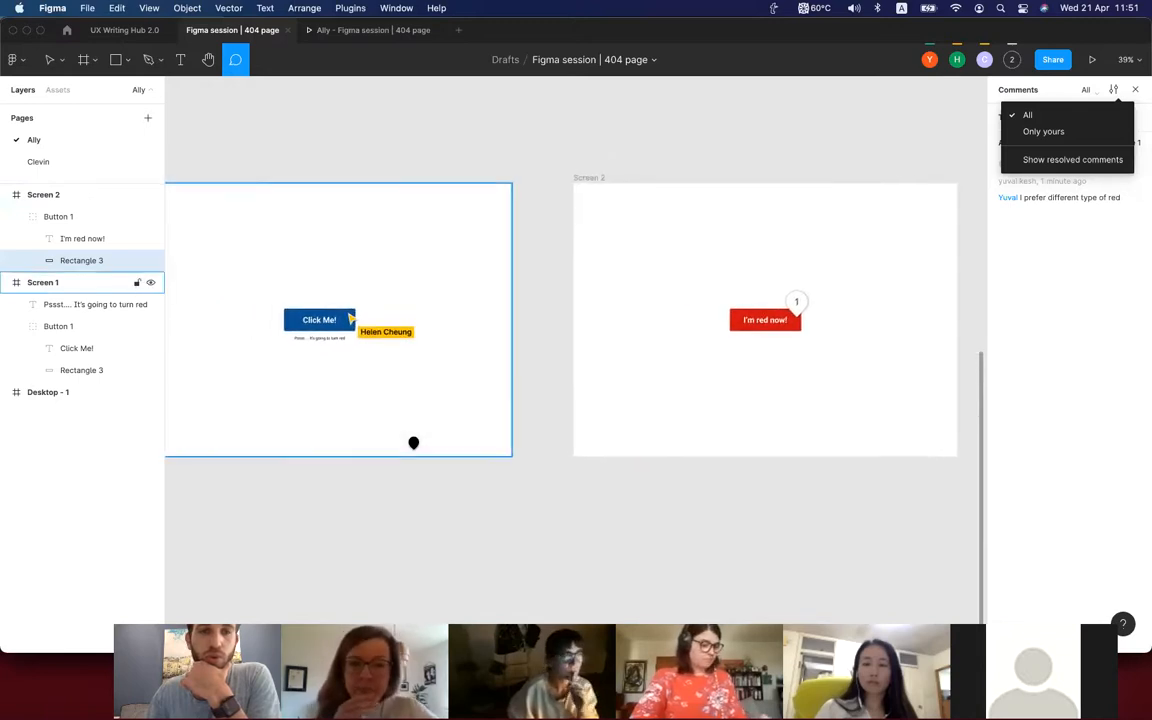
{"action": "scroll", "coordinate": [413, 442], "scroll_direction": "left", "scroll_amount": 2}
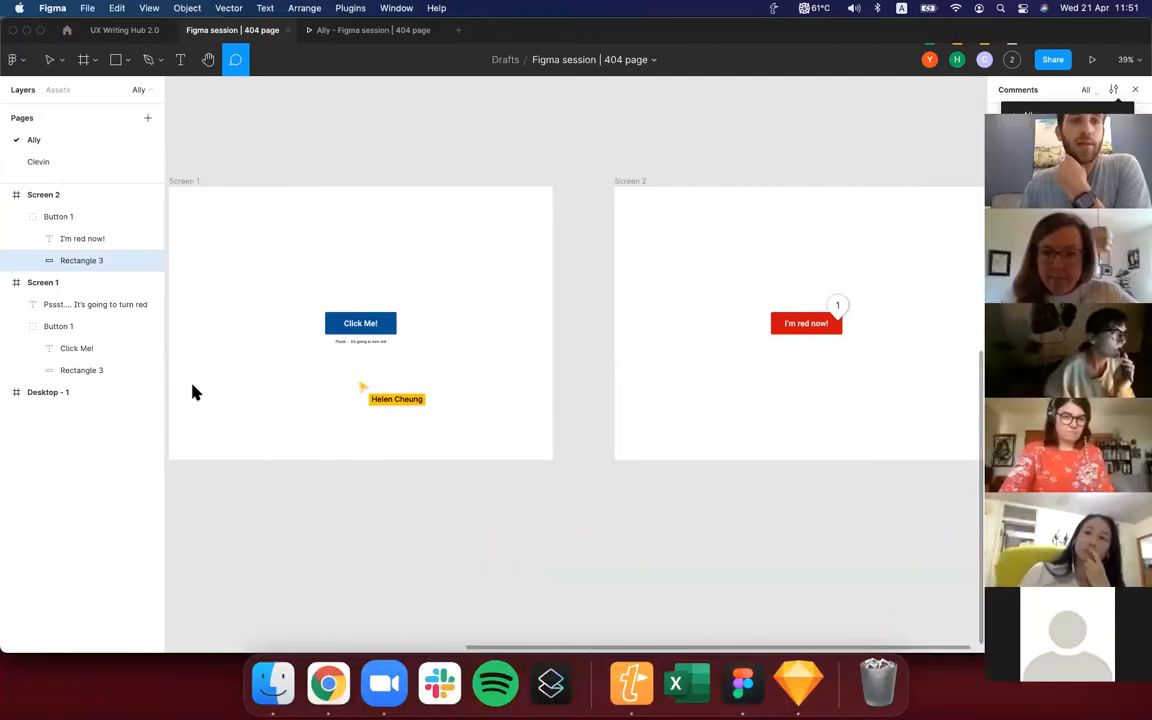
{"action": "left_click", "coordinate": [296, 234]}
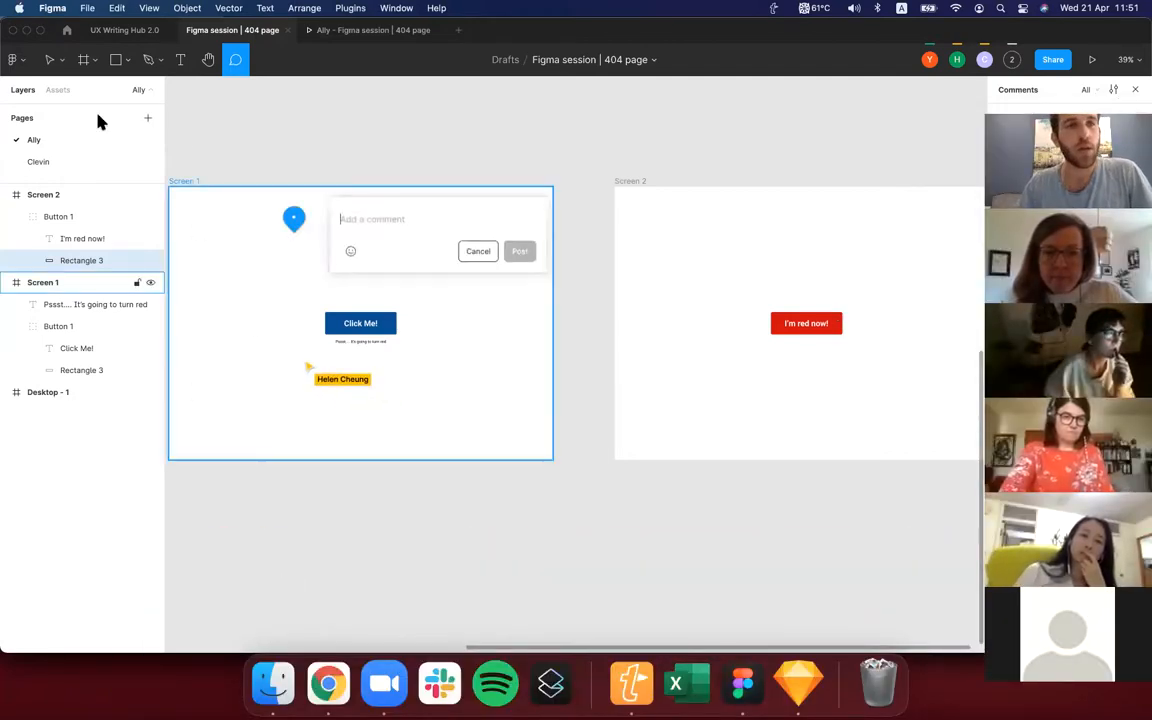
{"action": "left_click", "coordinate": [479, 251]}
{"action": "scroll", "coordinate": [337, 285], "scroll_direction": "up", "scroll_amount": 5}
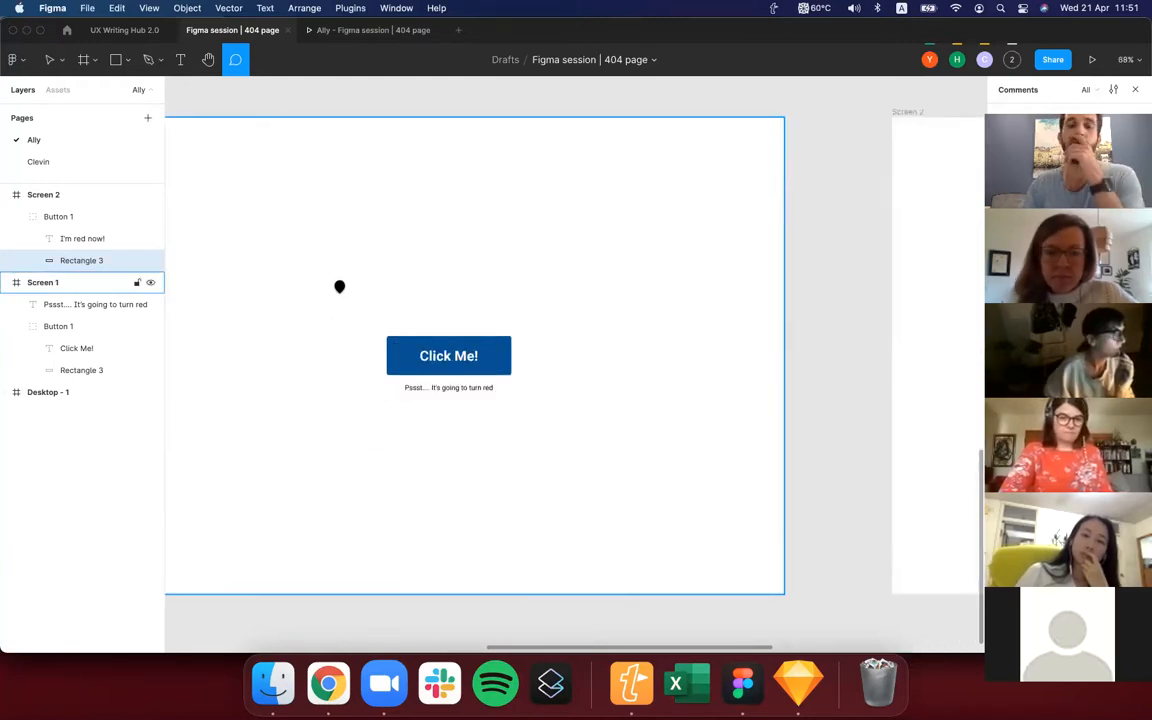
Draw a 1440 × 1024 rectangle that covers the whole Screen 1 frame.
{"action": "left_click", "coordinate": [116, 60]}
{"action": "scroll", "coordinate": [327, 391], "scroll_direction": "left", "scroll_amount": 1}
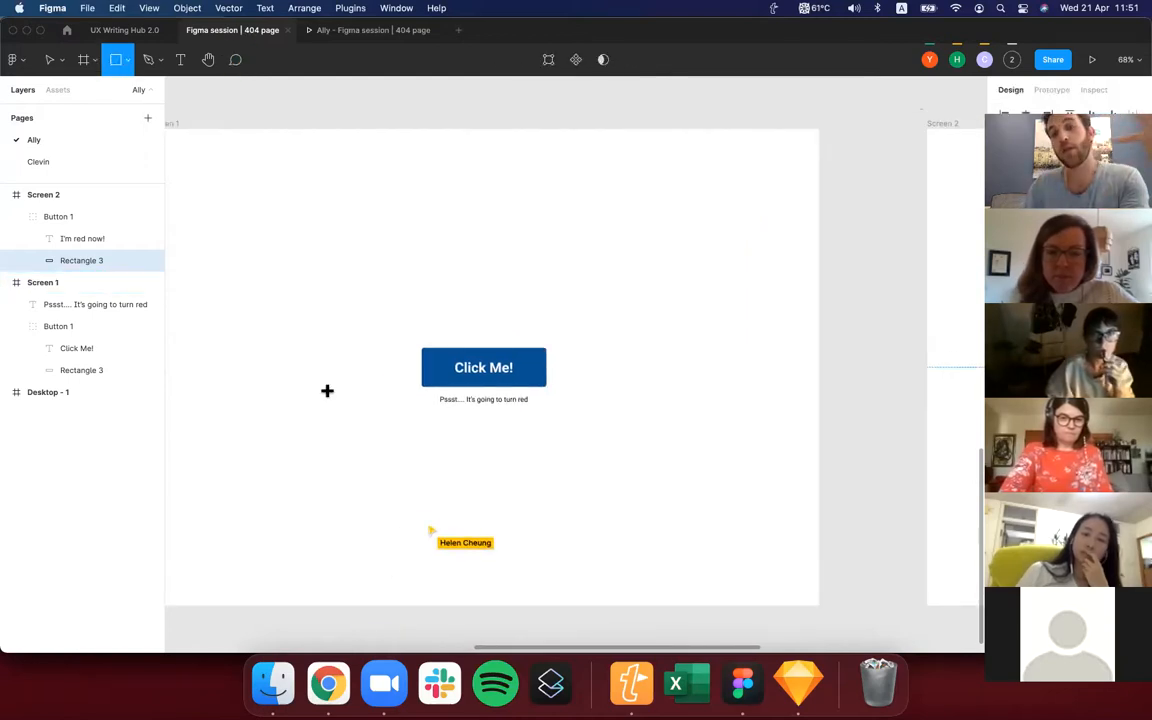
{"action": "scroll", "coordinate": [406, 316], "scroll_direction": "right", "scroll_amount": 1}
{"action": "scroll", "coordinate": [353, 278], "scroll_direction": "down", "scroll_amount": 3}
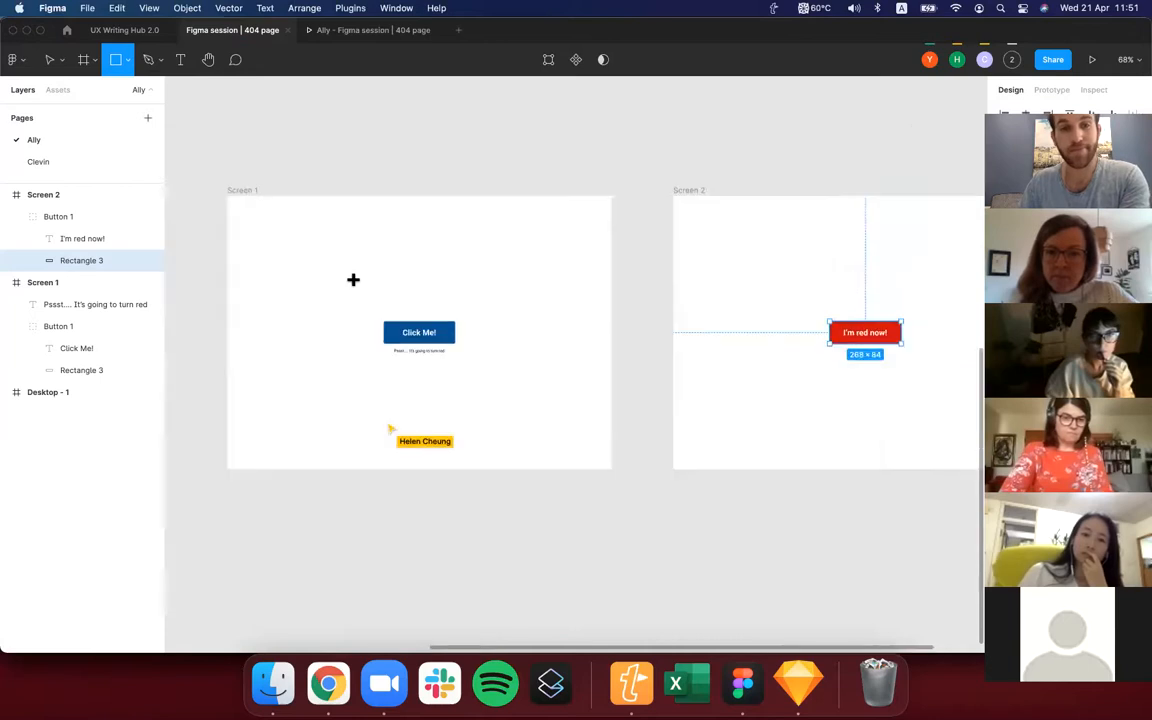
{"action": "scroll", "coordinate": [353, 280], "scroll_direction": "up", "scroll_amount": 1}
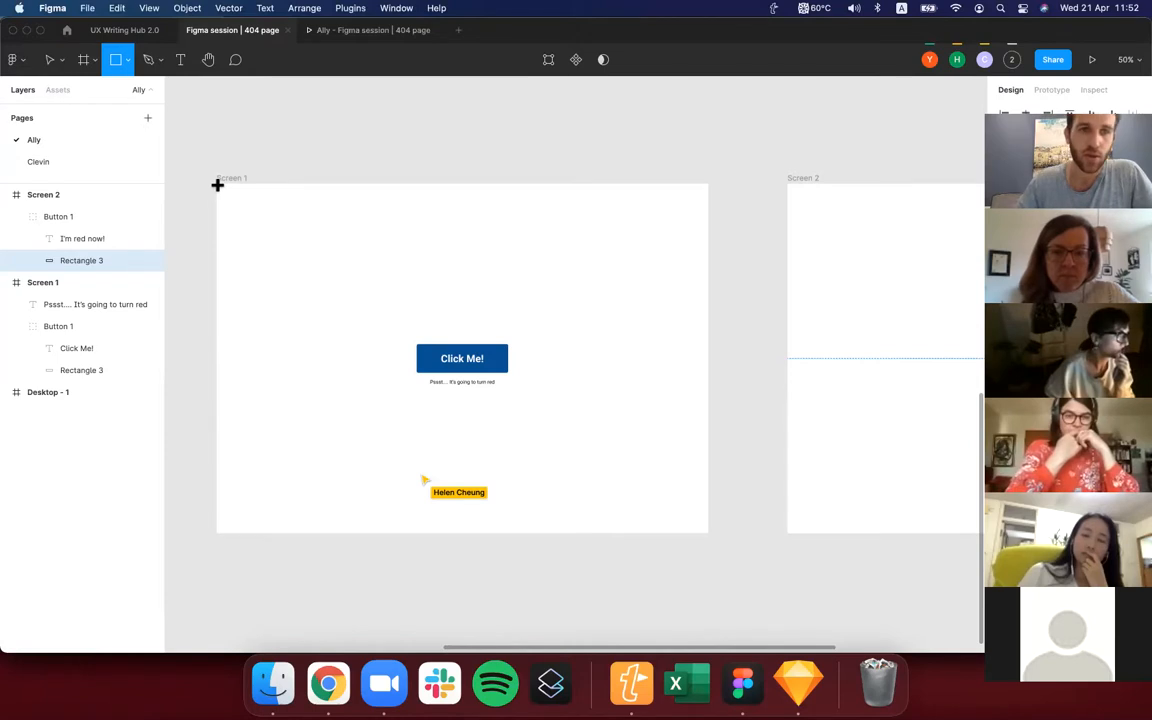
{"action": "mouse_move", "coordinate": [612, 465]}
{"action": "left_mouse_down"}
{"action": "mouse_move", "coordinate": [710, 507]}
{"action": "mouse_move", "coordinate": [705, 533]}
{"action": "left_mouse_up"}
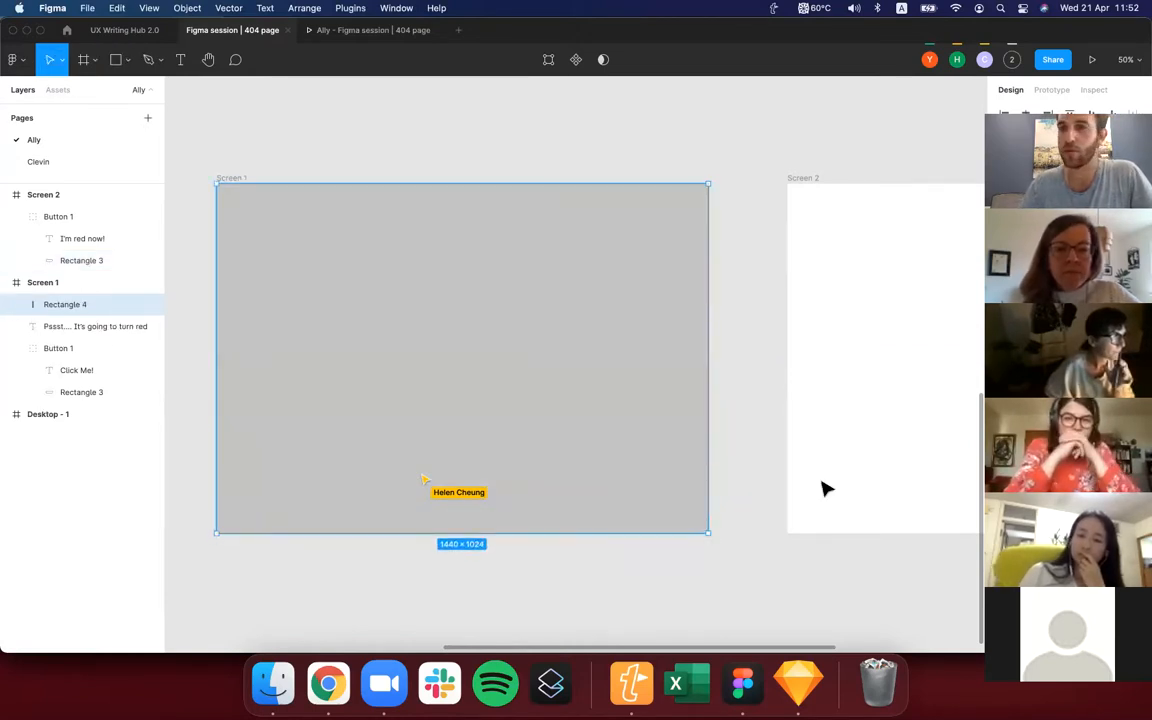
Change the fill of the full-screen rectangle on Screen 1 to the light grey EFEFEF.
{"action": "left_click_drag", "start_coordinate": [1050, 452], "coordinate": [764, 409]}
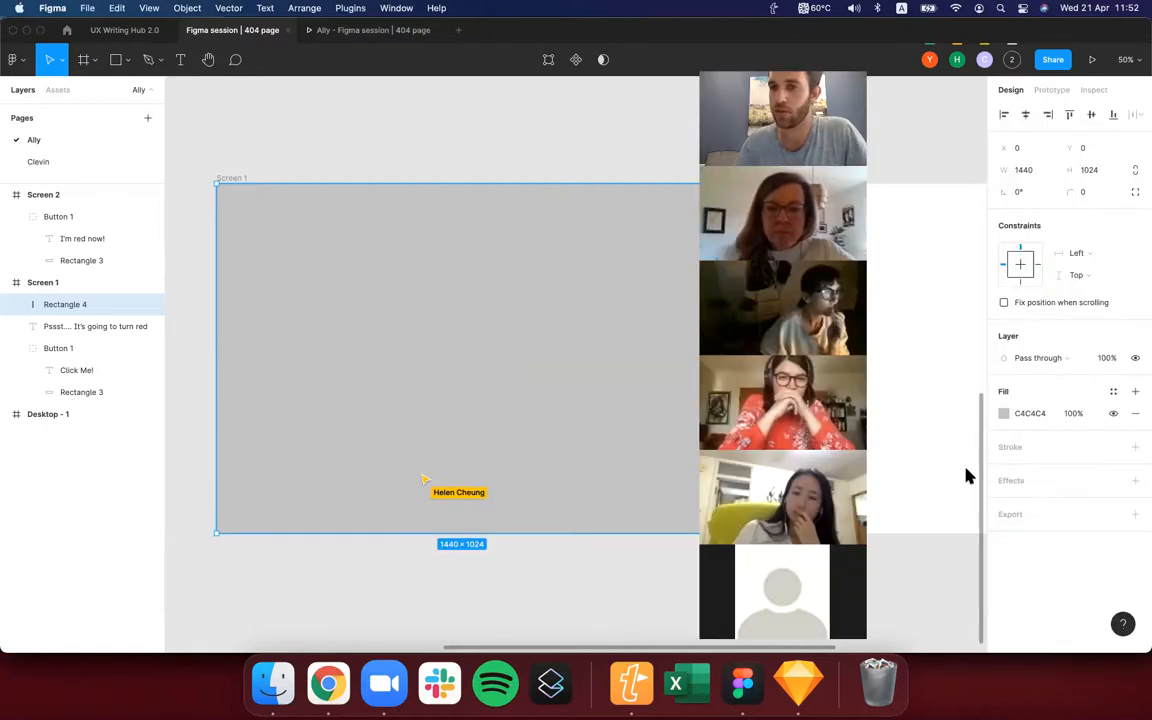
{"action": "left_click", "coordinate": [1004, 413]}
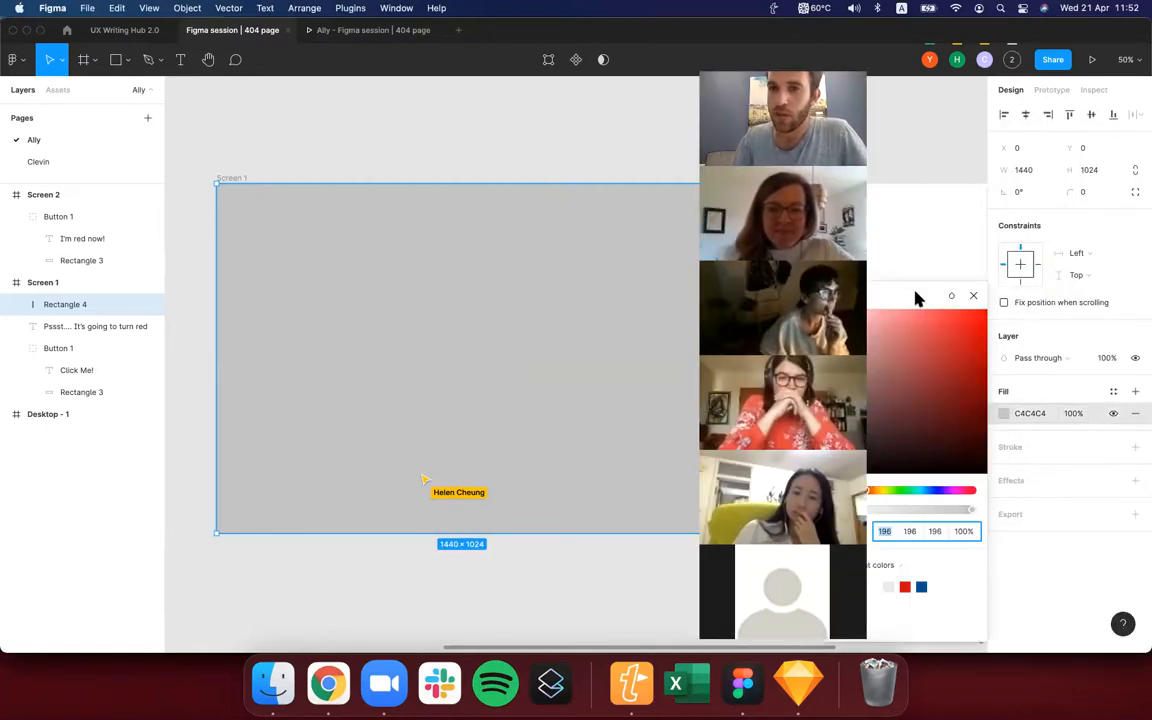
{"action": "left_click_drag", "start_coordinate": [818, 342], "coordinate": [749, 342]}
{"action": "left_click_drag", "start_coordinate": [825, 328], "coordinate": [812, 329]}
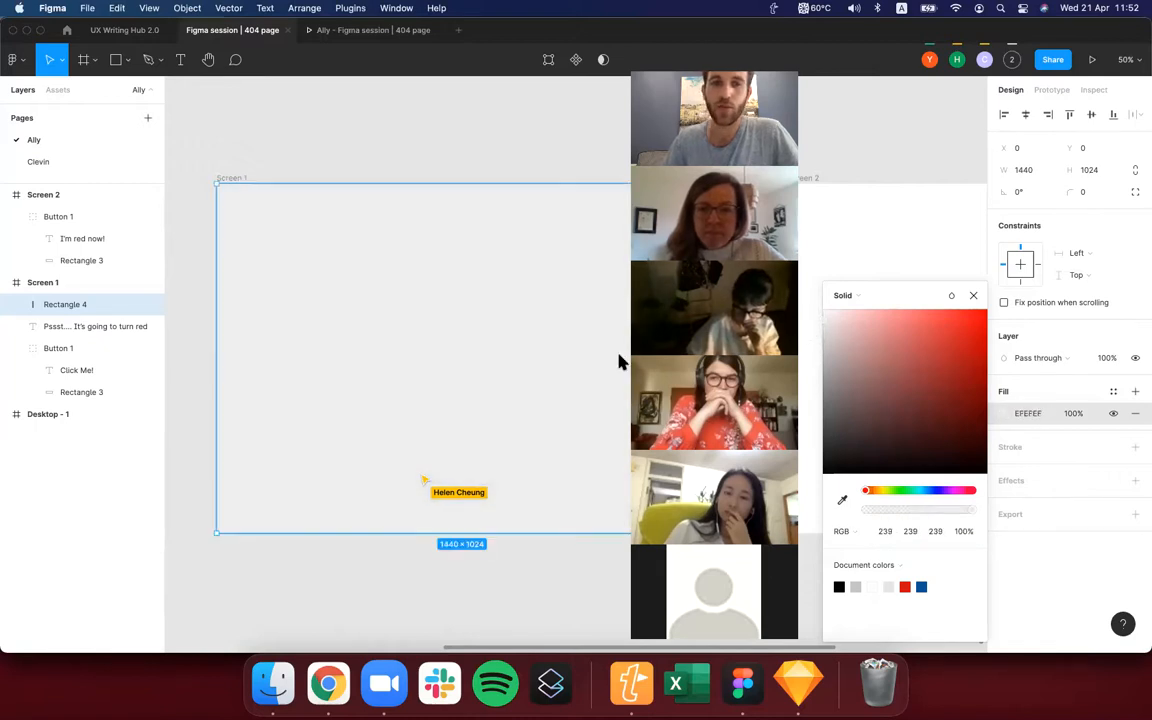
{"action": "left_click_drag", "start_coordinate": [714, 115], "coordinate": [1005, 118]}
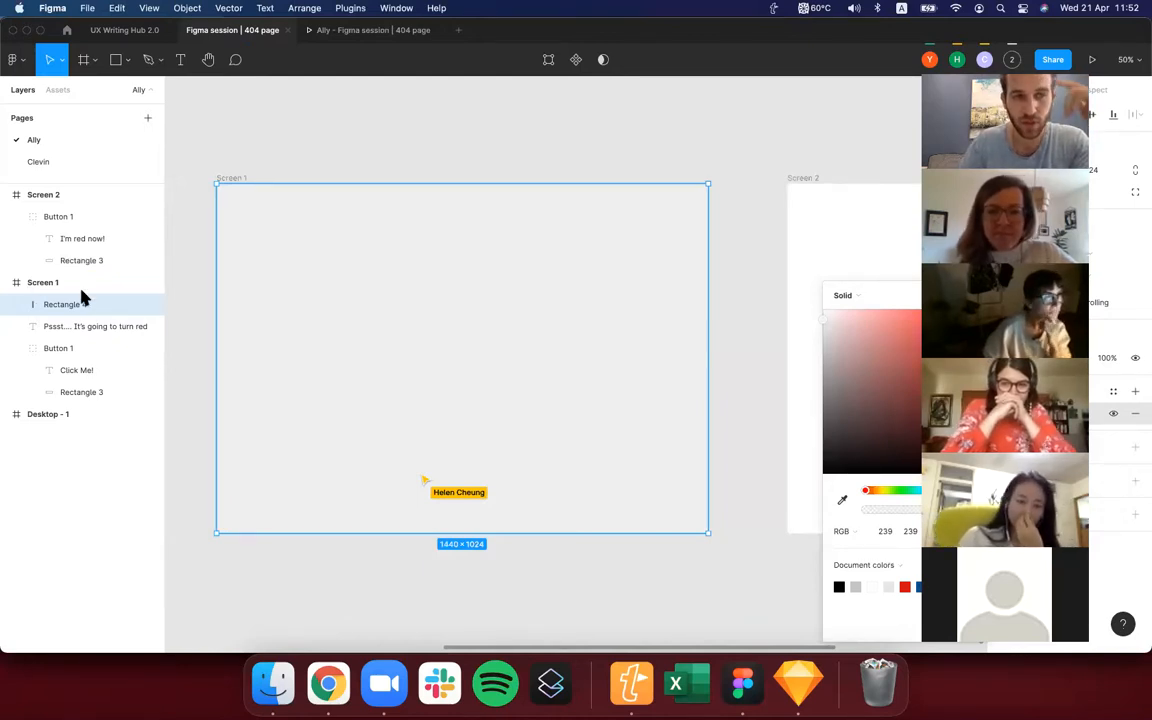
Move the full-screen rectangle into Screen 1's Button 1 group and shift it through the stacking order, ending beneath the button's rectangle.
{"action": "left_click_drag", "start_coordinate": [80, 305], "coordinate": [77, 402]}
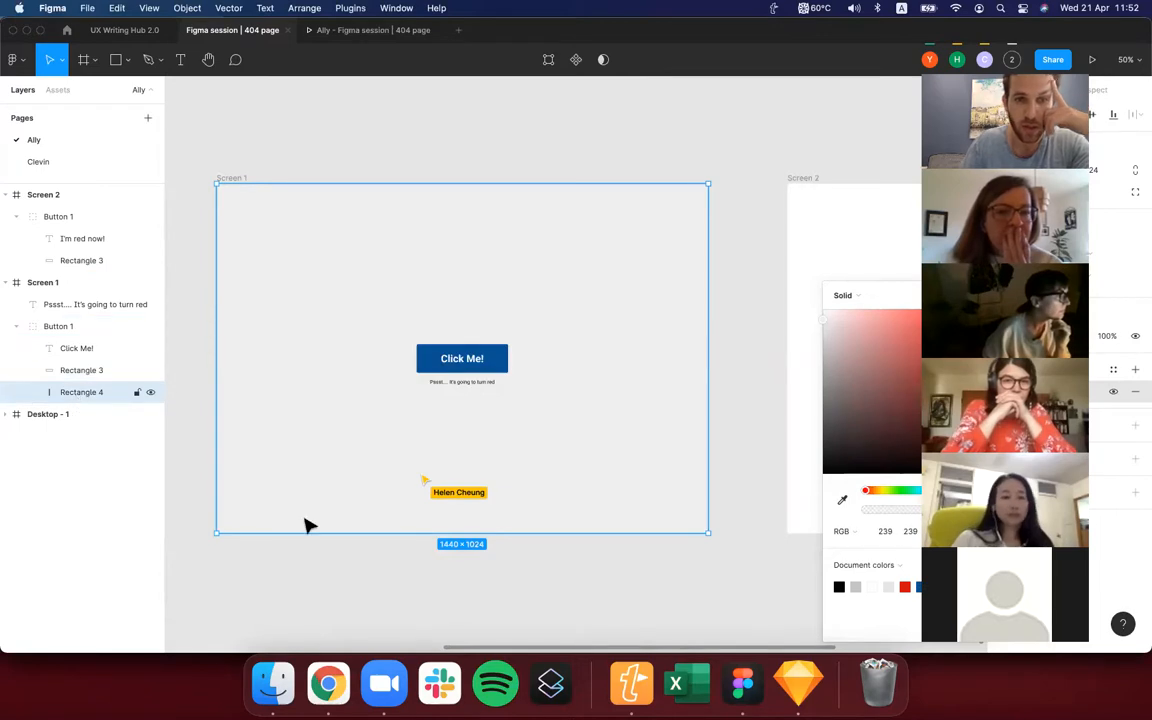
{"action": "scroll", "coordinate": [316, 590], "scroll_direction": "left", "scroll_amount": 1}
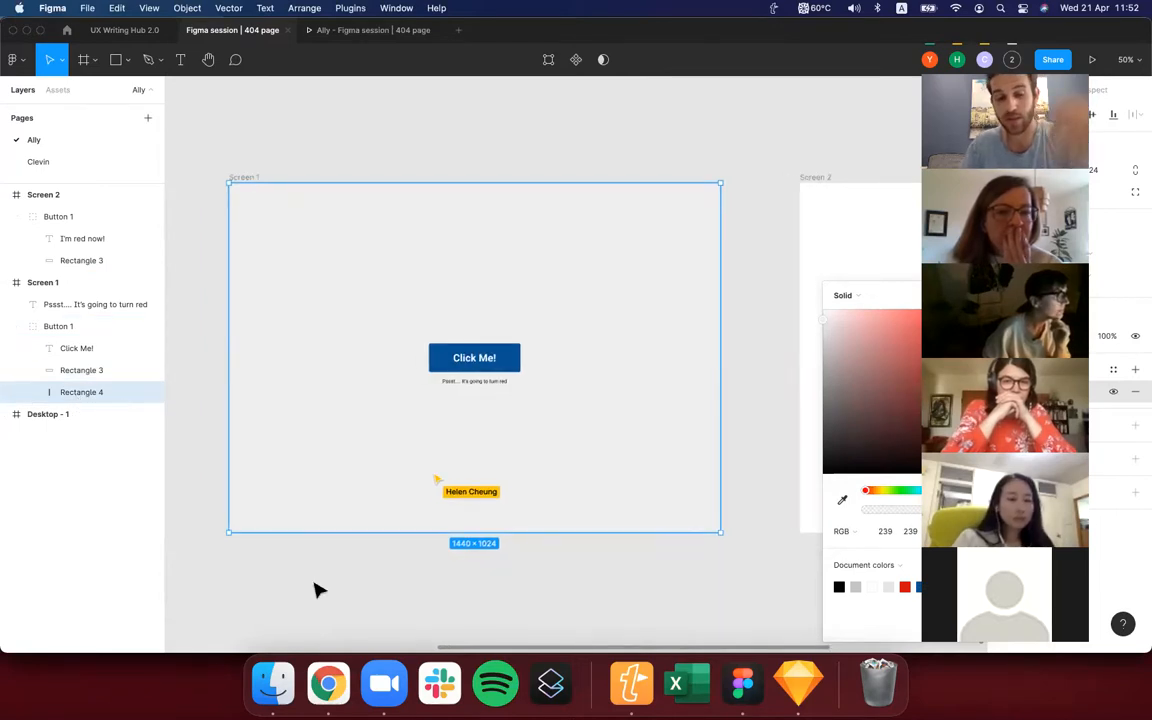
{"action": "key", "text": "super+z"}
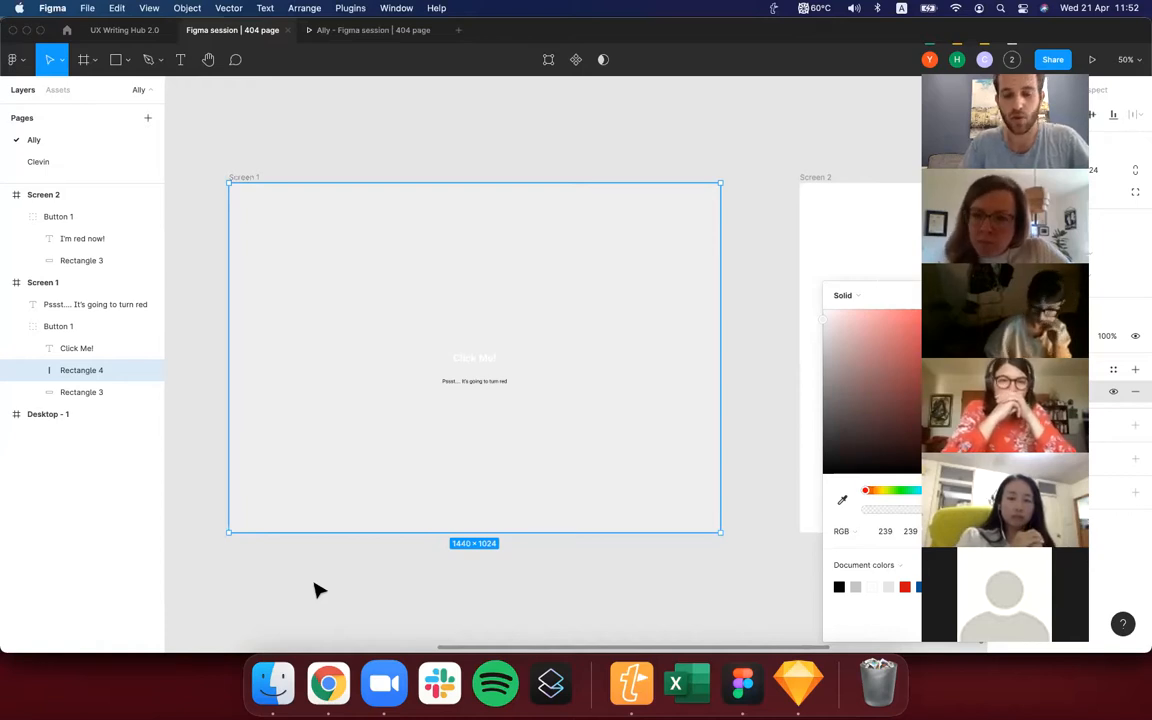
{"action": "key", "text": "super+bracketright"}
{"action": "key", "text": "super+bracketleft"}
{"action": "key", "text": "super+bracketleft"}
{"action": "key", "text": "super+bracketright"}
{"action": "key", "text": "super+bracketright"}
{"action": "key", "text": "super+bracketleft"}
{"action": "key", "text": "super+bracketleft"}
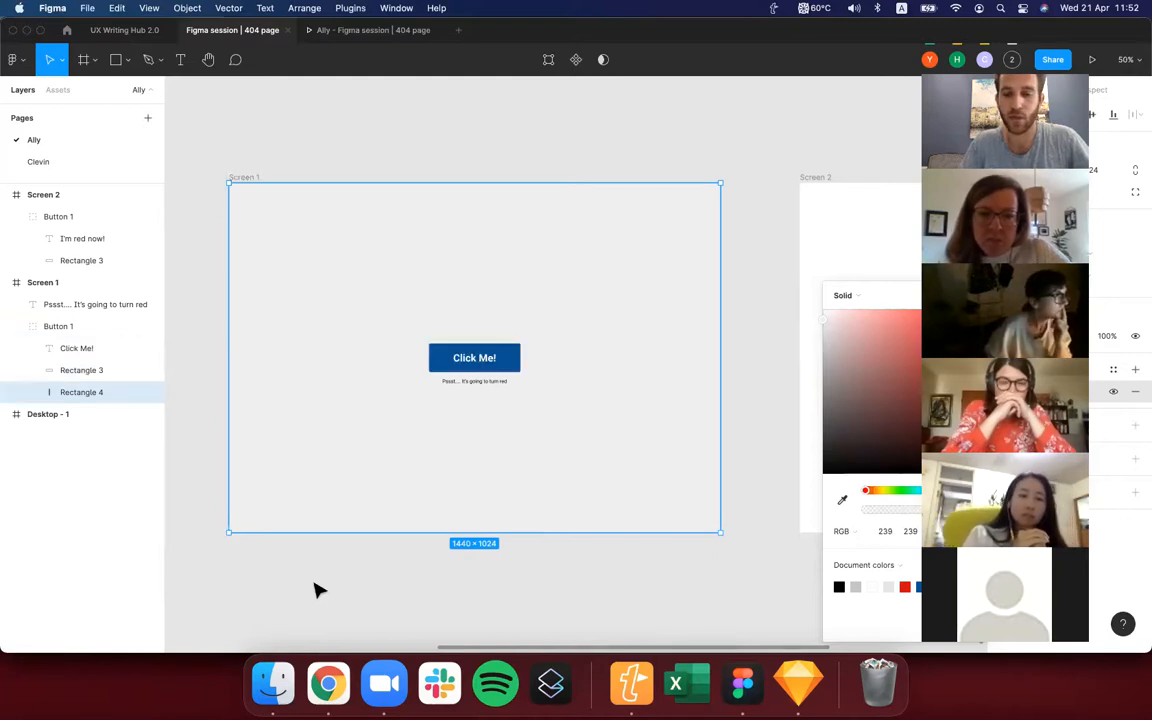
Glance at the prototype preview, bring the full-screen rectangle forward above the Click Me! text and send it back beneath the button.
{"action": "key", "text": "ctrl+Tab"}
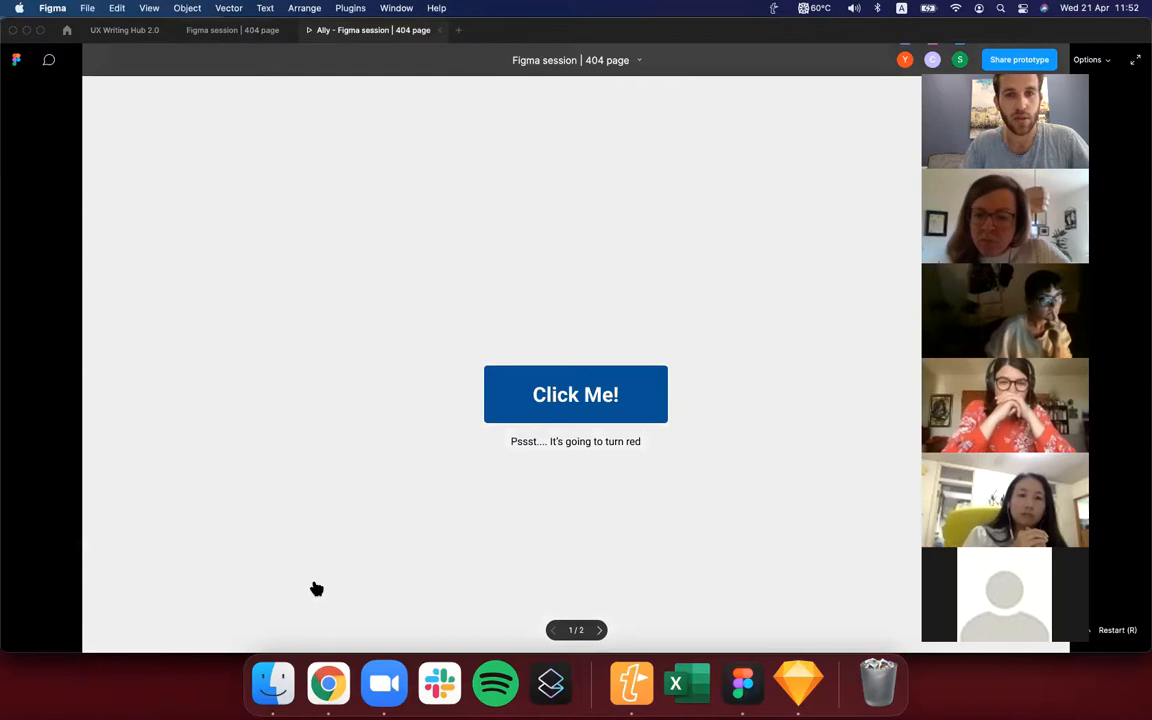
{"action": "key", "text": "ctrl+shift+Tab"}
{"action": "key", "text": "super+bracketright"}
{"action": "key", "text": "super+bracketright"}
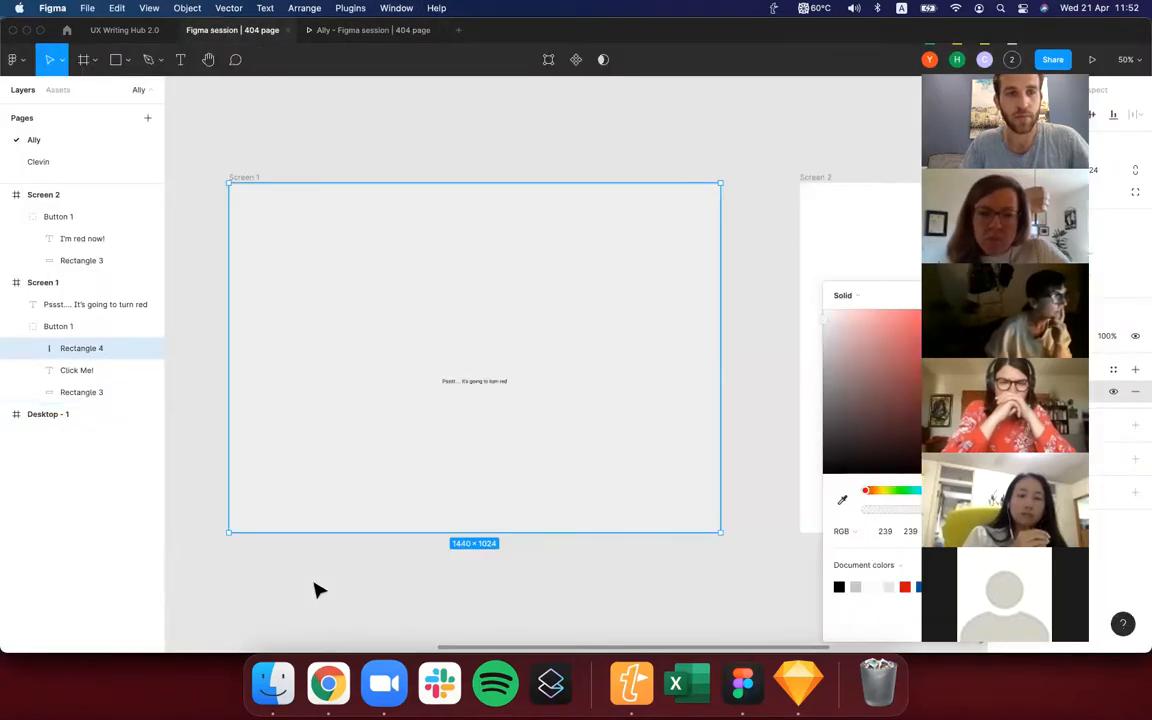
{"action": "key", "text": "super+bracketleft"}
{"action": "key", "text": "super+bracketleft"}
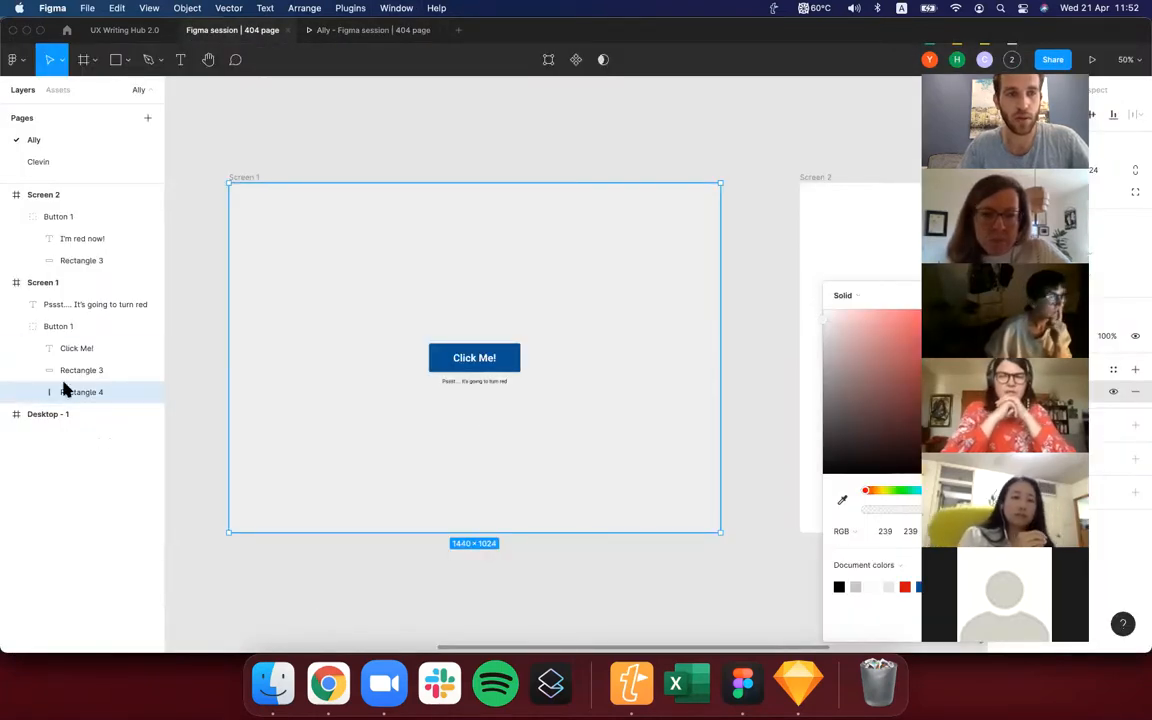
Move the full-screen rectangle out of the Screen 1 frame to the page's top level, directly below Screen 1 in the layer order.
{"action": "left_click_drag", "start_coordinate": [63, 391], "coordinate": [12, 402]}
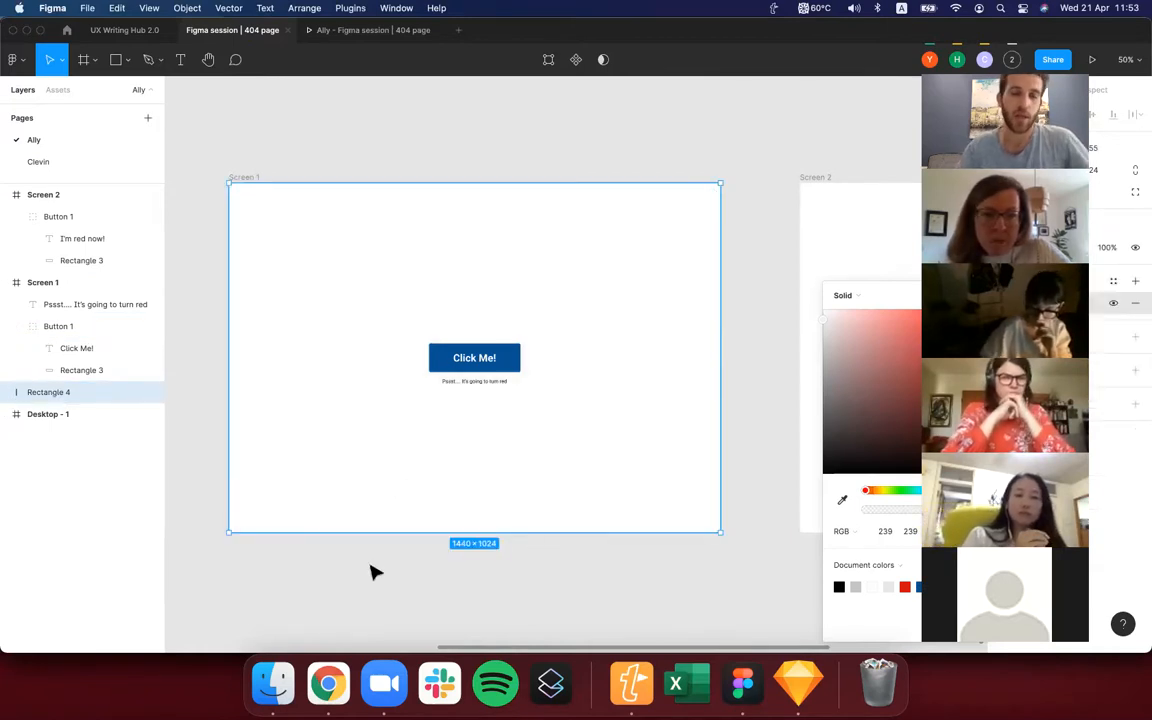
{"action": "scroll", "coordinate": [372, 572], "scroll_direction": "down", "scroll_amount": 1}
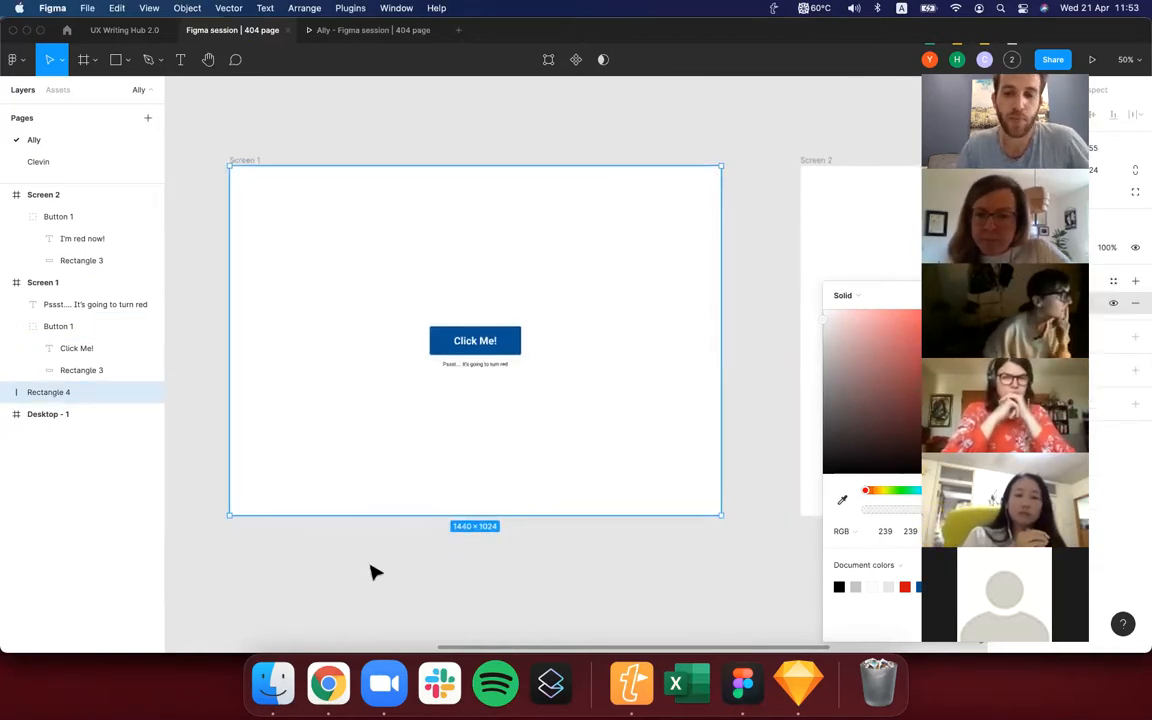
{"action": "scroll", "coordinate": [372, 572], "scroll_direction": "left", "scroll_amount": 2}
{"action": "scroll", "coordinate": [372, 572], "scroll_direction": "right", "scroll_amount": 3}
{"action": "scroll", "coordinate": [372, 572], "scroll_direction": "left", "scroll_amount": 1}
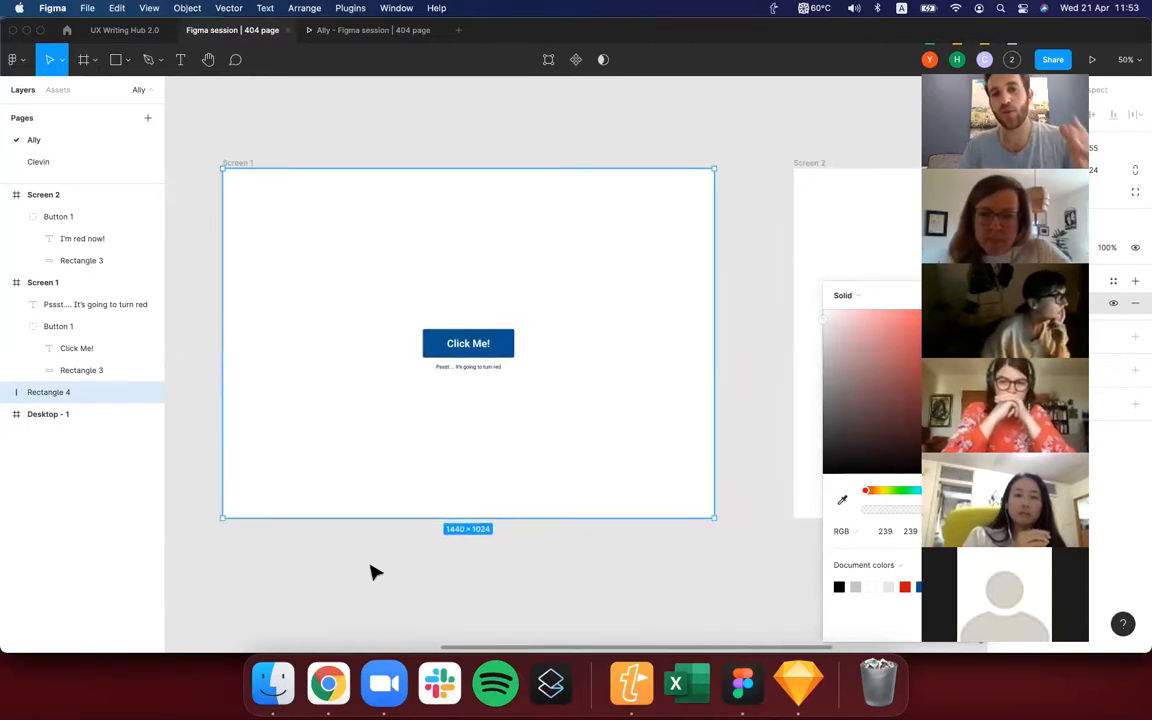
Try moving the full-screen rectangle on the canvas, undo that, lock its layer and test selecting it on the canvas.
{"action": "left_click", "coordinate": [372, 568]}
{"action": "left_click_drag", "start_coordinate": [343, 478], "coordinate": [414, 456]}
{"action": "key", "text": "super+z"}
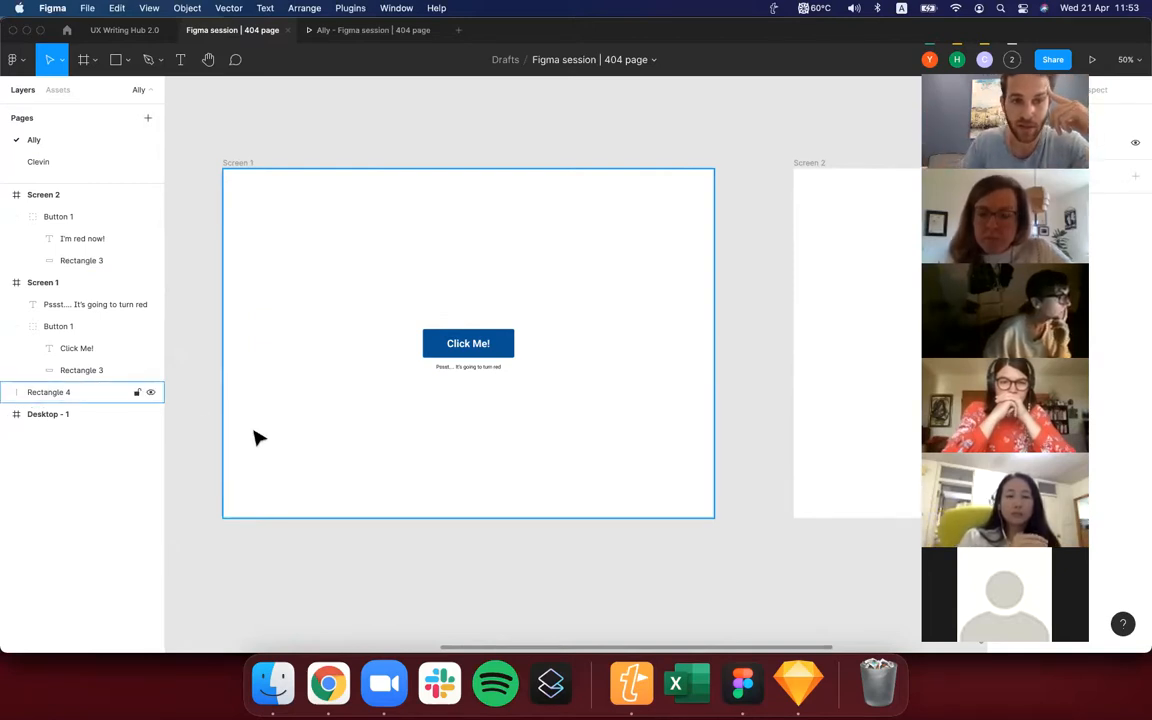
{"action": "left_click", "coordinate": [138, 393]}
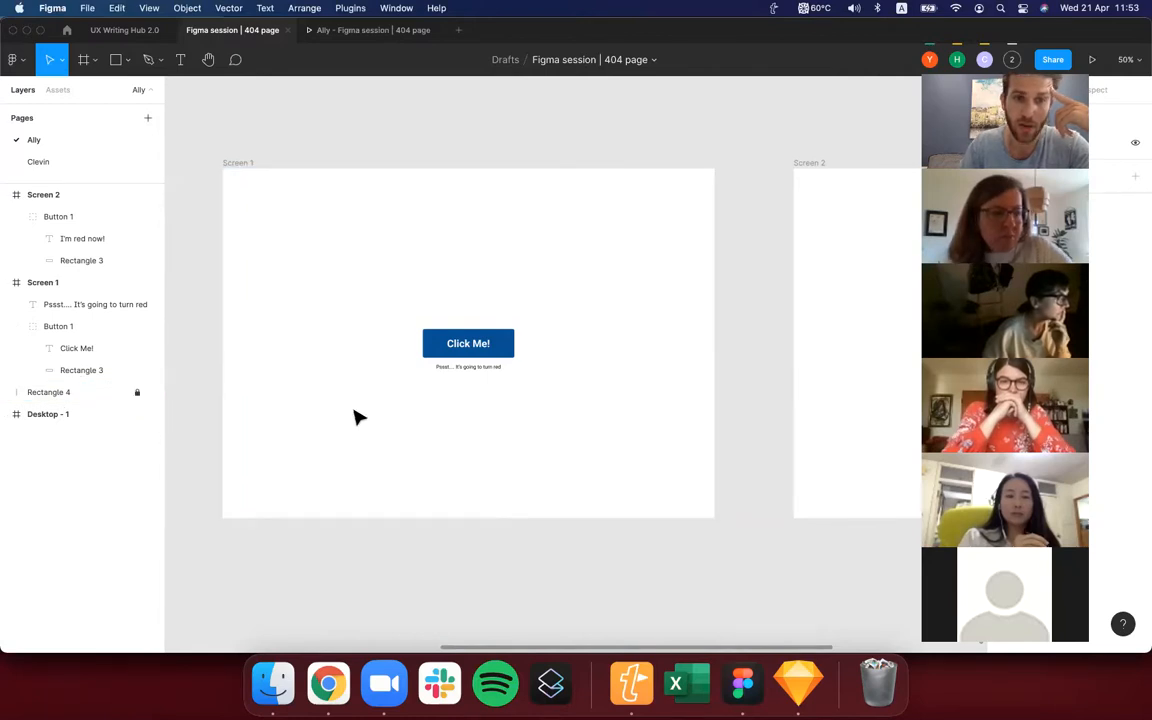
{"action": "scroll", "coordinate": [220, 435], "scroll_direction": "left", "scroll_amount": 2}
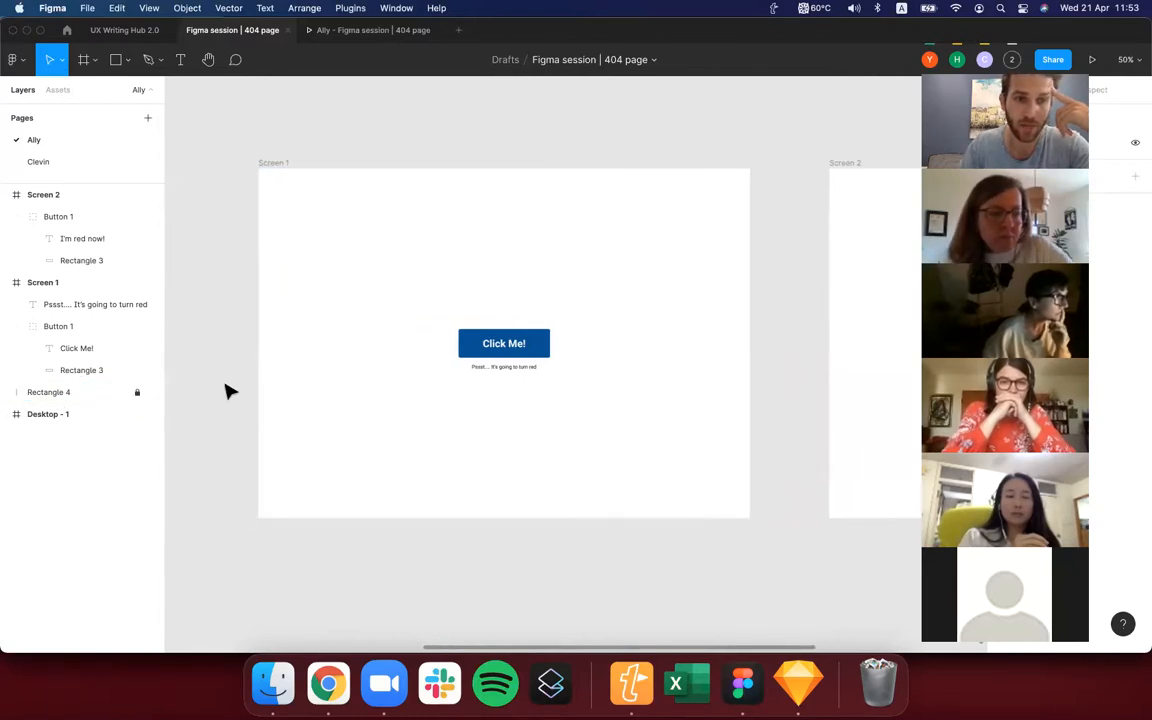
{"action": "left_click", "coordinate": [277, 387]}
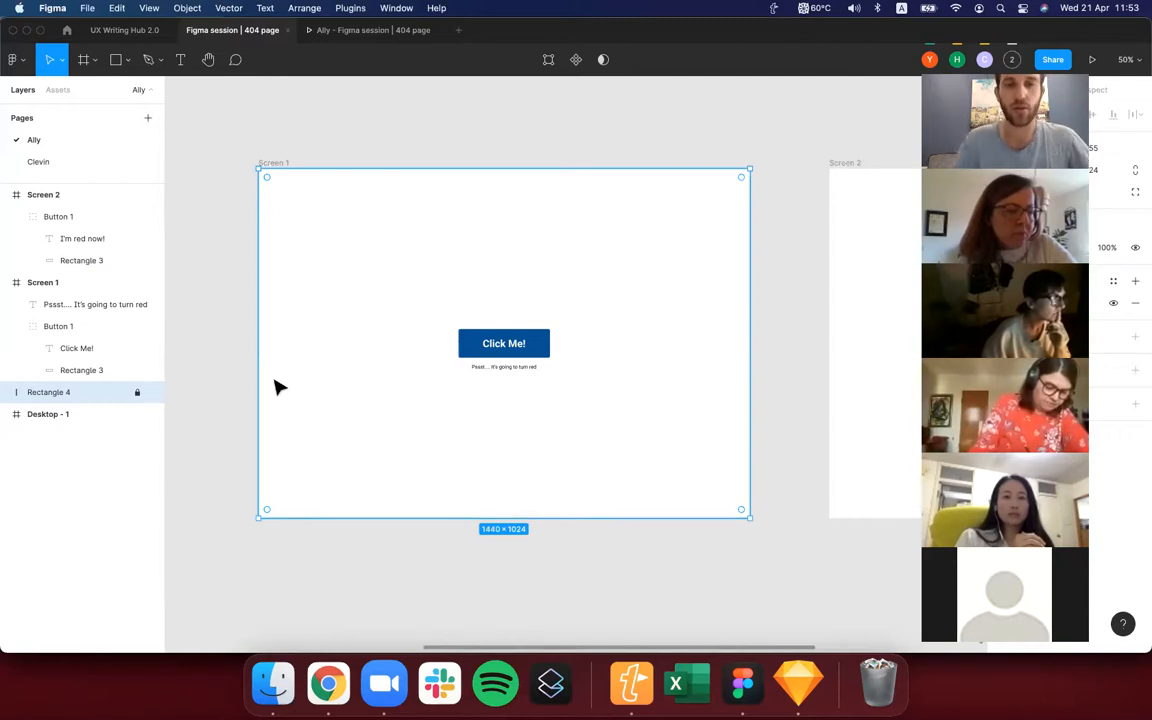
{"action": "left_click", "coordinate": [339, 545]}
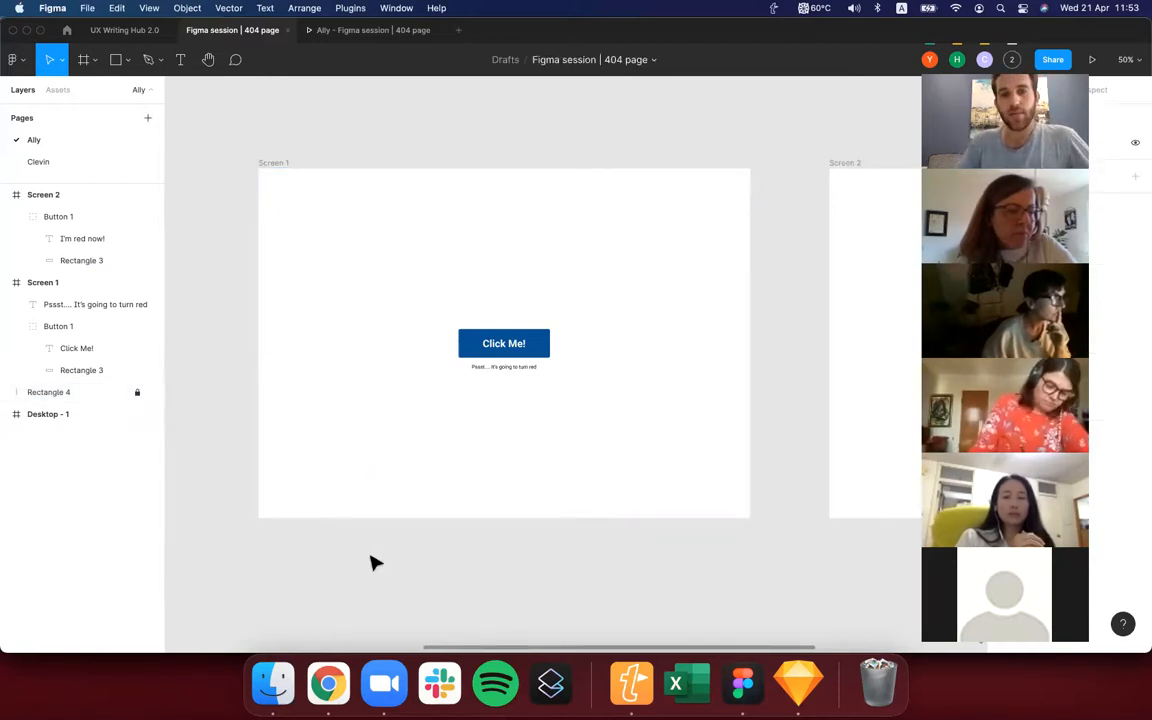
{"action": "scroll", "coordinate": [373, 560], "scroll_direction": "right", "scroll_amount": 1}
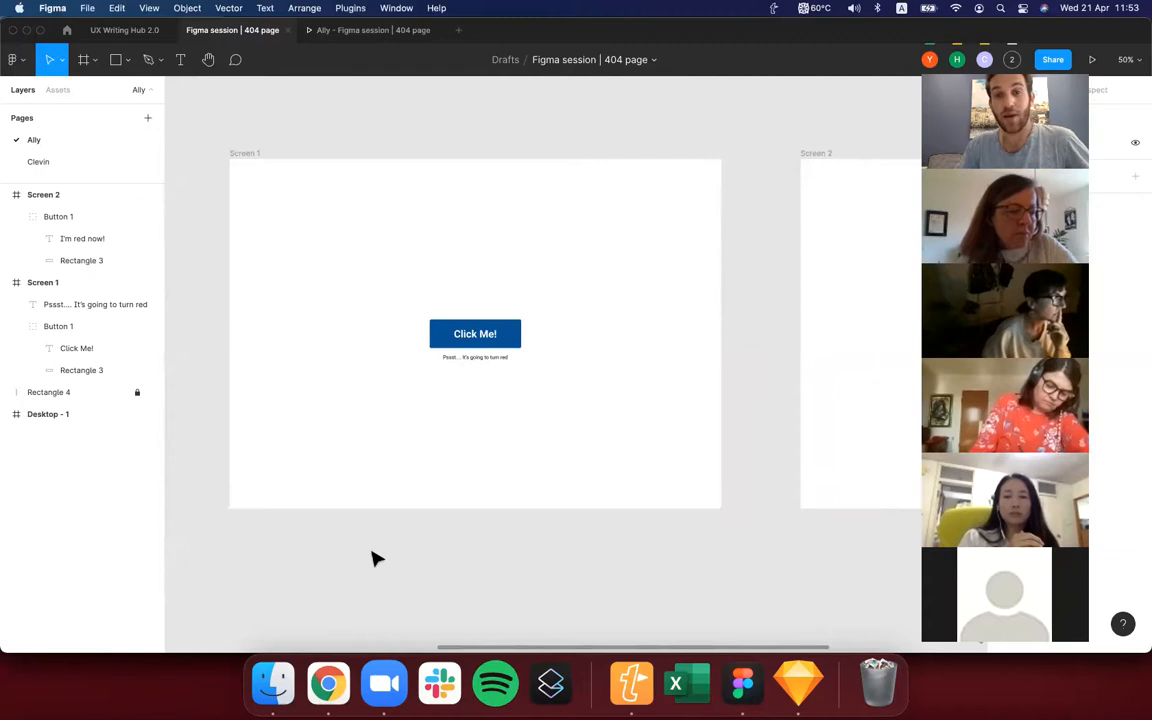
Draw a rectangle of about 522 × 419, centre it on Screen 1 and send it behind the button and caption text.
{"action": "key", "text": "r"}
{"action": "left_click_drag", "start_coordinate": [386, 266], "coordinate": [566, 408]}
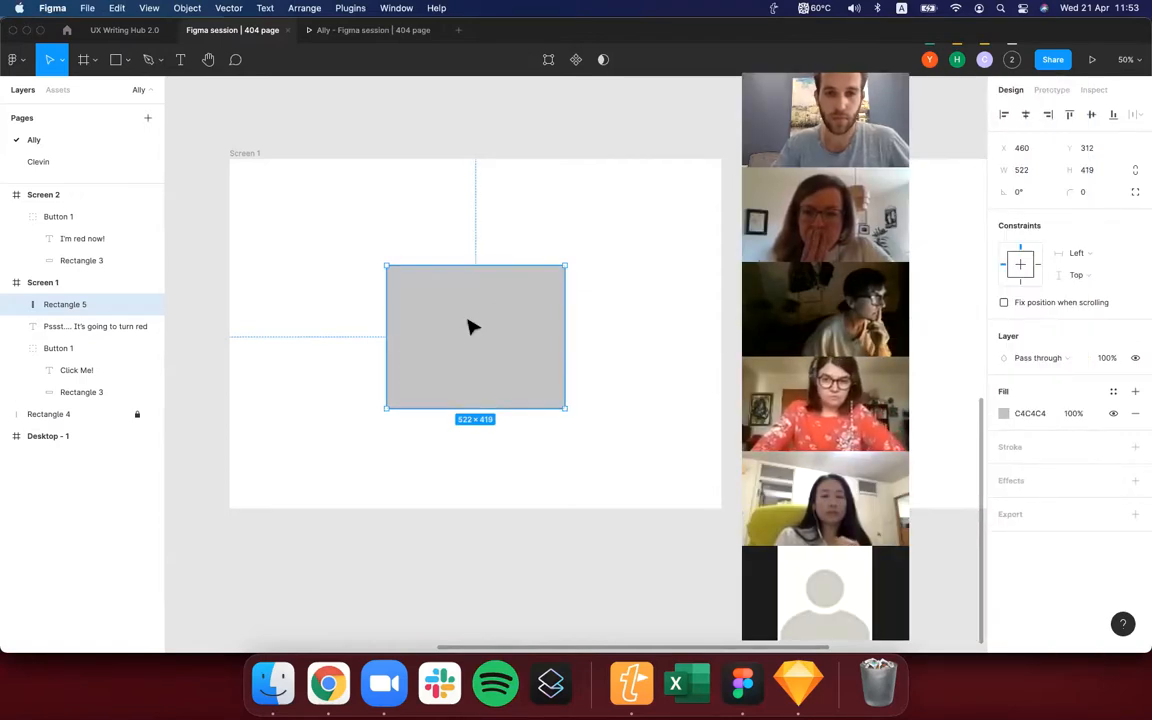
{"action": "left_click_drag", "start_coordinate": [471, 326], "coordinate": [474, 327]}
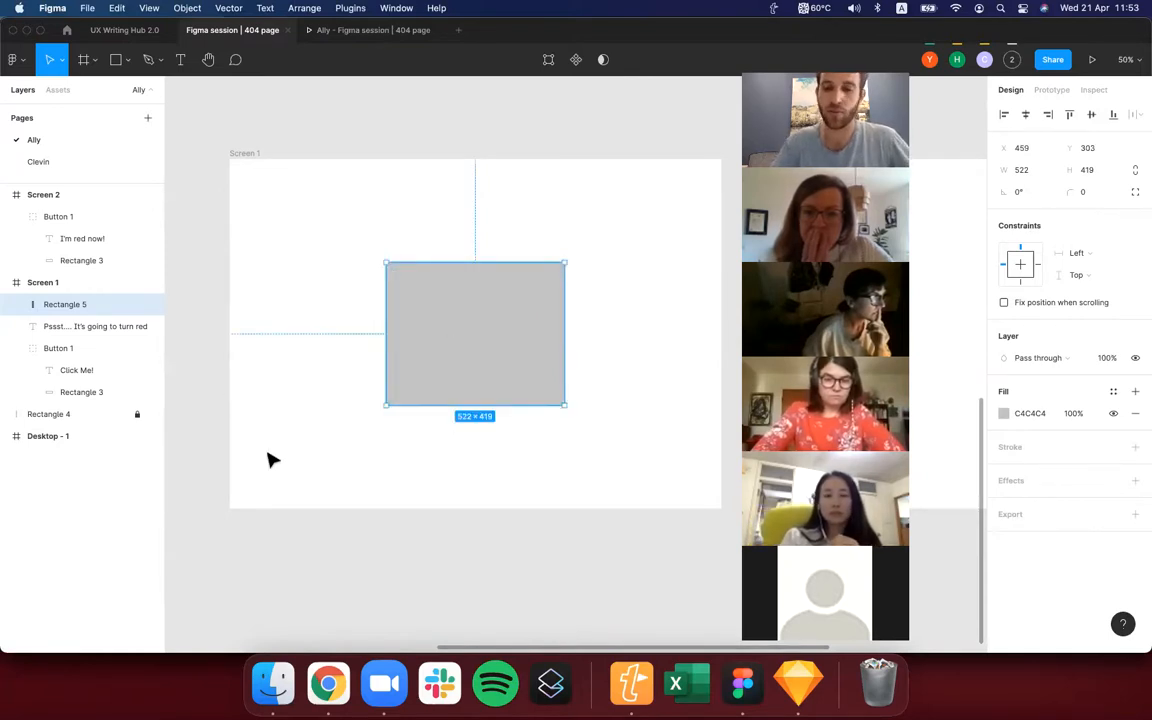
{"action": "key", "text": "super+bracketleft"}
{"action": "key", "text": "super+bracketleft"}
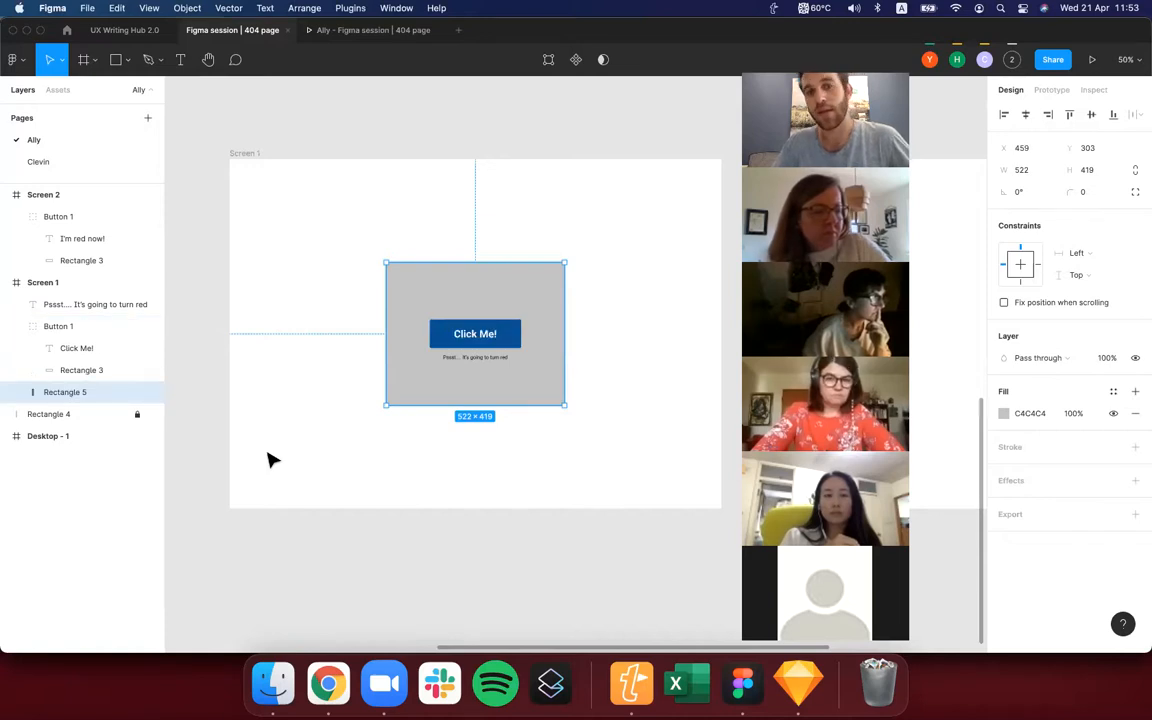
Set the smaller rectangle's fill to white FFFFFF by sampling a colour with the eyedropper, and deselect it.
{"action": "scroll", "coordinate": [270, 460], "scroll_direction": "right", "scroll_amount": 2}
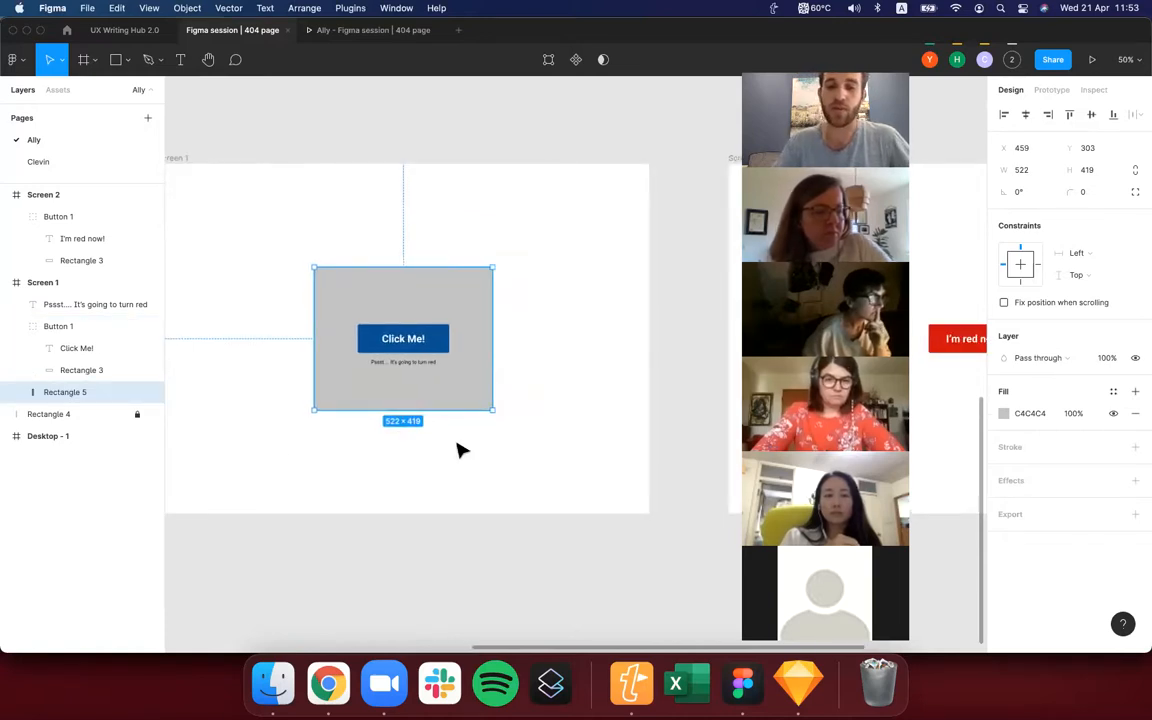
{"action": "key", "text": "i"}
{"action": "left_click", "coordinate": [921, 143]}
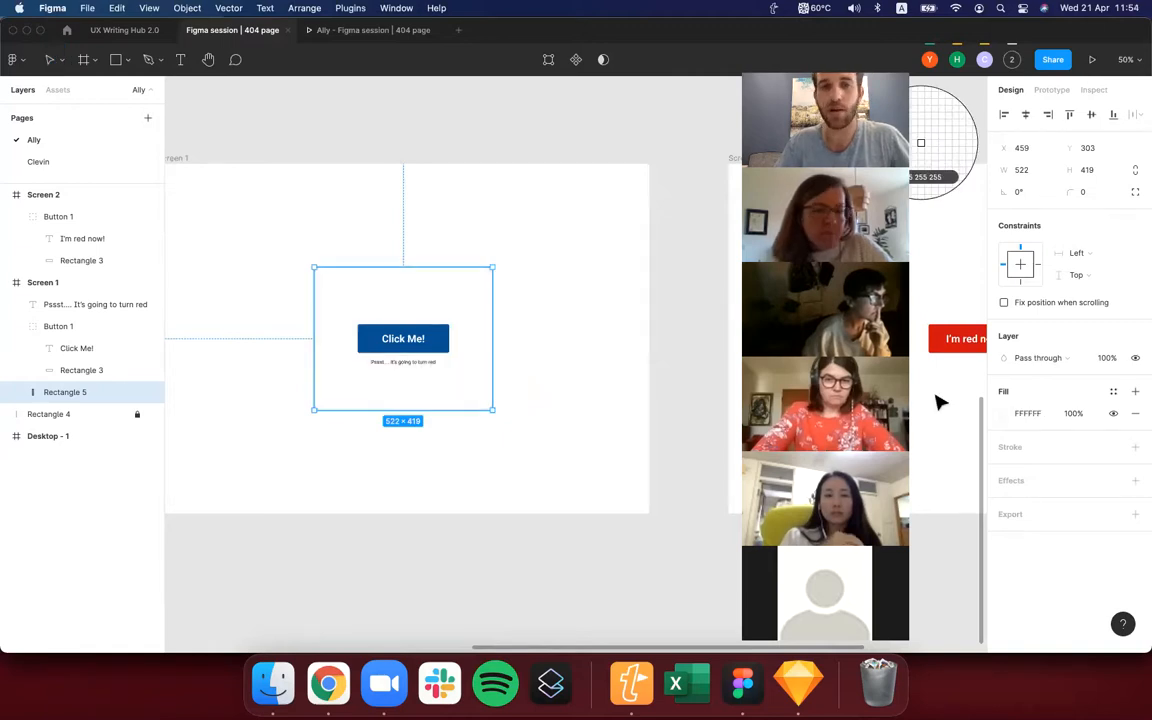
{"action": "left_click", "coordinate": [450, 638]}
{"action": "scroll", "coordinate": [470, 580], "scroll_direction": "left", "scroll_amount": 2}
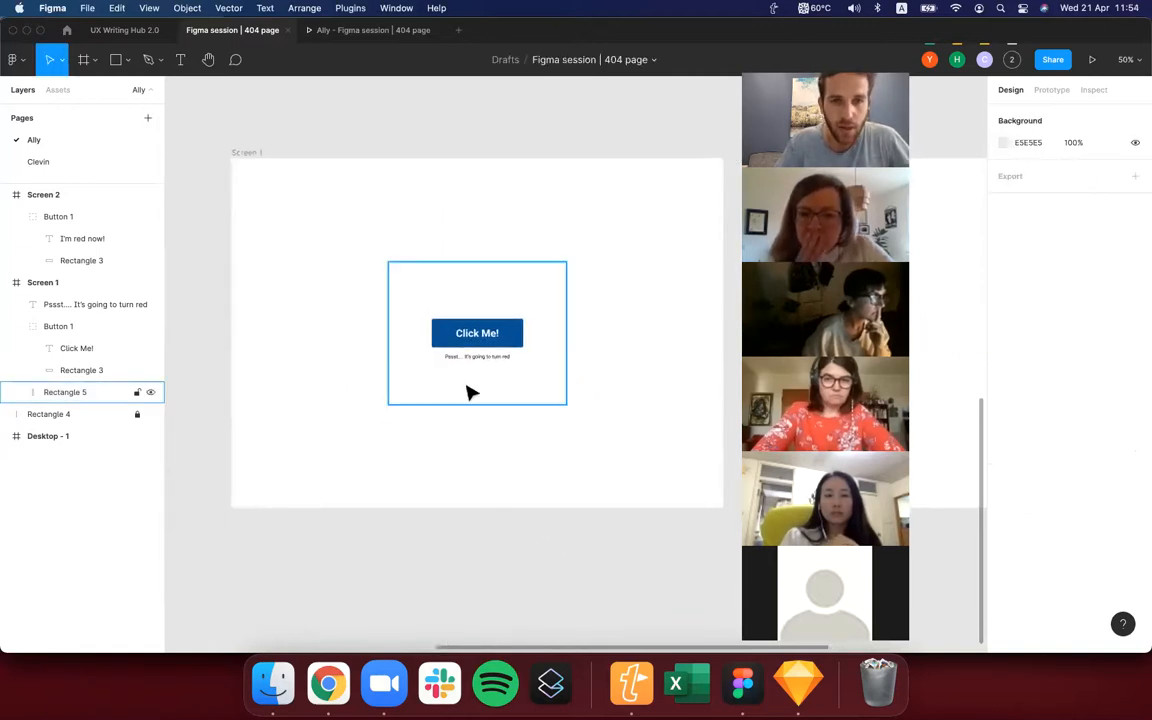
Select the locked full-screen rectangle and change its fill to the grey CACACA.
{"action": "scroll", "coordinate": [468, 391], "scroll_direction": "up", "scroll_amount": 3}
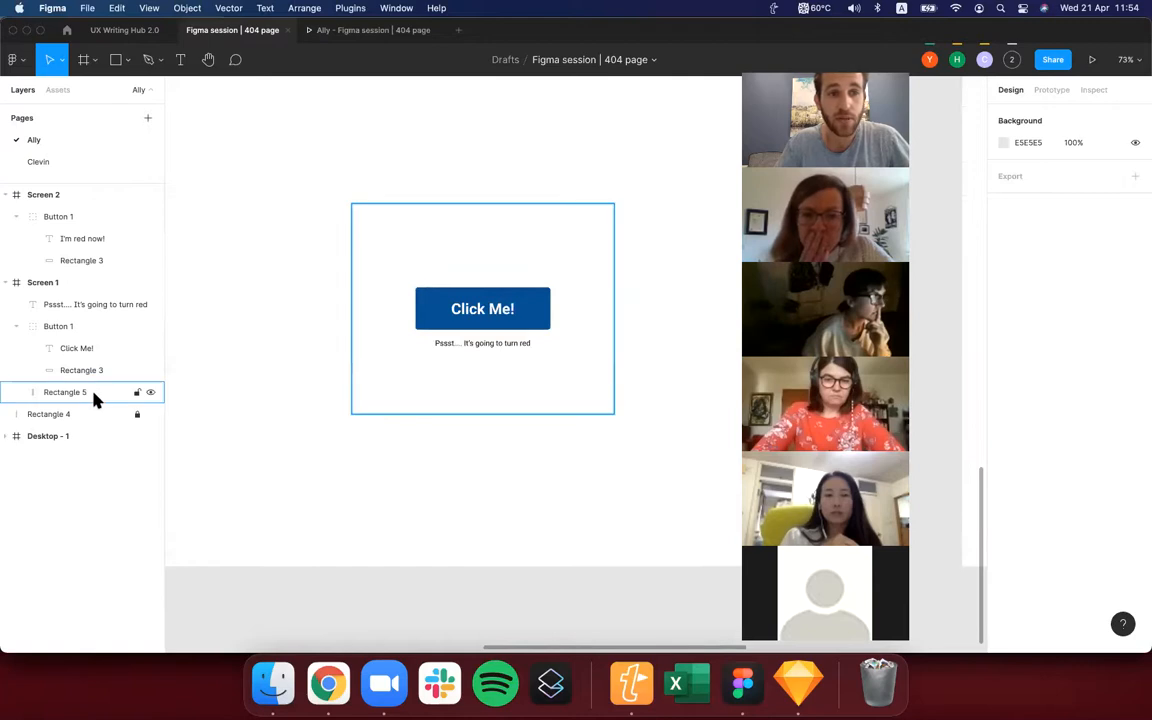
{"action": "left_click", "coordinate": [85, 418]}
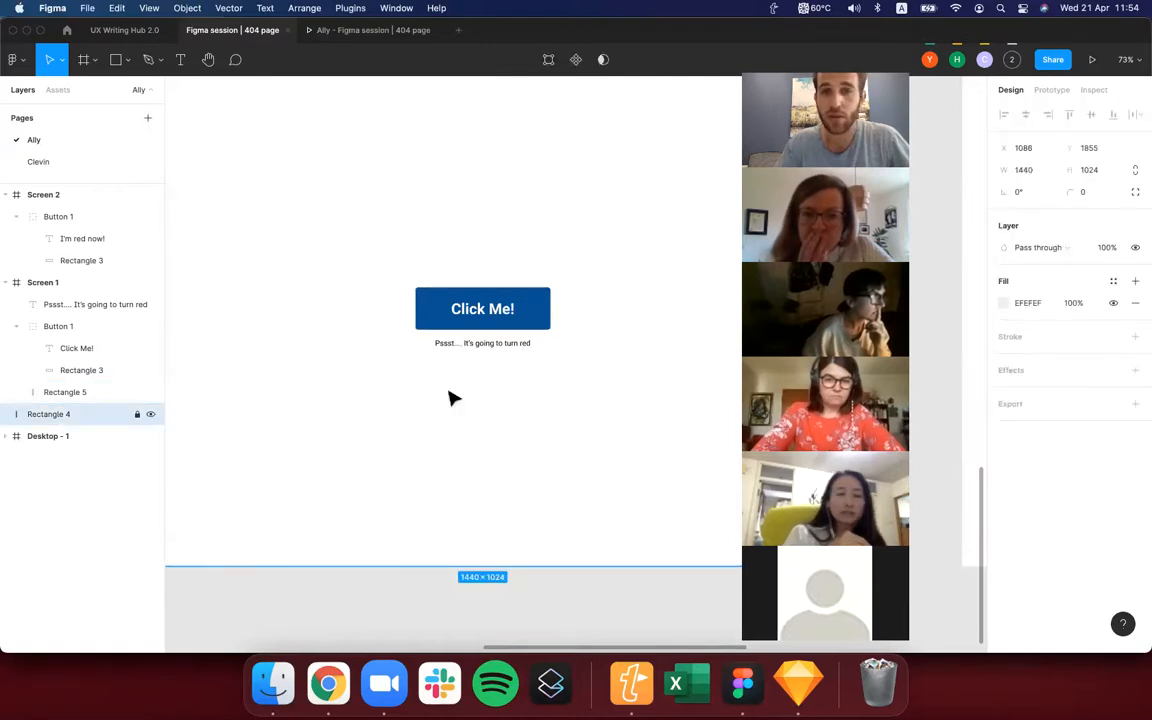
{"action": "scroll", "coordinate": [532, 380], "scroll_direction": "down", "scroll_amount": 2}
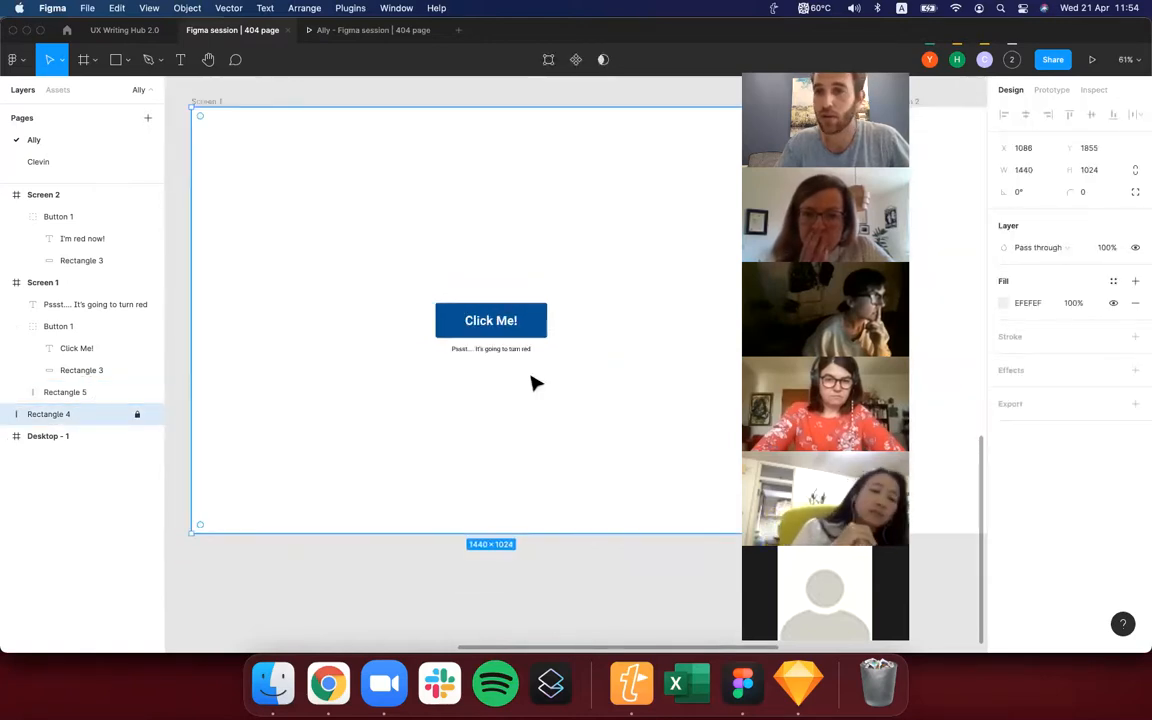
{"action": "left_click", "coordinate": [1004, 302]}
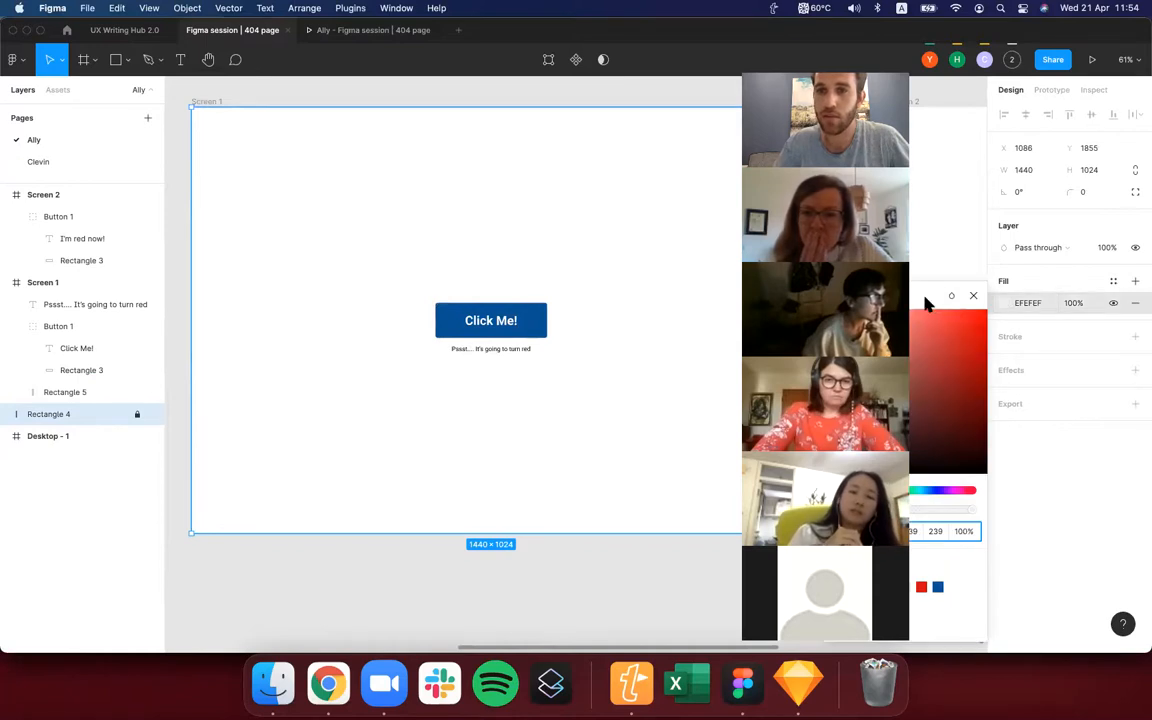
{"action": "left_click", "coordinate": [921, 587]}
{"action": "left_click_drag", "start_coordinate": [849, 64], "coordinate": [736, 64]}
{"action": "left_click", "coordinate": [843, 381]}
{"action": "left_click_drag", "start_coordinate": [900, 362], "coordinate": [856, 343]}
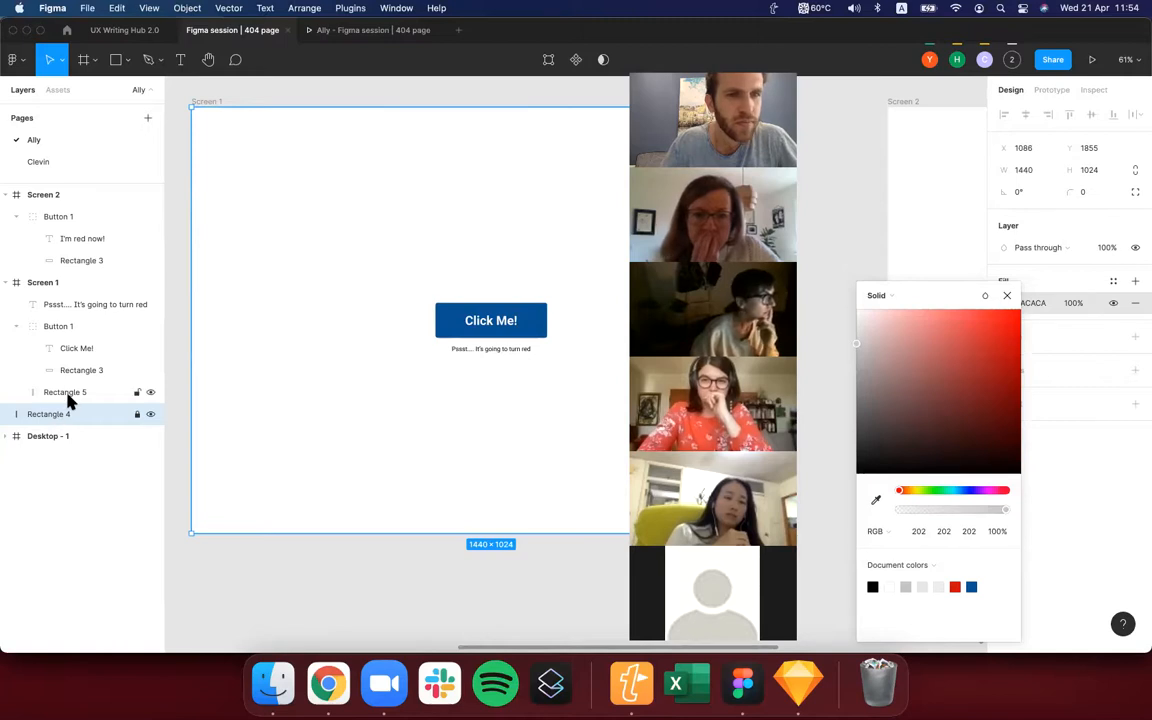
Move the full-screen rectangle back inside Screen 1 beneath the white rectangle and adjust its fill to a medium light grey.
{"action": "left_click_drag", "start_coordinate": [62, 415], "coordinate": [92, 404]}
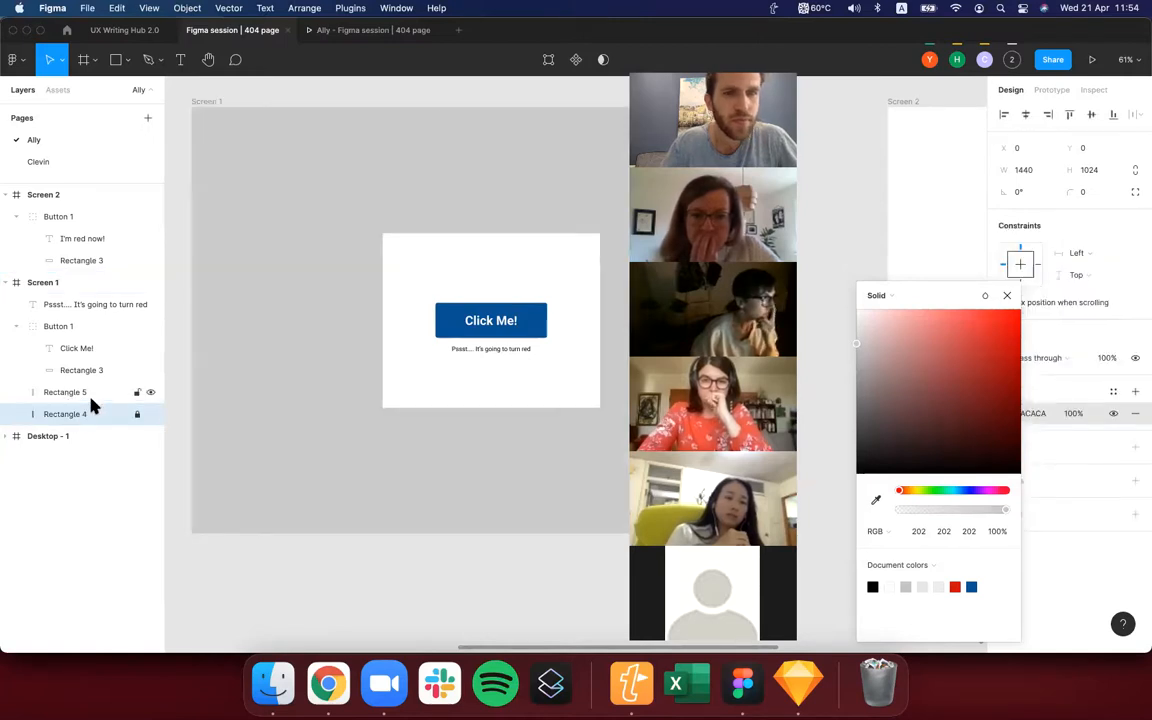
{"action": "left_click", "coordinate": [858, 325]}
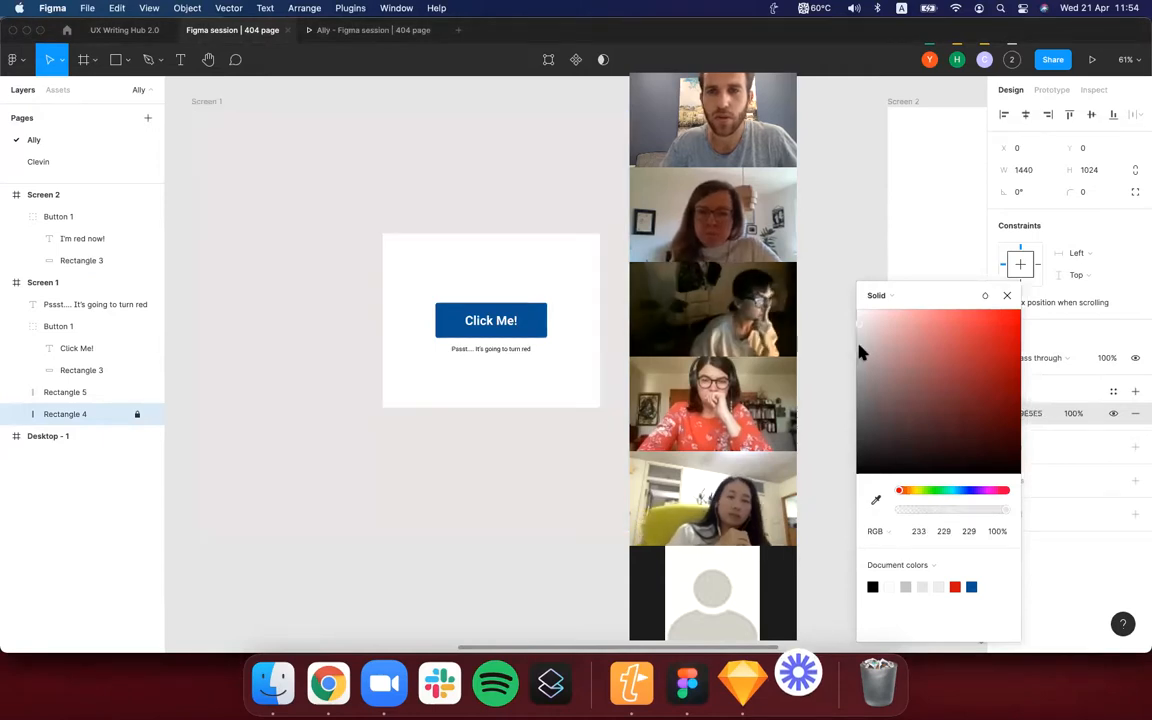
{"action": "left_click", "coordinate": [857, 345]}
{"action": "left_click", "coordinate": [349, 590]}
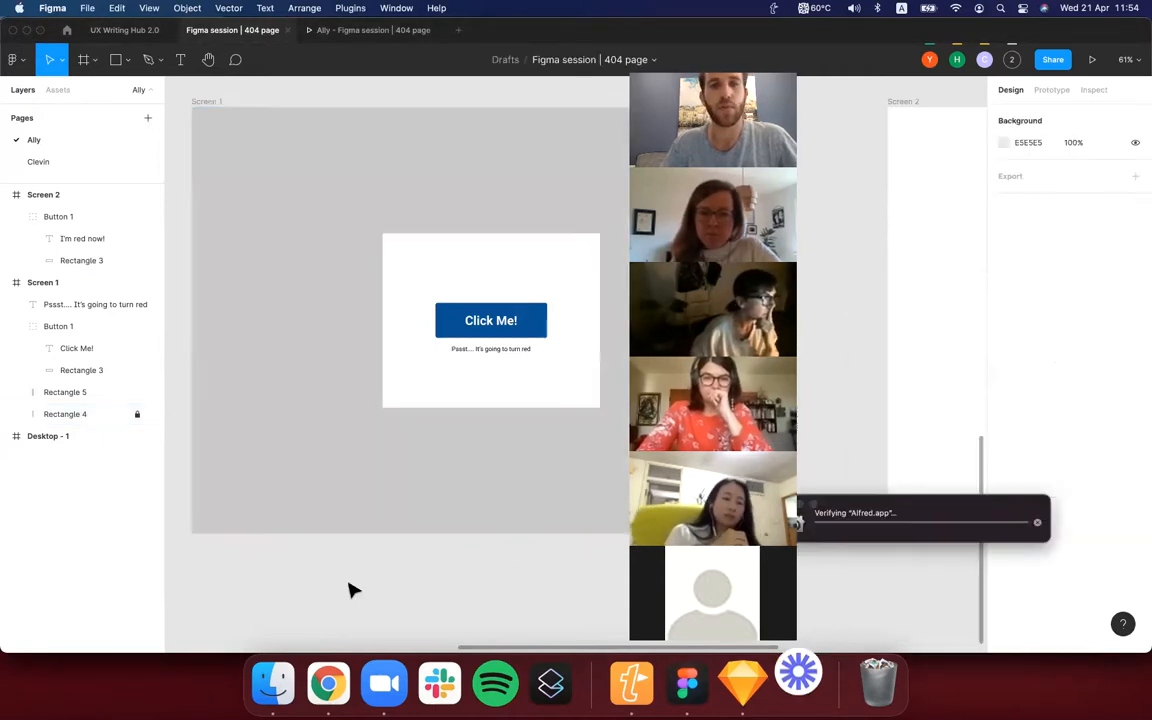
{"action": "scroll", "coordinate": [350, 589], "scroll_direction": "right", "scroll_amount": 2}
{"action": "left_click_drag", "start_coordinate": [713, 85], "coordinate": [964, 85]}
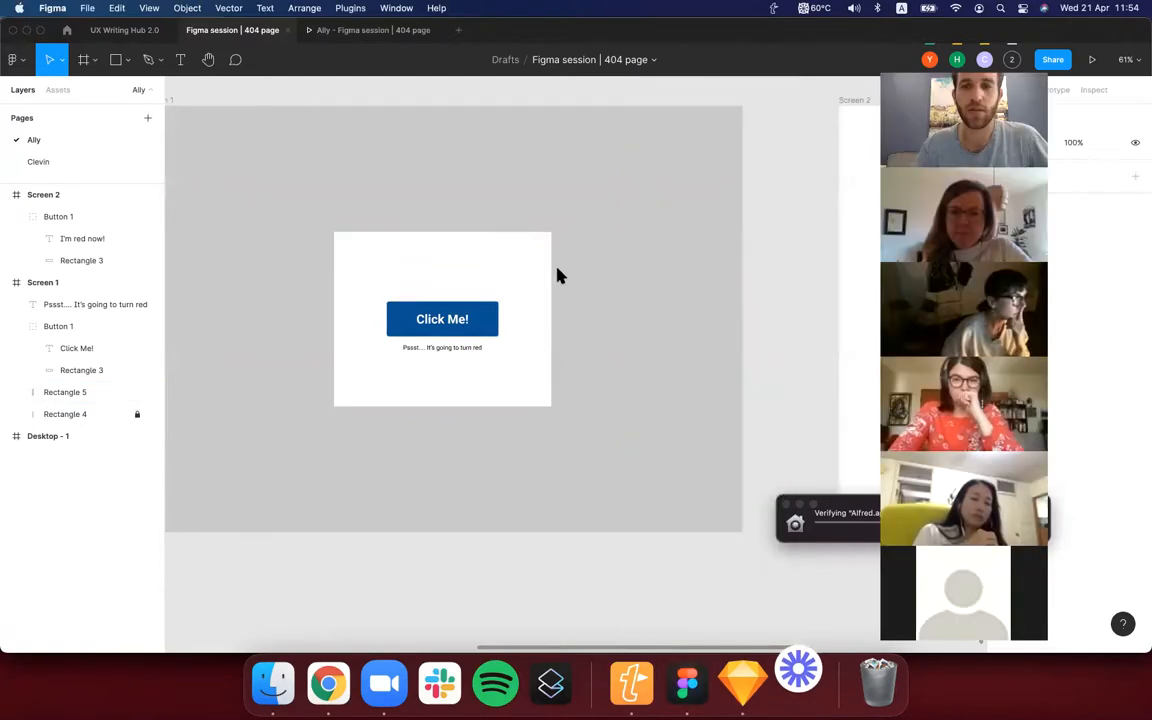
Extend the top edge of the white rectangle on Screen 1 upward so it measures about 522 × 534.
{"action": "left_click", "coordinate": [490, 319]}
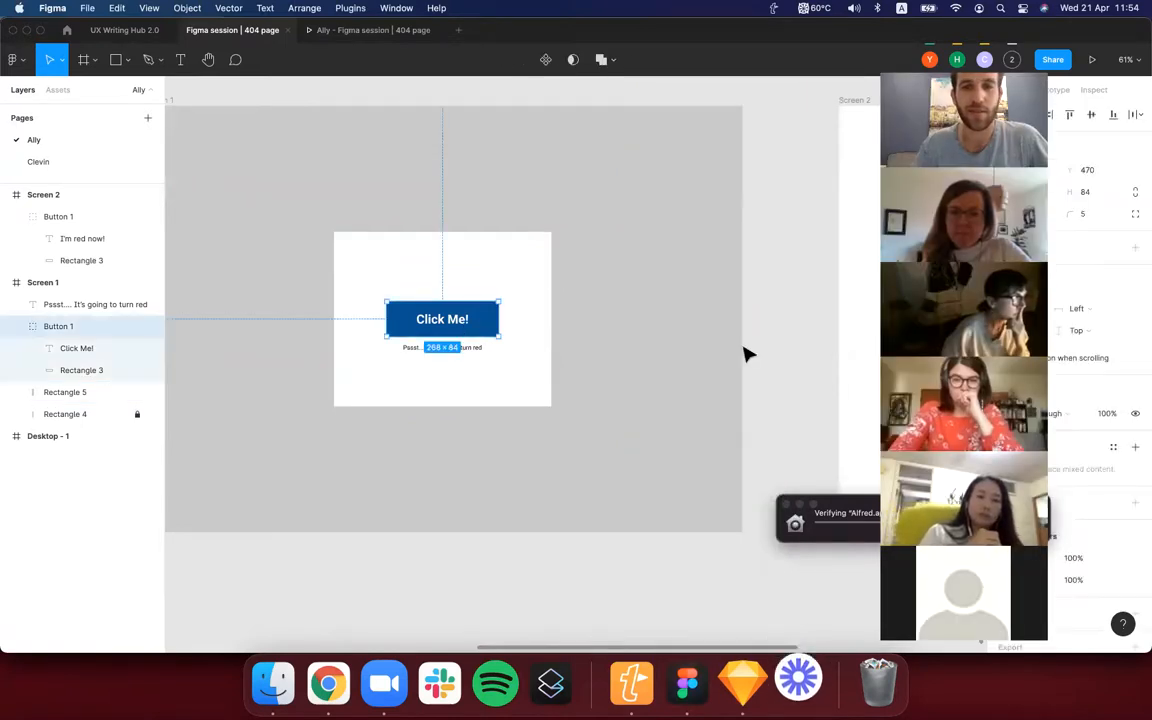
{"action": "left_click", "coordinate": [733, 351]}
{"action": "scroll", "coordinate": [664, 367], "scroll_direction": "down", "scroll_amount": 3}
{"action": "scroll", "coordinate": [664, 370], "scroll_direction": "right", "scroll_amount": 2}
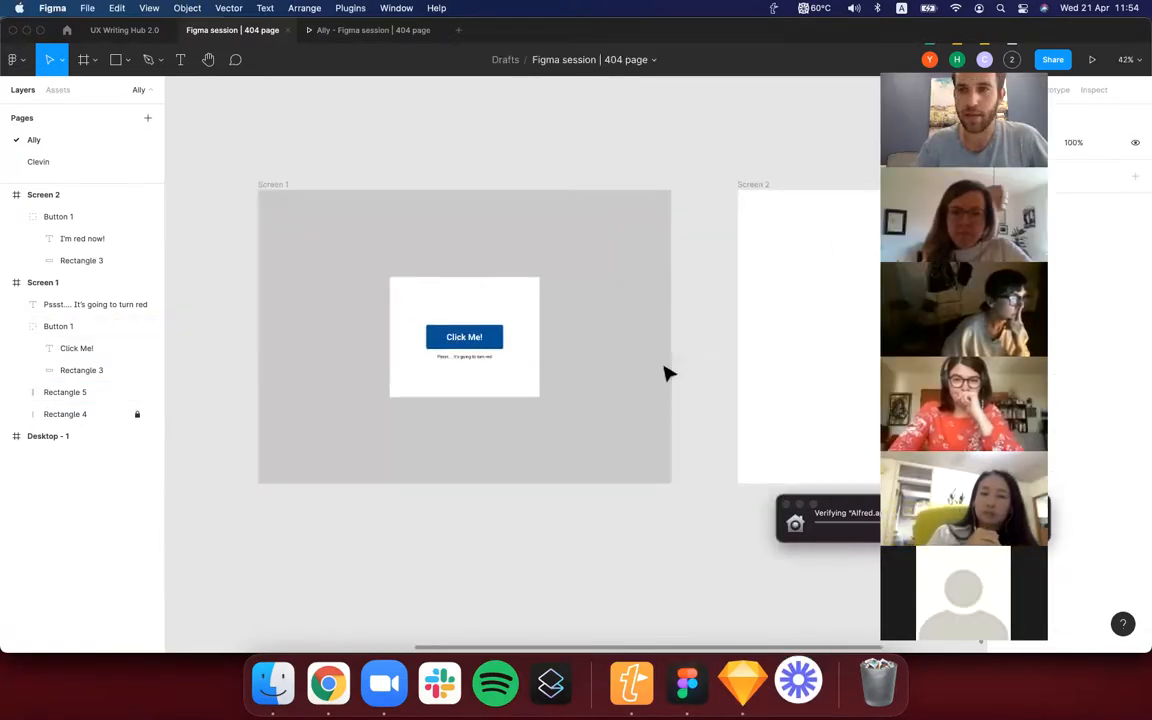
{"action": "left_click", "coordinate": [532, 301]}
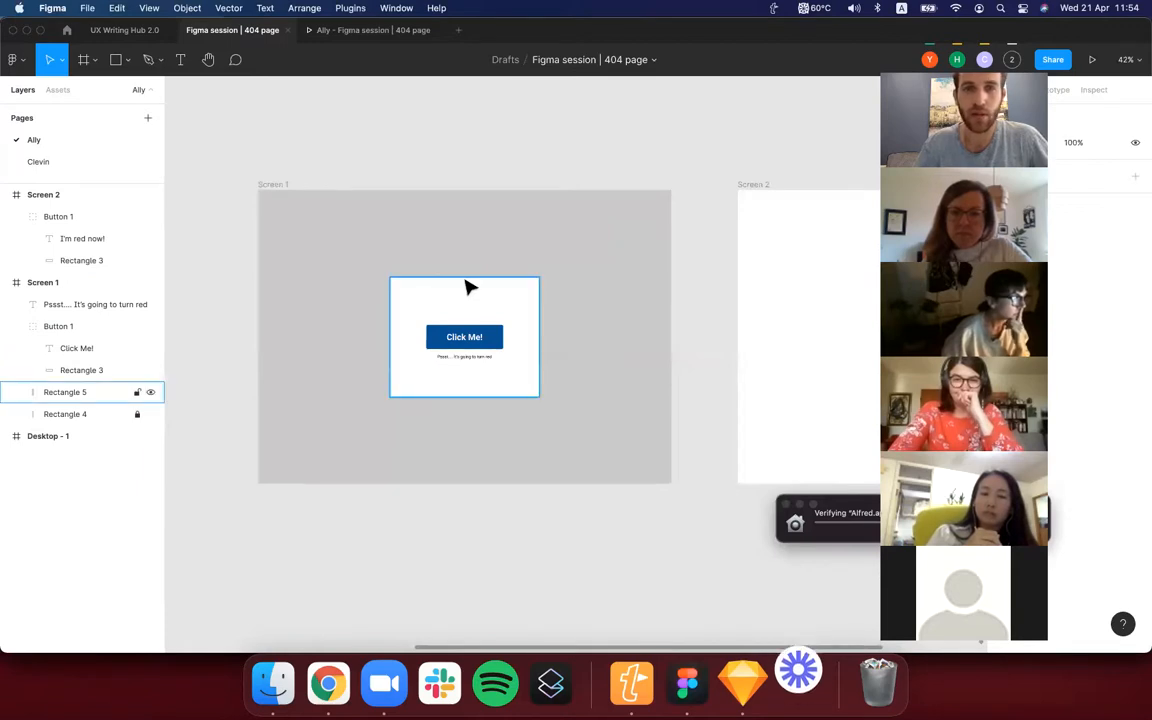
{"action": "left_click", "coordinate": [466, 282]}
{"action": "left_click_drag", "start_coordinate": [465, 278], "coordinate": [465, 240]}
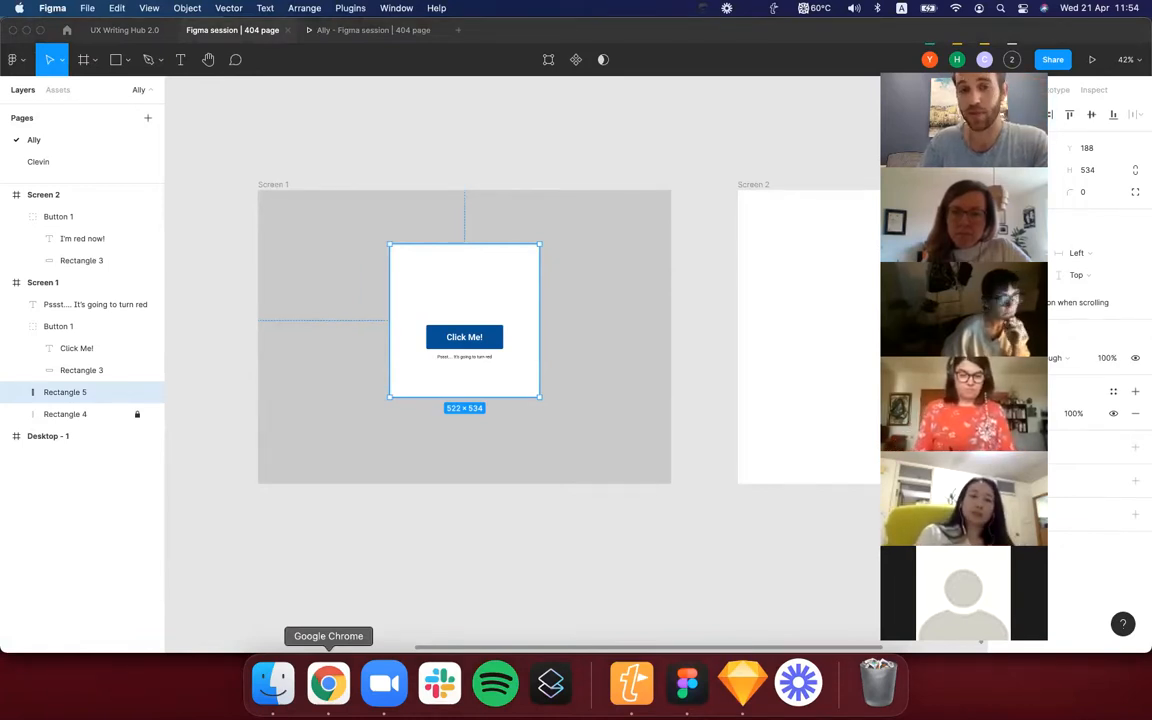
Switch to the Flaticon page in Chrome and search the icons for "blue", replacing that search with "click".
{"action": "left_click", "coordinate": [328, 683]}
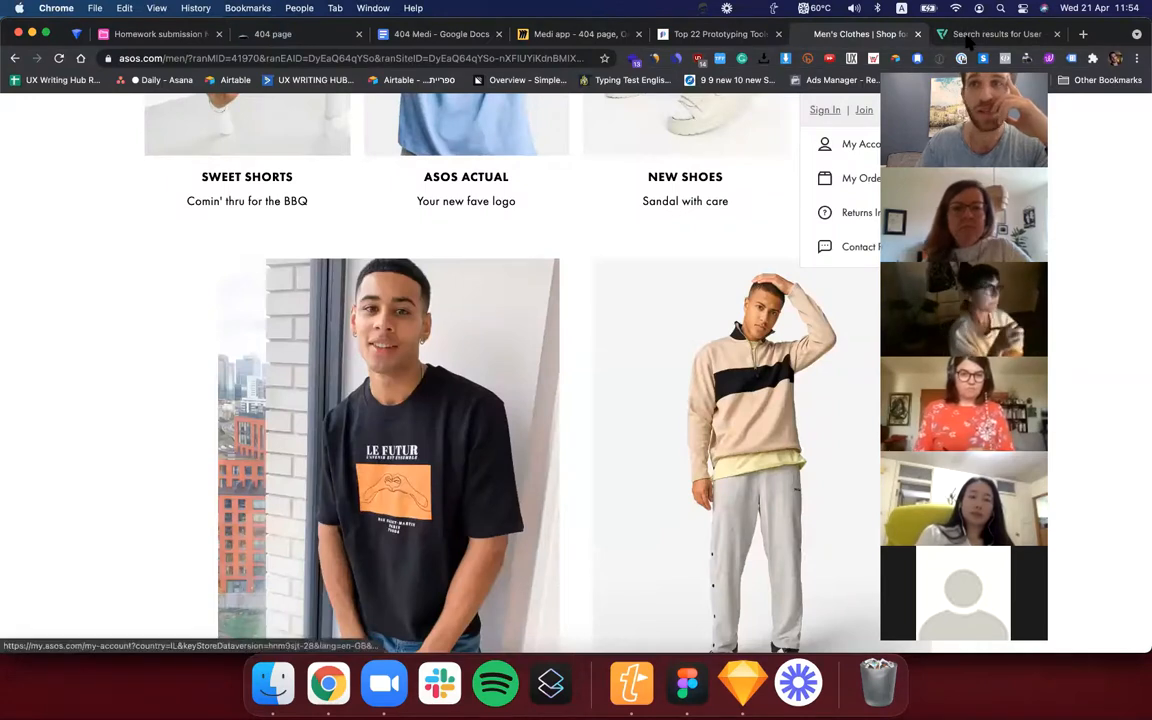
{"action": "key", "text": "ctrl+Tab"}
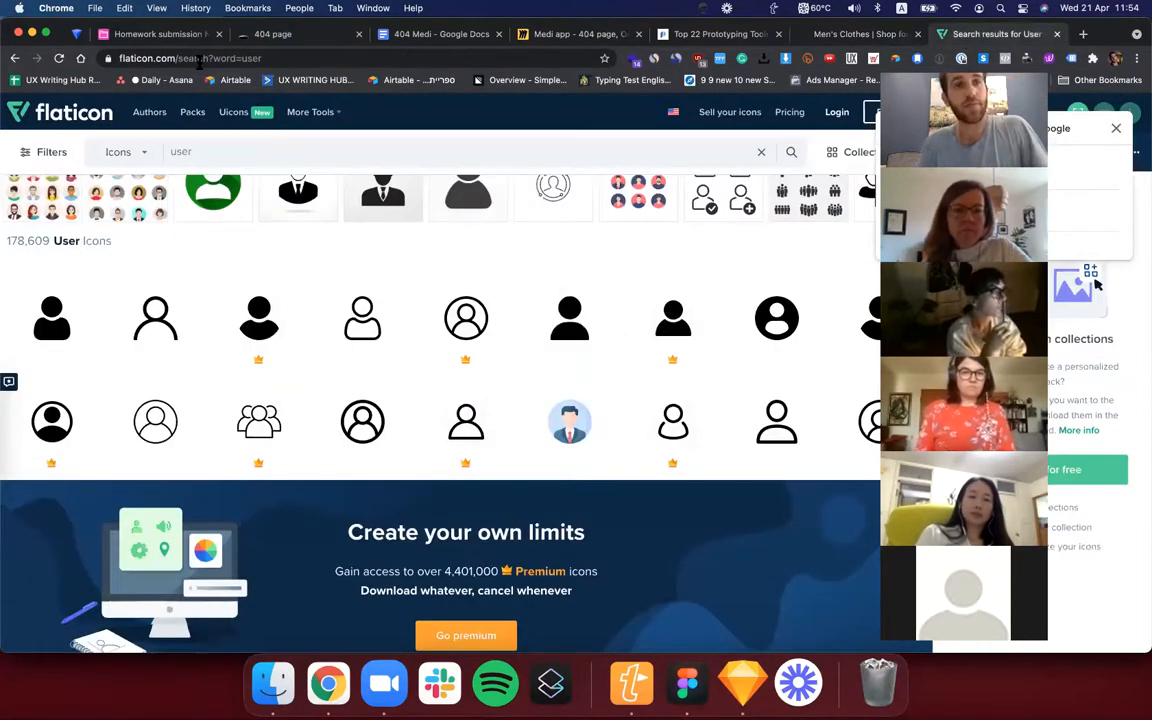
{"action": "scroll", "coordinate": [278, 320], "scroll_direction": "up", "scroll_amount": 3}
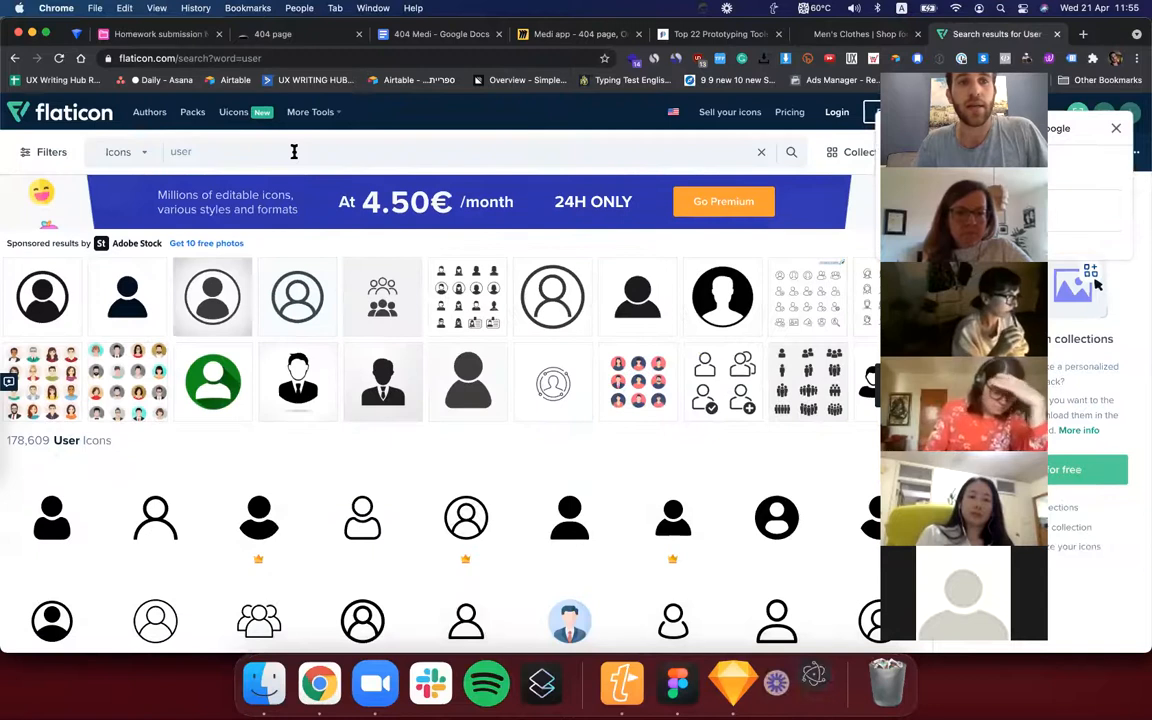
{"action": "left_click", "coordinate": [294, 151]}
{"action": "type", "text": "blu"}
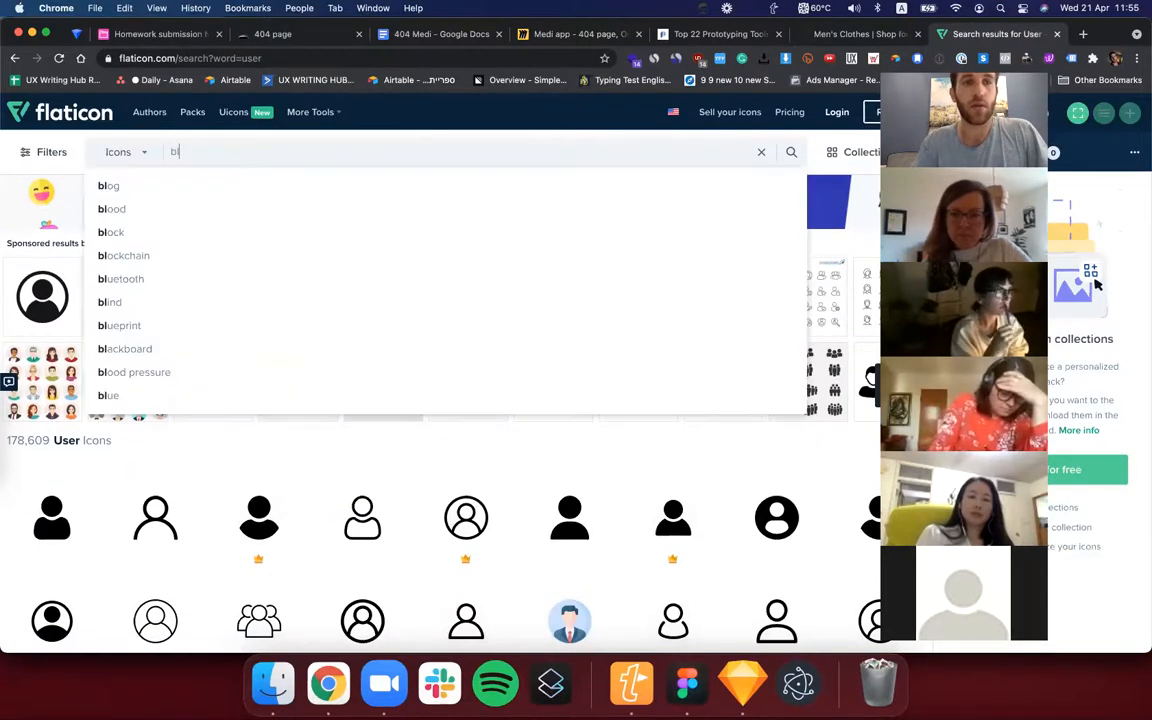
{"action": "type", "text": "e"}
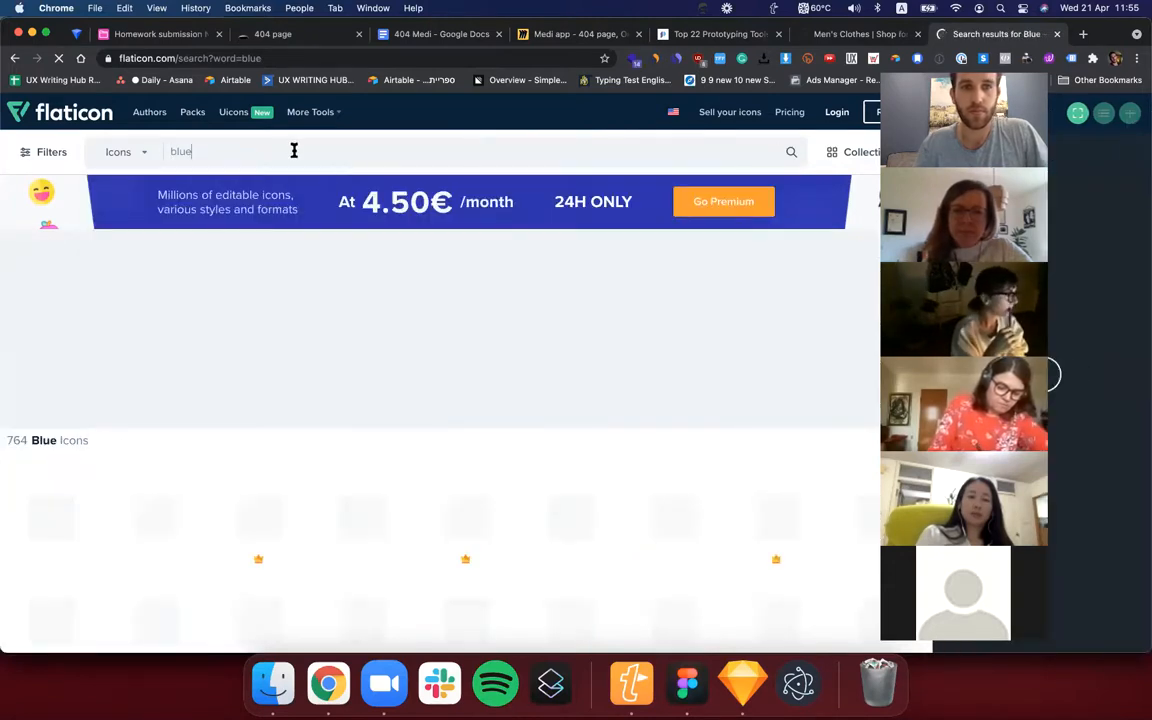
{"action": "double_click", "coordinate": [294, 150]}
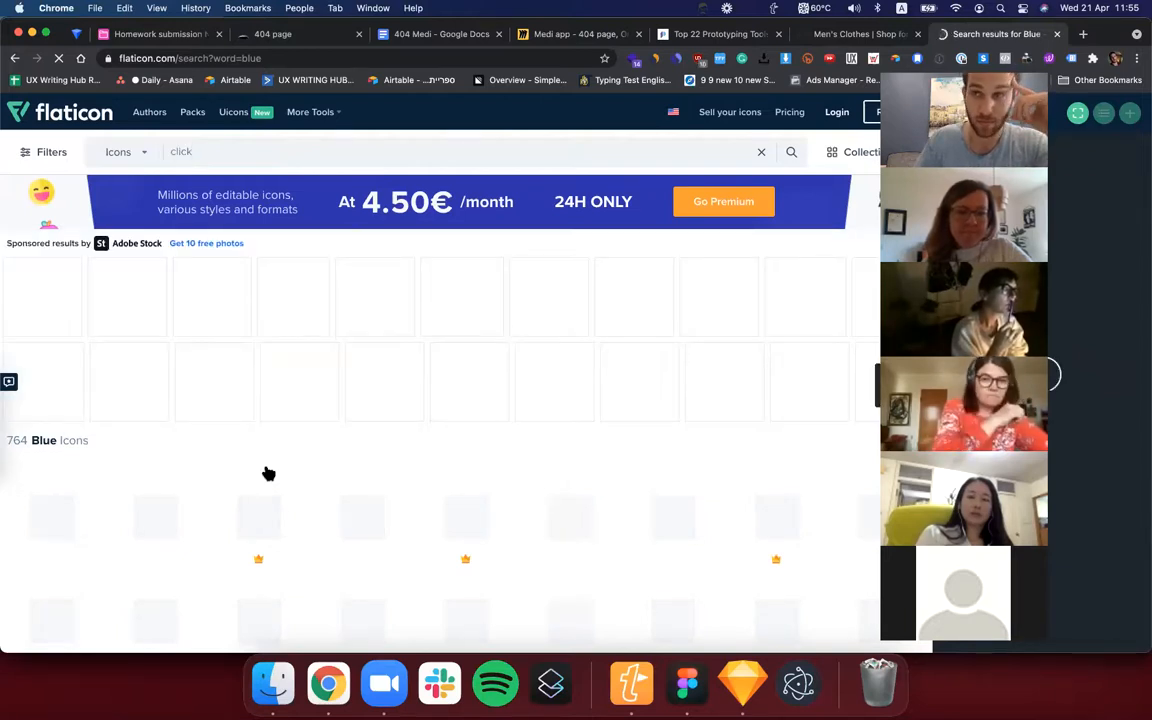
{"action": "scroll", "coordinate": [329, 481], "scroll_direction": "down", "scroll_amount": 1}
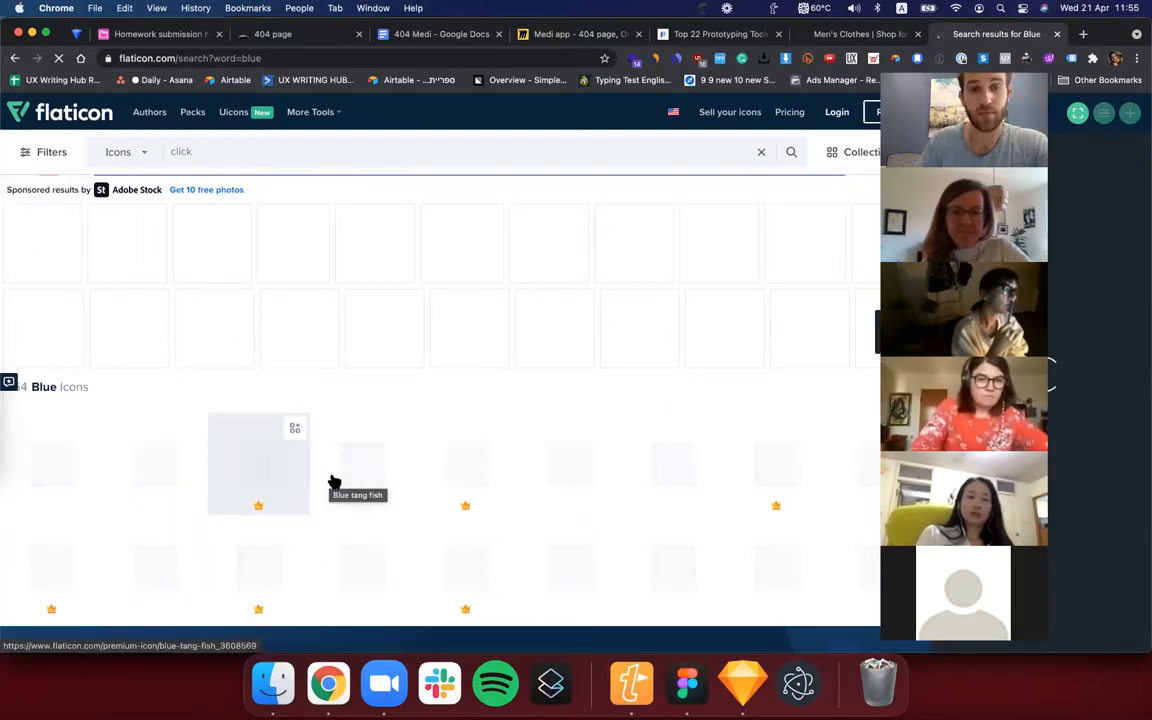
{"action": "scroll", "coordinate": [334, 482], "scroll_direction": "down", "scroll_amount": 1}
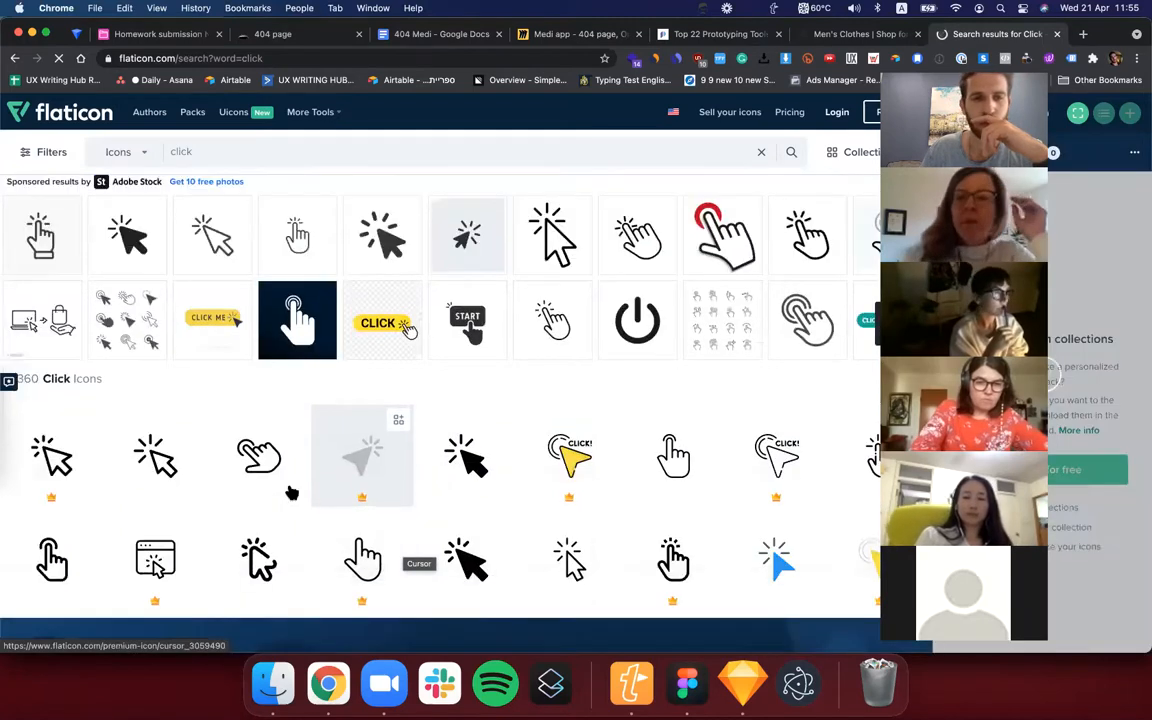
Download the free tapping-hand icon by Pixel perfect, dismiss the Google sign-in prompt and save the icon to the Desktop as tap.png.
{"action": "left_click", "coordinate": [295, 480]}
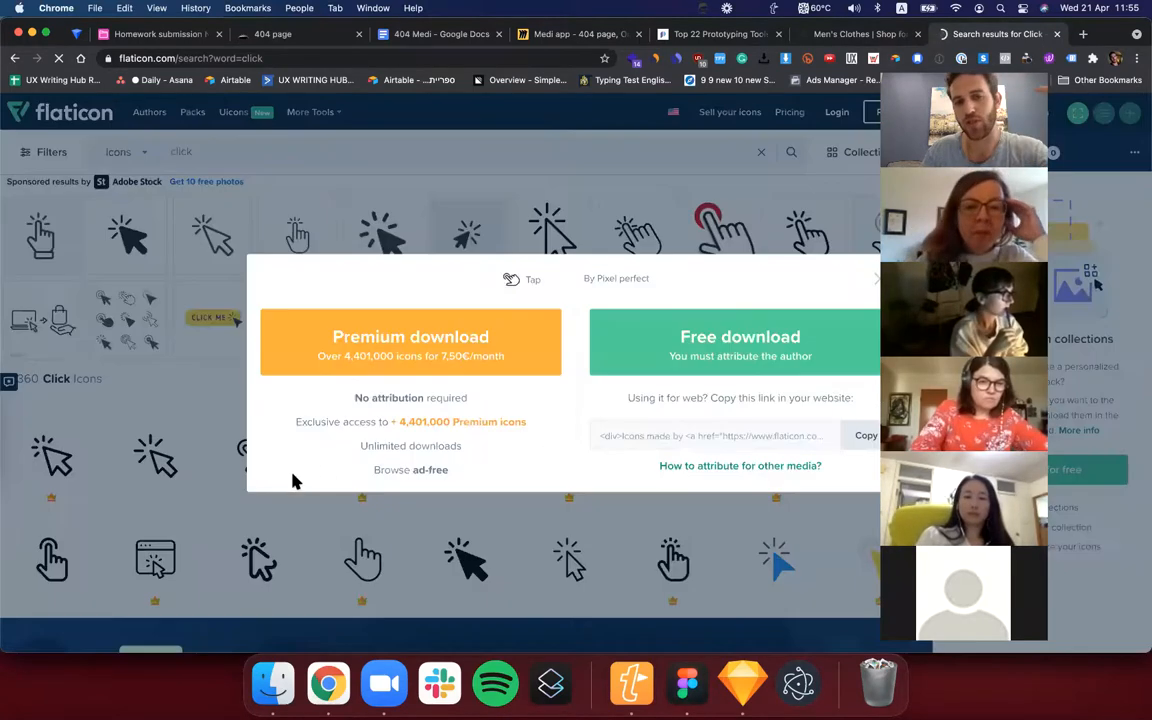
{"action": "left_click", "coordinate": [727, 358]}
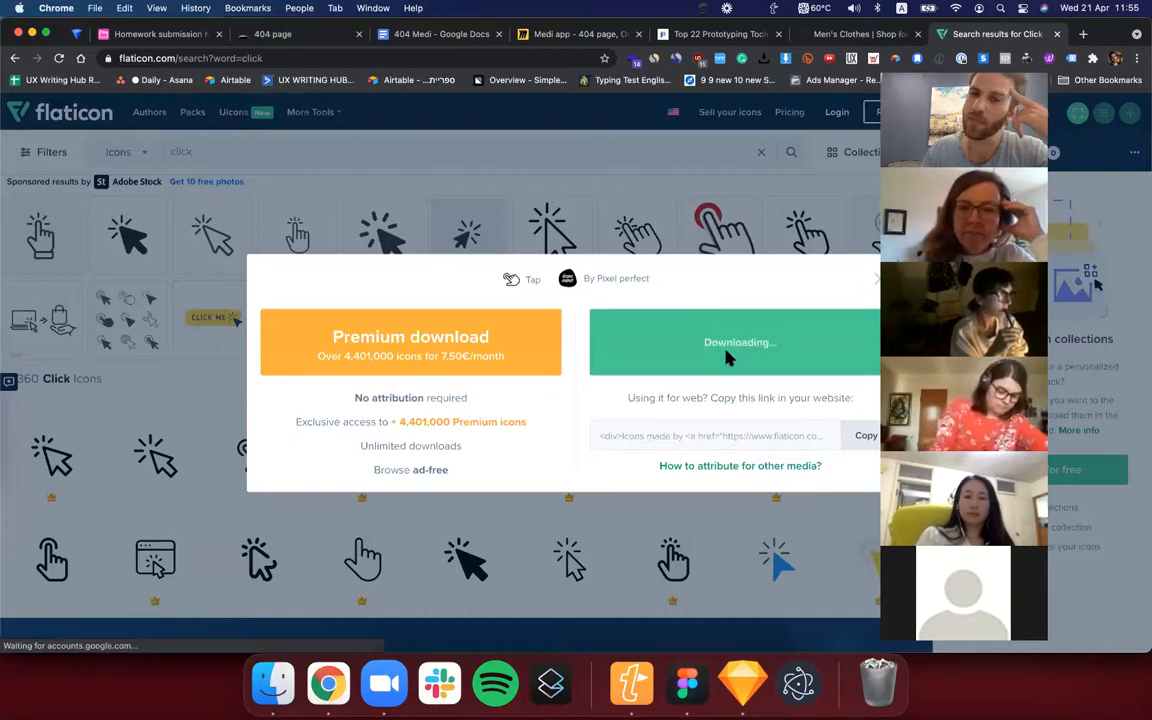
{"action": "left_click_drag", "start_coordinate": [955, 312], "coordinate": [434, 301]}
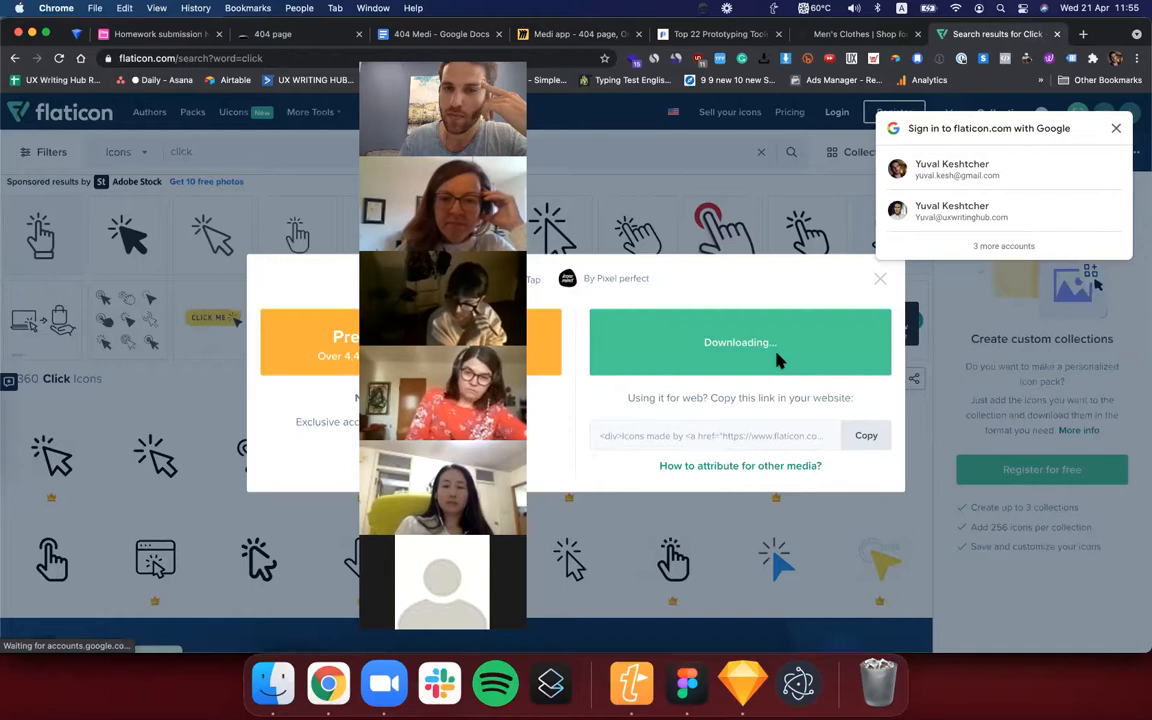
{"action": "left_click", "coordinate": [1116, 129]}
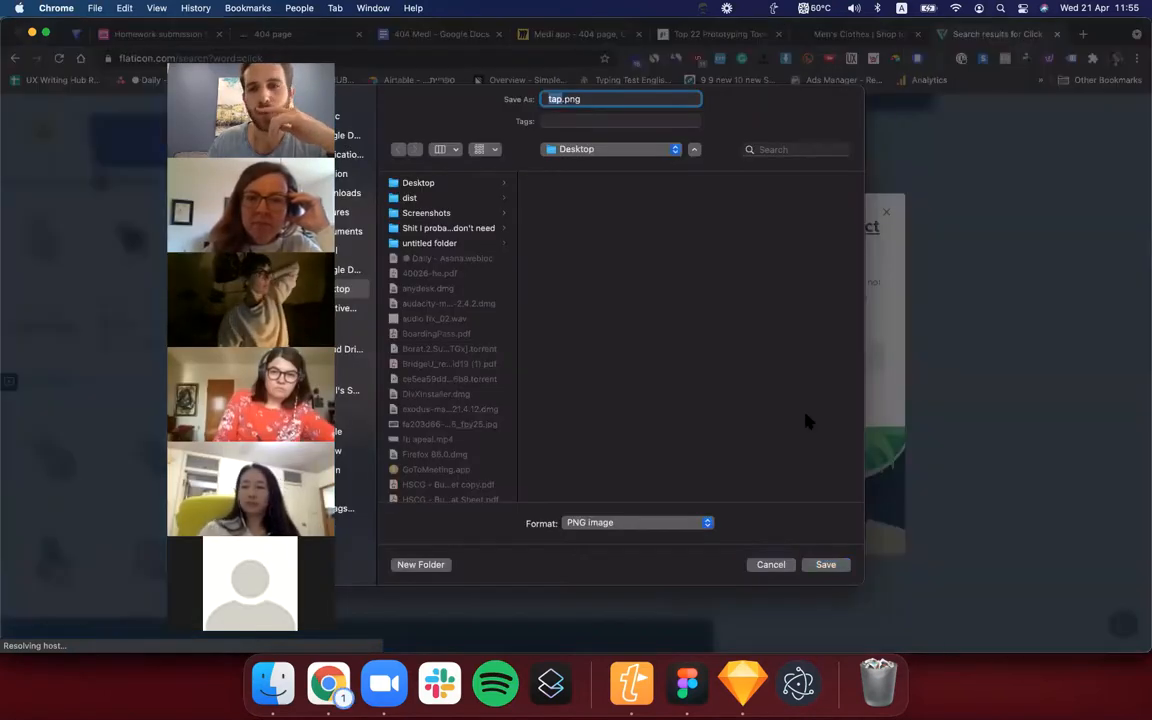
{"action": "left_click", "coordinate": [822, 564]}
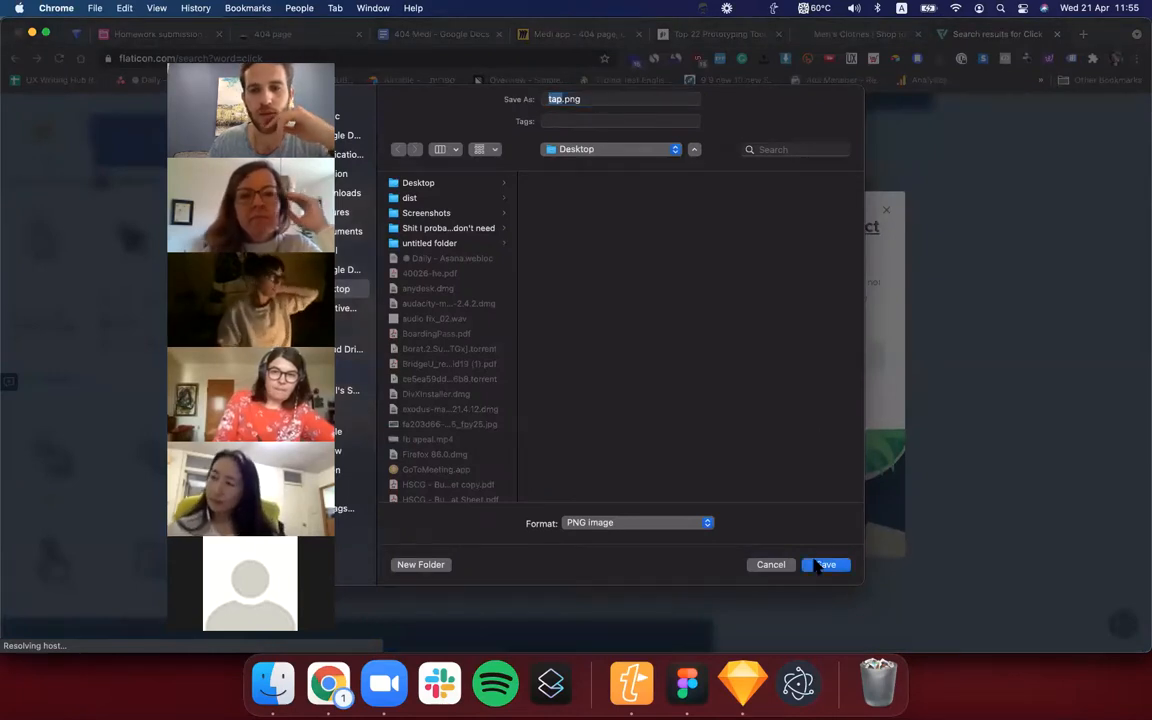
Arrange the Chrome and Figma windows so both are reachable and place the downloaded tap.png on the Figma canvas below Screen 1.
{"action": "left_click", "coordinate": [686, 683]}
{"action": "left_click_drag", "start_coordinate": [1, 607], "coordinate": [287, 600]}
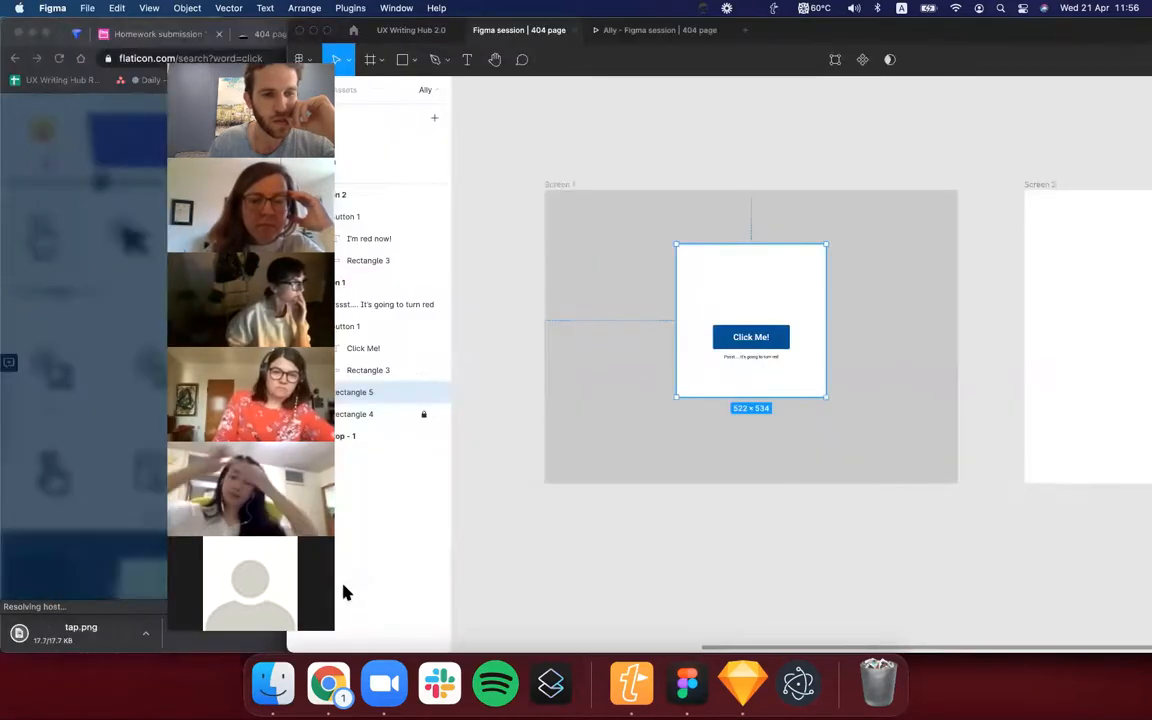
{"action": "left_click", "coordinate": [191, 640]}
{"action": "left_click_drag", "start_coordinate": [130, 653], "coordinate": [125, 582]}
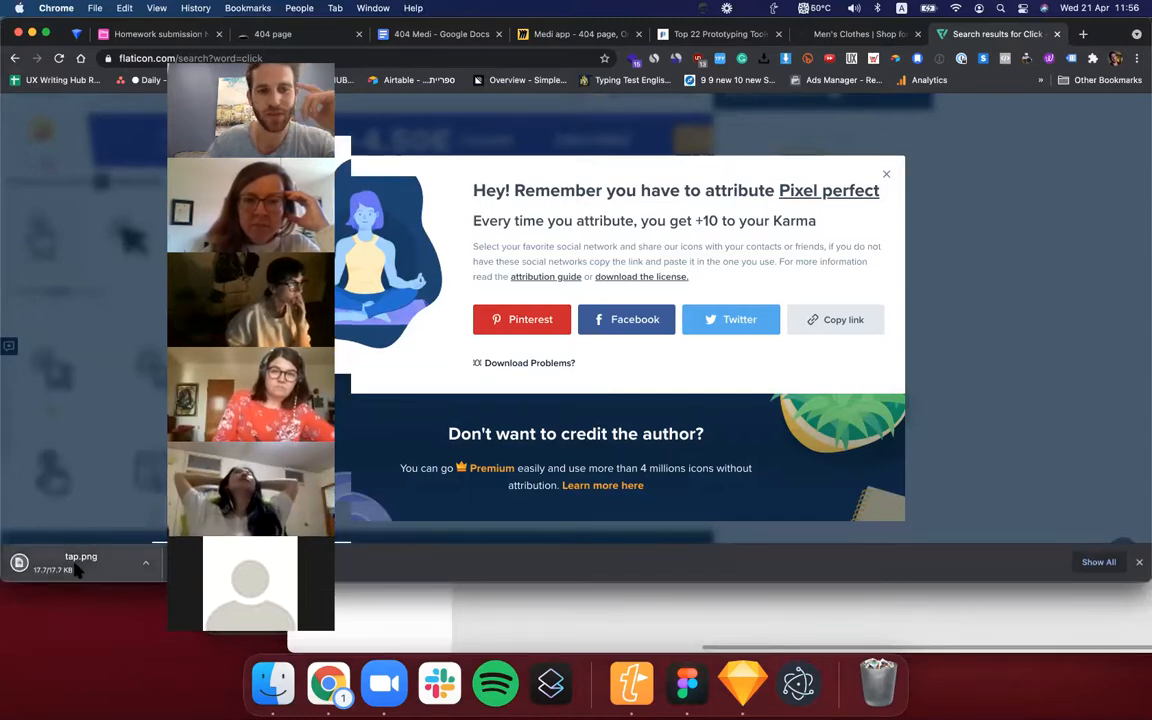
{"action": "left_click", "coordinate": [775, 617]}
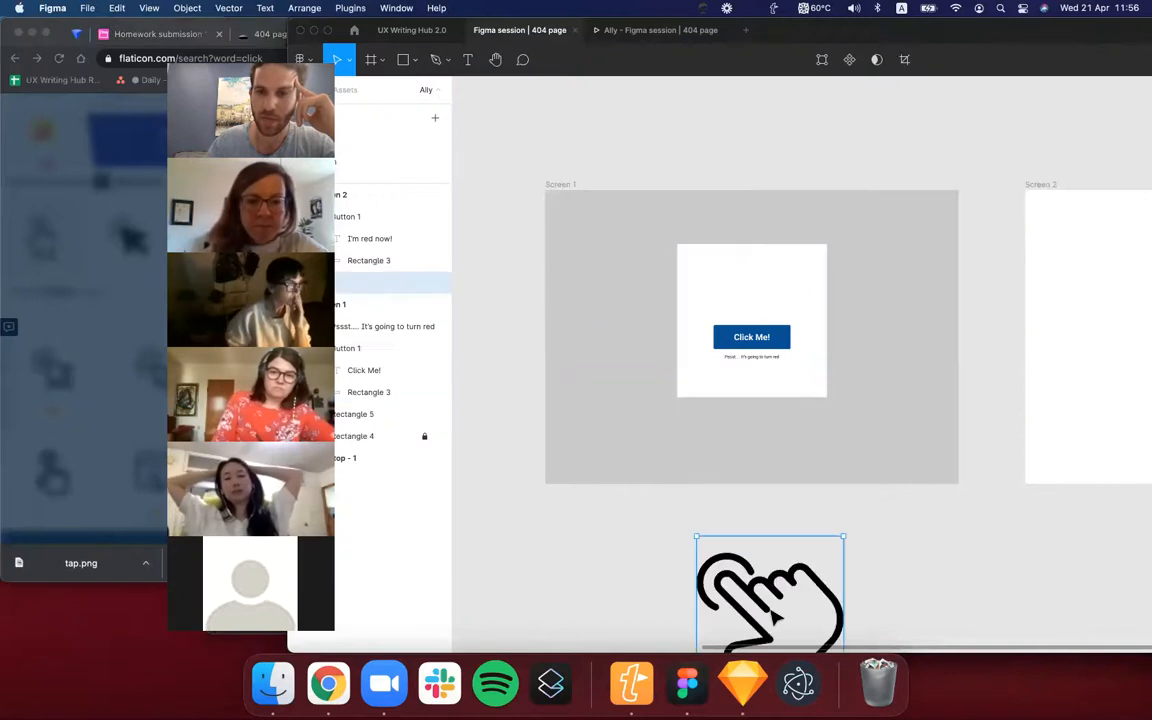
Move the tap icon into the white rectangle above the Click Me! button and scale it down to about 177 × 177.
{"action": "scroll", "coordinate": [772, 616], "scroll_direction": "down", "scroll_amount": 2}
{"action": "scroll", "coordinate": [772, 616], "scroll_direction": "right", "scroll_amount": 1}
{"action": "left_click_drag", "start_coordinate": [720, 540], "coordinate": [695, 242]}
{"action": "scroll", "coordinate": [585, 360], "scroll_direction": "up", "scroll_amount": 2}
{"action": "scroll", "coordinate": [585, 360], "scroll_direction": "right", "scroll_amount": 1}
{"action": "left_click_drag", "start_coordinate": [576, 370], "coordinate": [669, 305]}
{"action": "scroll", "coordinate": [664, 285], "scroll_direction": "up", "scroll_amount": 3}
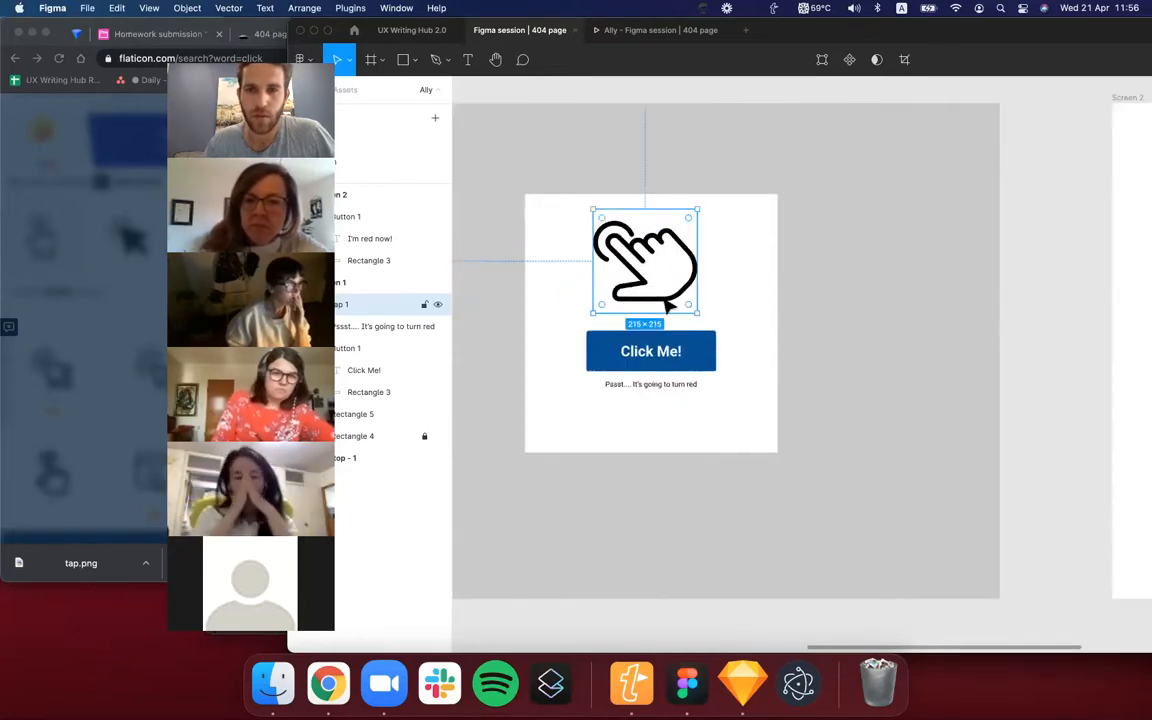
{"action": "left_click_drag", "start_coordinate": [593, 313], "coordinate": [647, 279]}
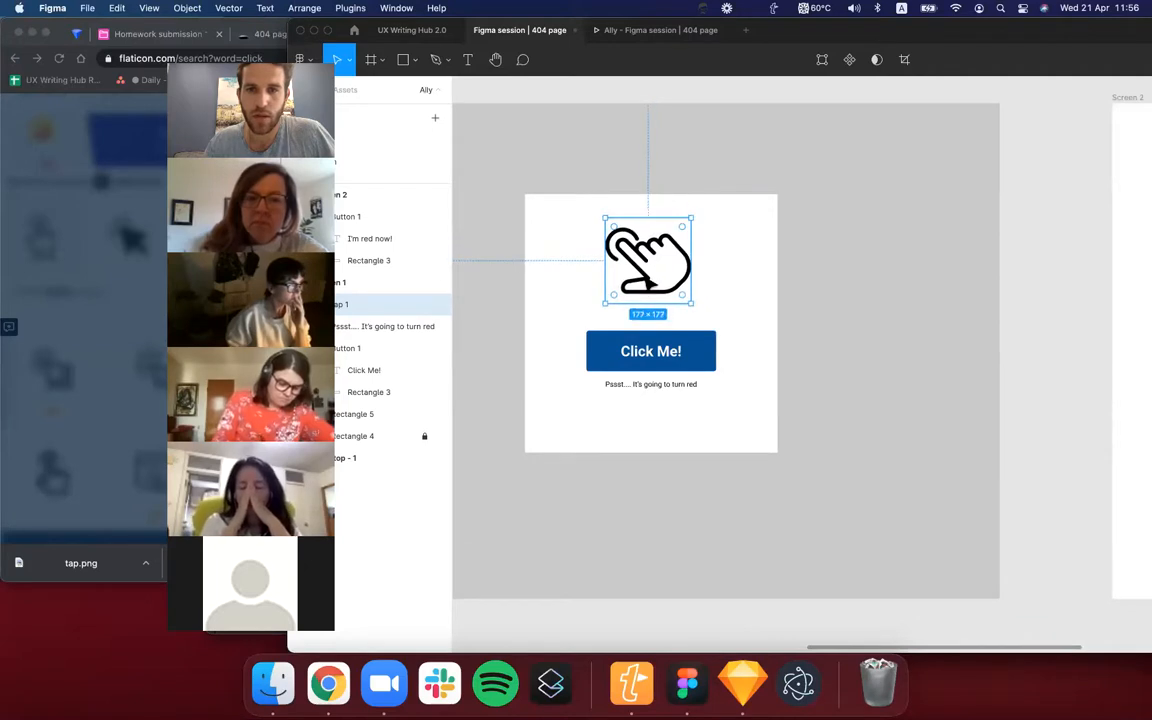
Bring the Figma window back to full width and align the tap icon with the white rectangle on their horizontal centres.
{"action": "left_click", "coordinate": [731, 283]}
{"action": "scroll", "coordinate": [731, 283], "scroll_direction": "down", "scroll_amount": 3}
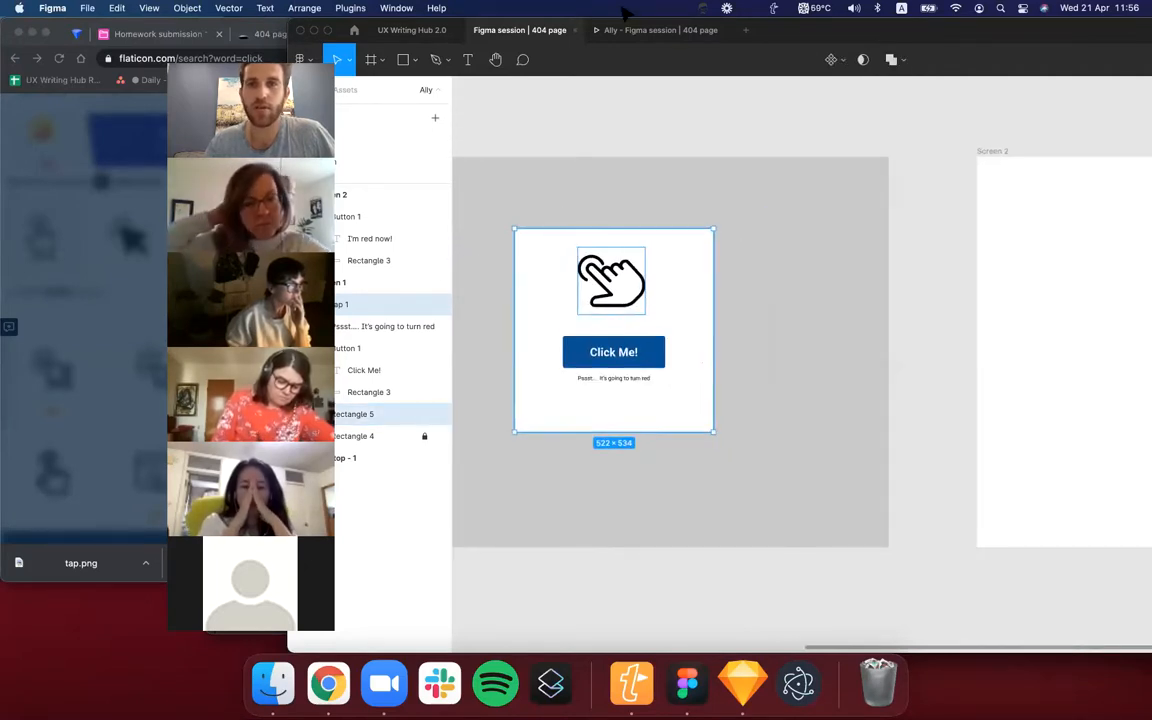
{"action": "double_click", "coordinate": [825, 32]}
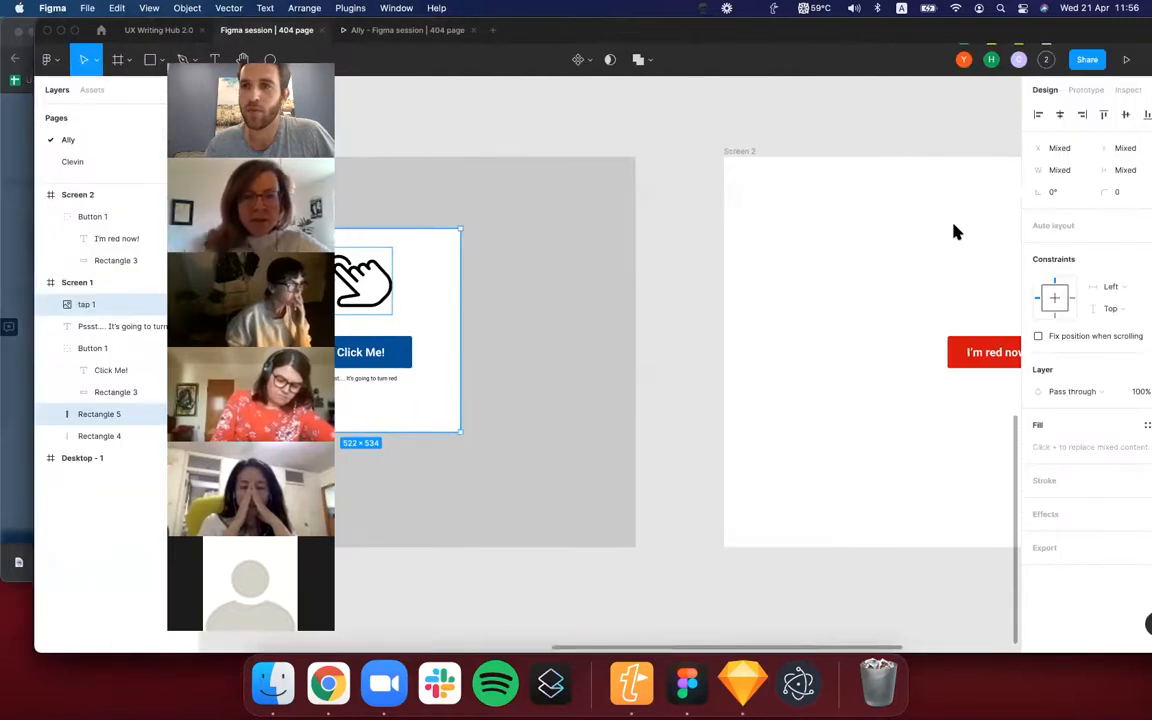
{"action": "left_click", "coordinate": [1026, 116]}
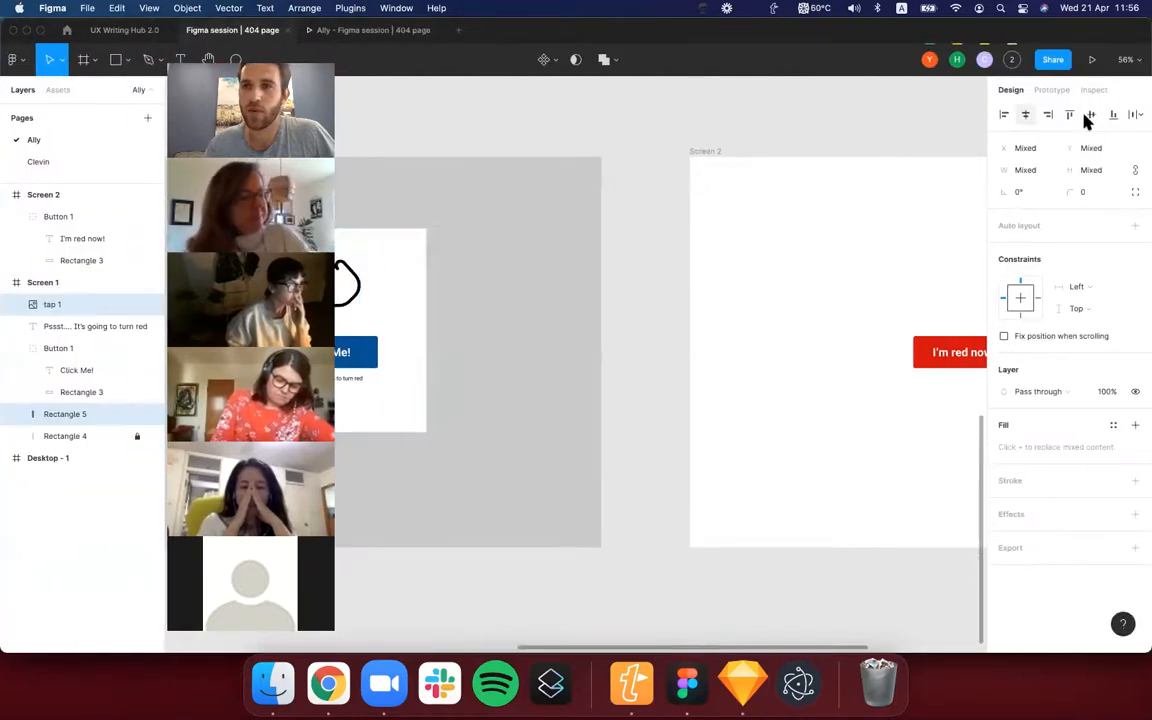
Reposition the tap icon above the Click Me! button, keeping it centred in the white rectangle at about X 632, Y 248.
{"action": "scroll", "coordinate": [682, 372], "scroll_direction": "left", "scroll_amount": 5}
{"action": "key", "text": "shift+Up"}
{"action": "key", "text": "shift+Up"}
{"action": "key", "text": "shift+Up"}
{"action": "key", "text": "shift+Up"}
{"action": "key", "text": "shift+Up"}
{"action": "key", "text": "shift+Down"}
{"action": "key", "text": "shift+Down"}
{"action": "key", "text": "shift+Down"}
{"action": "key", "text": "shift+Down"}
{"action": "key", "text": "shift+Down"}
{"action": "left_click", "coordinate": [676, 370]}
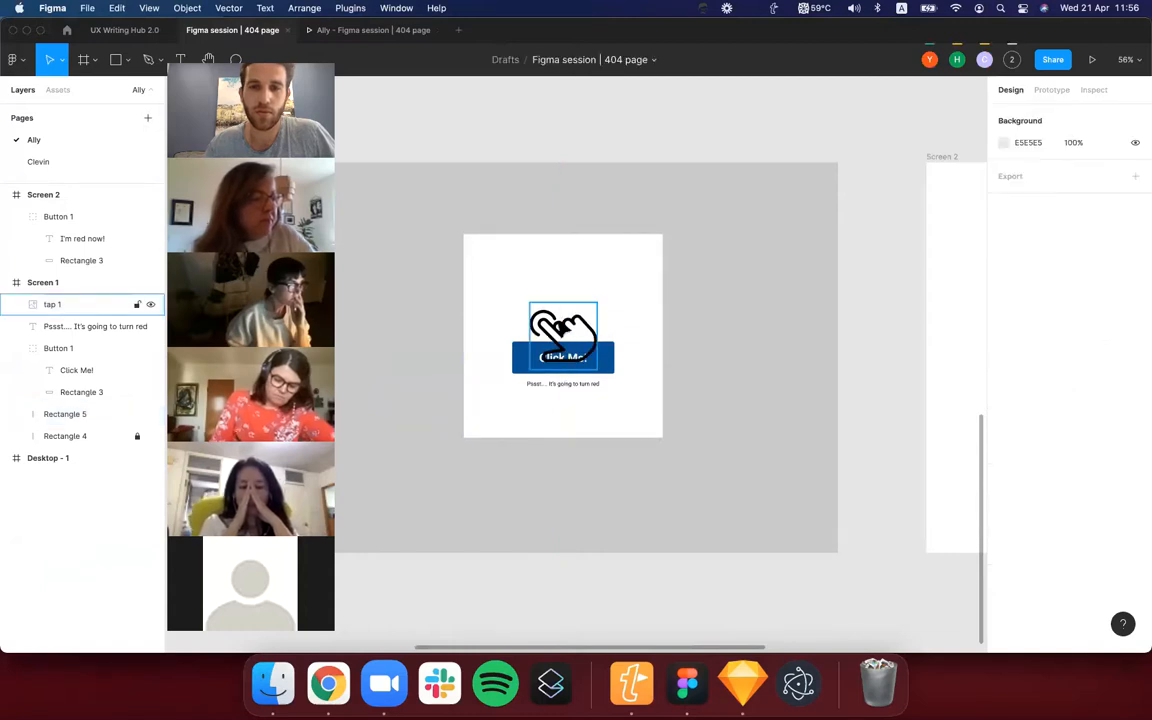
{"action": "left_click_drag", "start_coordinate": [562, 342], "coordinate": [568, 304]}
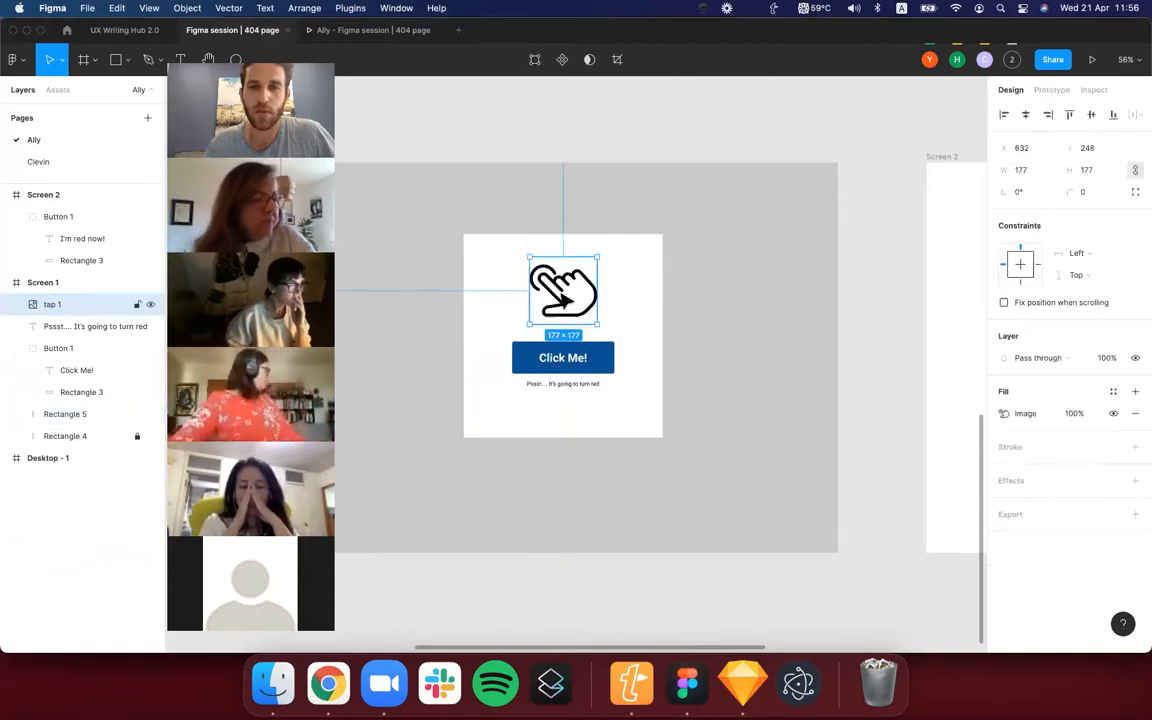
Move the Click Me! button and its caption slightly lower together, and lower the tap icon a little to balance the spacing.
{"action": "scroll", "coordinate": [638, 377], "scroll_direction": "down", "scroll_amount": 3}
{"action": "left_click", "coordinate": [612, 368]}
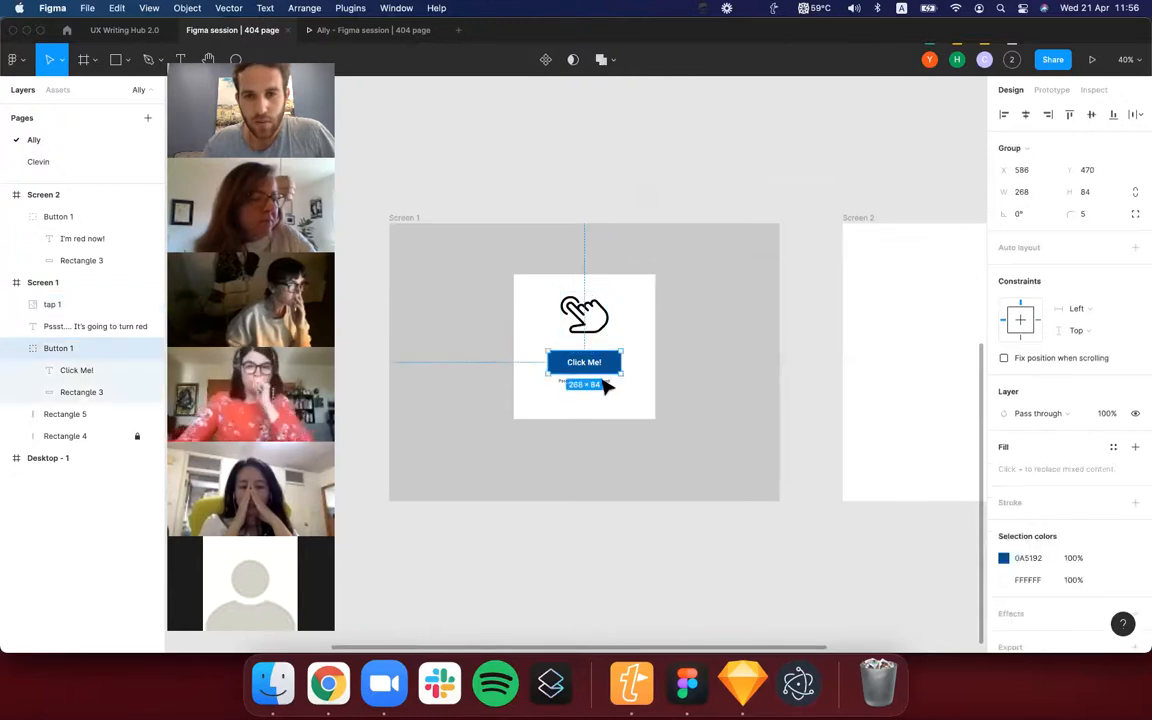
{"action": "left_click", "coordinate": [603, 380], "text": "shift"}
{"action": "left_click_drag", "start_coordinate": [603, 380], "coordinate": [610, 387]}
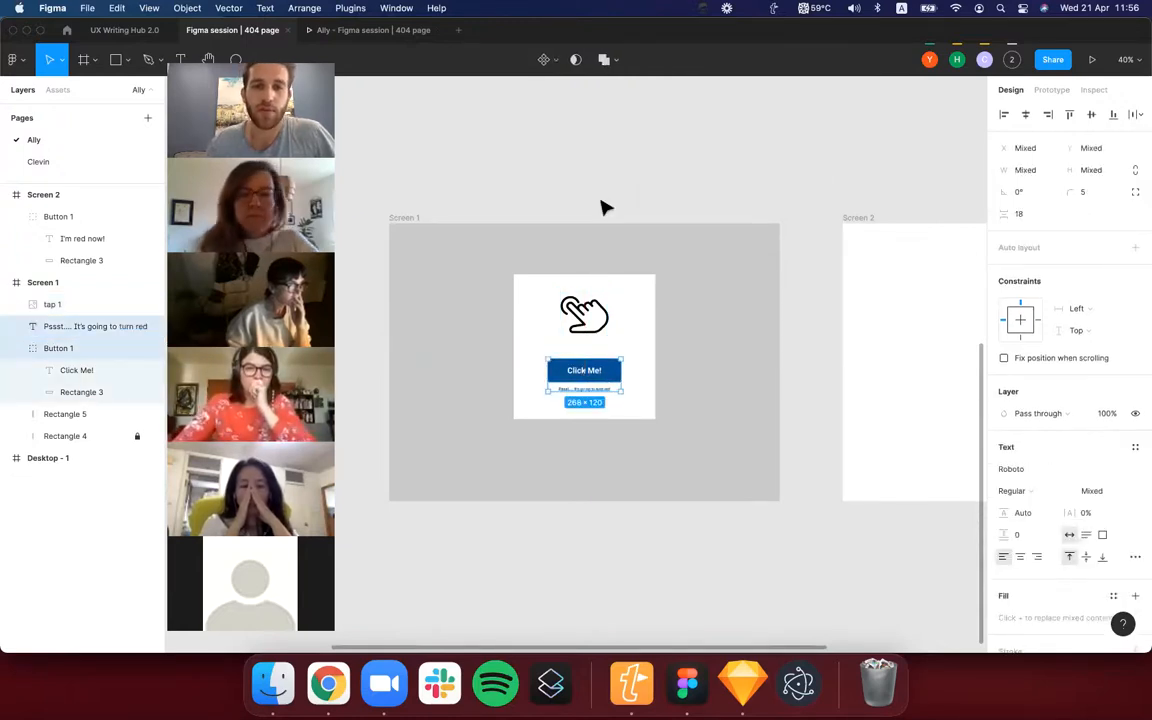
{"action": "left_click", "coordinate": [603, 206]}
{"action": "left_click", "coordinate": [590, 312]}
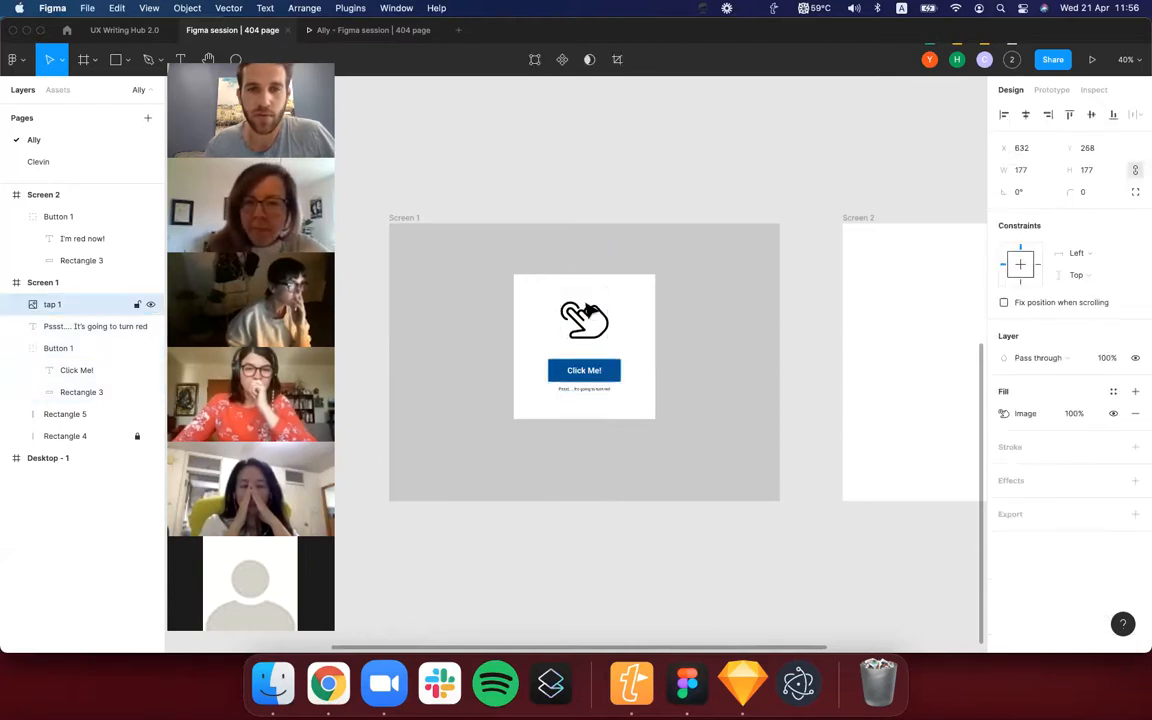
{"action": "left_click", "coordinate": [584, 206]}
Delete the old Screen 2 frame and duplicate Screen 1 beside the original as the new Screen 2.
{"action": "scroll", "coordinate": [584, 206], "scroll_direction": "down", "scroll_amount": 3}
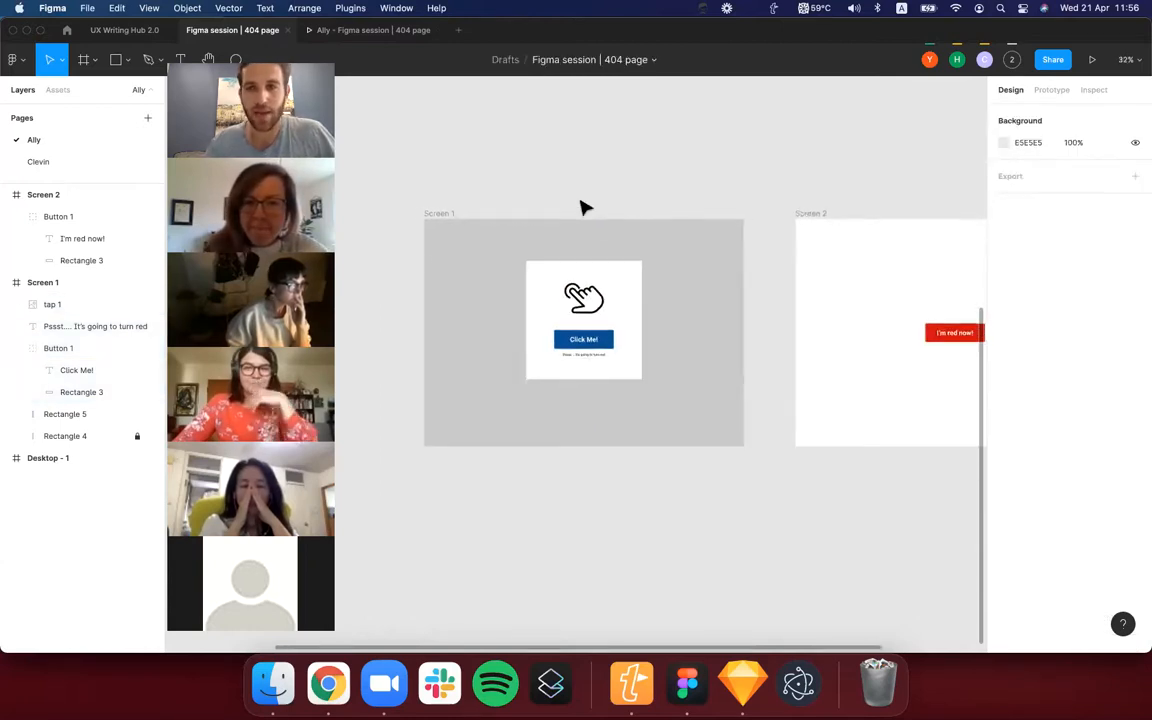
{"action": "scroll", "coordinate": [584, 206], "scroll_direction": "right", "scroll_amount": 2}
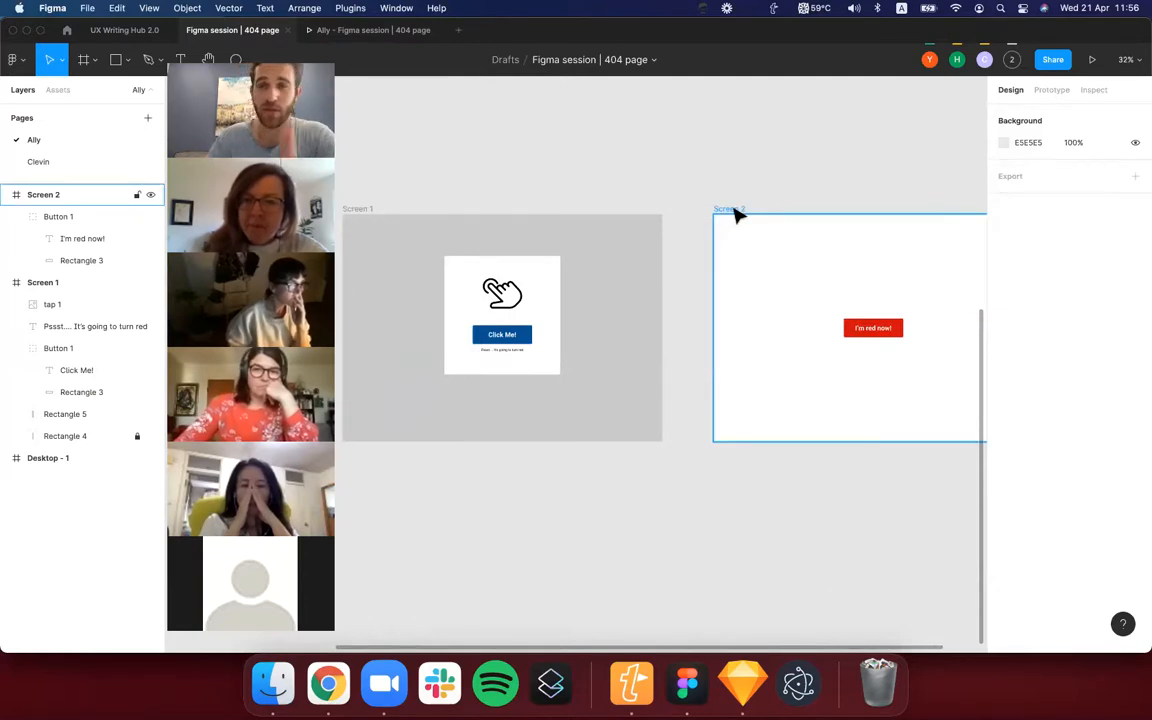
{"action": "left_click", "coordinate": [730, 209]}
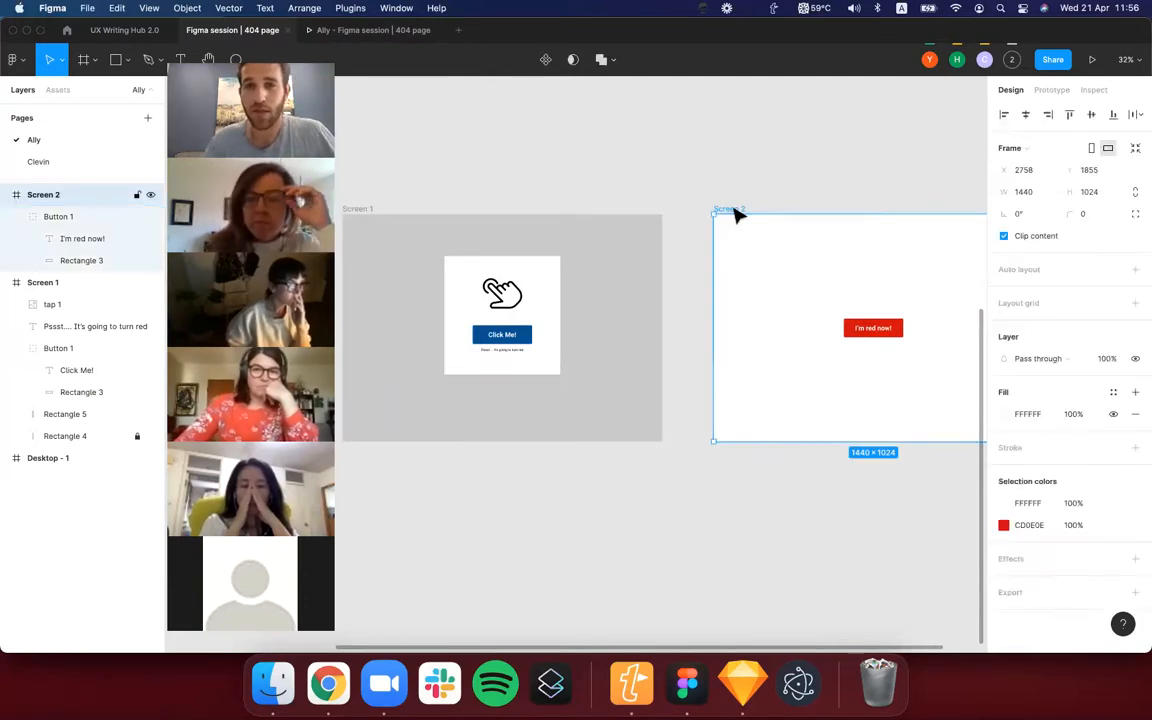
{"action": "key", "text": "Delete"}
{"action": "scroll", "coordinate": [735, 215], "scroll_direction": "down", "scroll_amount": 1}
{"action": "left_click", "coordinate": [400, 211]}
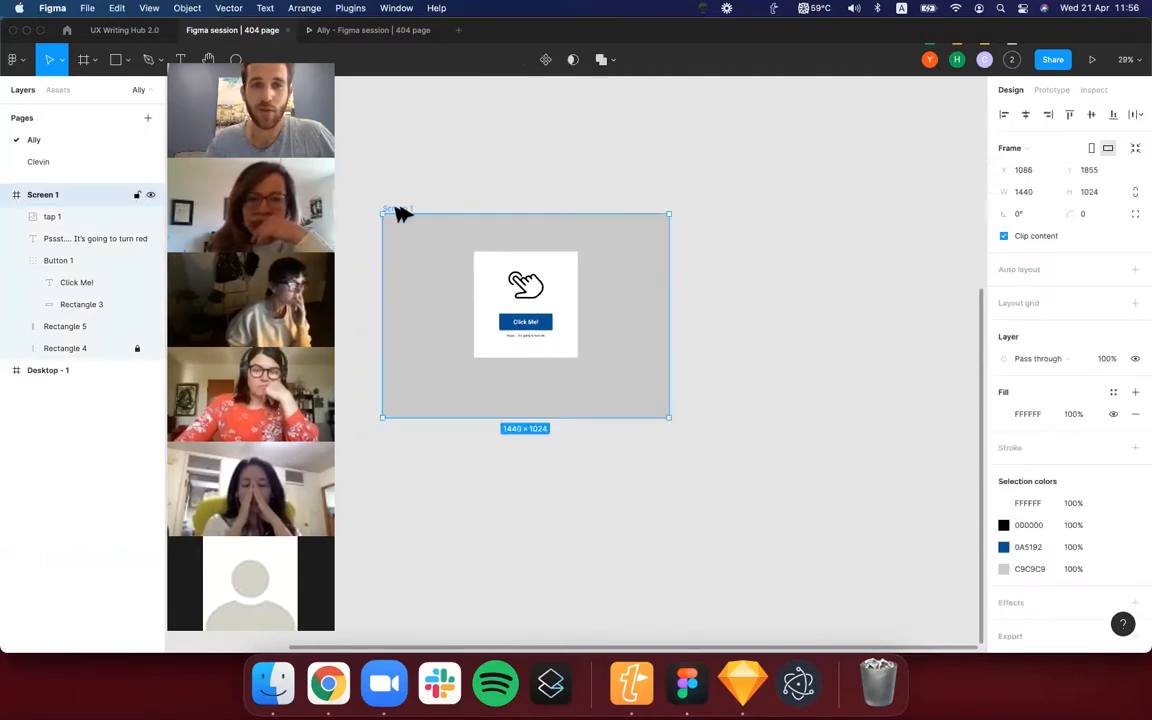
{"action": "key", "text": "super+z"}
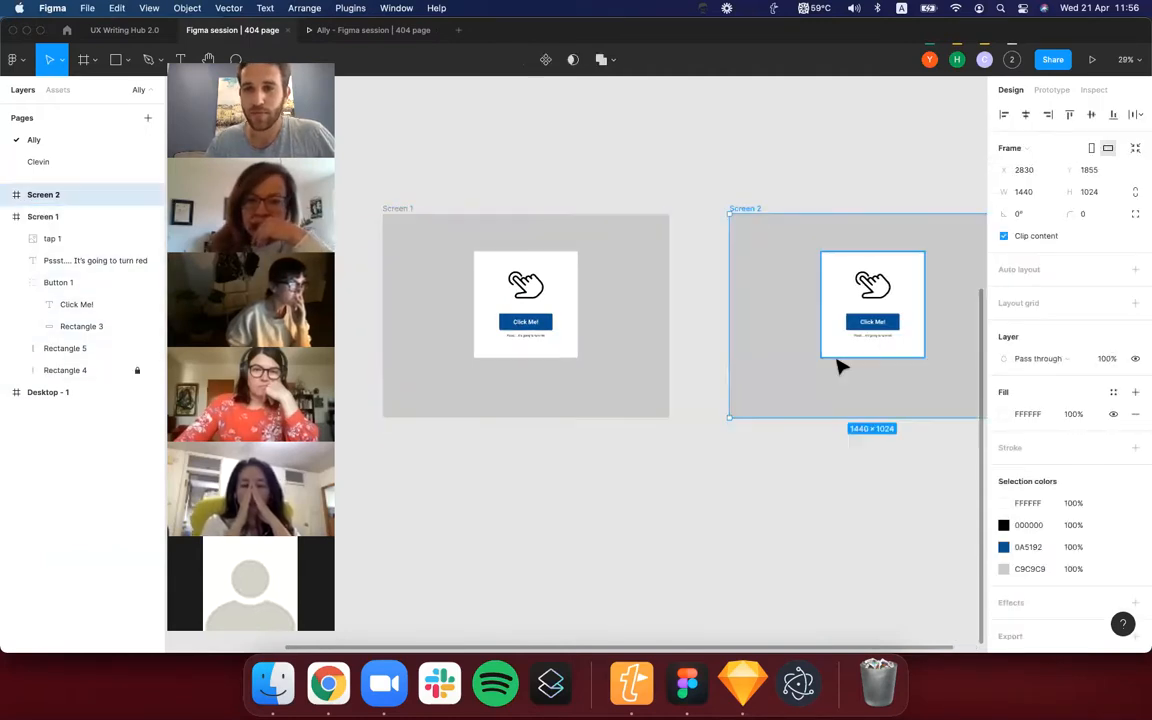
Change the fill of Screen 2's button rectangle from the Click Me! group to dark red 920A0A.
{"action": "scroll", "coordinate": [840, 367], "scroll_direction": "up", "scroll_amount": 3}
{"action": "double_click", "coordinate": [803, 338]}
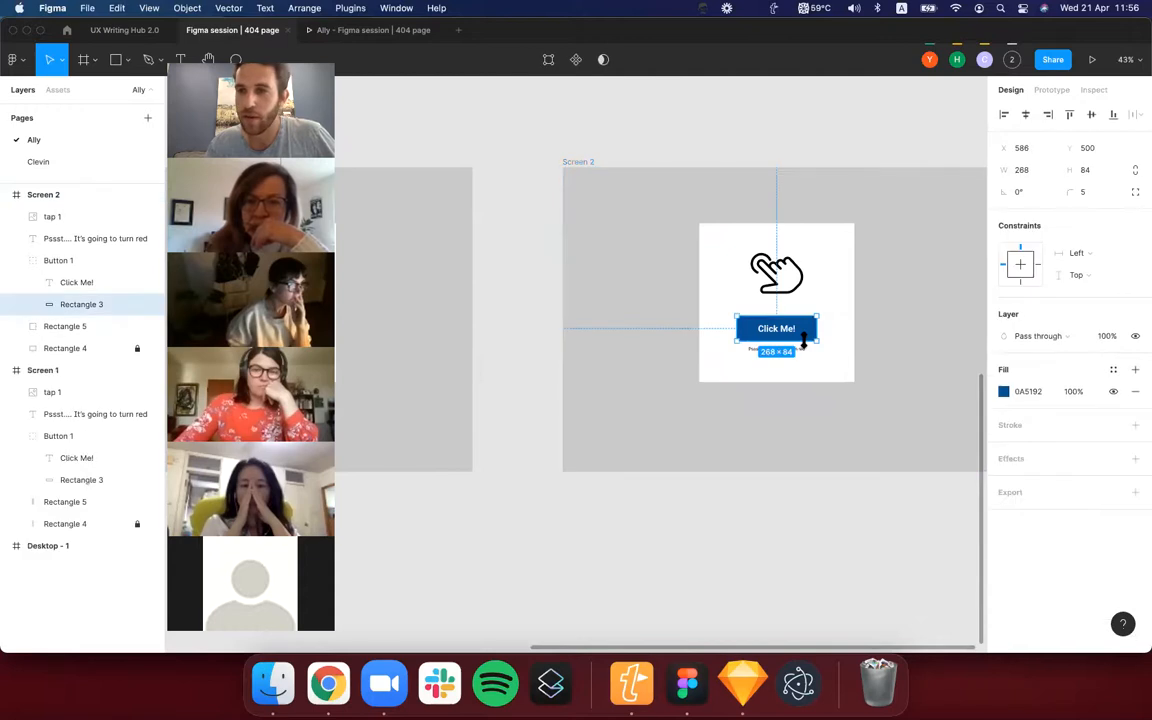
{"action": "left_click", "coordinate": [1004, 392]}
{"action": "left_click", "coordinate": [983, 490]}
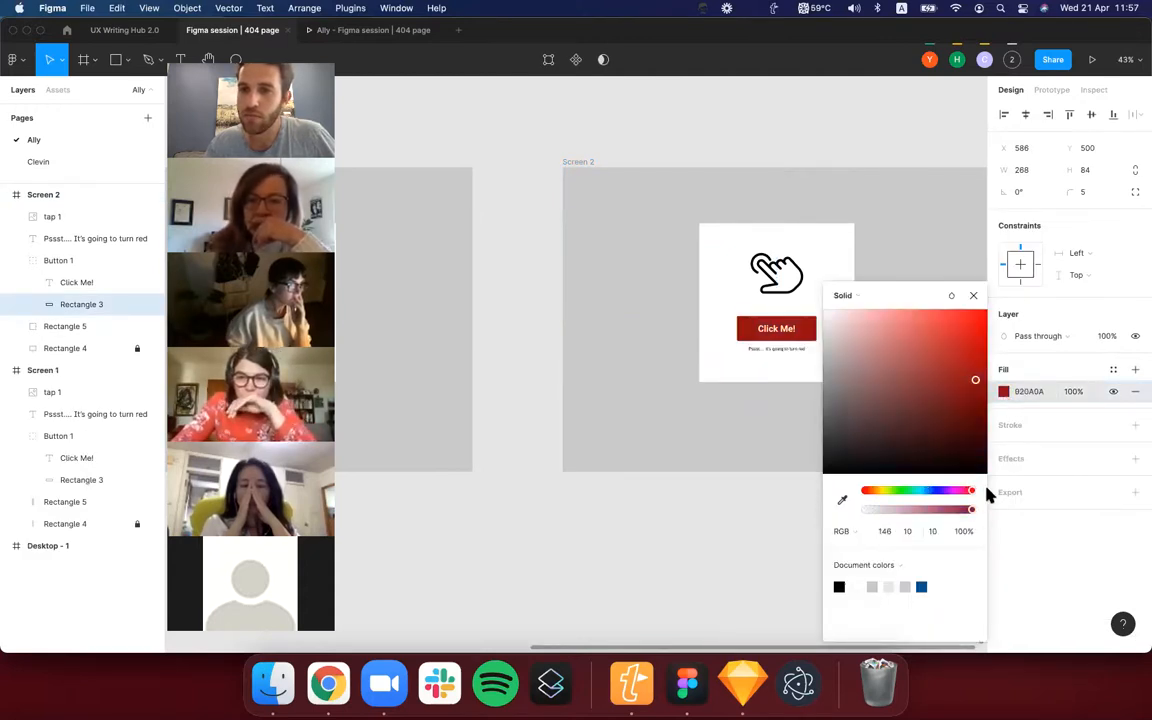
Replace the Click Me! label on Screen 2's button with "I Am Red now".
{"action": "left_click", "coordinate": [776, 330]}
{"action": "double_click", "coordinate": [776, 330]}
{"action": "type", "text": "I Am"}
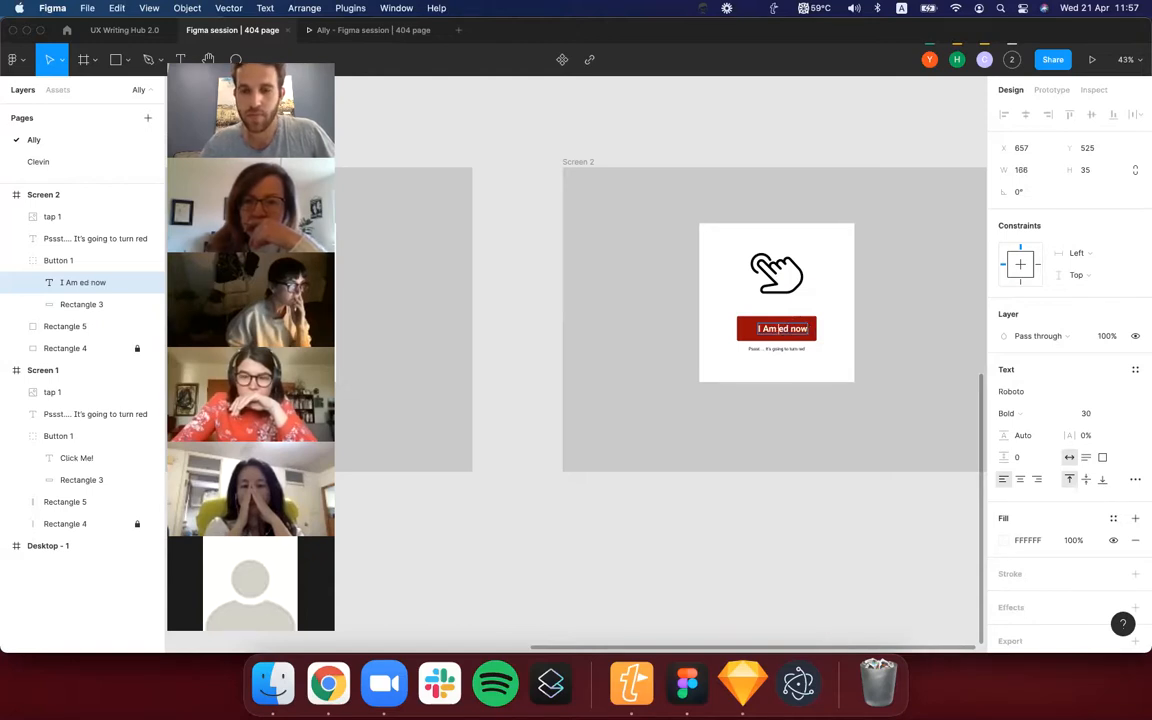
{"action": "type", "text": "r"}
{"action": "key", "text": "Escape"}
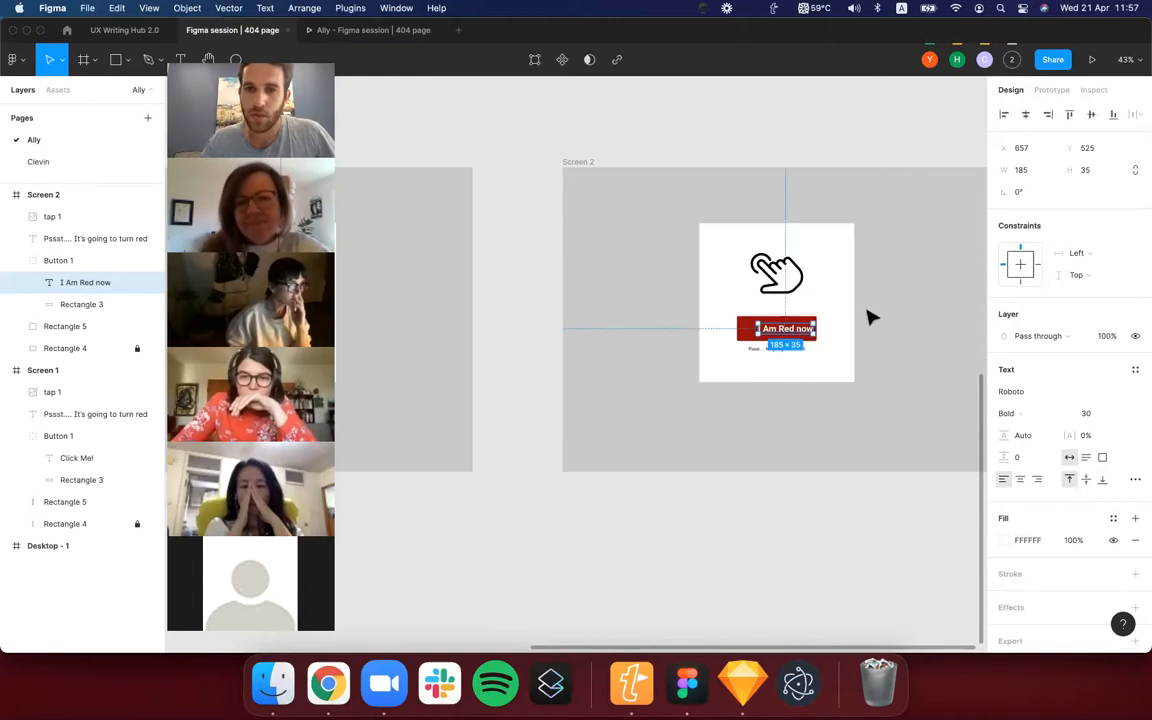
Align the I Am Red now label and the red button rectangle on their centres.
{"action": "scroll", "coordinate": [870, 317], "scroll_direction": "up", "scroll_amount": 3}
{"action": "left_click", "coordinate": [693, 345], "text": "shift"}
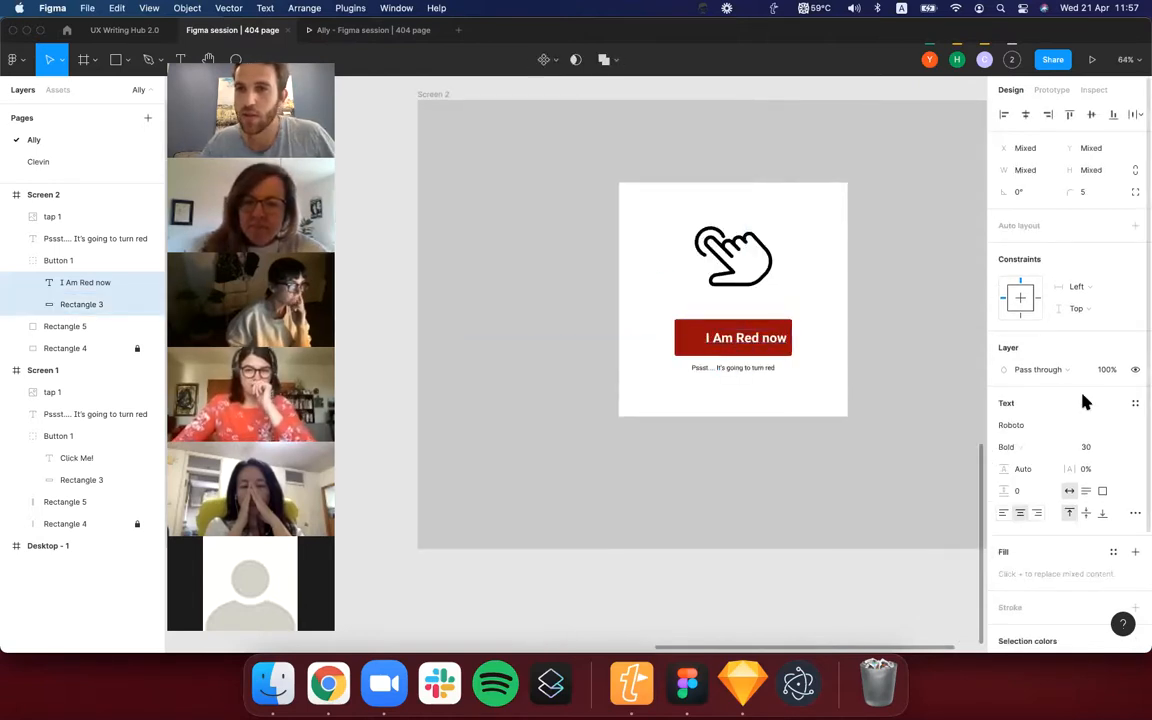
{"action": "left_click", "coordinate": [1024, 115]}
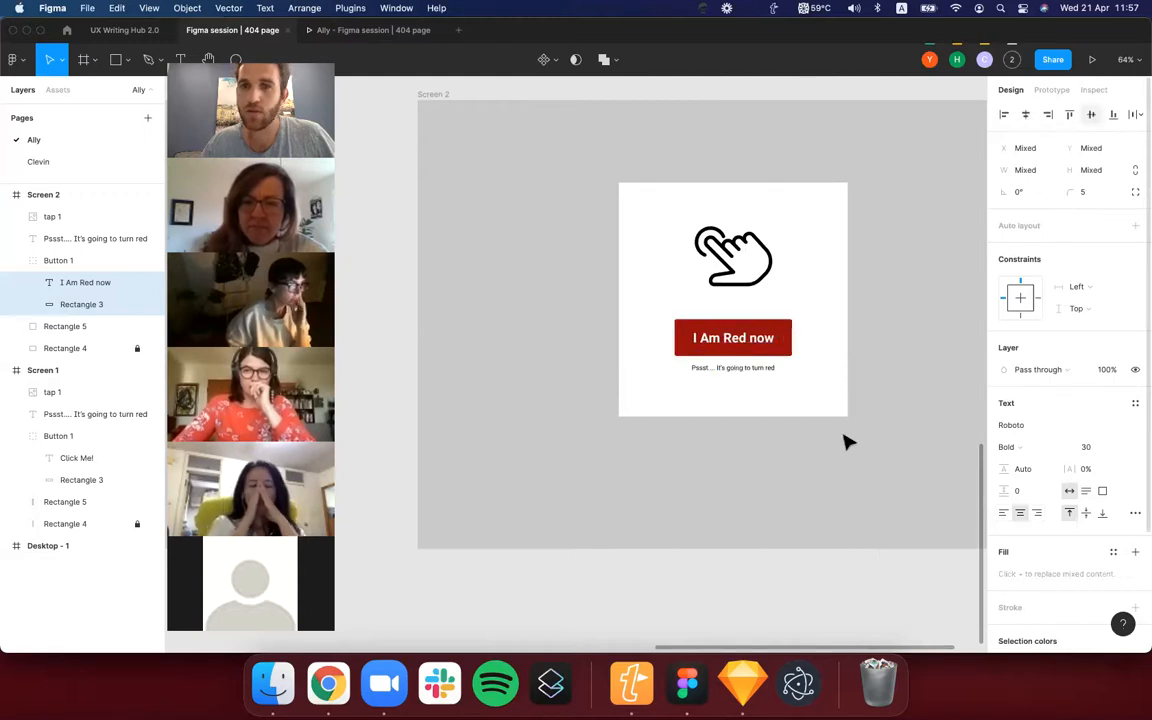
{"action": "left_click", "coordinate": [761, 576]}
Delete the small "Pssst.... It's going to turn red" caption below the red button on Screen 2.
{"action": "scroll", "coordinate": [761, 576], "scroll_direction": "down", "scroll_amount": 3}
{"action": "scroll", "coordinate": [761, 578], "scroll_direction": "down", "scroll_amount": 4}
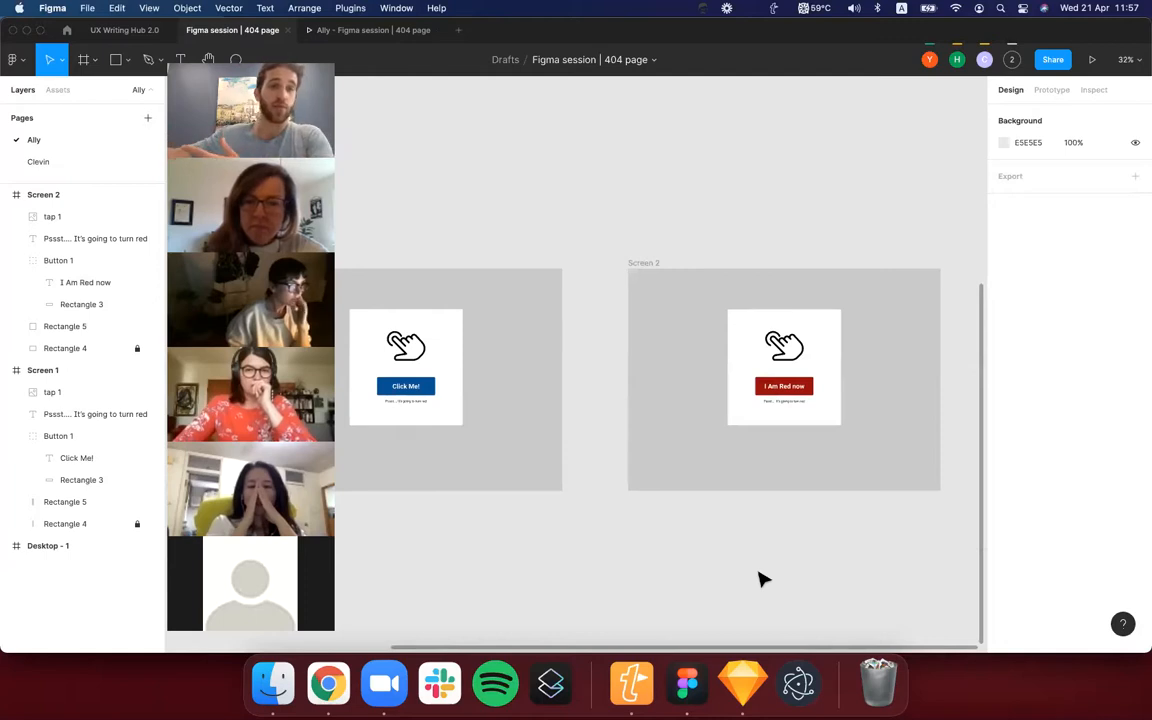
{"action": "scroll", "coordinate": [763, 578], "scroll_direction": "left", "scroll_amount": 2}
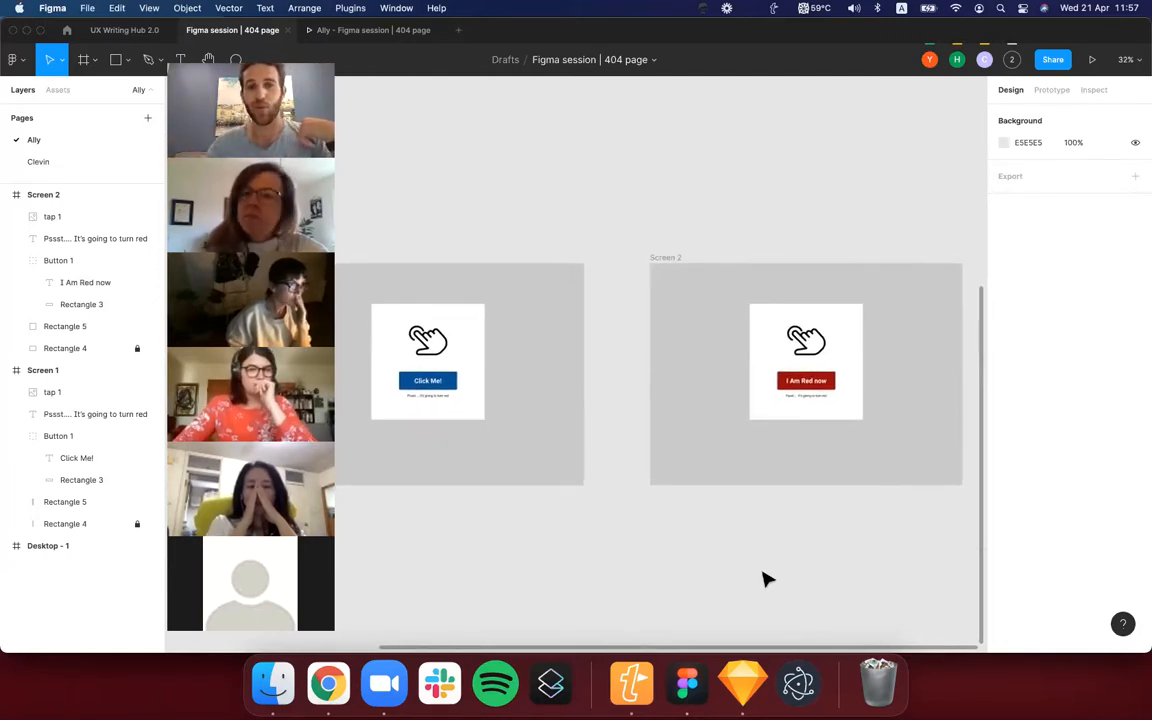
{"action": "scroll", "coordinate": [763, 578], "scroll_direction": "left", "scroll_amount": 1}
{"action": "scroll", "coordinate": [763, 578], "scroll_direction": "left", "scroll_amount": 1}
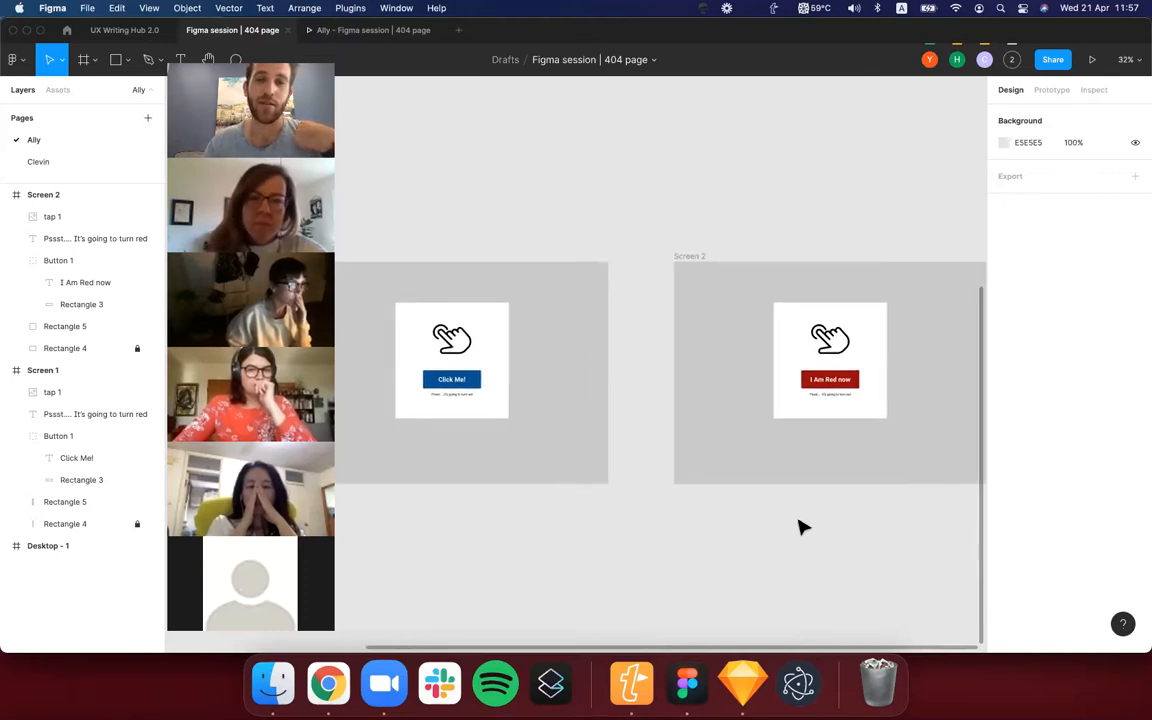
{"action": "left_click", "coordinate": [833, 400]}
{"action": "key", "text": "Delete"}
Create a prototype connection from the blue Click Me! button on Screen 1 to the Screen 2 frame.
{"action": "left_click", "coordinate": [1052, 90]}
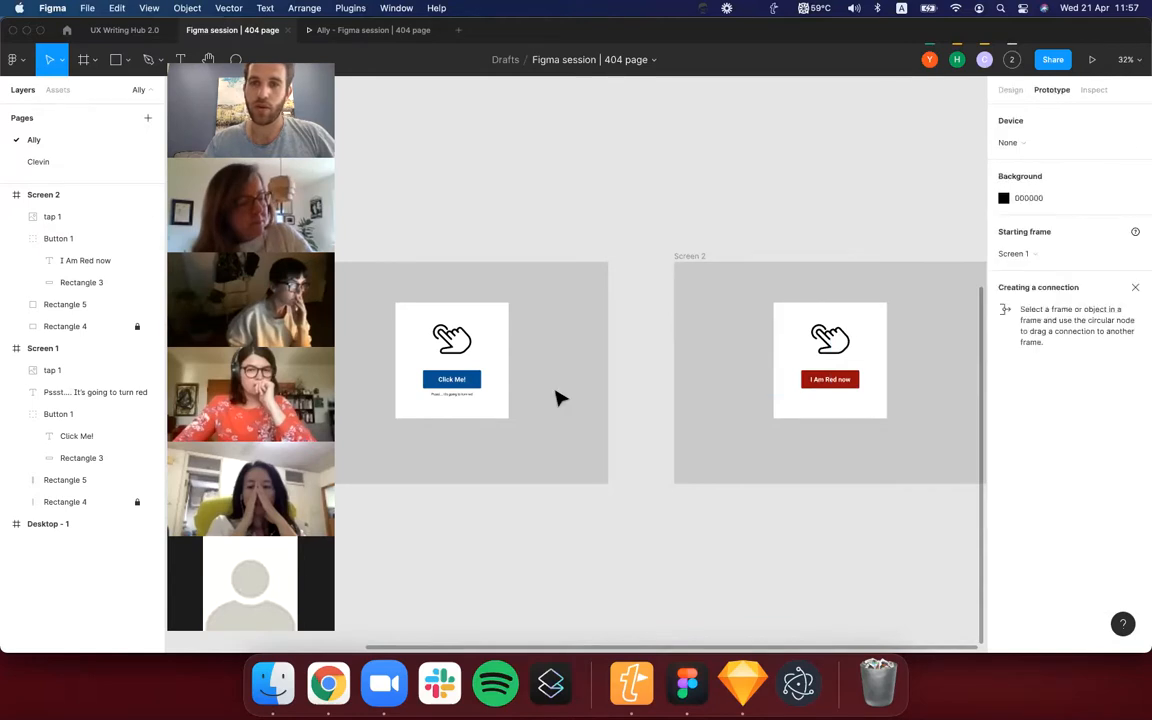
{"action": "scroll", "coordinate": [556, 398], "scroll_direction": "left", "scroll_amount": 3}
{"action": "left_click", "coordinate": [533, 388]}
{"action": "left_click_drag", "start_coordinate": [537, 386], "coordinate": [740, 387]}
{"action": "left_click", "coordinate": [704, 470]}
{"action": "scroll", "coordinate": [704, 470], "scroll_direction": "right", "scroll_amount": 2}
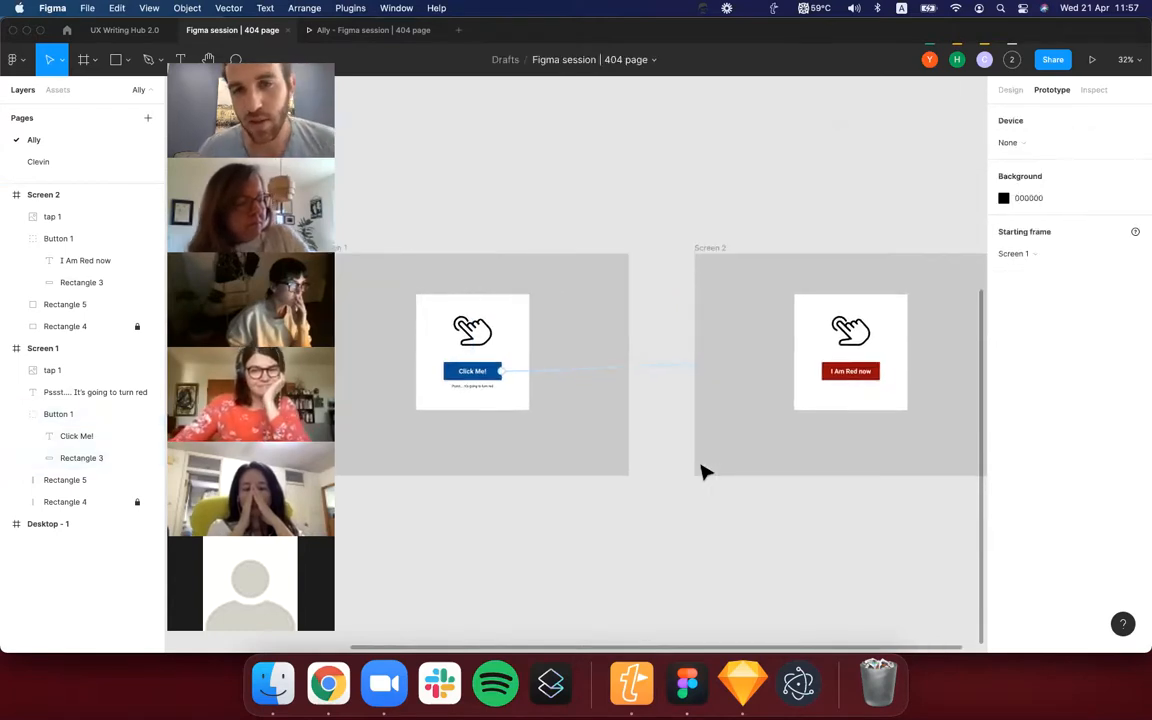
Present the prototype and test the Click Me! button's link to Screen 2.
{"action": "left_click", "coordinate": [1091, 60]}
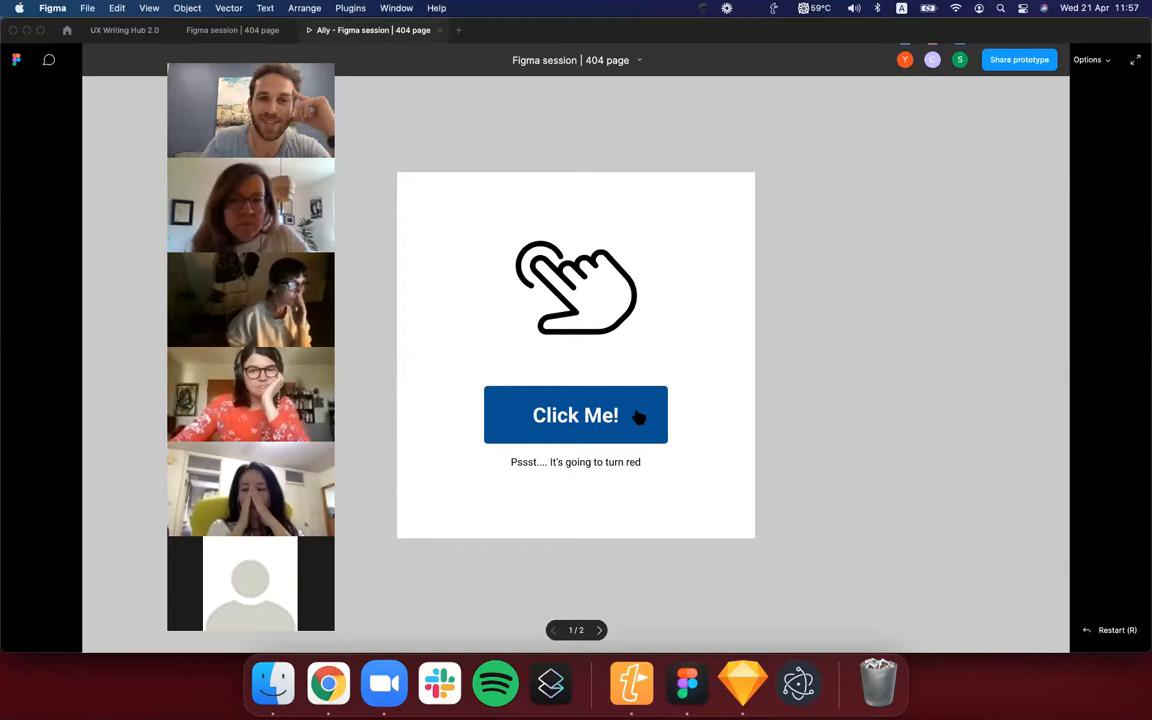
{"action": "left_click", "coordinate": [603, 420]}
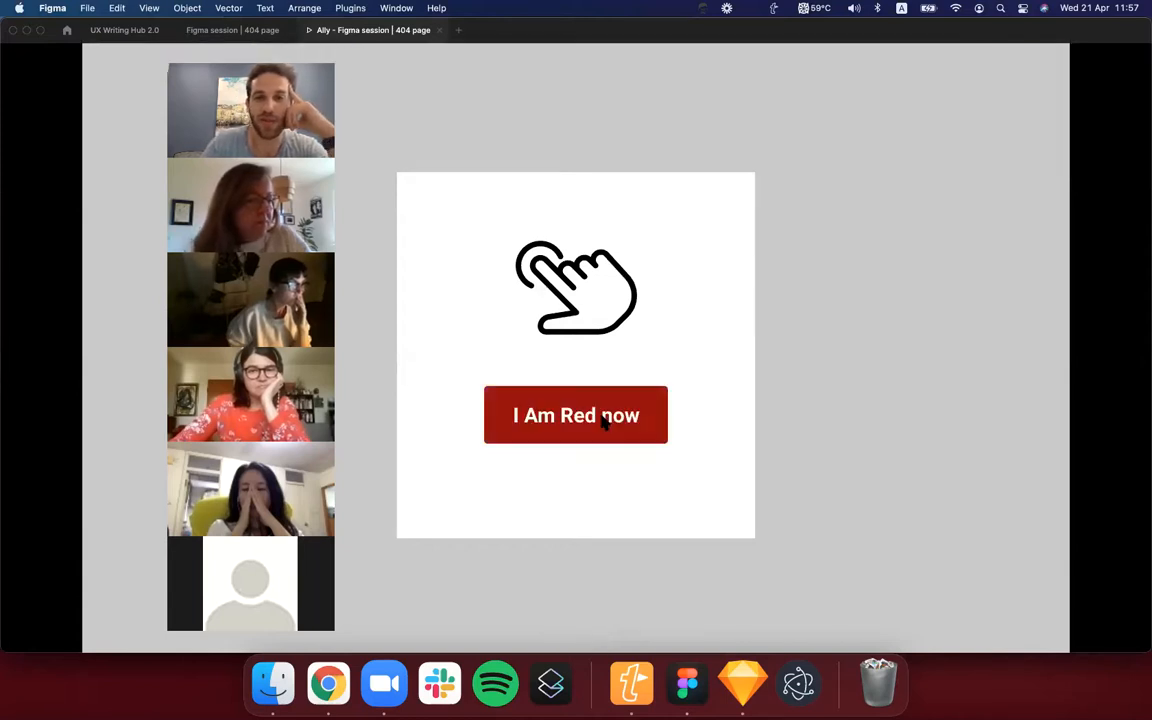